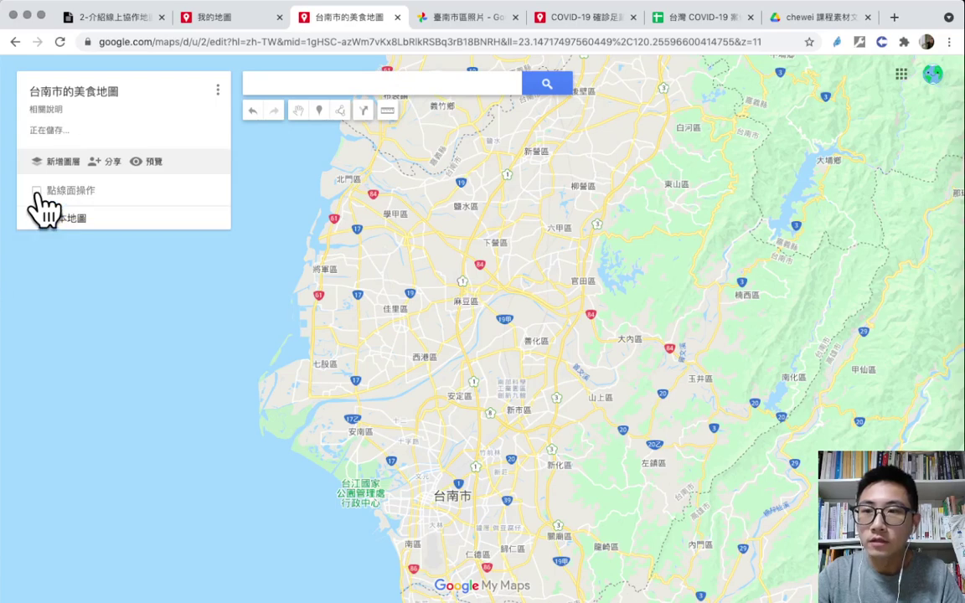
Show the 點線面操作 layer and add a marker at sea west of 將軍區, named 位置名稱 with the description 說明欄位
{"action": "left_click", "coordinate": [37, 191]}
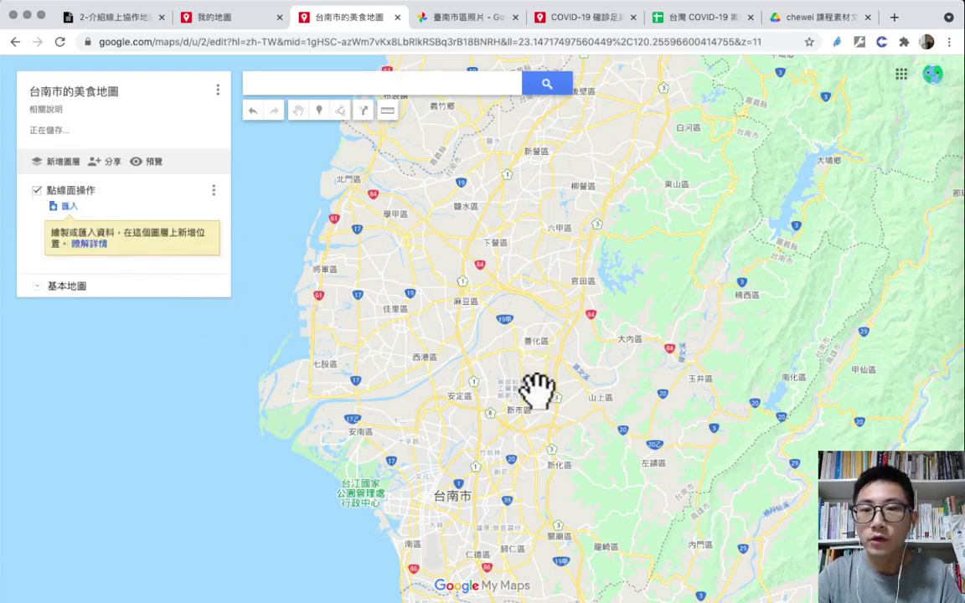
{"action": "left_click_drag", "start_coordinate": [360, 314], "coordinate": [422, 296]}
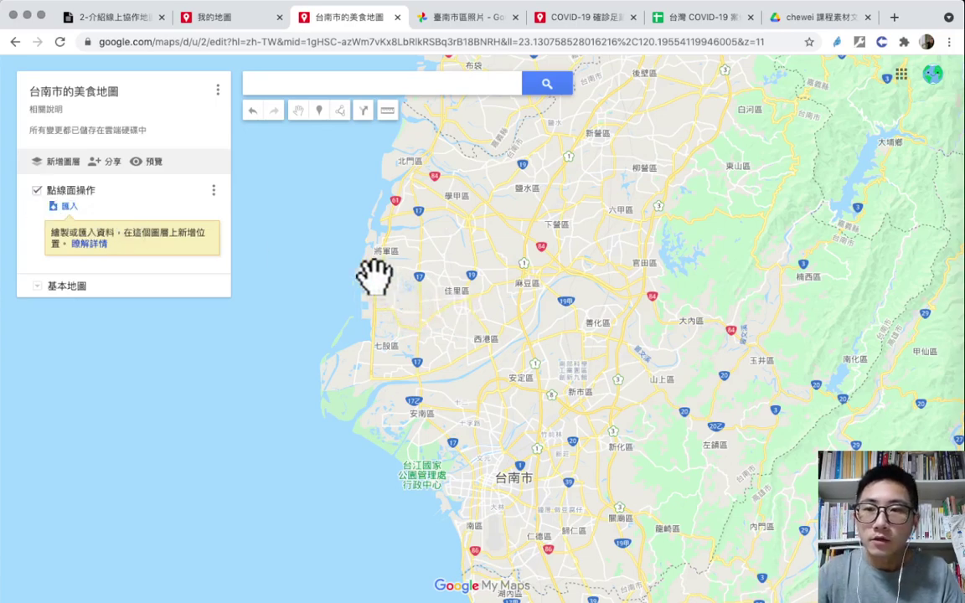
{"action": "left_click", "coordinate": [319, 112]}
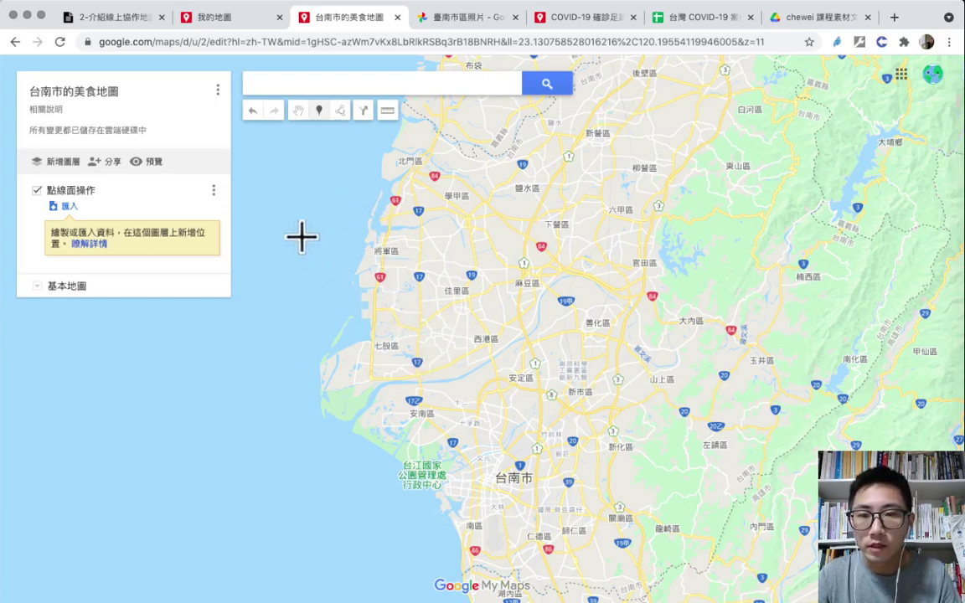
{"action": "left_click", "coordinate": [326, 291]}
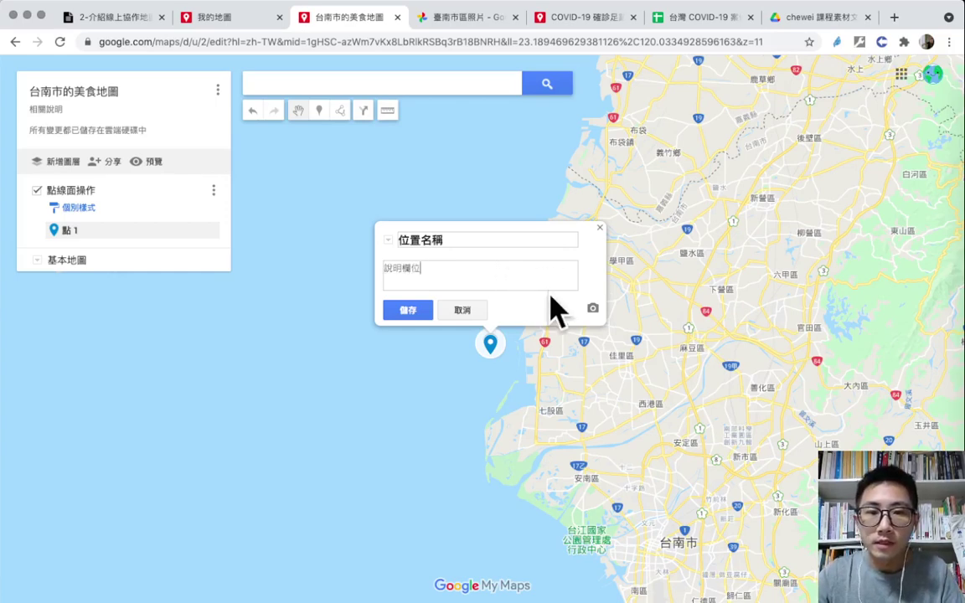
Attach the photo of food bowls on a table from the 臺南市區照片 album to the marker, and save it
{"action": "left_click", "coordinate": [595, 309]}
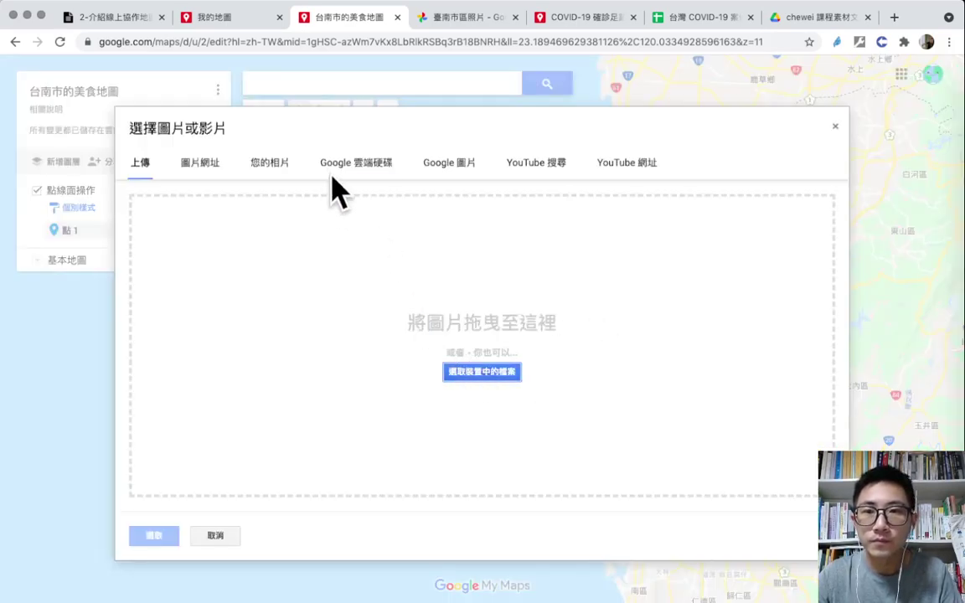
{"action": "left_click", "coordinate": [269, 182]}
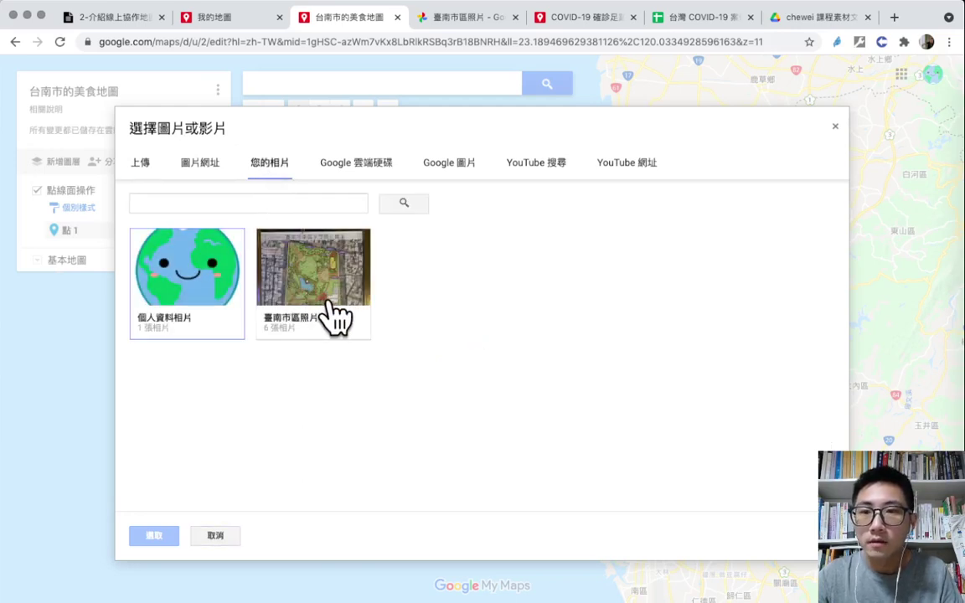
{"action": "left_click", "coordinate": [325, 293]}
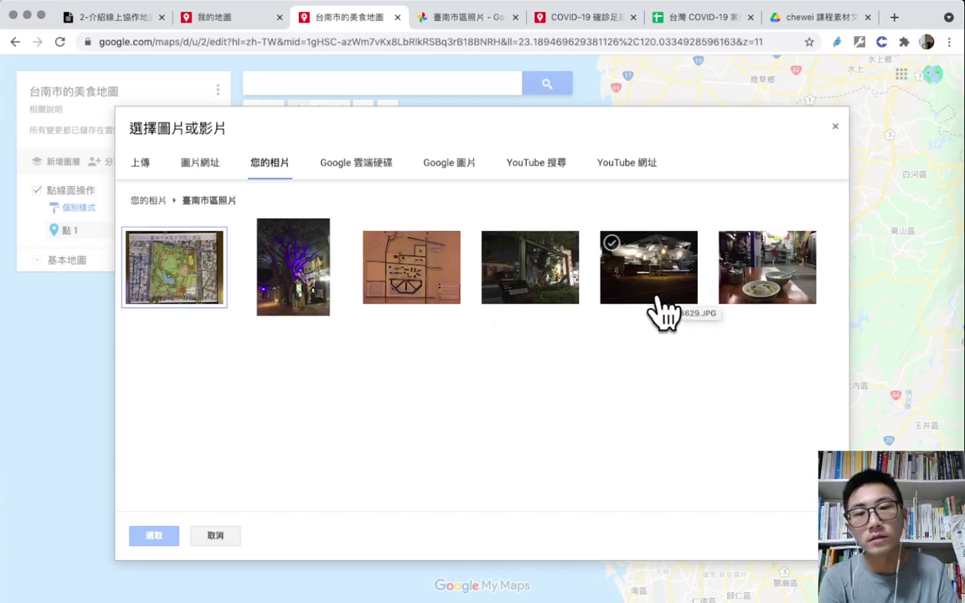
{"action": "left_click", "coordinate": [745, 267]}
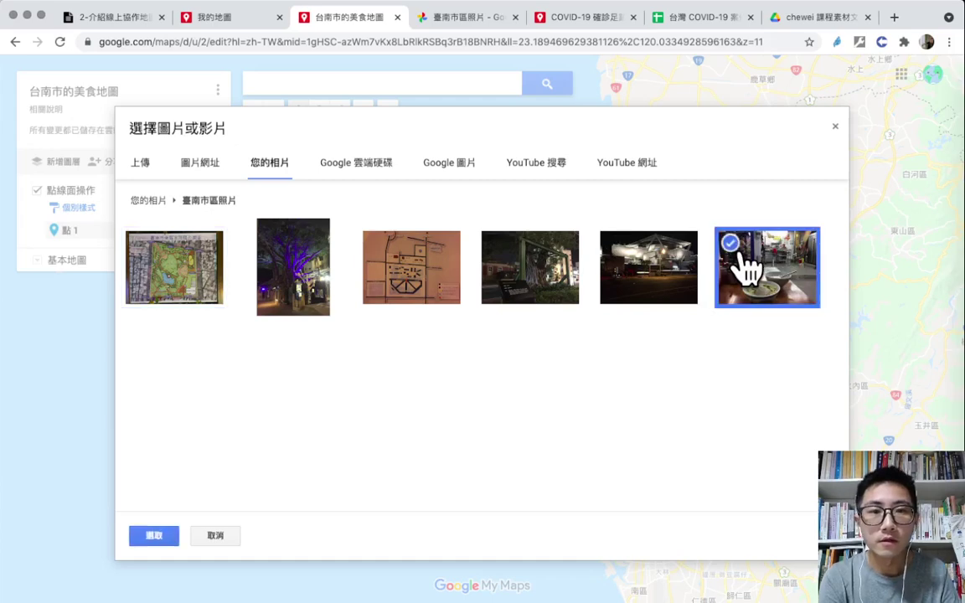
{"action": "left_click", "coordinate": [154, 536]}
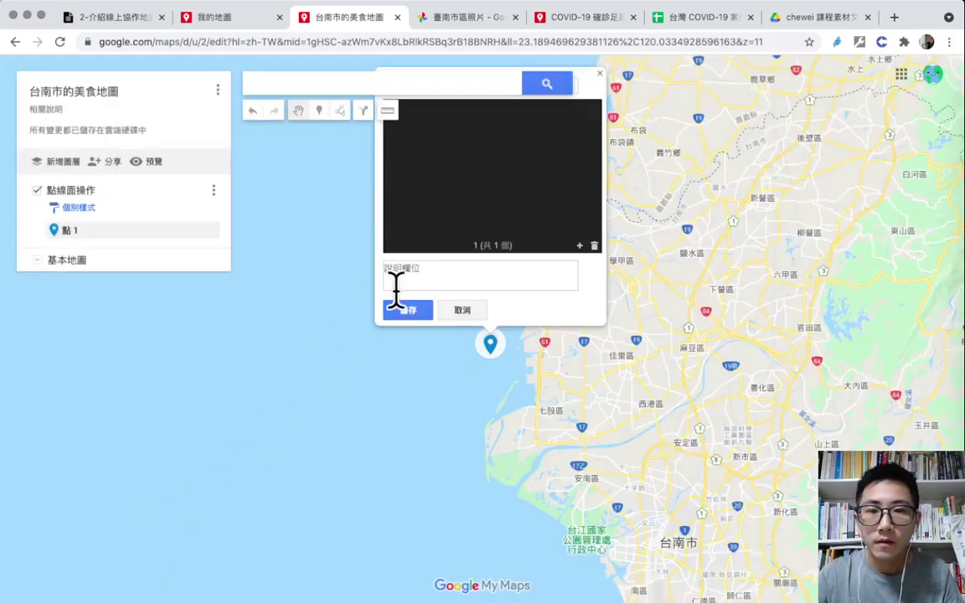
{"action": "left_click_drag", "start_coordinate": [665, 375], "coordinate": [685, 420]}
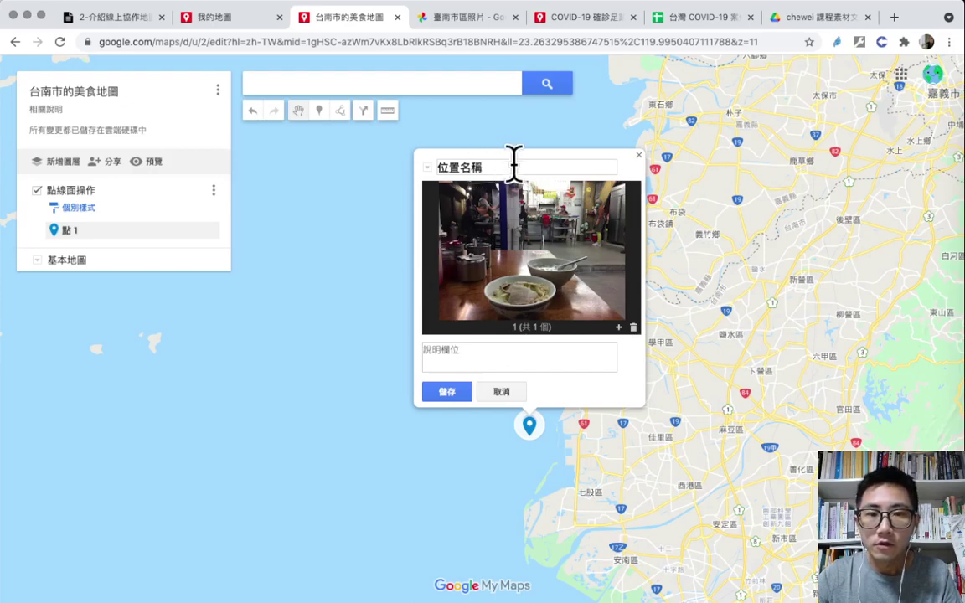
{"action": "left_click", "coordinate": [463, 399]}
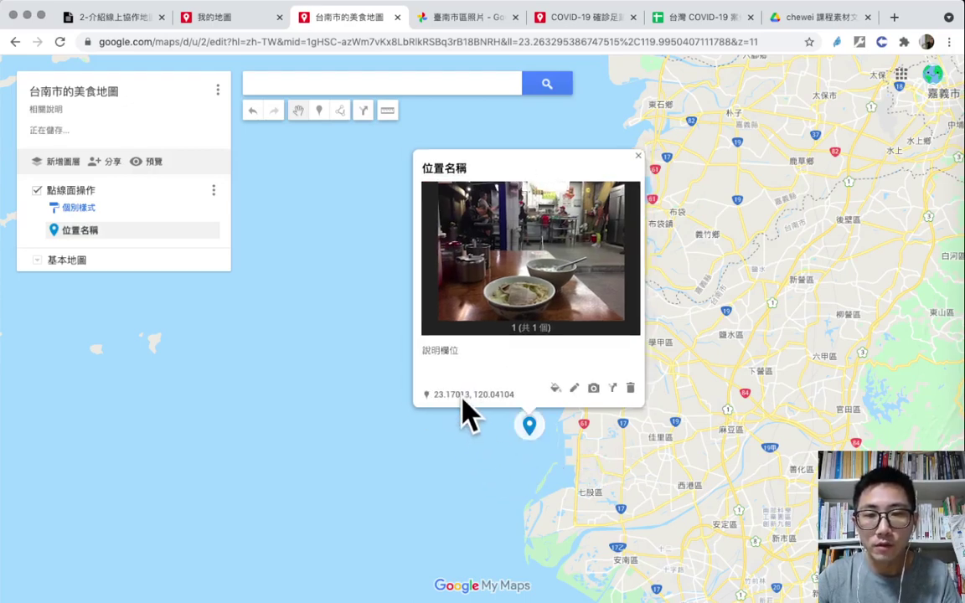
{"action": "left_click", "coordinate": [442, 487]}
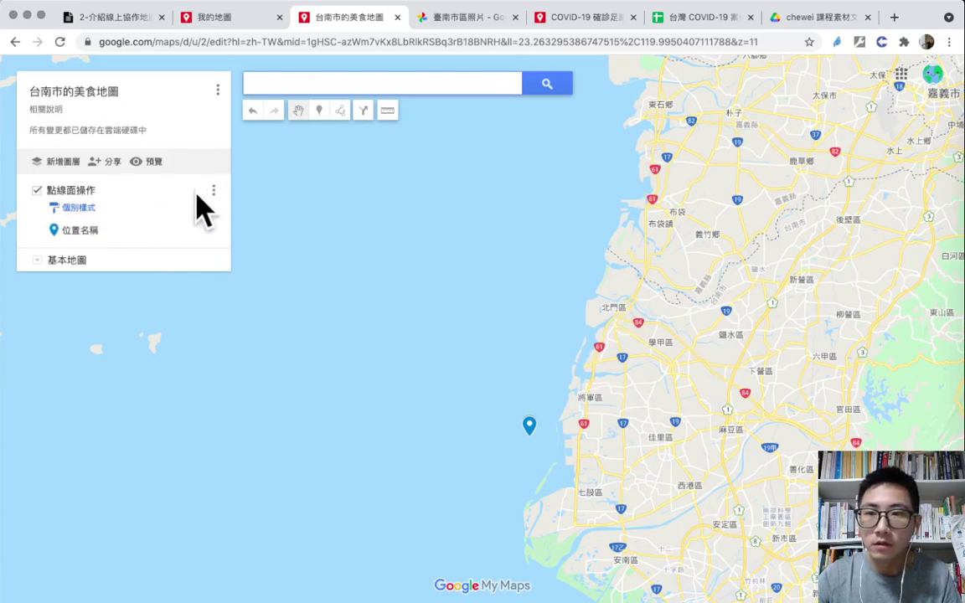
Reopen the 位置名稱 marker's details and move the marker from the sea onto land just northeast of 安南區
{"action": "left_click", "coordinate": [105, 234]}
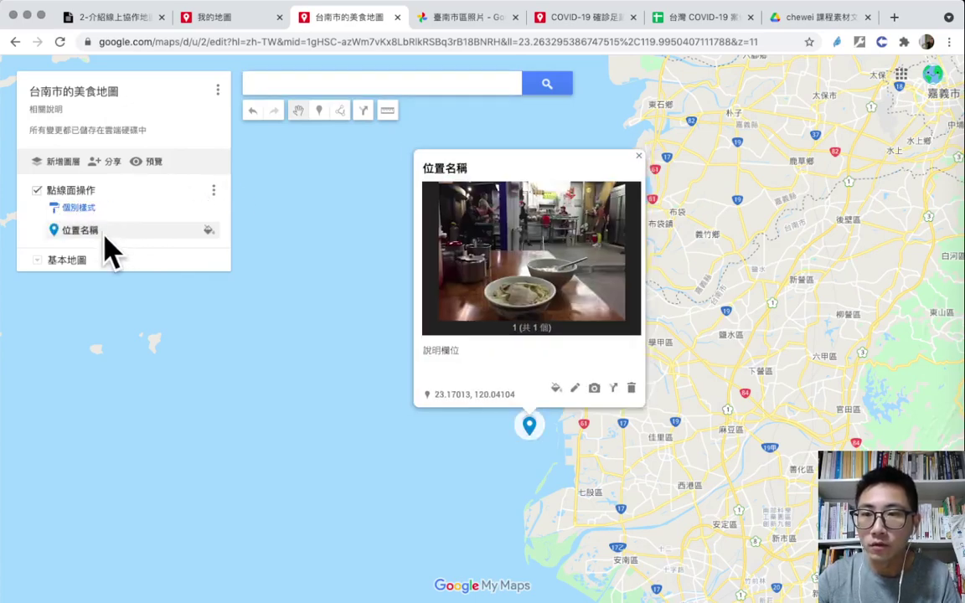
{"action": "left_click_drag", "start_coordinate": [630, 528], "coordinate": [508, 494]}
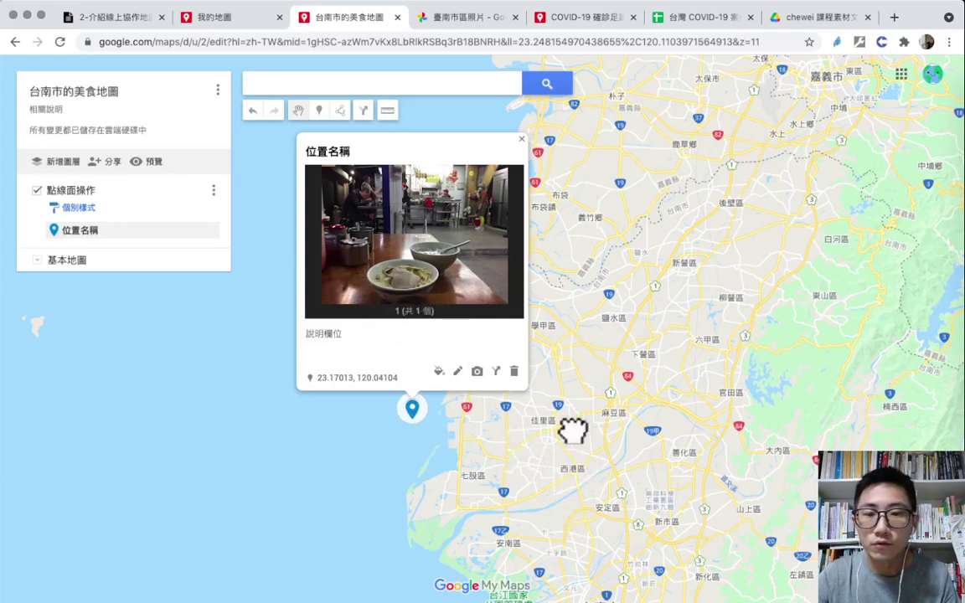
{"action": "left_click_drag", "start_coordinate": [573, 431], "coordinate": [609, 480]}
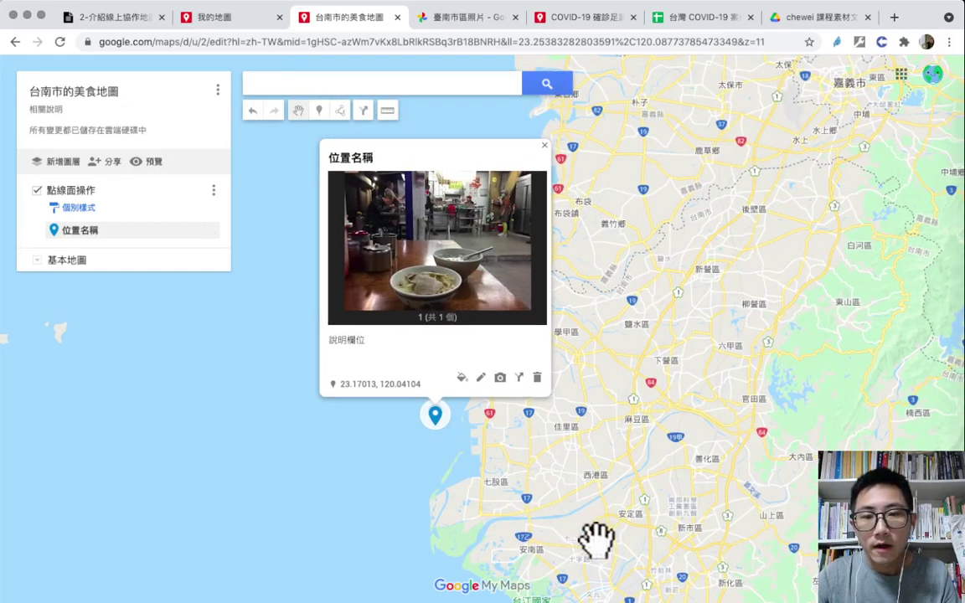
{"action": "left_click_drag", "start_coordinate": [595, 539], "coordinate": [572, 517]}
{"action": "left_click", "coordinate": [414, 396]}
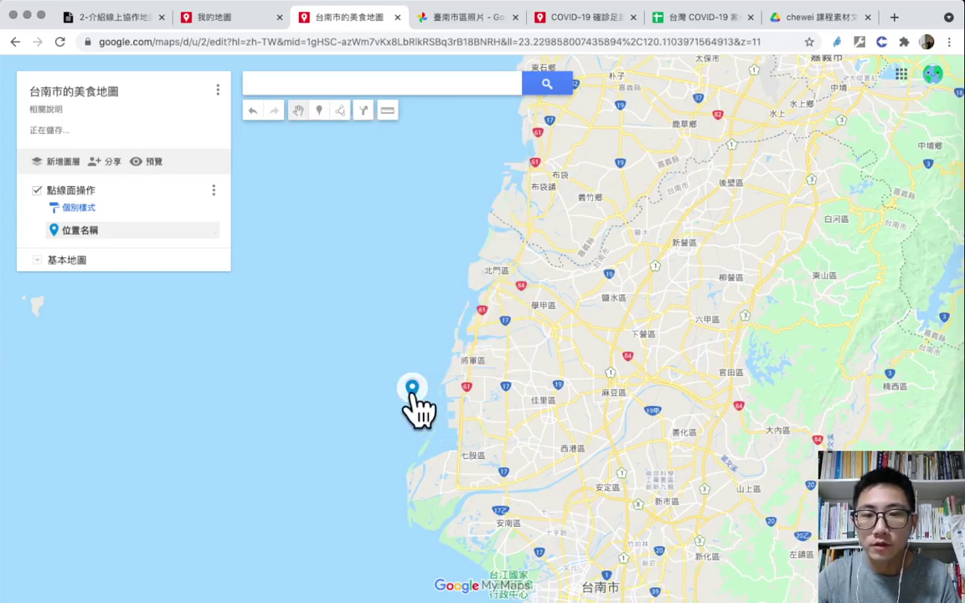
{"action": "left_click", "coordinate": [413, 390]}
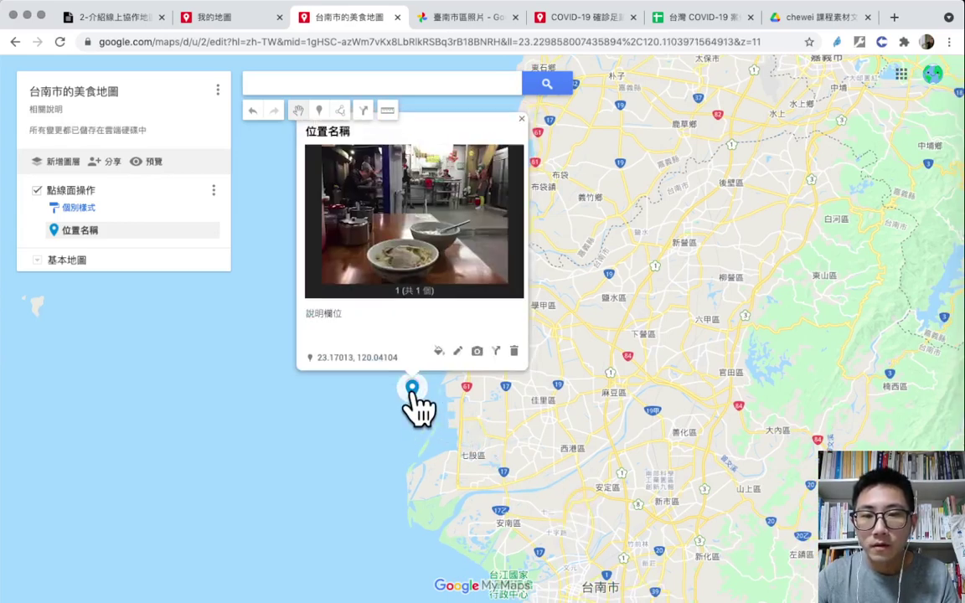
{"action": "left_click_drag", "start_coordinate": [412, 392], "coordinate": [546, 499]}
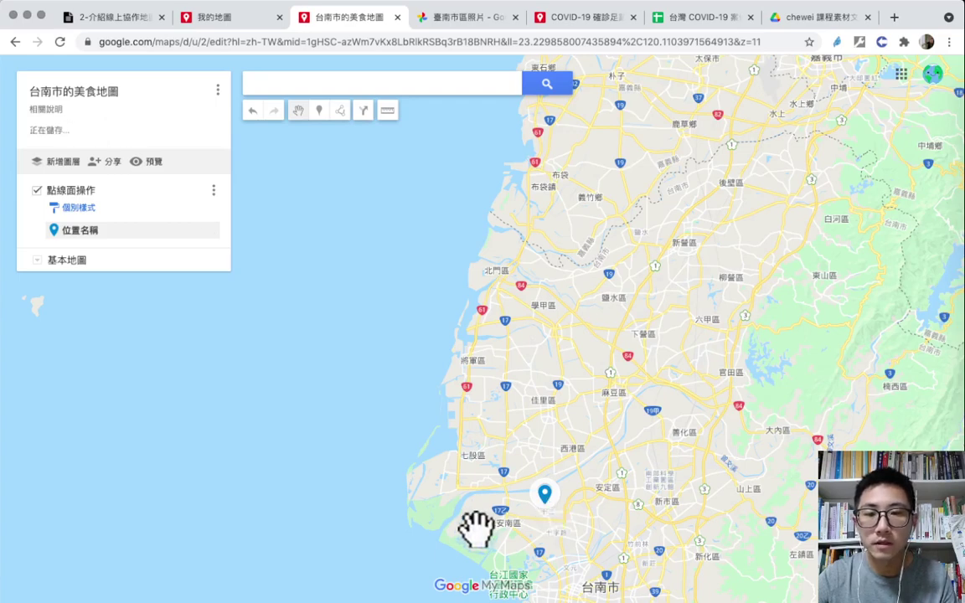
Examine the moved marker's location and the surrounding 安南區 roads at a closer scale
{"action": "left_click_drag", "start_coordinate": [439, 491], "coordinate": [344, 355]}
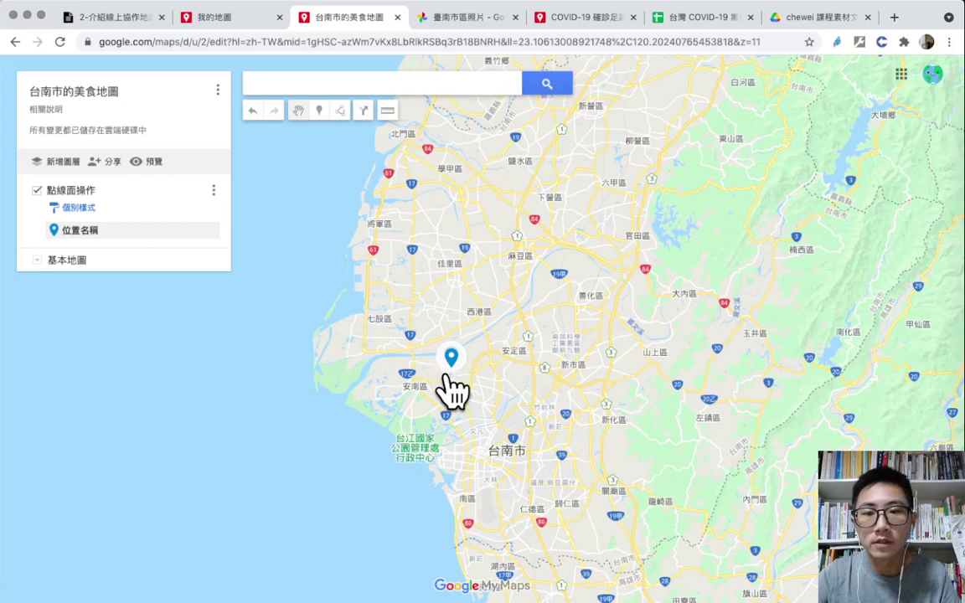
{"action": "left_click_drag", "start_coordinate": [517, 372], "coordinate": [523, 340]}
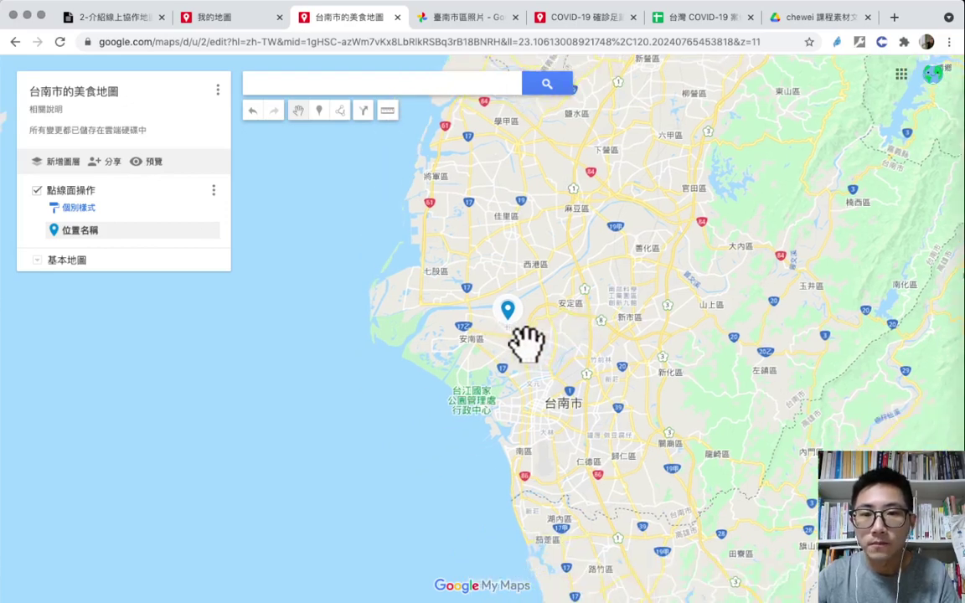
{"action": "scroll", "coordinate": [517, 375], "scroll_direction": "up", "scroll_amount": 1}
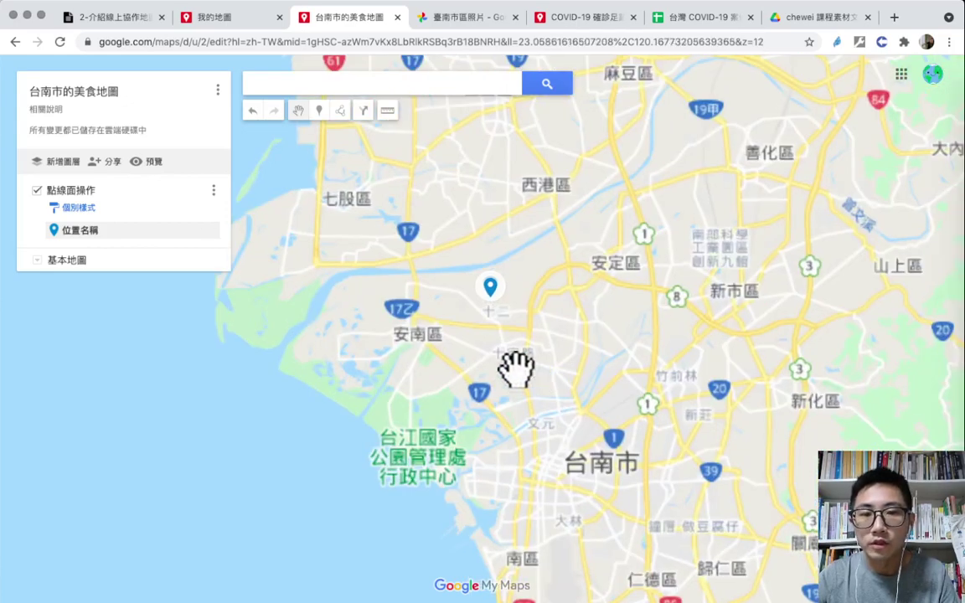
{"action": "scroll", "coordinate": [560, 356], "scroll_direction": "up", "scroll_amount": 1}
{"action": "scroll", "coordinate": [519, 291], "scroll_direction": "up", "scroll_amount": 1}
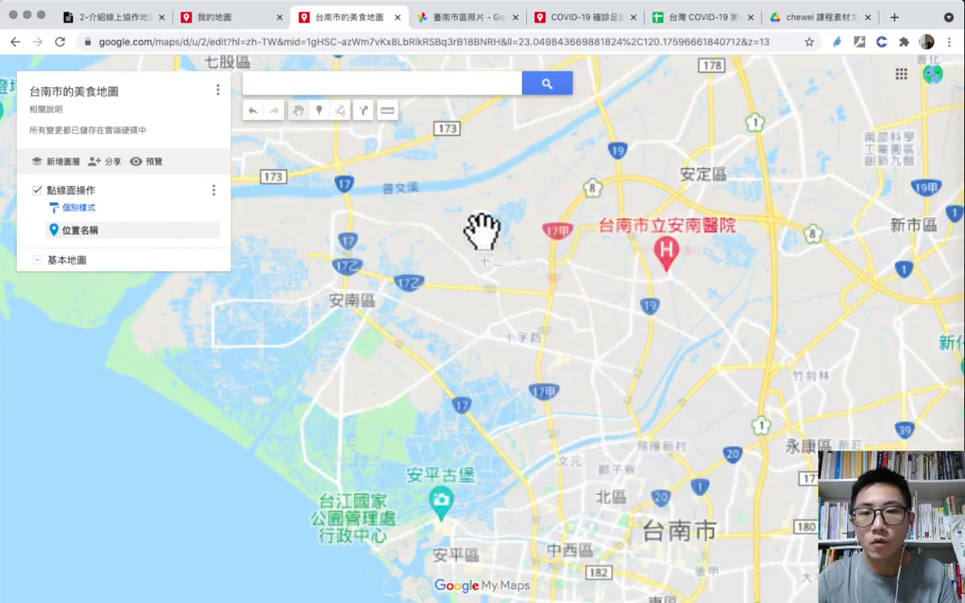
{"action": "left_click_drag", "start_coordinate": [479, 225], "coordinate": [493, 259]}
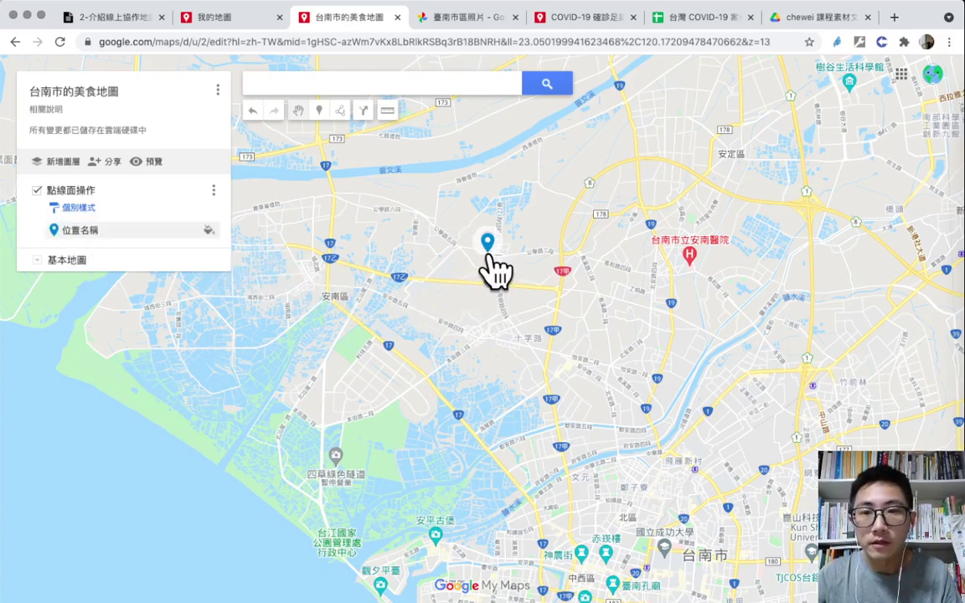
{"action": "left_click_drag", "start_coordinate": [456, 329], "coordinate": [570, 339]}
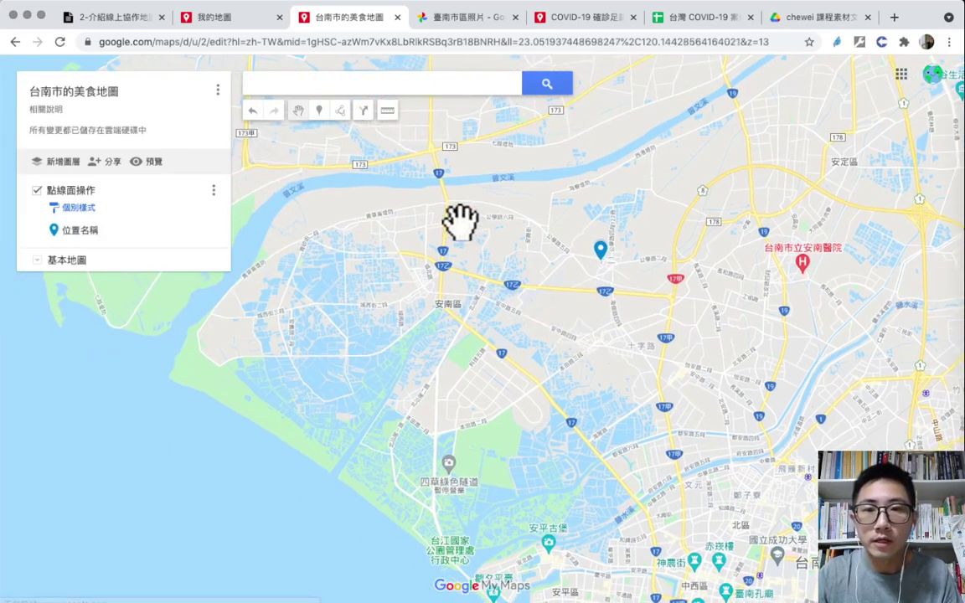
{"action": "left_click_drag", "start_coordinate": [523, 285], "coordinate": [504, 274]}
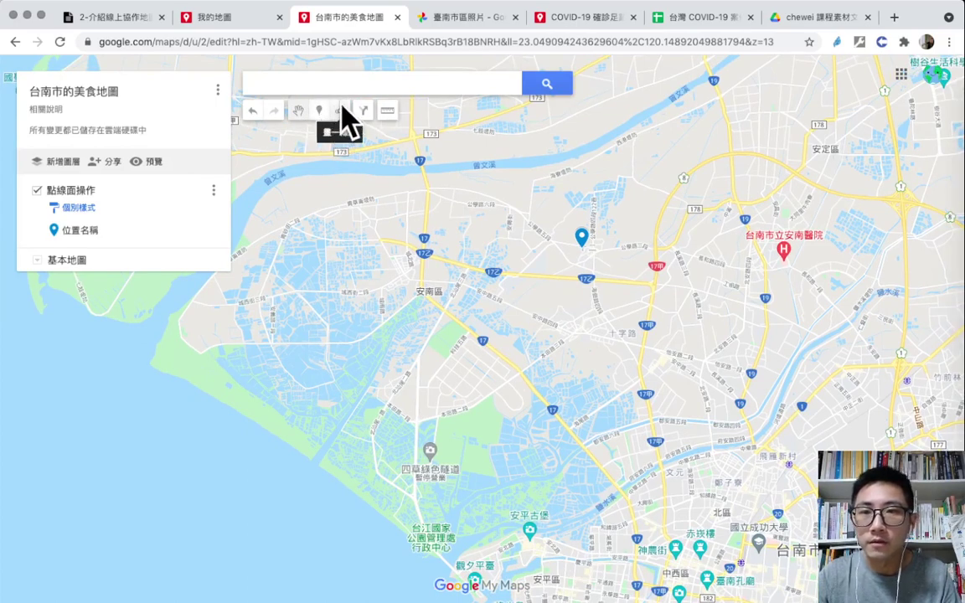
Draw and save a four-point open line about 20.8 km long between 安南區 and 台南市立安南醫院, named 線條名稱 with the description 線條描述
{"action": "left_click", "coordinate": [341, 111]}
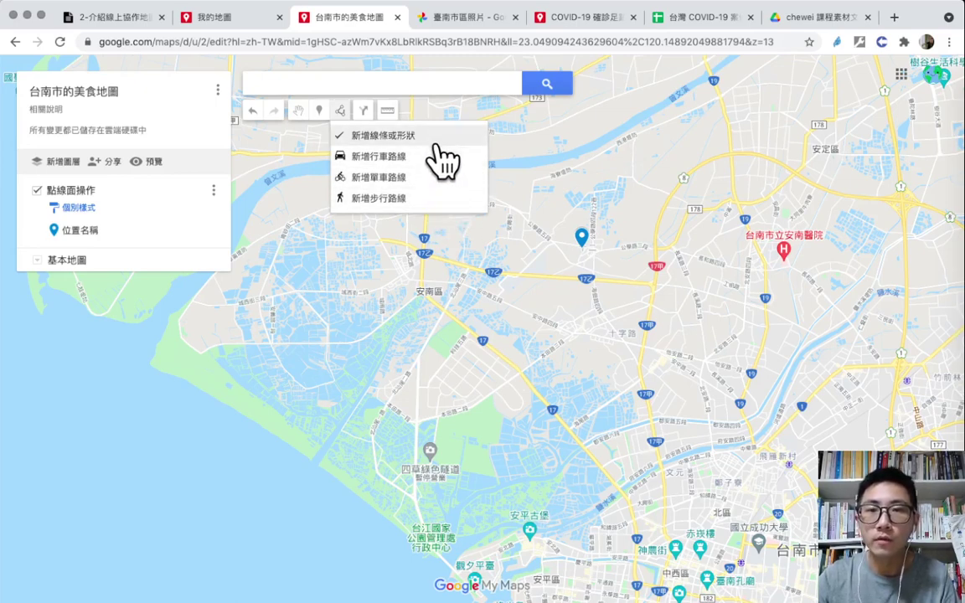
{"action": "left_click", "coordinate": [392, 136]}
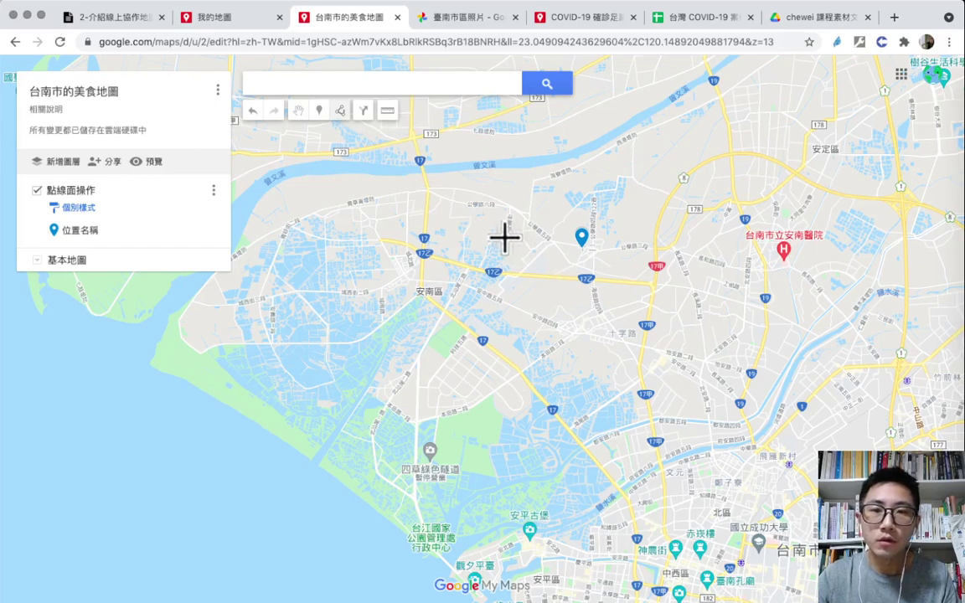
{"action": "left_click", "coordinate": [549, 306]}
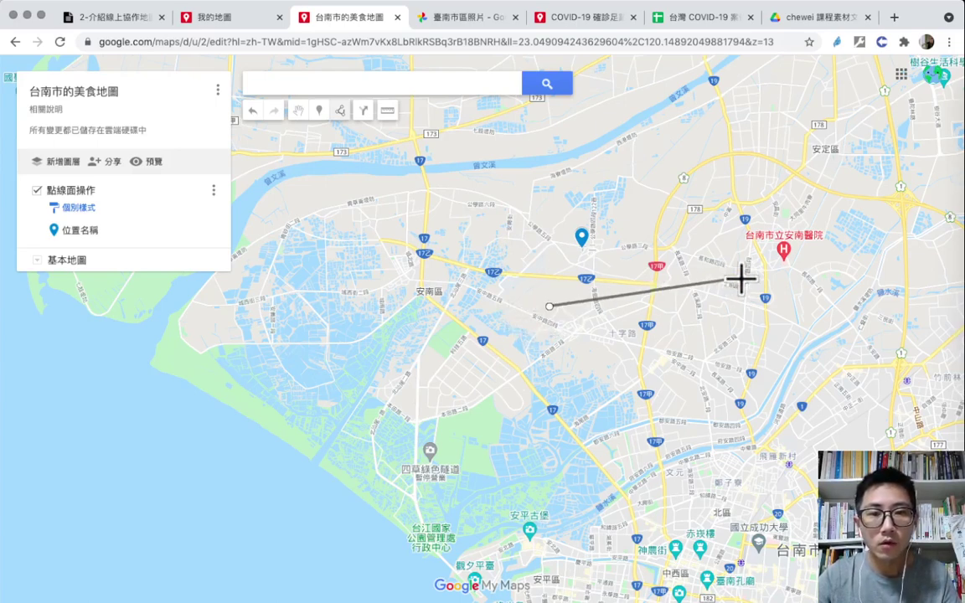
{"action": "left_click", "coordinate": [775, 185]}
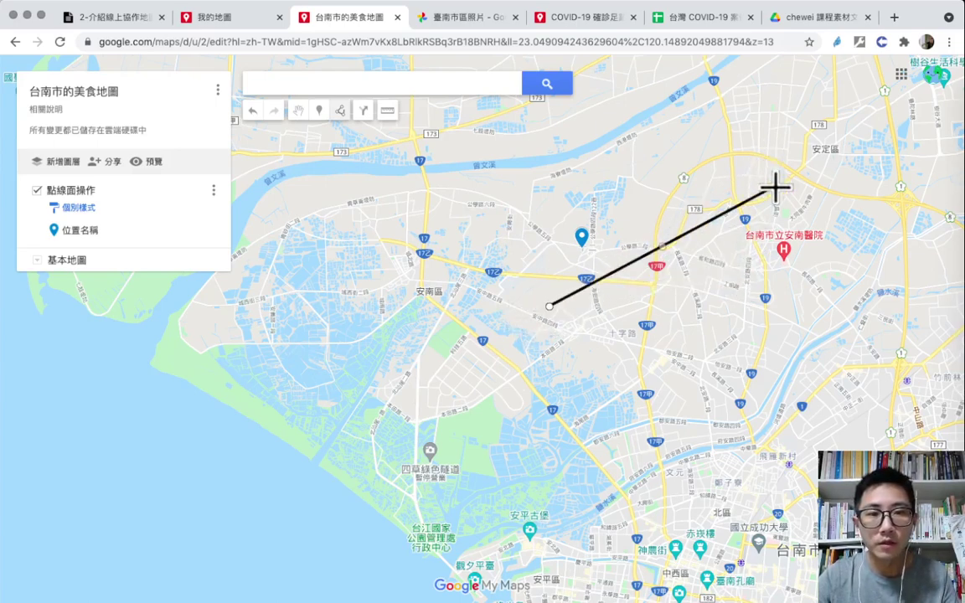
{"action": "left_click", "coordinate": [733, 417]}
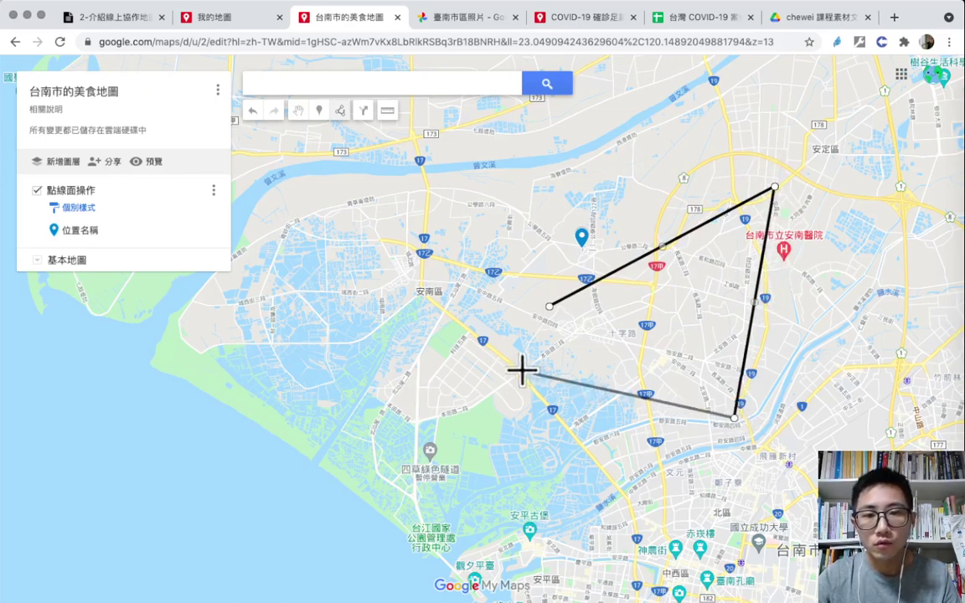
{"action": "double_click", "coordinate": [404, 368]}
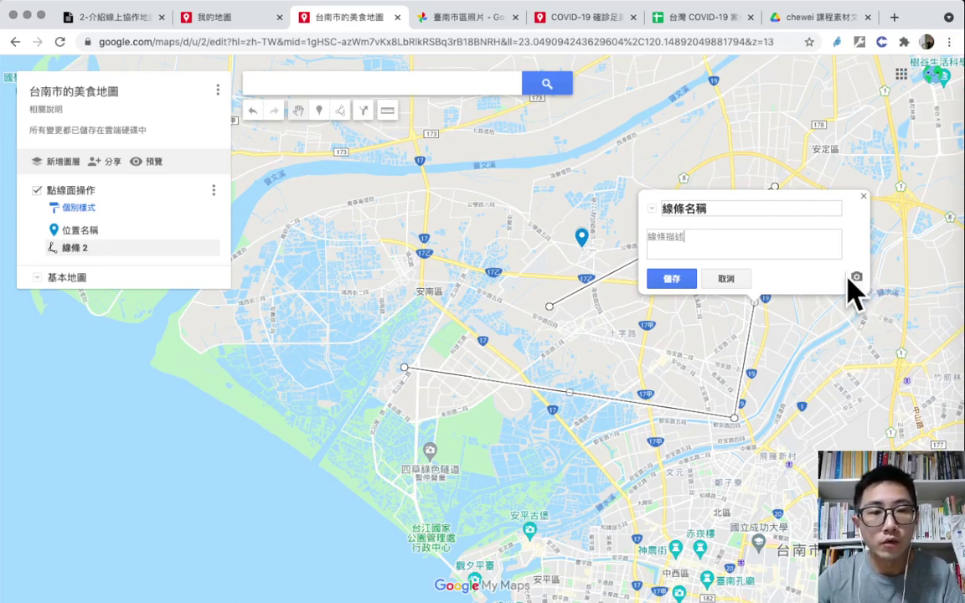
{"action": "left_click", "coordinate": [670, 281]}
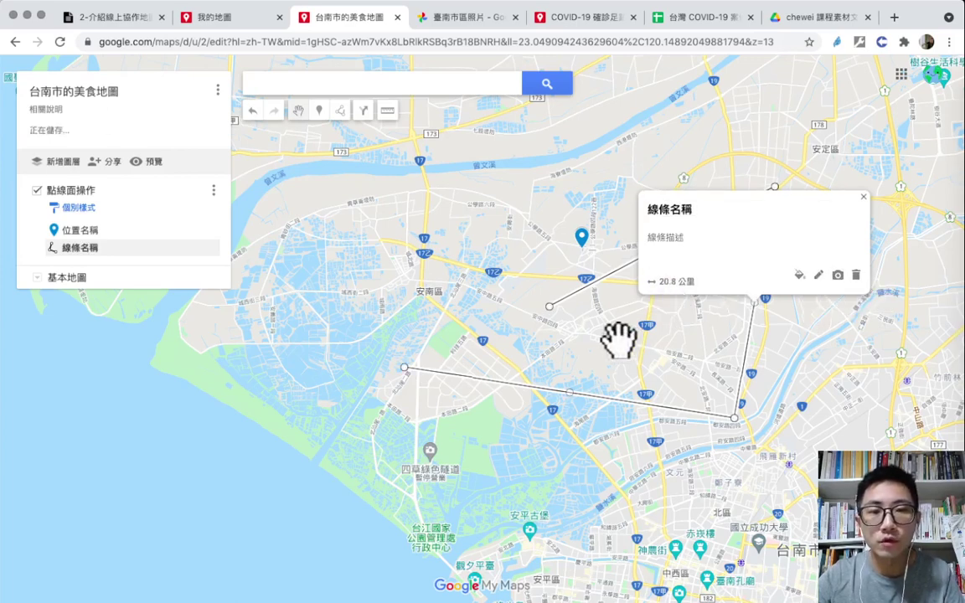
{"action": "left_click_drag", "start_coordinate": [586, 327], "coordinate": [469, 357]}
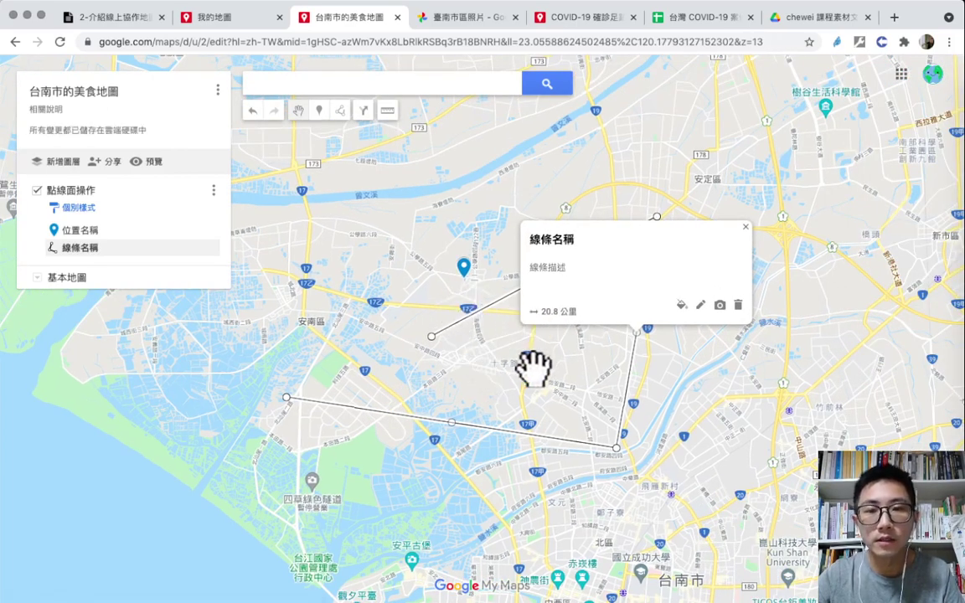
{"action": "left_click", "coordinate": [479, 334]}
{"action": "scroll", "coordinate": [477, 288], "scroll_direction": "up", "scroll_amount": 2}
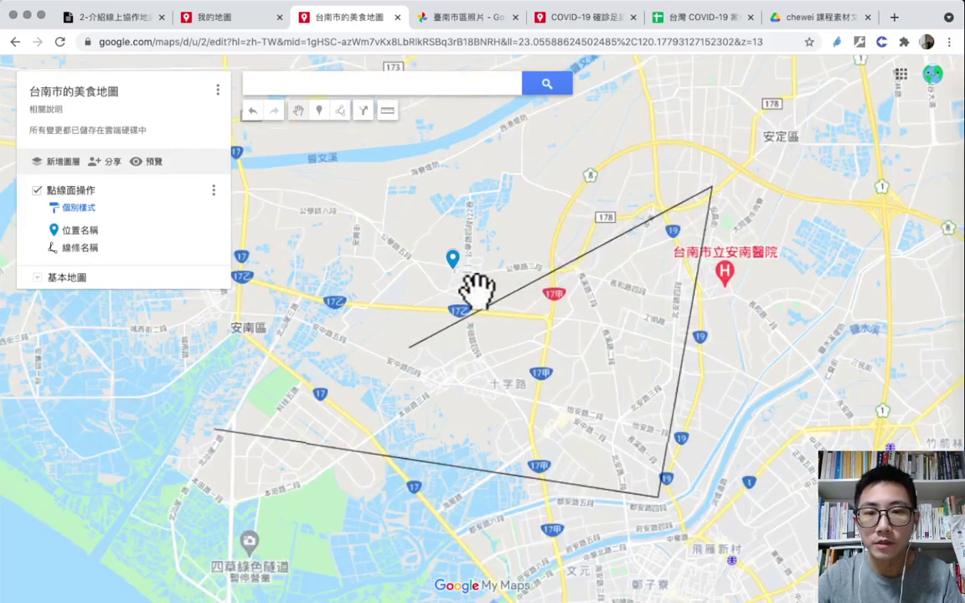
{"action": "scroll", "coordinate": [458, 266], "scroll_direction": "up", "scroll_amount": 2}
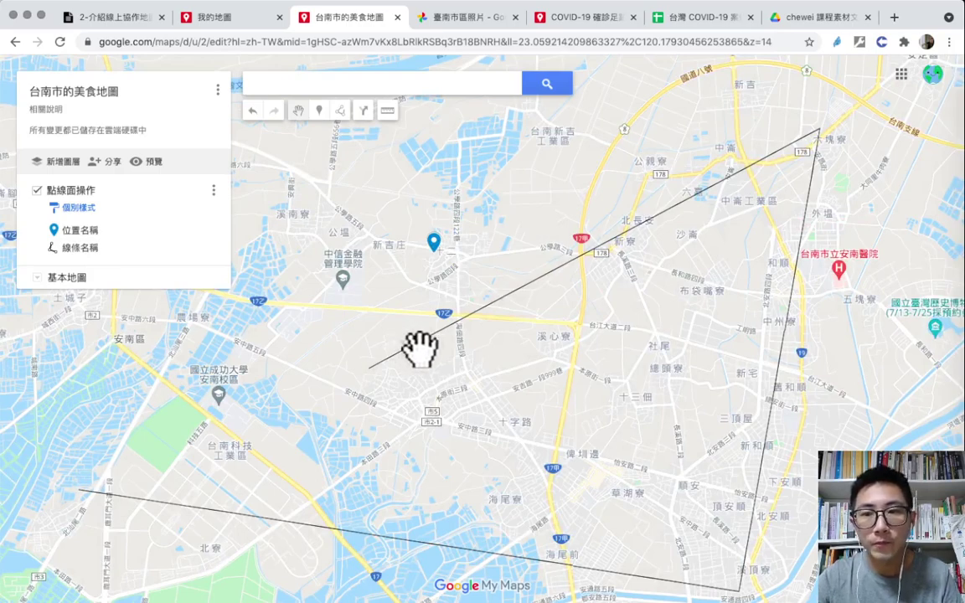
Draw a closed five-point polygon of about 21.1 square km around 安平區, 中西區 and 北區
{"action": "scroll", "coordinate": [421, 347], "scroll_direction": "down", "scroll_amount": 2}
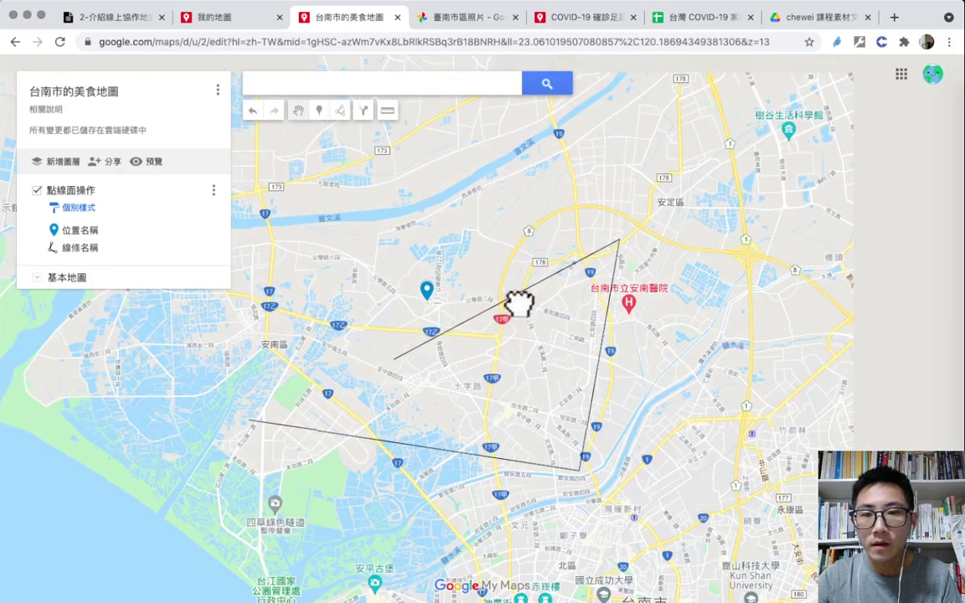
{"action": "scroll", "coordinate": [558, 210], "scroll_direction": "down", "scroll_amount": 2}
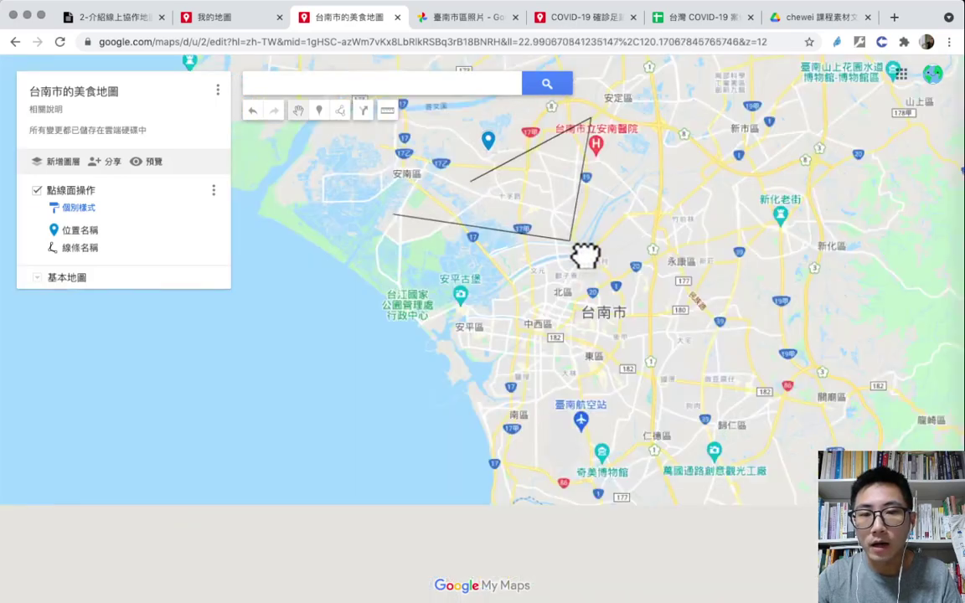
{"action": "left_click", "coordinate": [341, 111]}
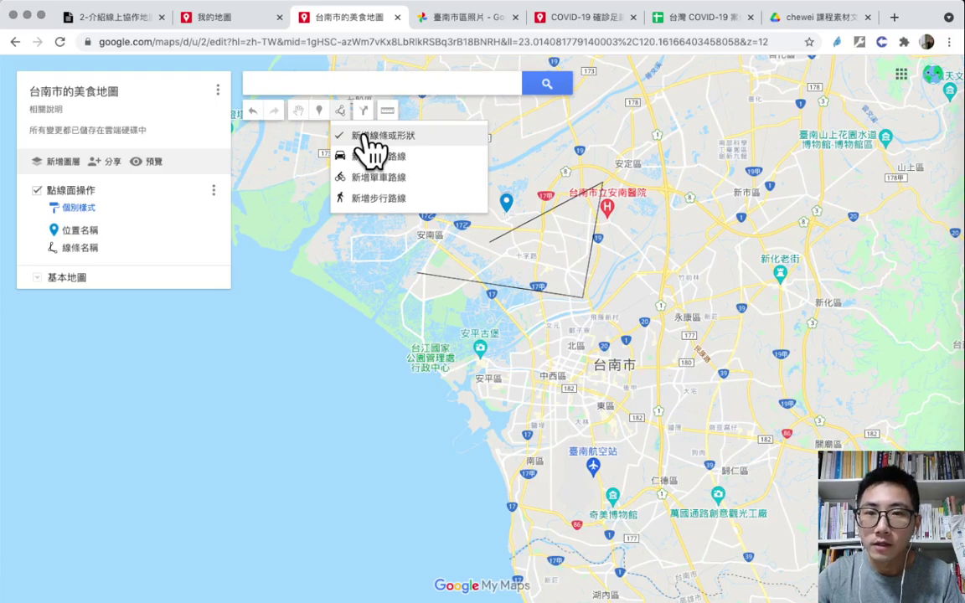
{"action": "left_click", "coordinate": [371, 136]}
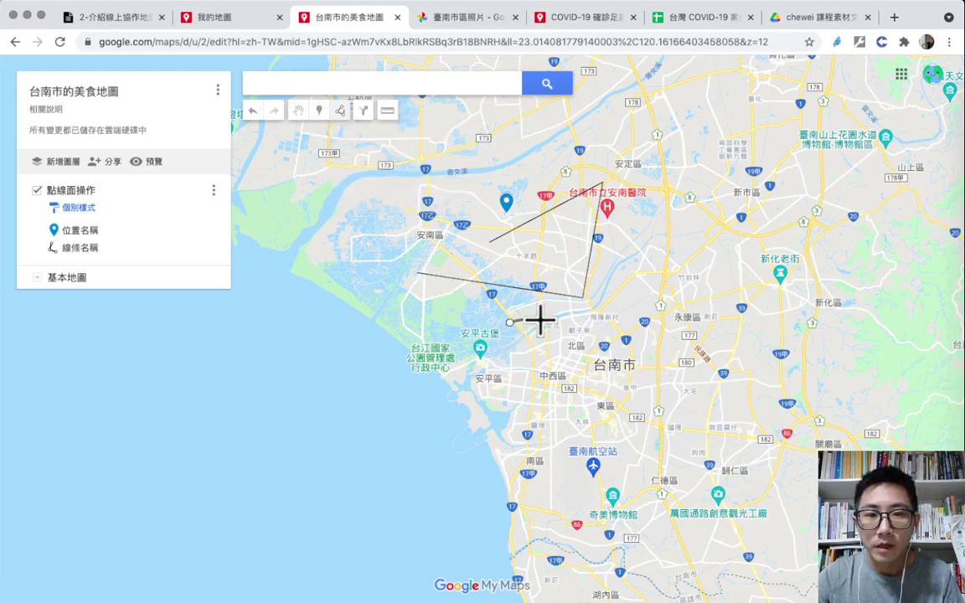
{"action": "left_click", "coordinate": [609, 325]}
{"action": "left_click", "coordinate": [579, 408]}
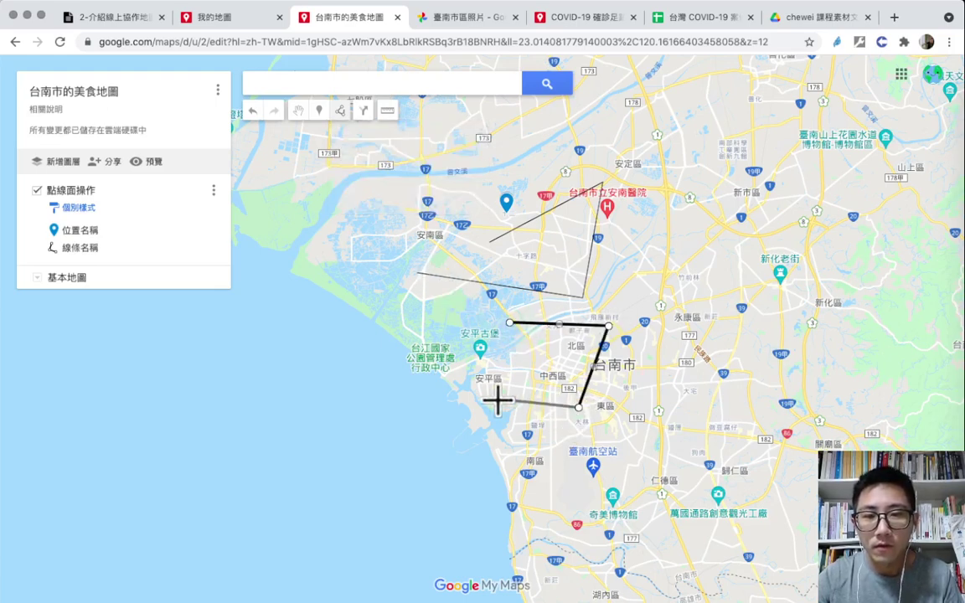
{"action": "left_click", "coordinate": [497, 400]}
{"action": "left_click", "coordinate": [477, 361]}
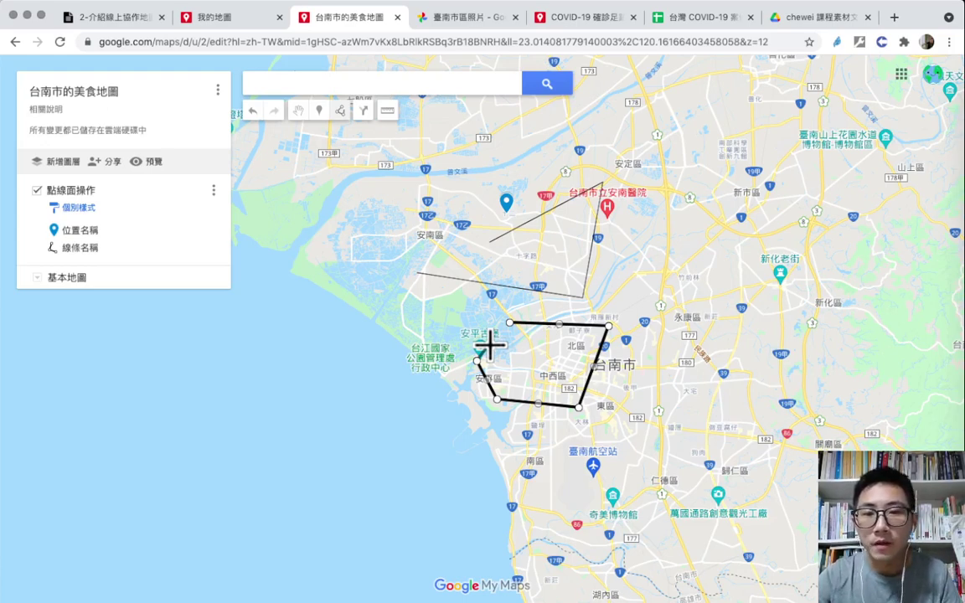
{"action": "left_click", "coordinate": [510, 323]}
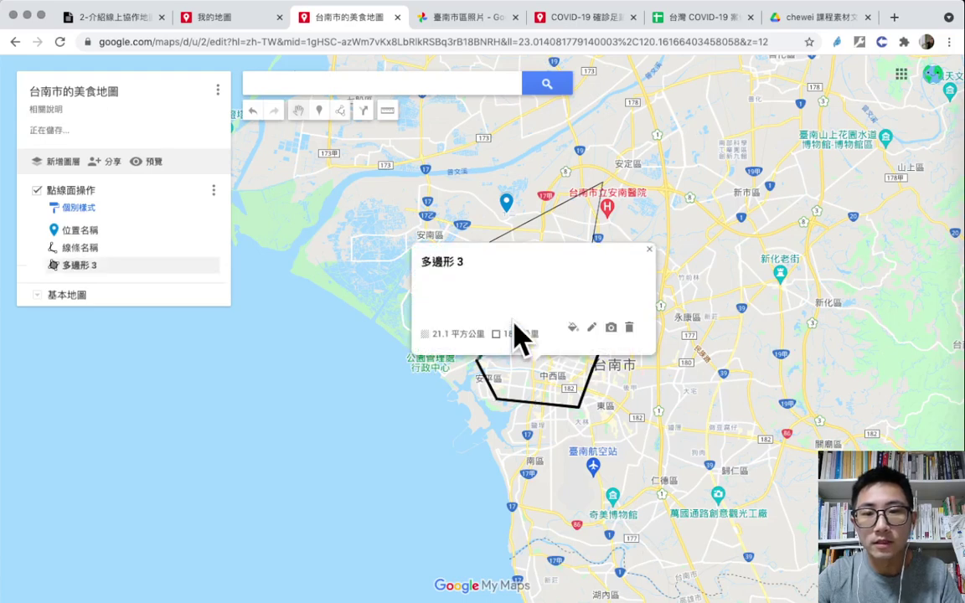
Name the new polygon 多邊形名稱 with the description 敘述, and save it
{"action": "scroll", "coordinate": [512, 321], "scroll_direction": "up", "scroll_amount": 2}
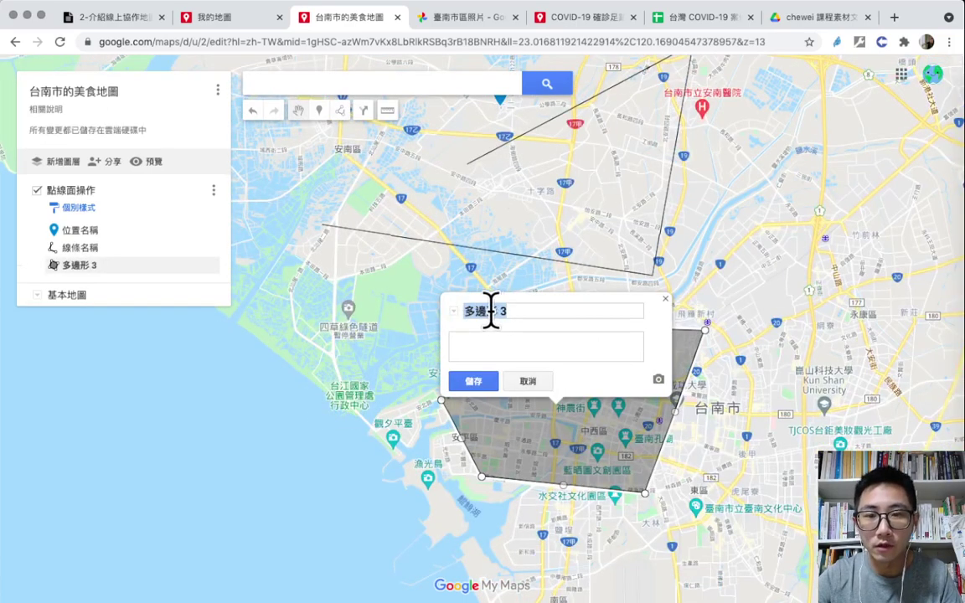
{"action": "left_click", "coordinate": [514, 309]}
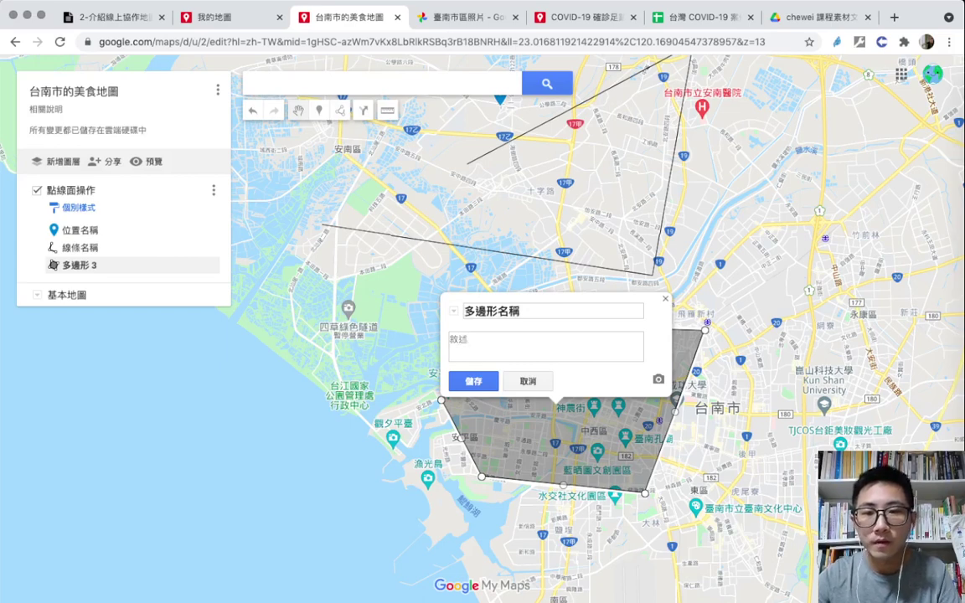
{"action": "left_click", "coordinate": [473, 381]}
{"action": "left_click", "coordinate": [807, 236]}
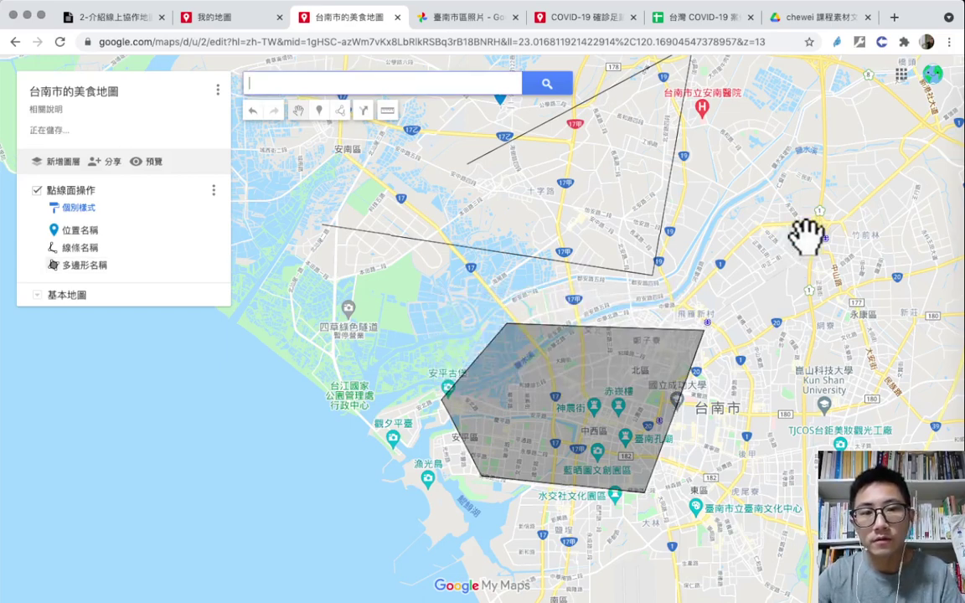
Review the details and map positions of the marker, line and polygon in the 點線面操作 layer
{"action": "left_click_drag", "start_coordinate": [807, 237], "coordinate": [729, 247]}
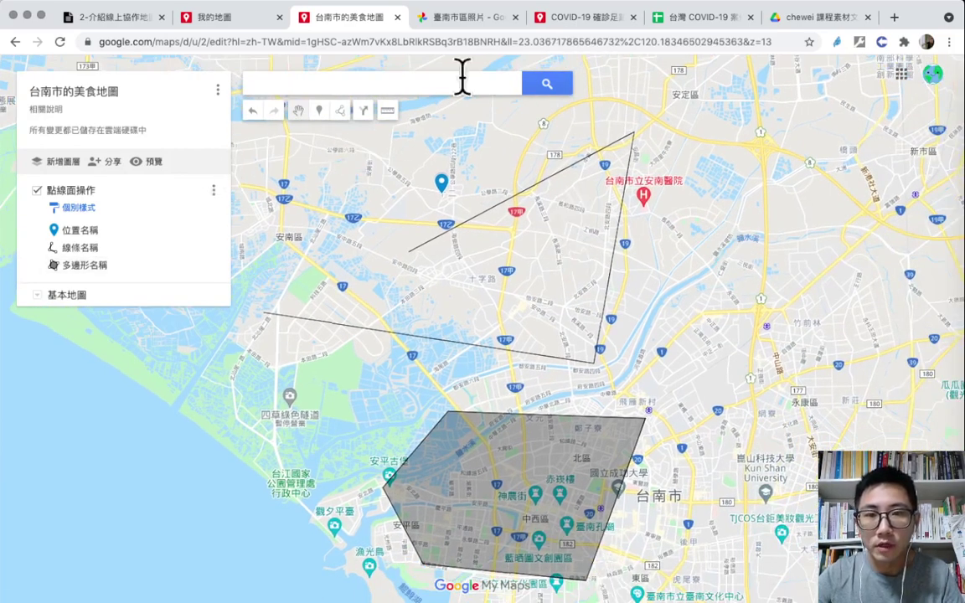
{"action": "left_click", "coordinate": [81, 232]}
{"action": "left_click", "coordinate": [87, 250]}
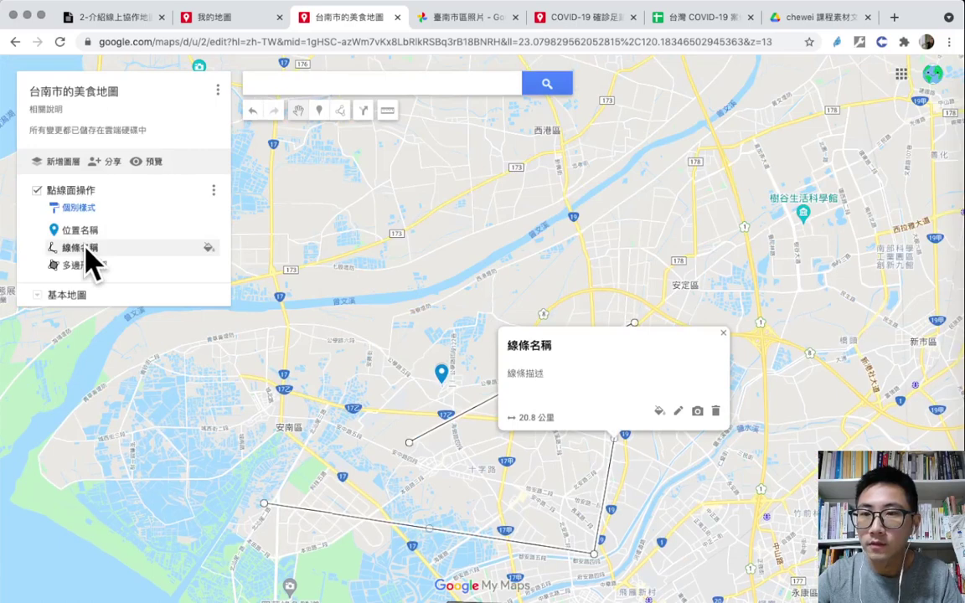
{"action": "left_click", "coordinate": [87, 266]}
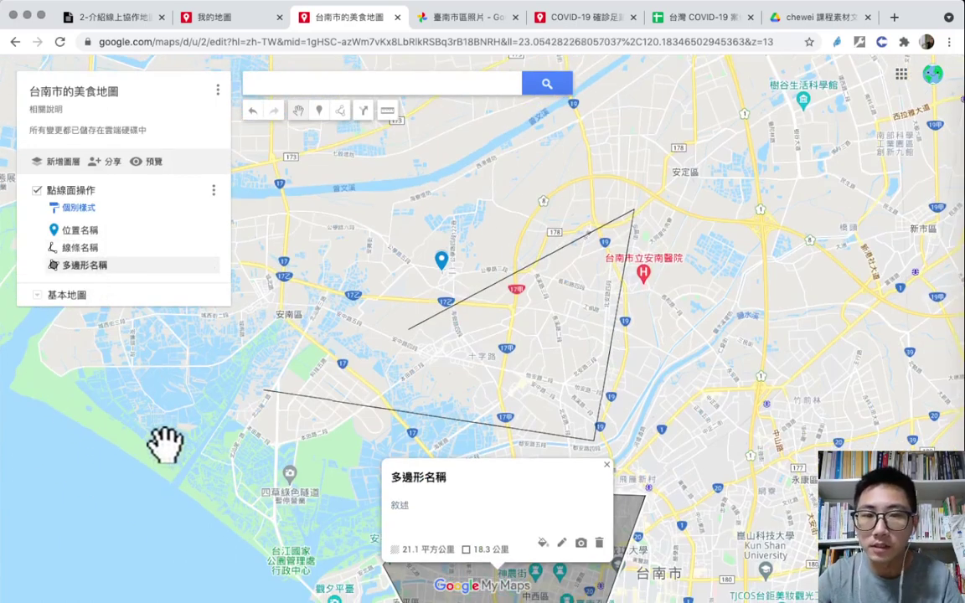
{"action": "left_click", "coordinate": [98, 235]}
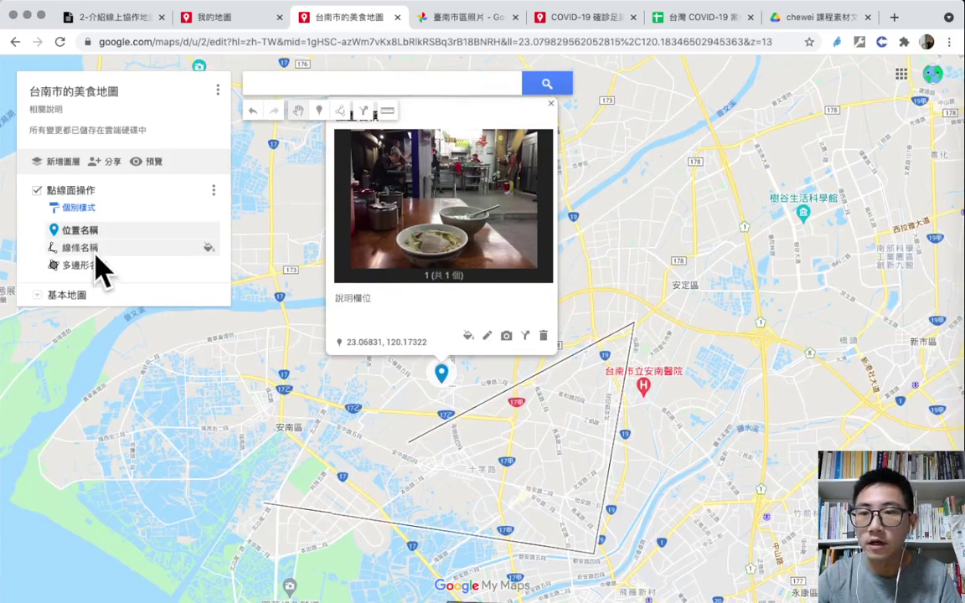
{"action": "left_click", "coordinate": [94, 255]}
{"action": "left_click", "coordinate": [99, 268]}
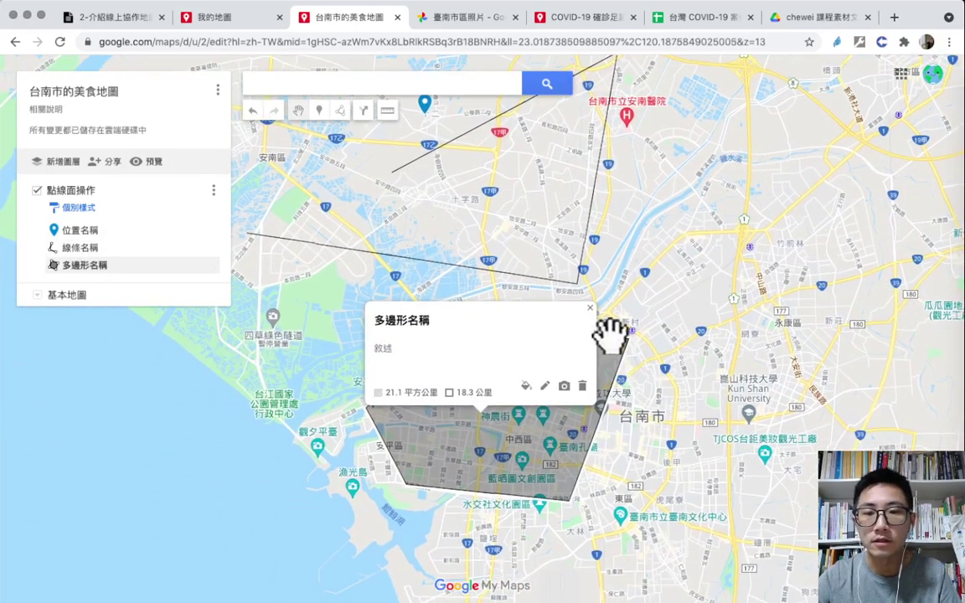
{"action": "left_click", "coordinate": [586, 298]}
{"action": "scroll", "coordinate": [586, 300], "scroll_direction": "up", "scroll_amount": 3}
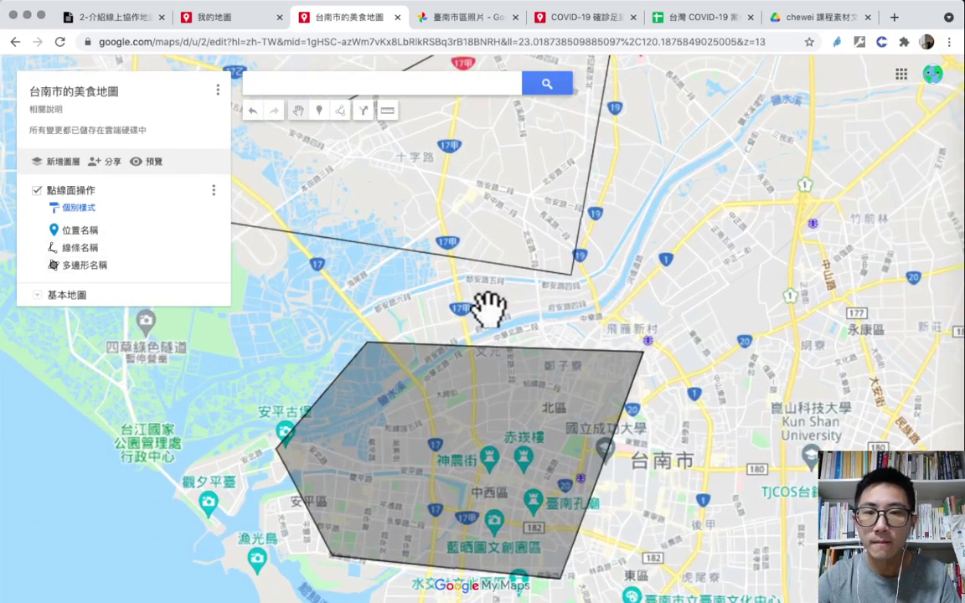
{"action": "scroll", "coordinate": [468, 301], "scroll_direction": "down", "scroll_amount": 3}
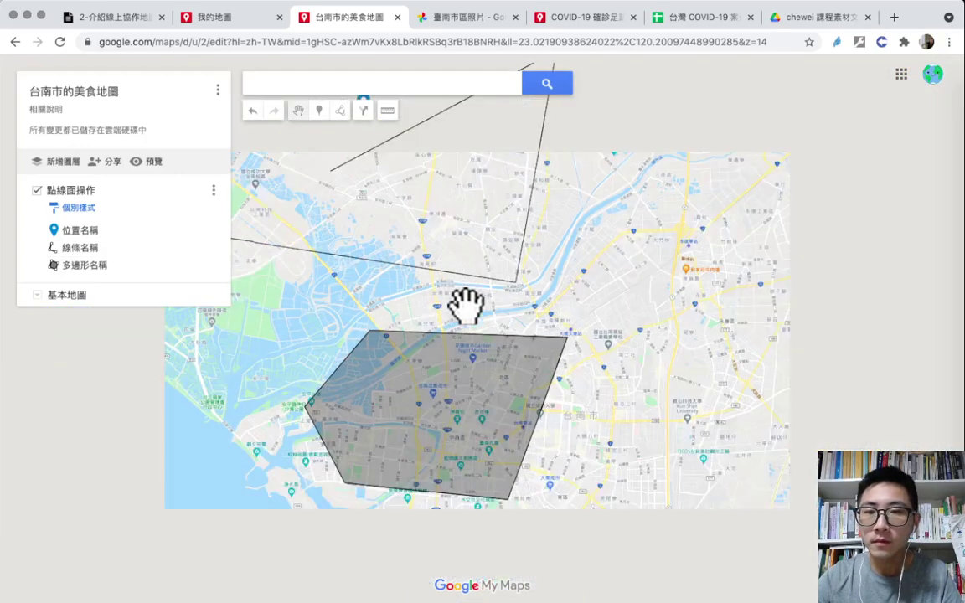
{"action": "scroll", "coordinate": [233, 392], "scroll_direction": "down", "scroll_amount": 3}
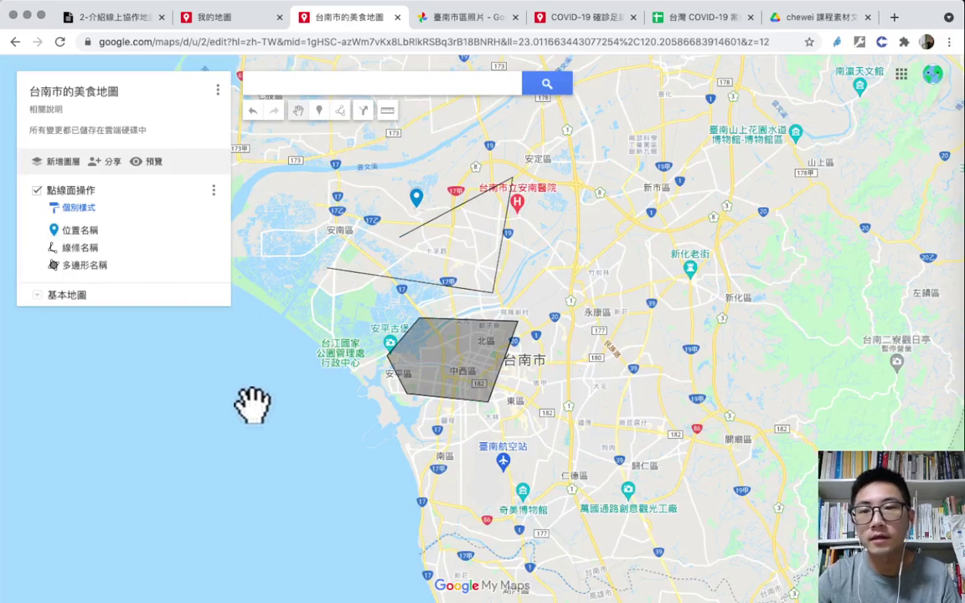
{"action": "left_click_drag", "start_coordinate": [249, 405], "coordinate": [280, 446]}
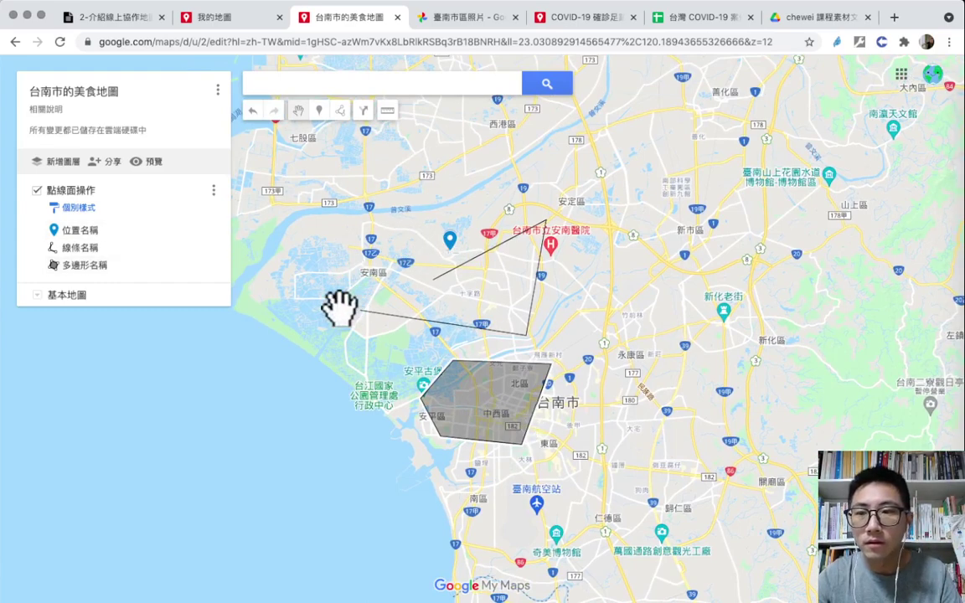
Examine the 位置名稱 marker's details and its editable name, photo and description, then leave editing
{"action": "left_click", "coordinate": [451, 242]}
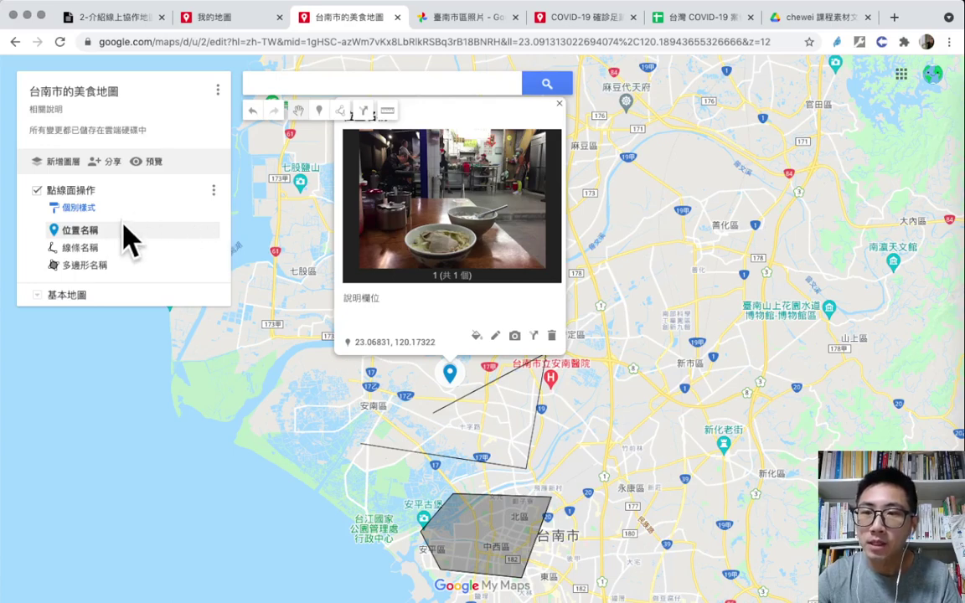
{"action": "left_click_drag", "start_coordinate": [426, 404], "coordinate": [448, 456]}
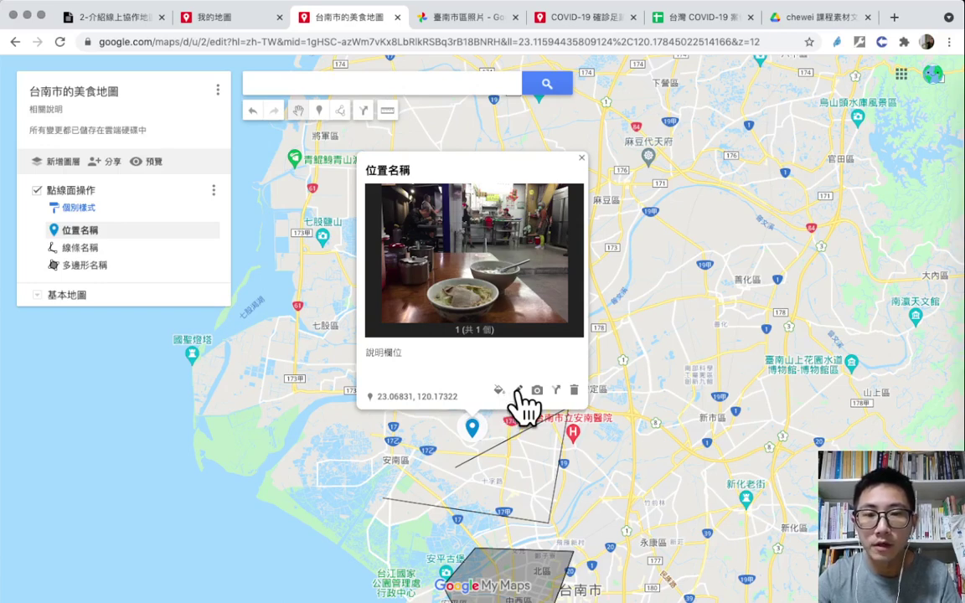
{"action": "left_click", "coordinate": [518, 391]}
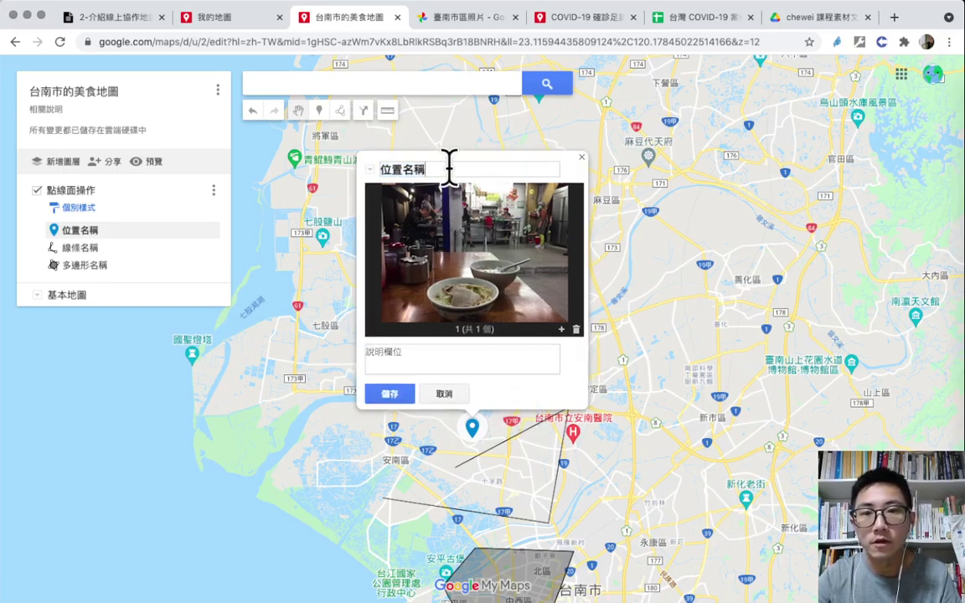
{"action": "left_click", "coordinate": [402, 397]}
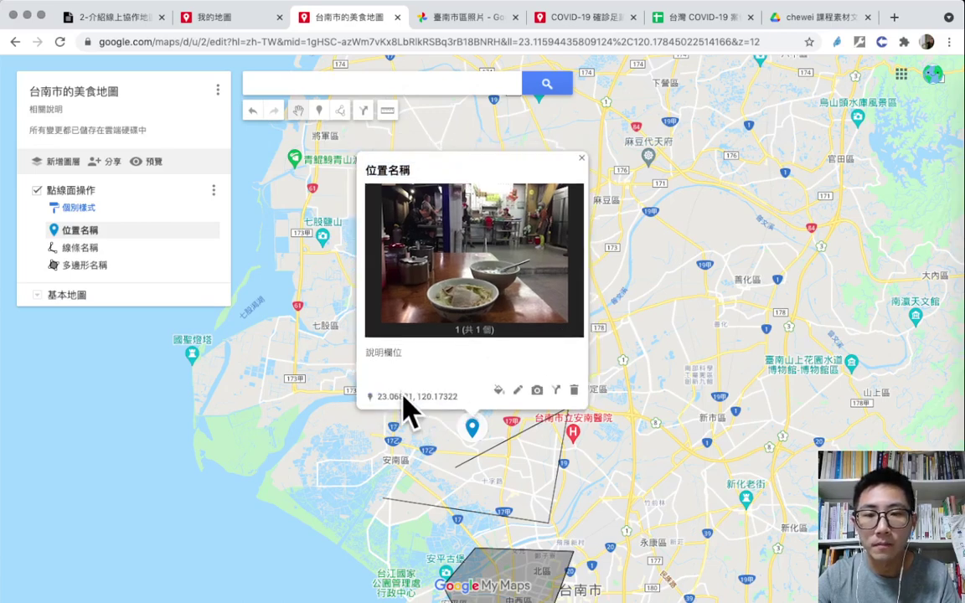
Recolour the 位置名稱 marker red and give it the parking icon
{"action": "left_click", "coordinate": [497, 392]}
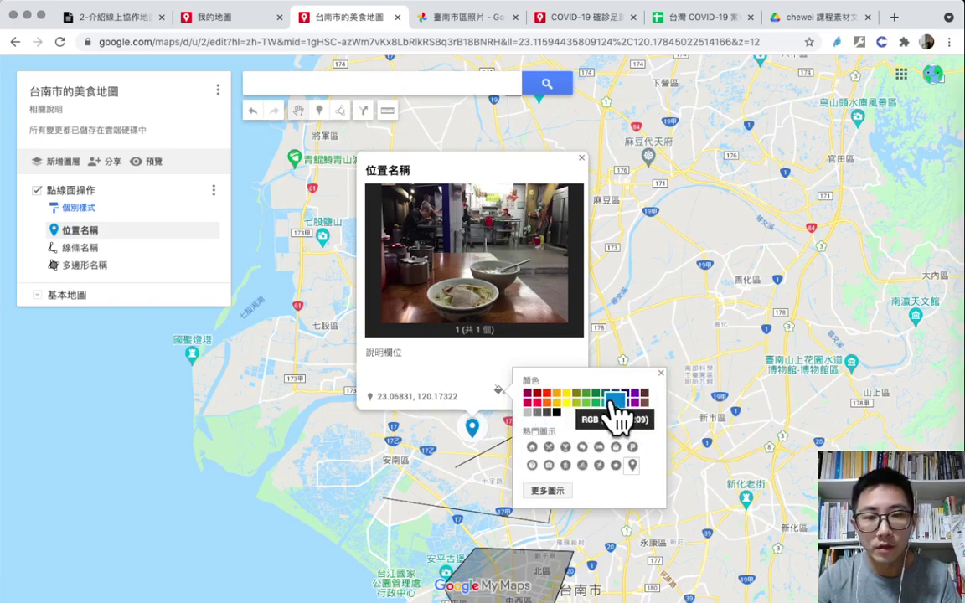
{"action": "left_click", "coordinate": [549, 394]}
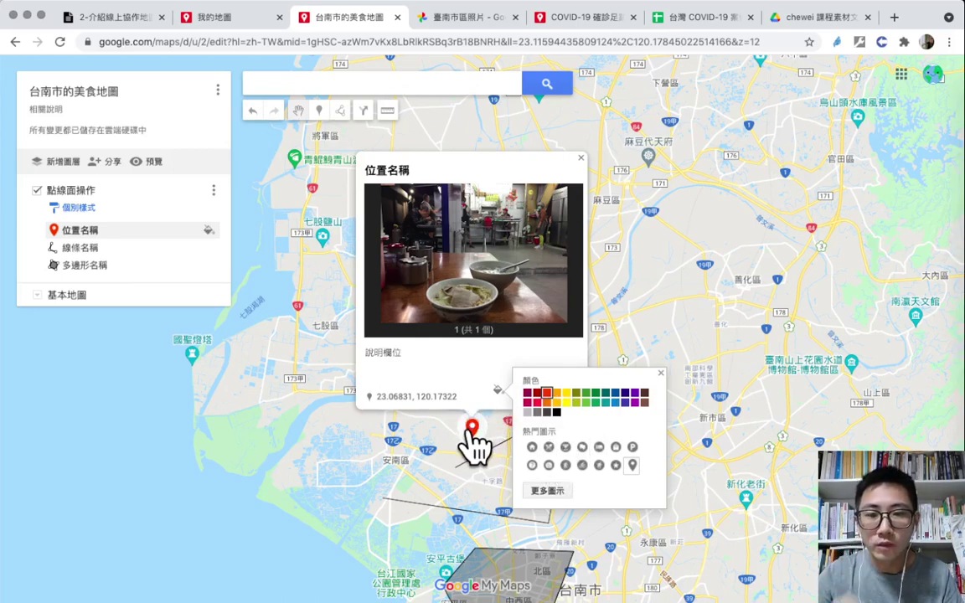
{"action": "left_click", "coordinate": [631, 448]}
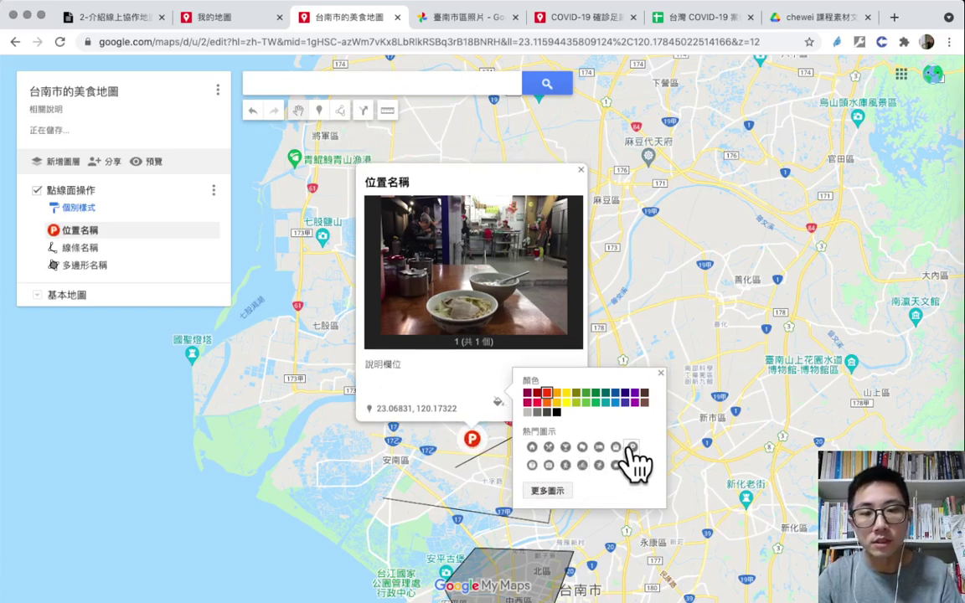
Browse the full icon collection down to the 動物 category and check the custom icon import options
{"action": "left_click", "coordinate": [556, 494]}
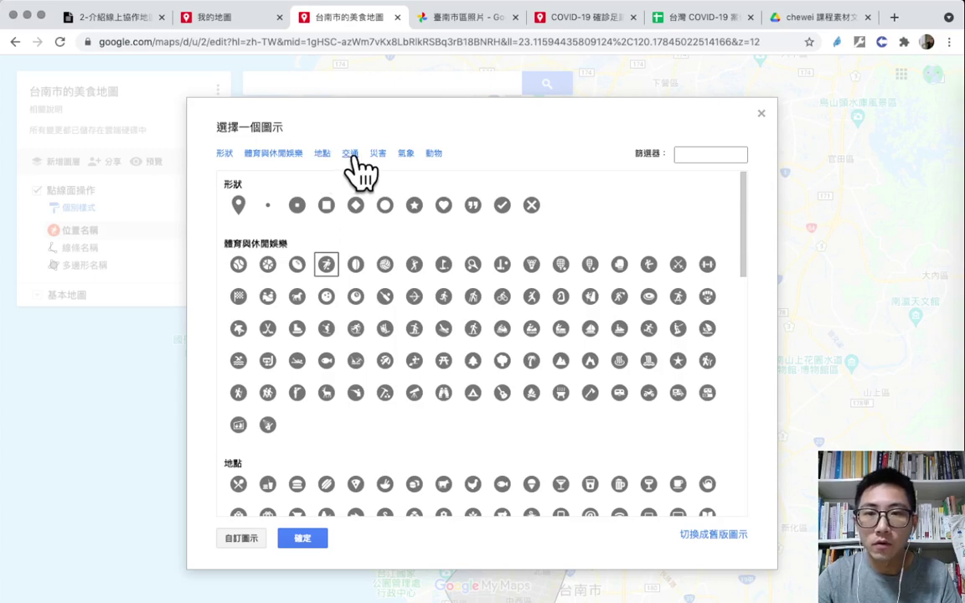
{"action": "left_click", "coordinate": [433, 154]}
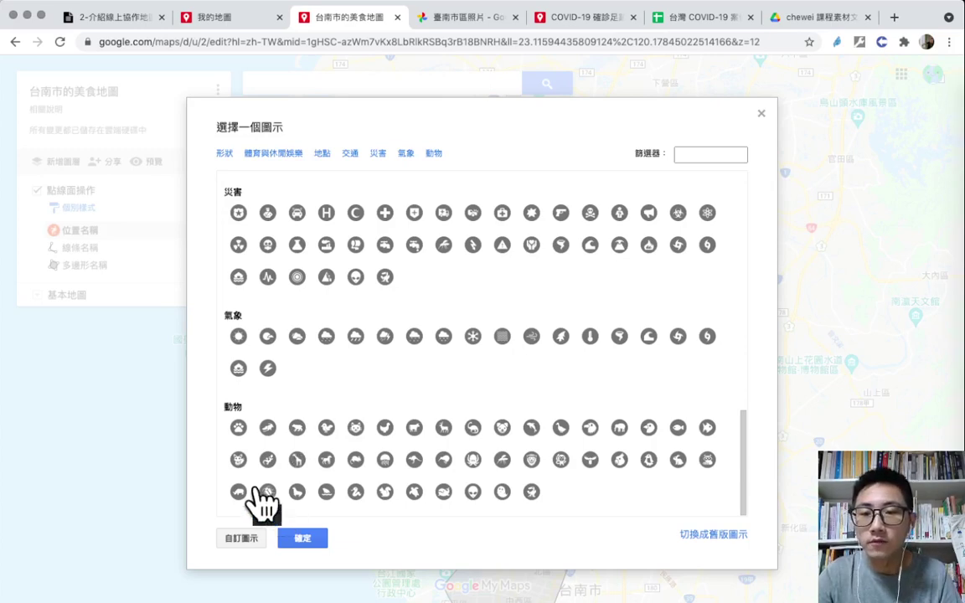
{"action": "left_click", "coordinate": [242, 539]}
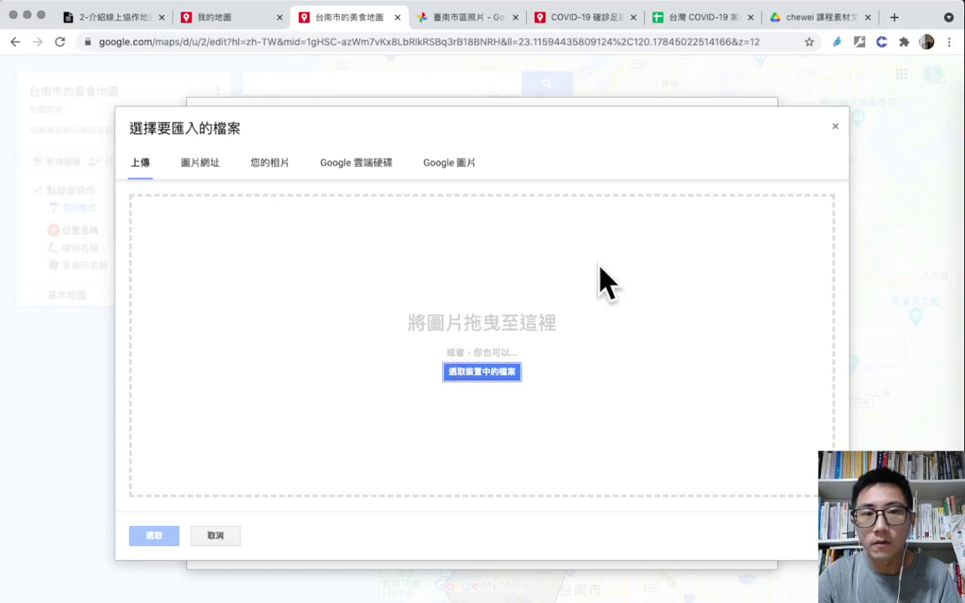
{"action": "left_click", "coordinate": [834, 127]}
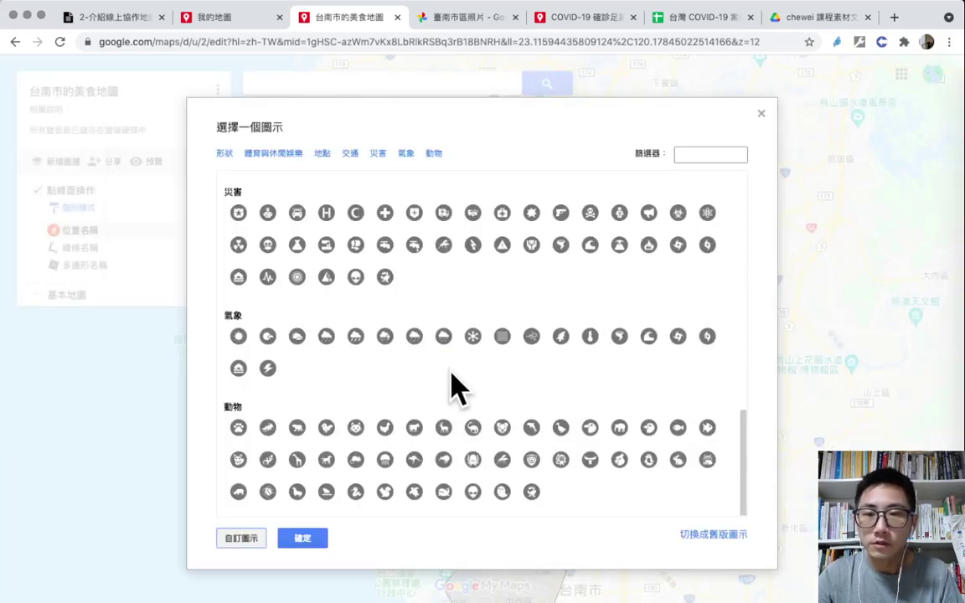
Apply the concentric-circle icon from the 災害 category to the marker and close its details
{"action": "left_click", "coordinate": [301, 277]}
{"action": "left_click", "coordinate": [311, 541]}
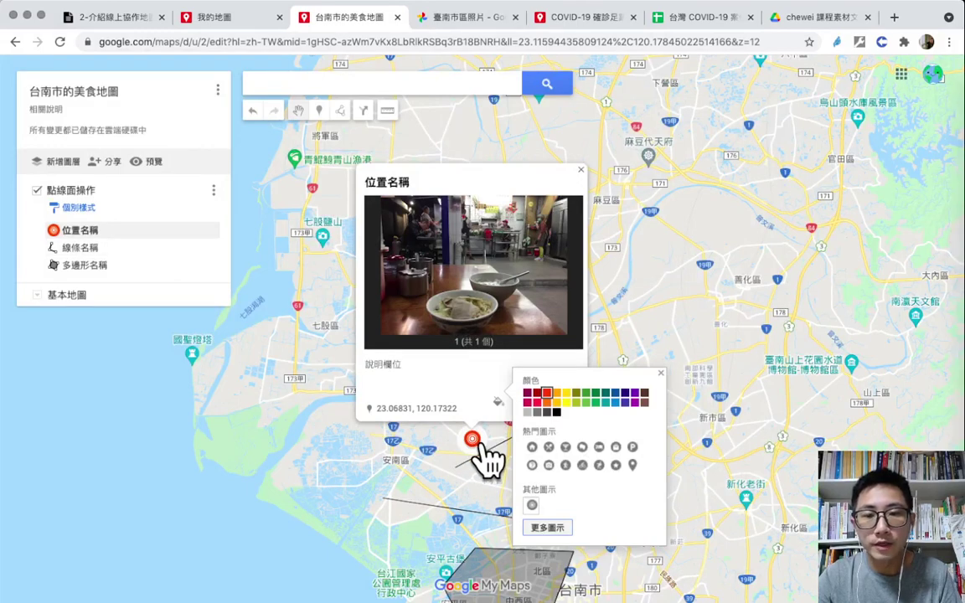
{"action": "left_click", "coordinate": [339, 459]}
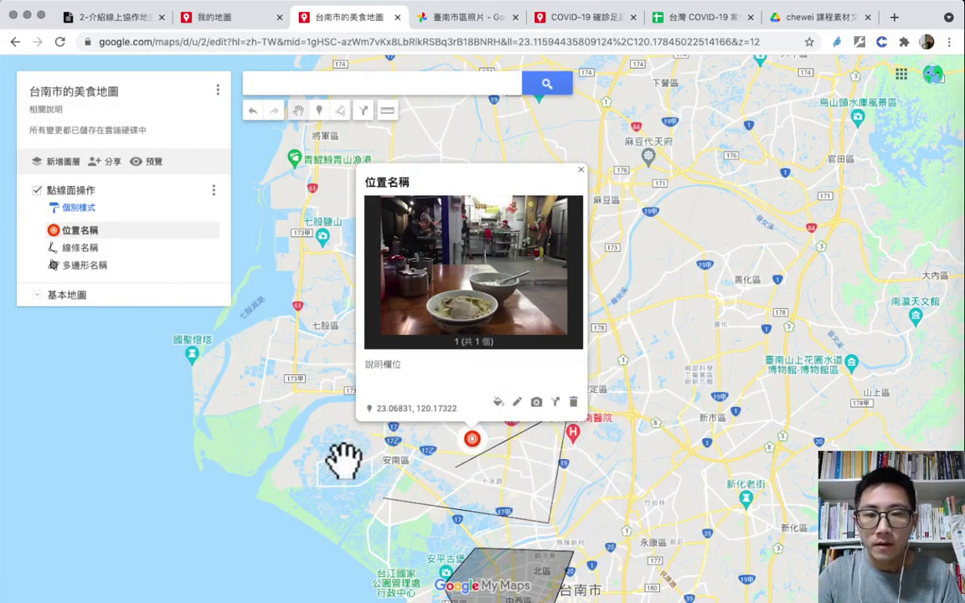
{"action": "left_click", "coordinate": [343, 460]}
{"action": "left_click_drag", "start_coordinate": [419, 391], "coordinate": [444, 237]}
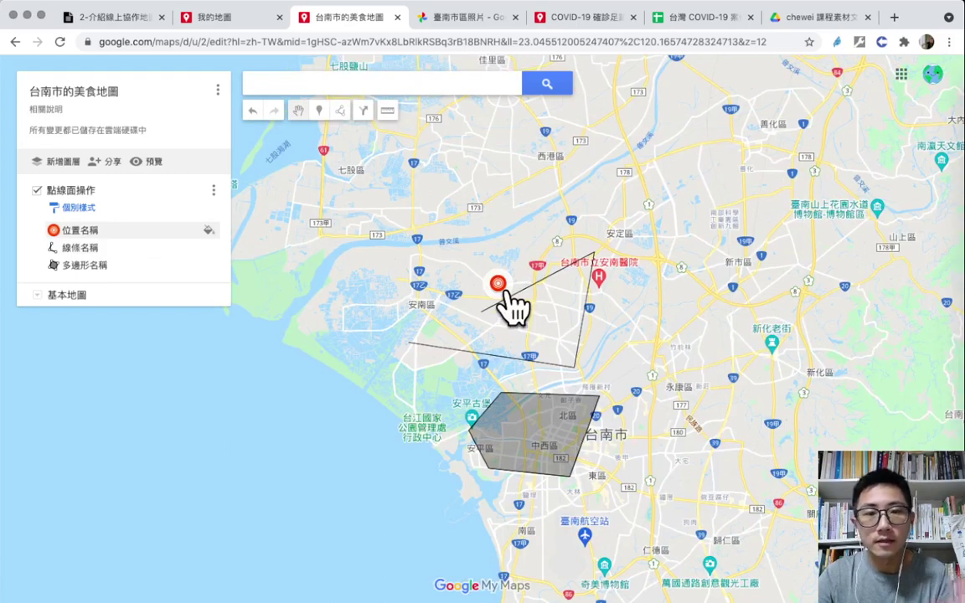
Recolour the 線條名稱 line blue and set its line width to a medium thickness
{"action": "left_click", "coordinate": [140, 247]}
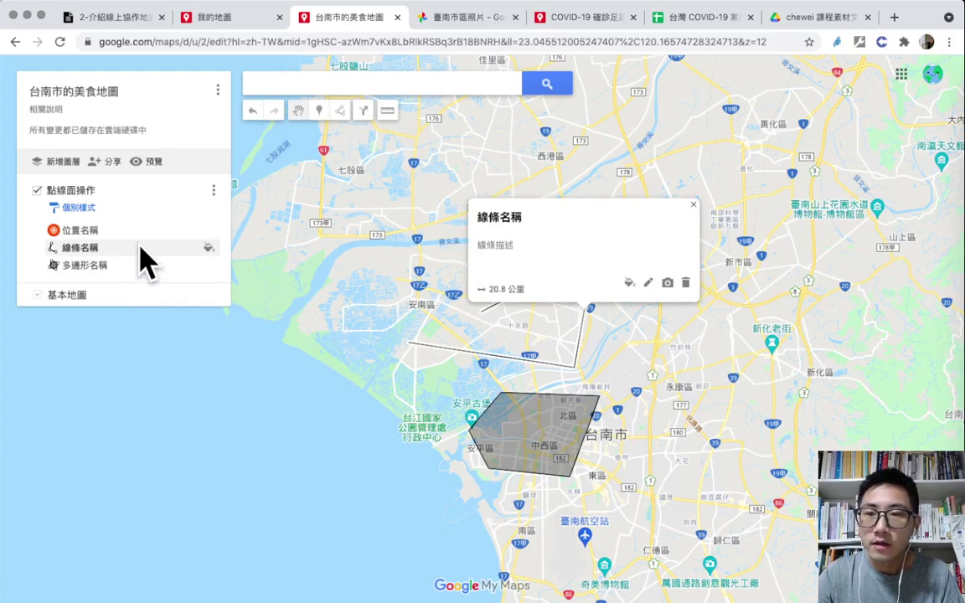
{"action": "left_click", "coordinate": [630, 283]}
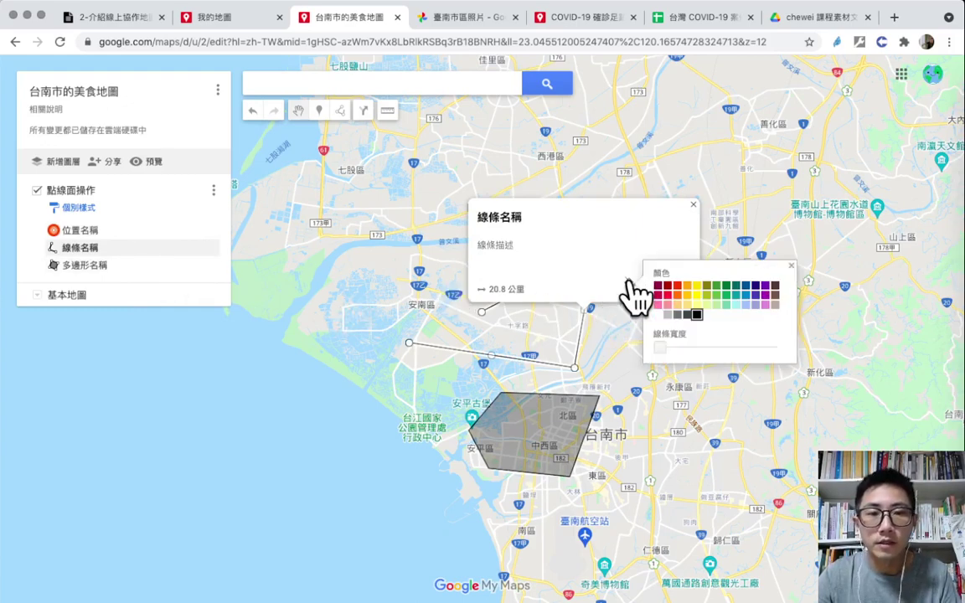
{"action": "left_click", "coordinate": [744, 286]}
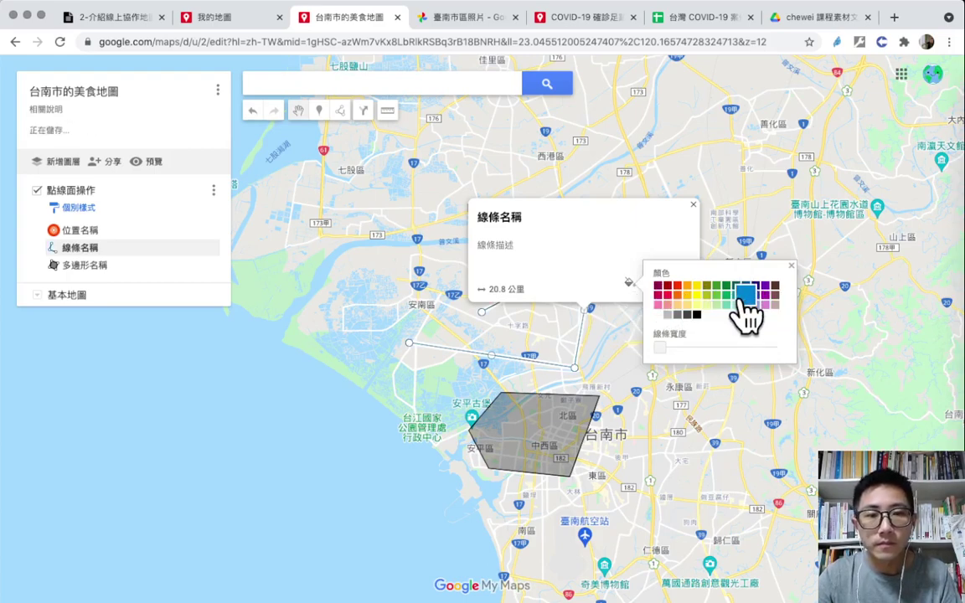
{"action": "left_click", "coordinate": [742, 297]}
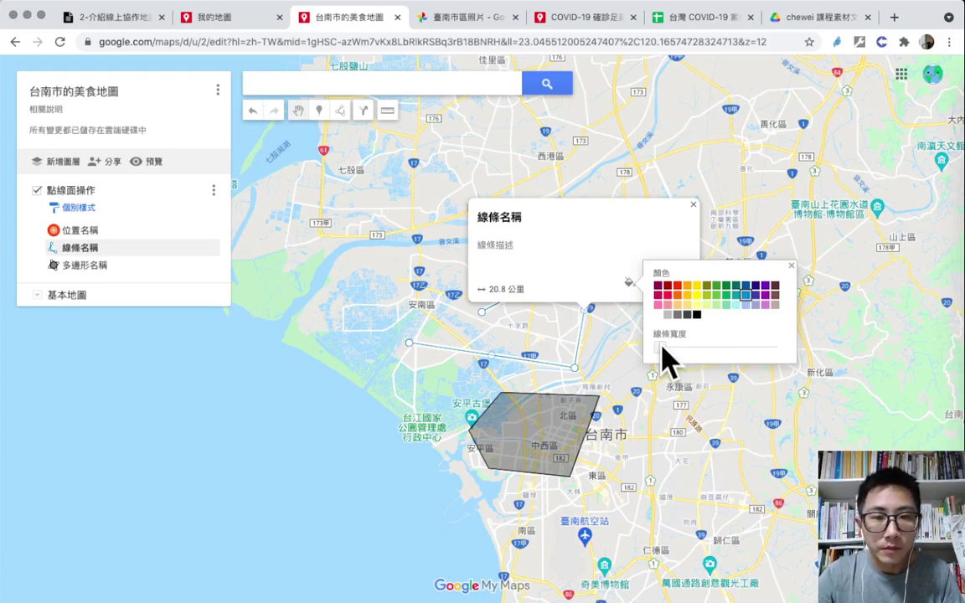
{"action": "left_click_drag", "start_coordinate": [662, 347], "coordinate": [734, 350]}
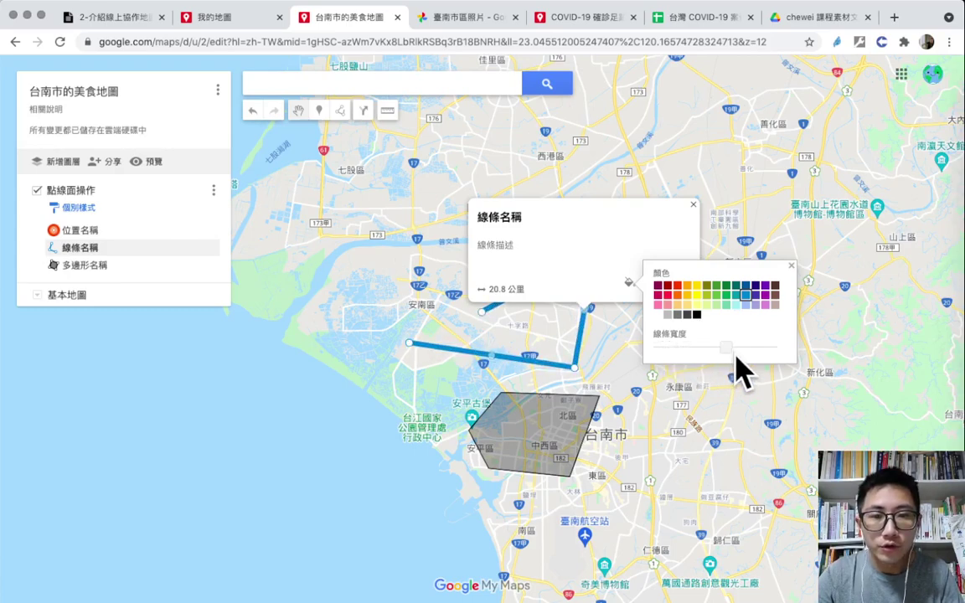
{"action": "scroll", "coordinate": [578, 369], "scroll_direction": "up", "scroll_amount": 2}
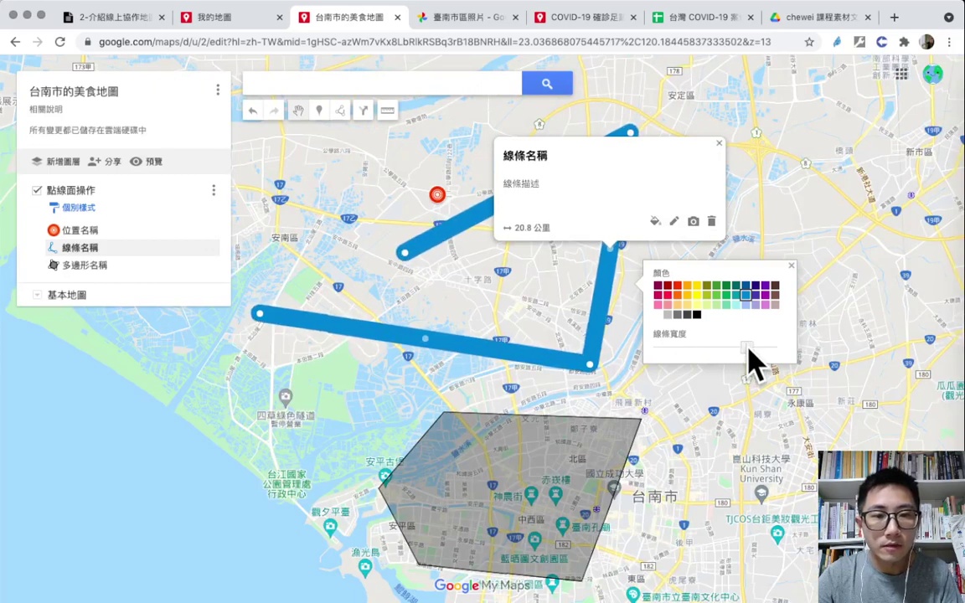
{"action": "left_click_drag", "start_coordinate": [748, 351], "coordinate": [678, 370]}
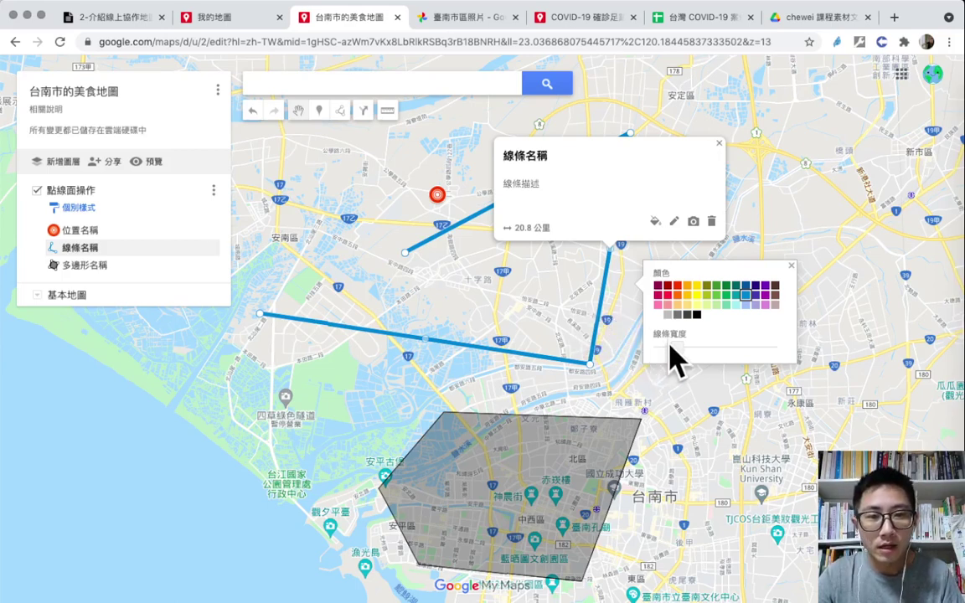
{"action": "left_click_drag", "start_coordinate": [681, 346], "coordinate": [692, 346]}
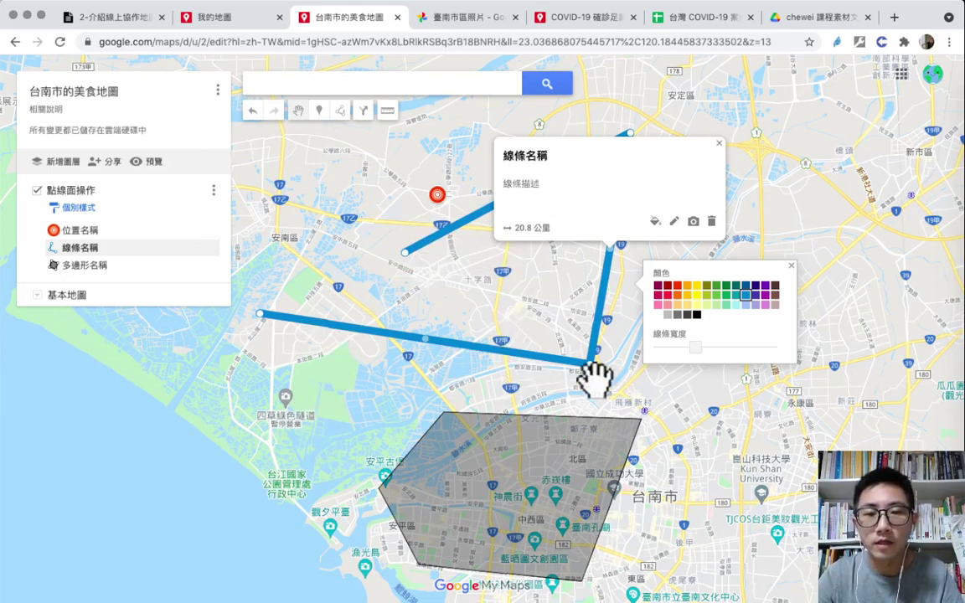
Recolour the 多邊形名稱 polygon dark purple and give it a thick border
{"action": "left_click_drag", "start_coordinate": [676, 420], "coordinate": [596, 336]}
{"action": "left_click_drag", "start_coordinate": [592, 273], "coordinate": [605, 265]}
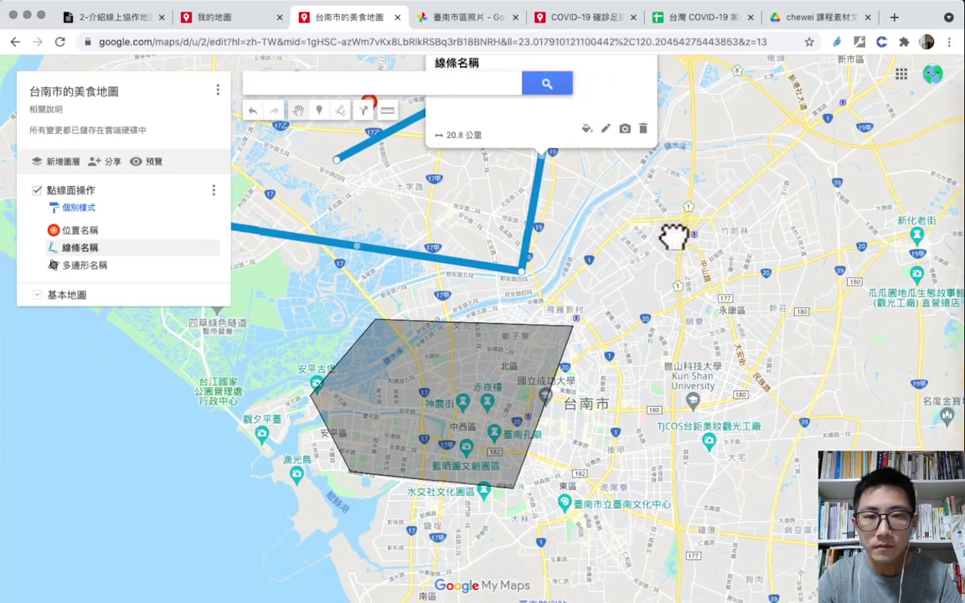
{"action": "left_click", "coordinate": [445, 394]}
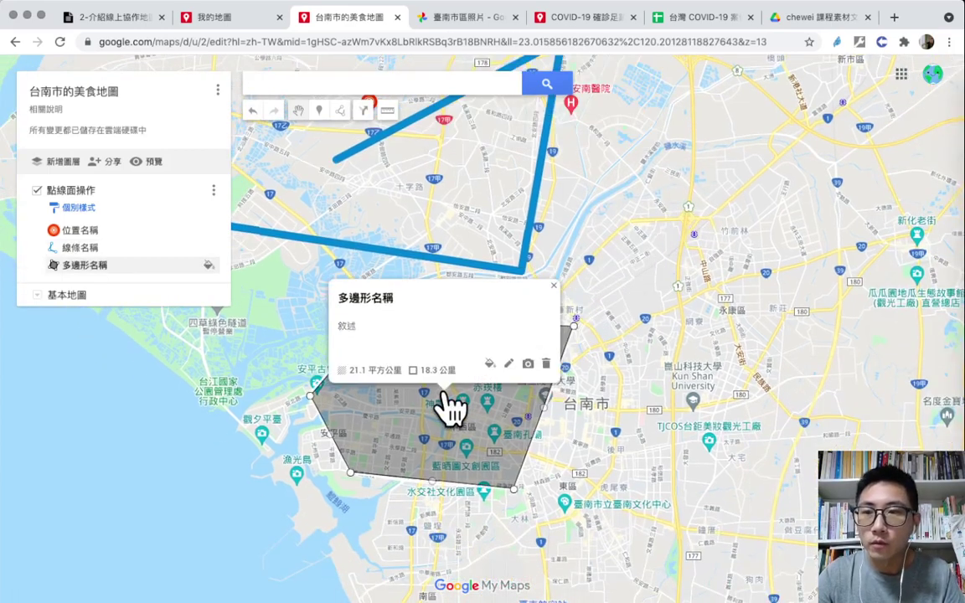
{"action": "left_click", "coordinate": [490, 366]}
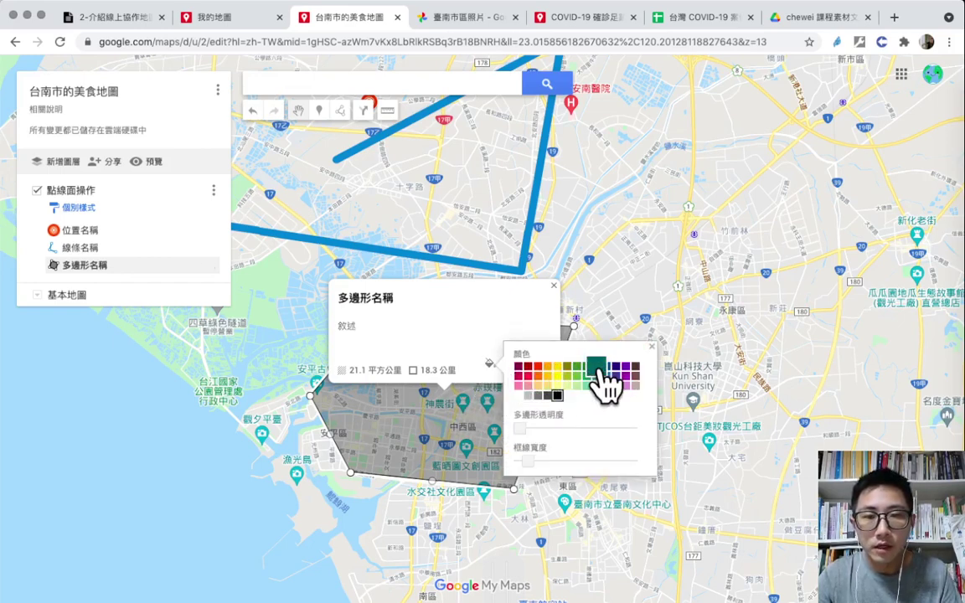
{"action": "left_click", "coordinate": [596, 367]}
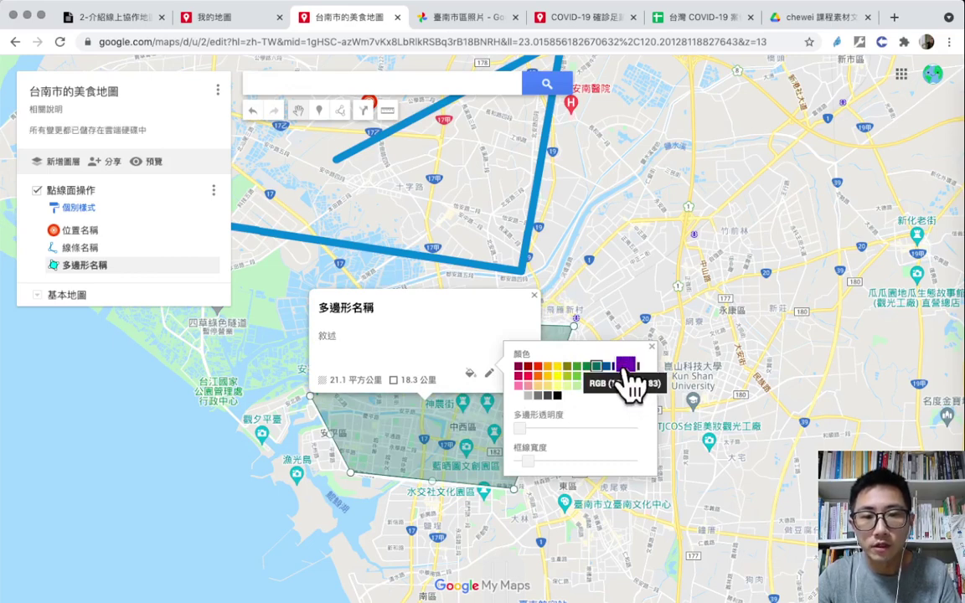
{"action": "left_click", "coordinate": [624, 367]}
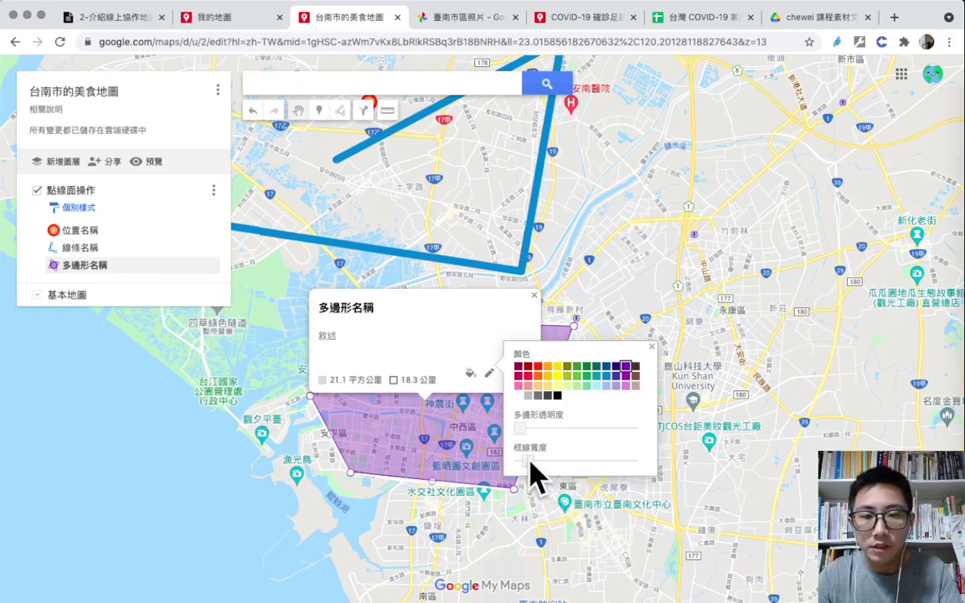
{"action": "left_click_drag", "start_coordinate": [529, 462], "coordinate": [607, 467]}
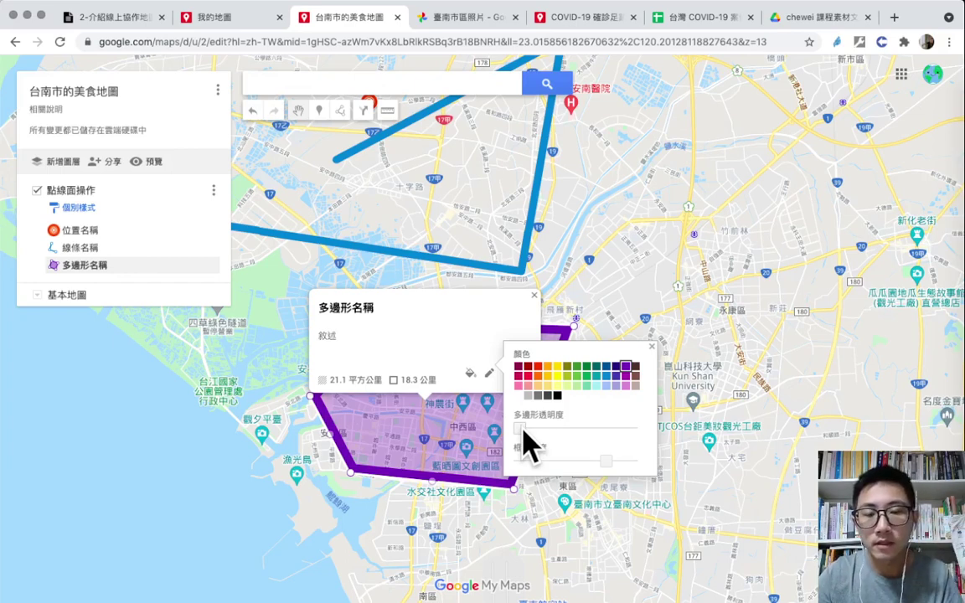
Try the polygon's transparency at both extremes, leave the fill mostly opaque but slightly see-through, and close its details
{"action": "left_click_drag", "start_coordinate": [524, 428], "coordinate": [544, 428]}
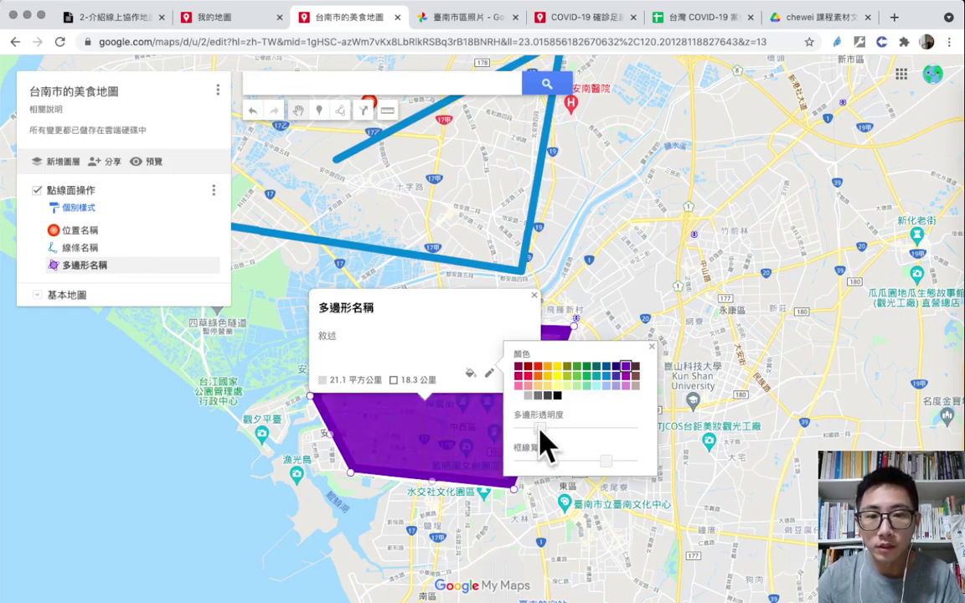
{"action": "left_click_drag", "start_coordinate": [543, 429], "coordinate": [658, 435]}
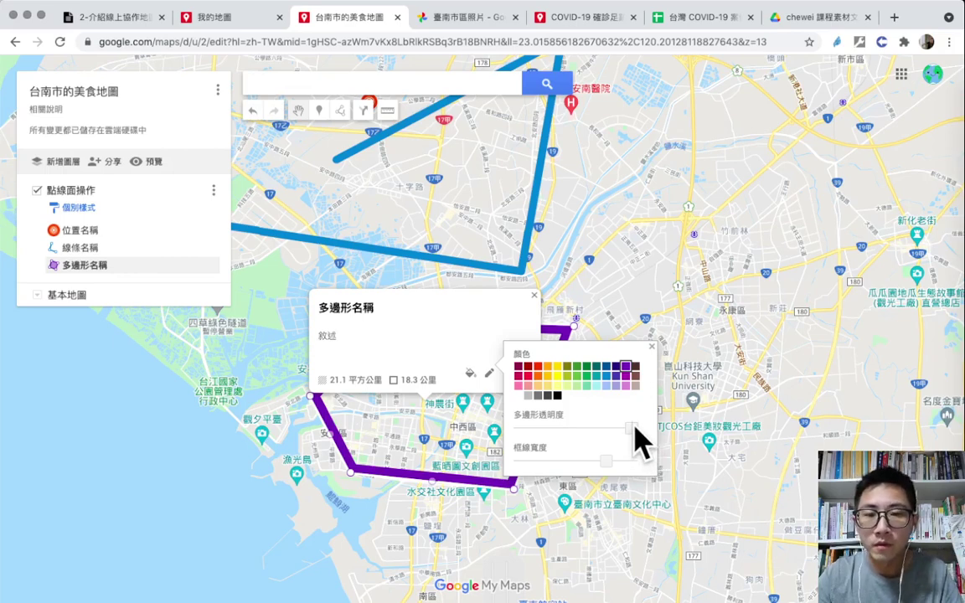
{"action": "left_click_drag", "start_coordinate": [634, 429], "coordinate": [507, 436]}
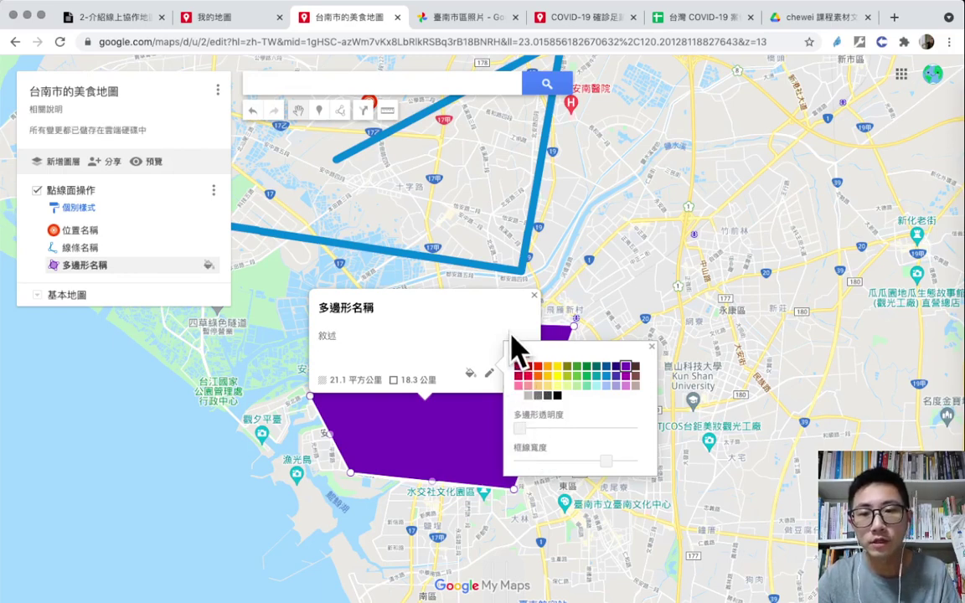
{"action": "left_click_drag", "start_coordinate": [520, 428], "coordinate": [552, 429]}
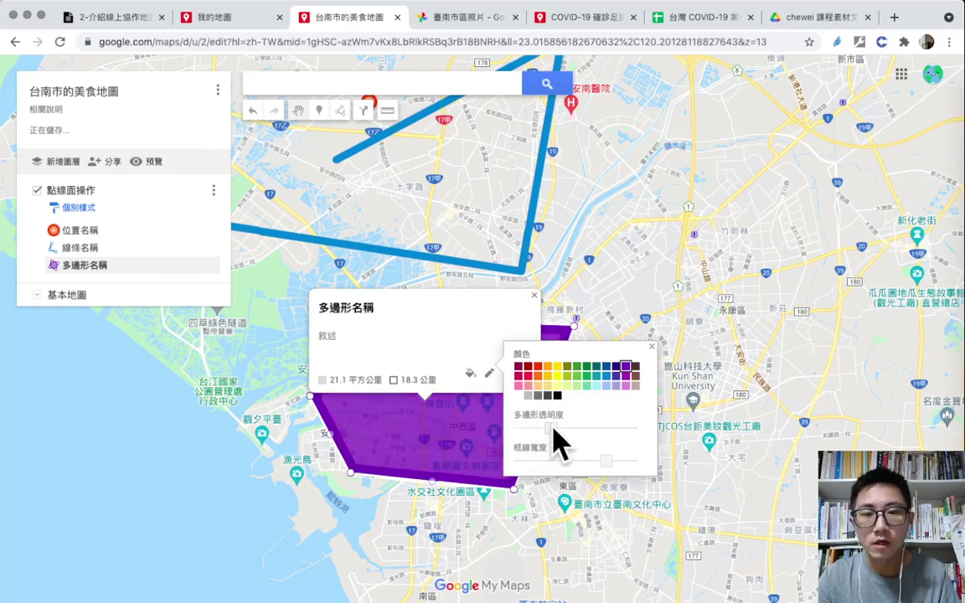
{"action": "left_click", "coordinate": [622, 276]}
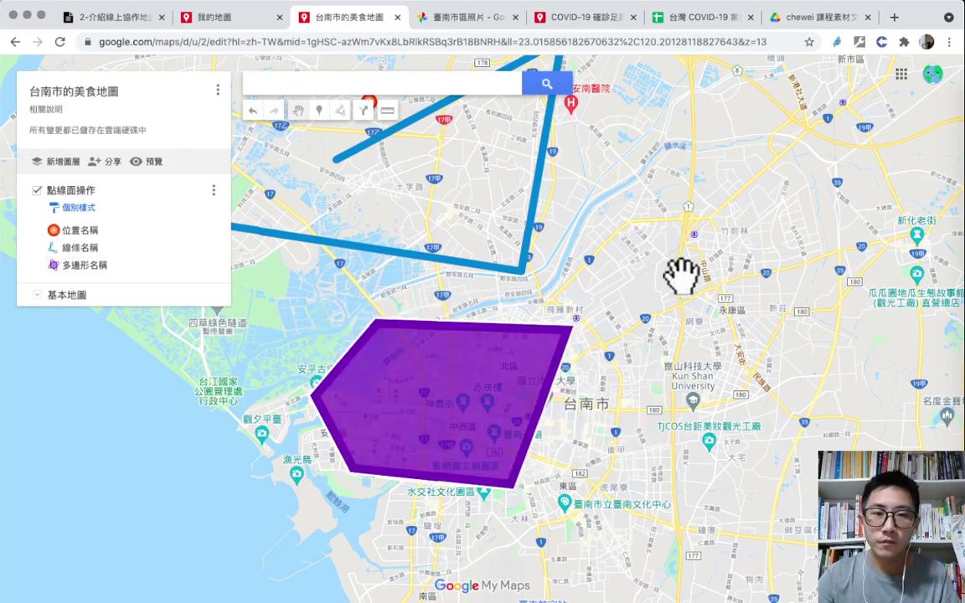
Examine the styled marker, line and polygon at several zoom levels, including the base map showing through the polygon
{"action": "scroll", "coordinate": [683, 275], "scroll_direction": "down", "scroll_amount": 1}
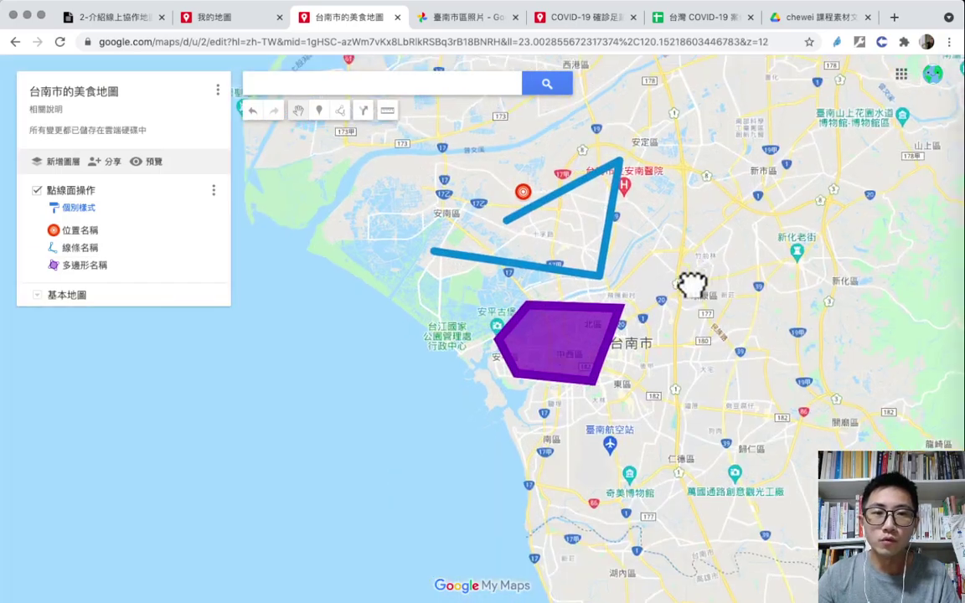
{"action": "left_click_drag", "start_coordinate": [693, 284], "coordinate": [612, 317]}
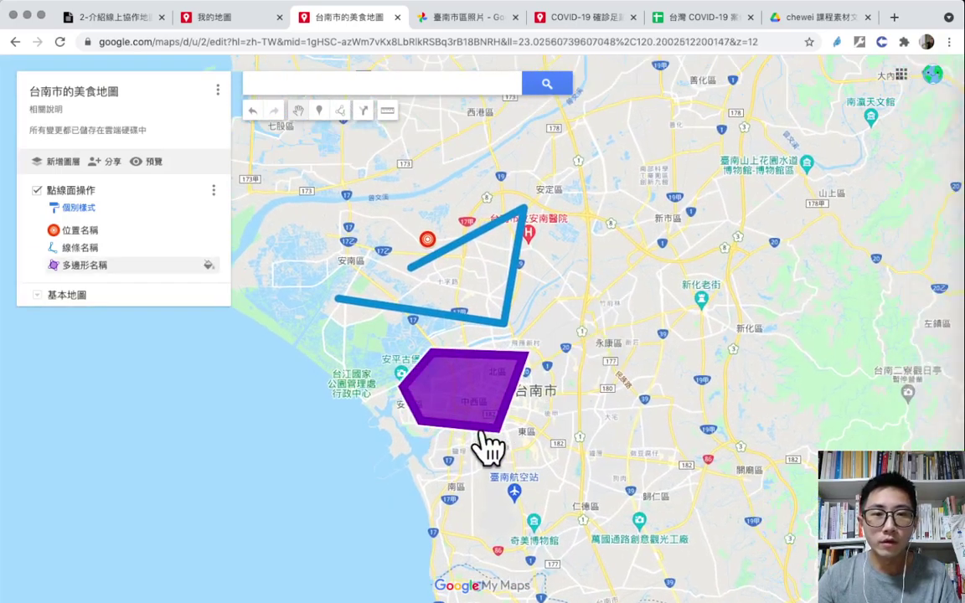
{"action": "scroll", "coordinate": [456, 423], "scroll_direction": "up", "scroll_amount": 2}
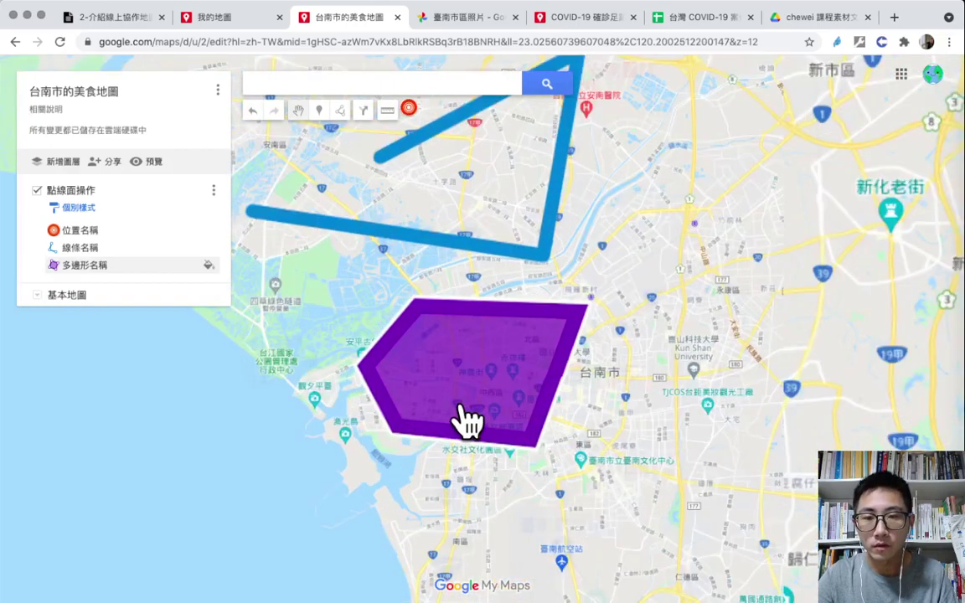
{"action": "scroll", "coordinate": [466, 419], "scroll_direction": "up", "scroll_amount": 2}
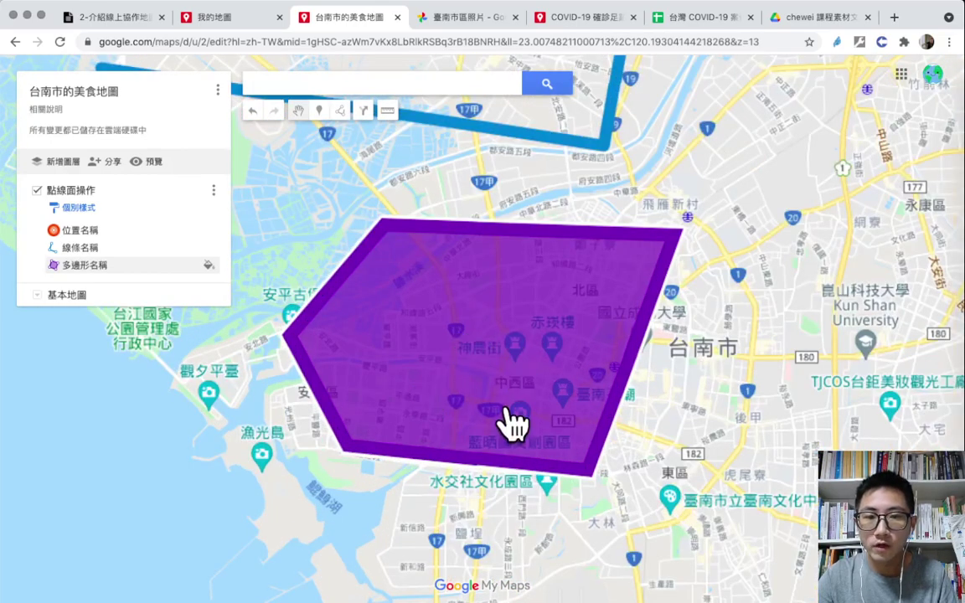
{"action": "scroll", "coordinate": [510, 400], "scroll_direction": "up", "scroll_amount": 2}
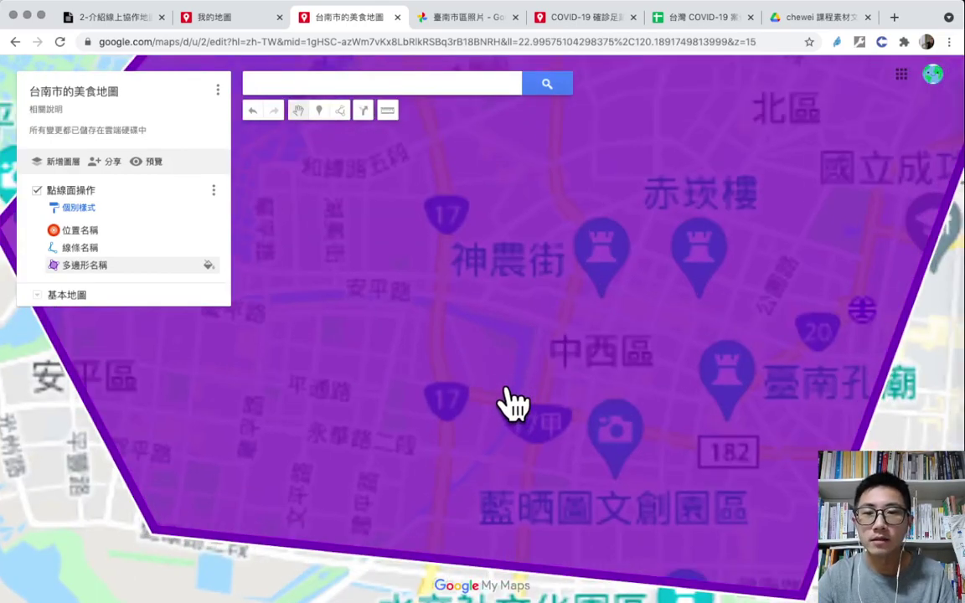
{"action": "scroll", "coordinate": [512, 402], "scroll_direction": "down", "scroll_amount": 2}
{"action": "scroll", "coordinate": [507, 386], "scroll_direction": "down", "scroll_amount": 2}
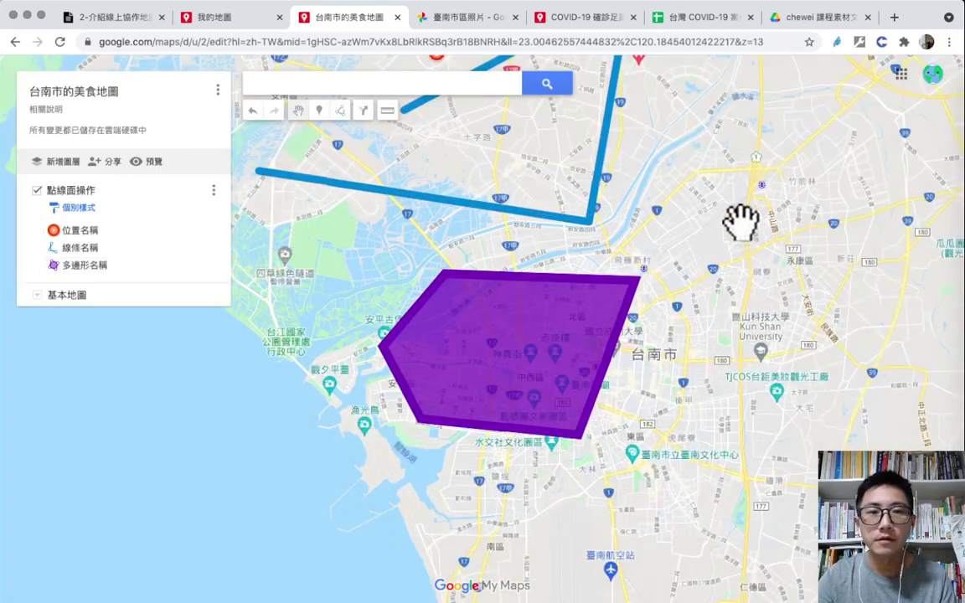
{"action": "left_click_drag", "start_coordinate": [743, 215], "coordinate": [728, 351]}
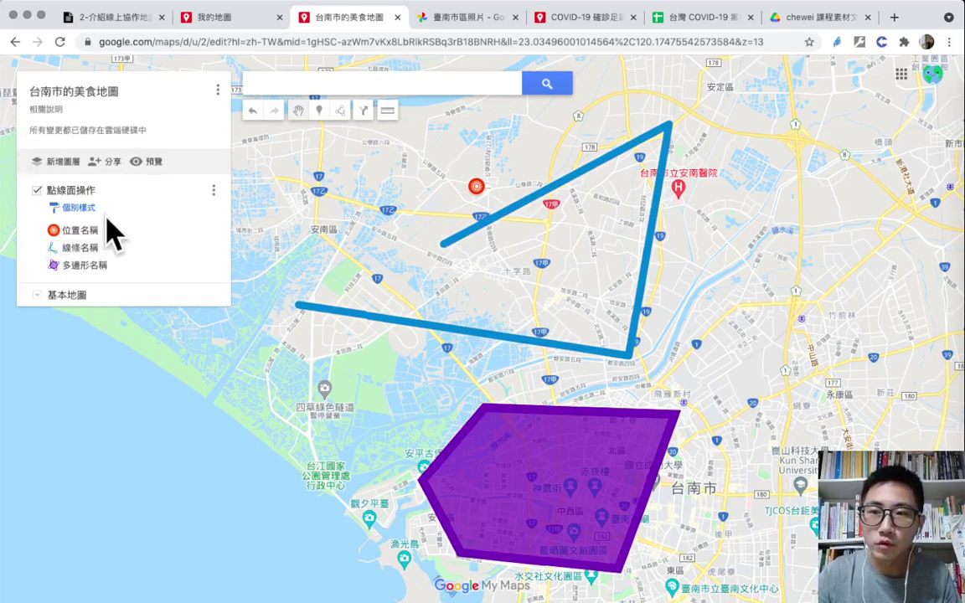
Add a new layer to the map and name it 示範資料移動的圖層
{"action": "left_click", "coordinate": [57, 164]}
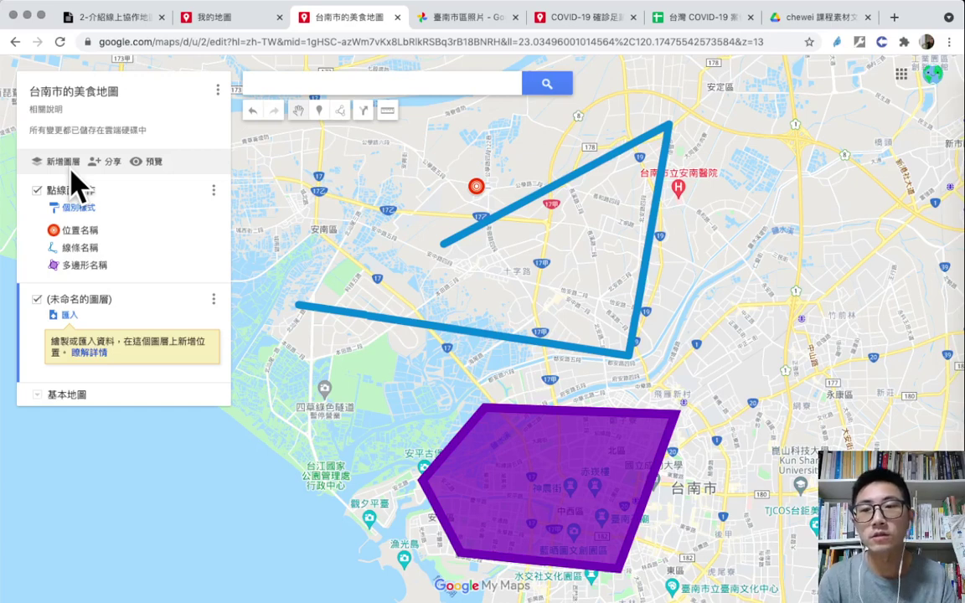
{"action": "left_click", "coordinate": [94, 301]}
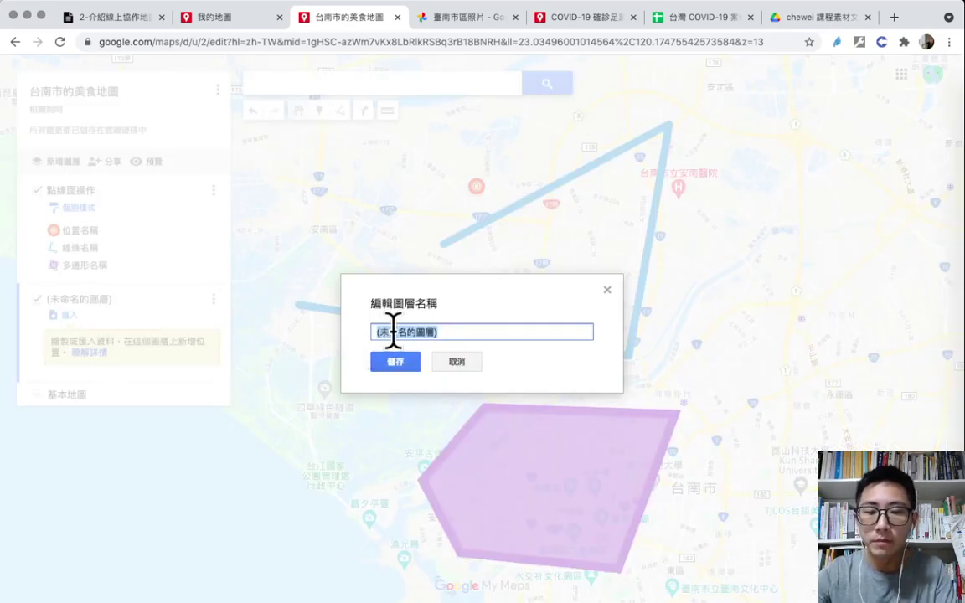
{"action": "type", "text": "直"}
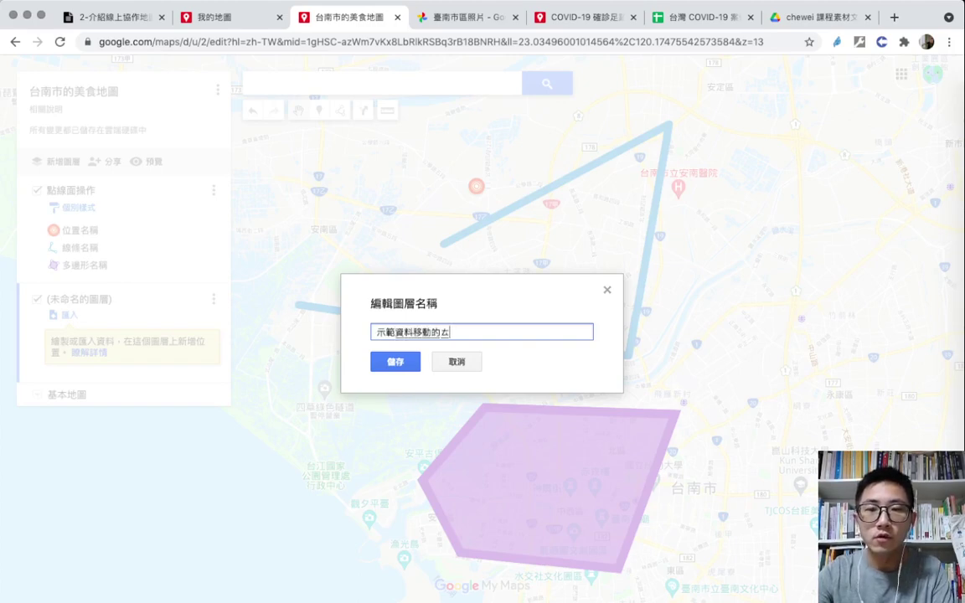
{"action": "key", "text": "Return"}
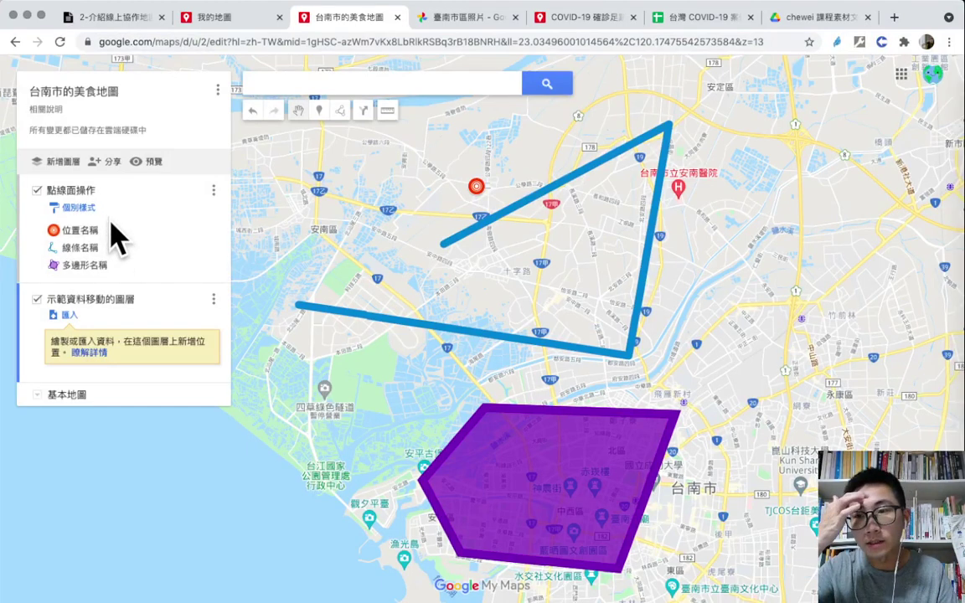
Add a marker near 四草綠色隧道 in the 點線面操作 layer and save it with the name 預計移動
{"action": "left_click", "coordinate": [26, 209]}
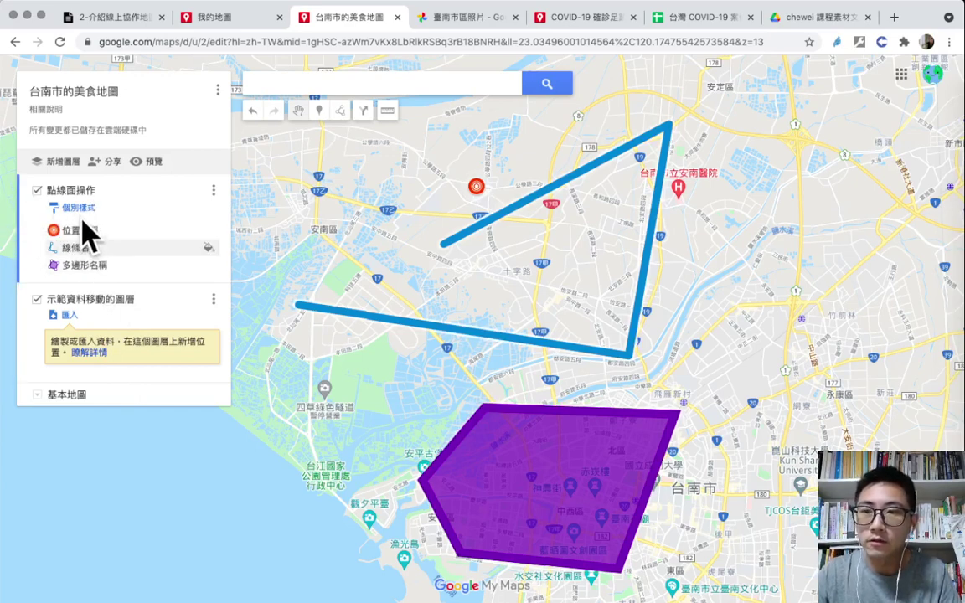
{"action": "left_click", "coordinate": [320, 112]}
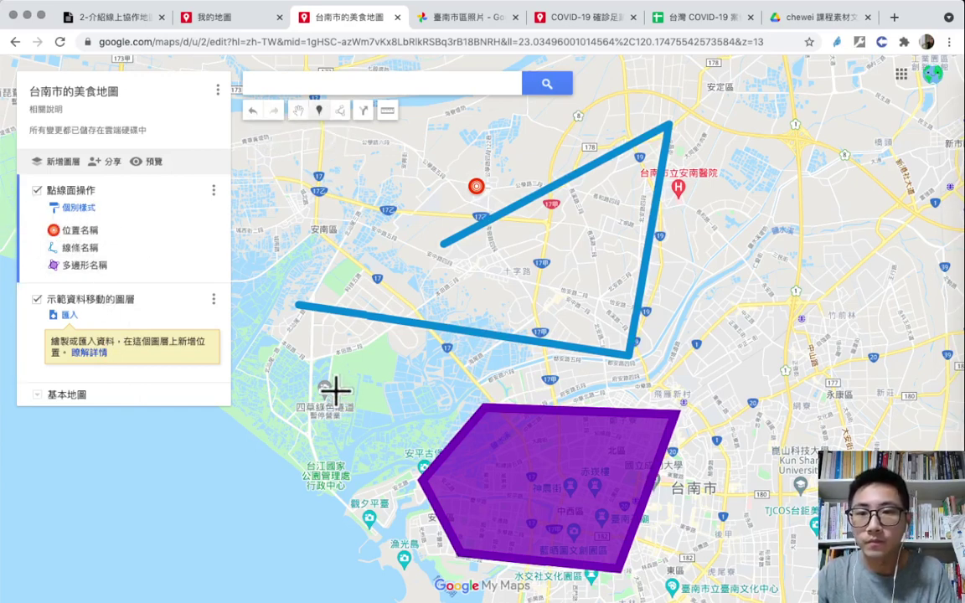
{"action": "left_click", "coordinate": [343, 383]}
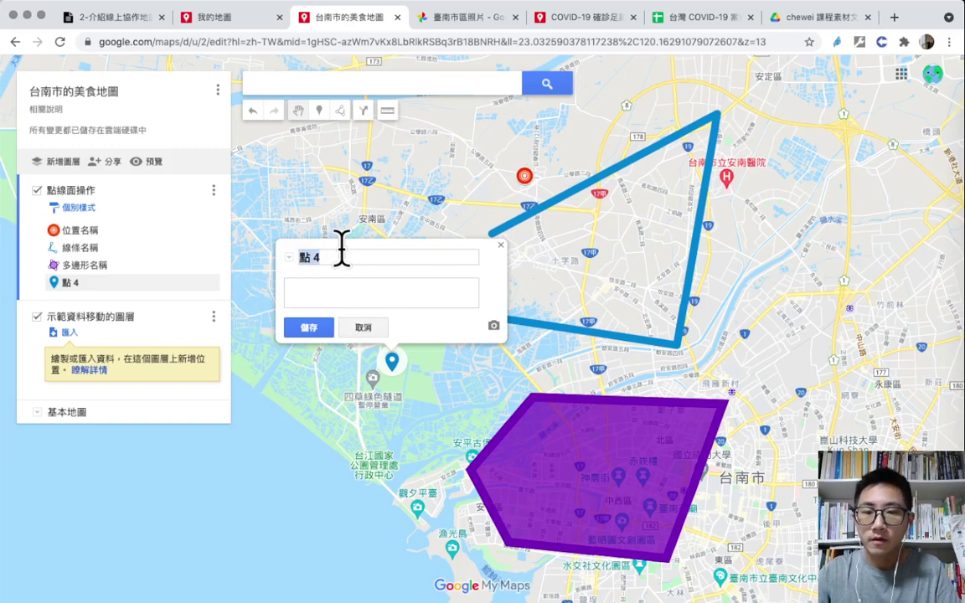
{"action": "type", "text": "宜ㄉㄨ"}
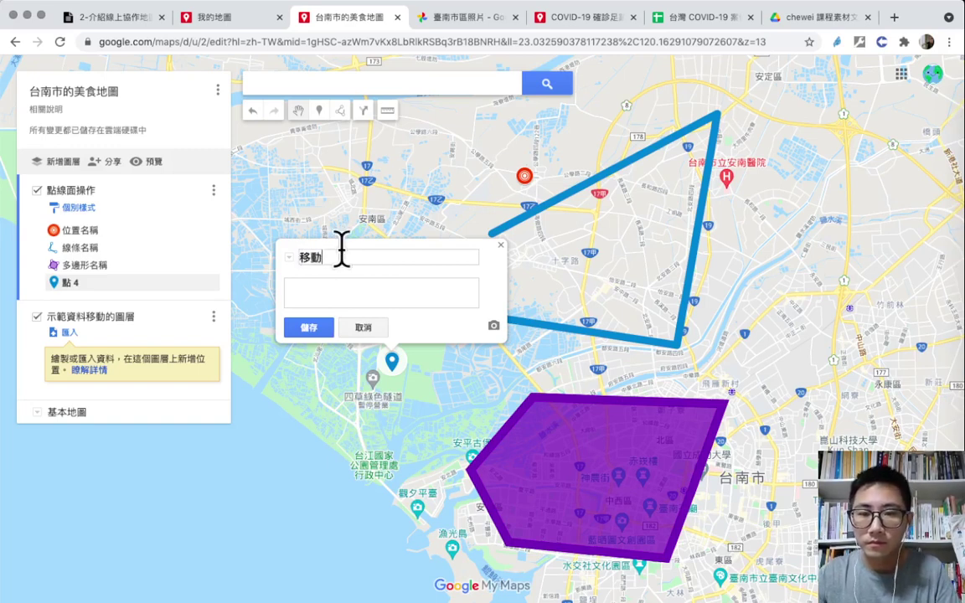
{"action": "type", "text": "預計"}
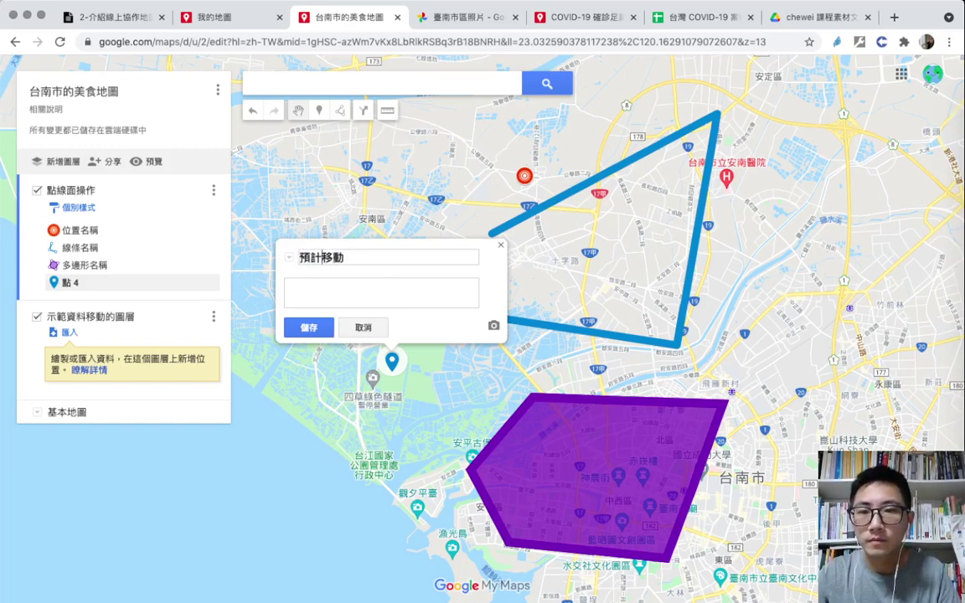
{"action": "left_click", "coordinate": [310, 328]}
{"action": "left_click_drag", "start_coordinate": [337, 402], "coordinate": [354, 356]}
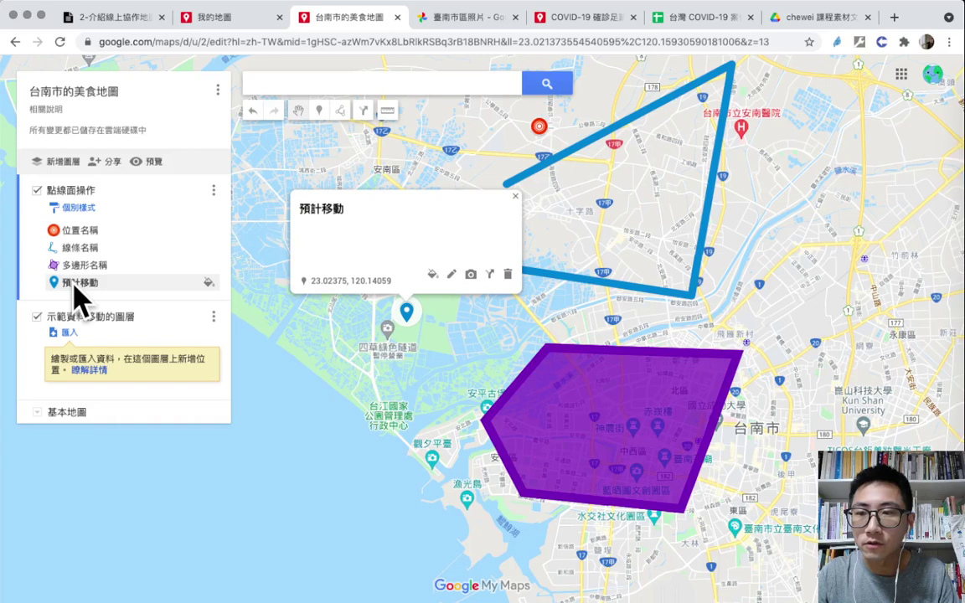
Move the 預計移動 marker to the 示範資料移動的圖層 layer, back to 點線面操作, and again to 示範資料移動的圖層, closing its details
{"action": "left_click_drag", "start_coordinate": [74, 285], "coordinate": [67, 339]}
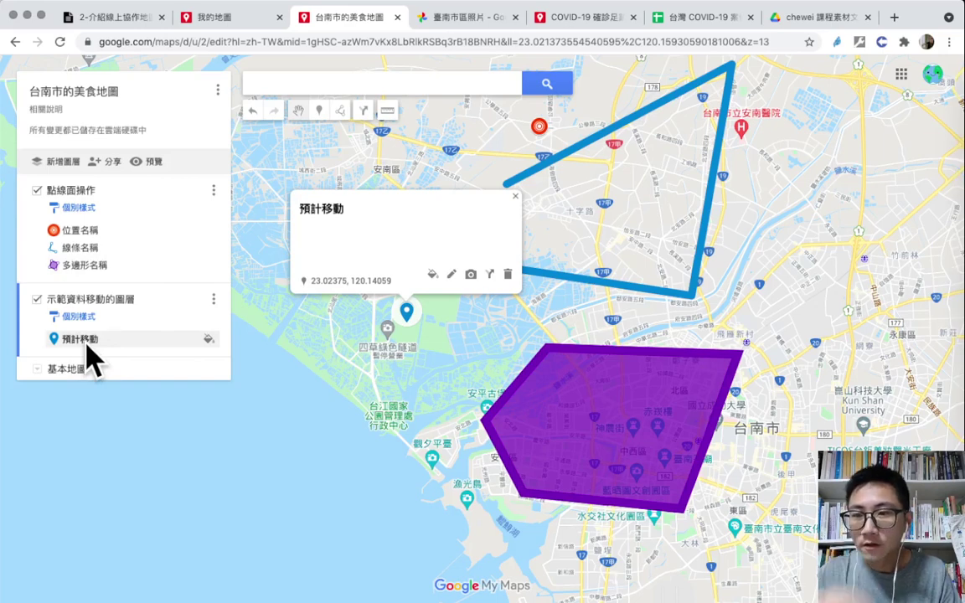
{"action": "left_click_drag", "start_coordinate": [88, 345], "coordinate": [86, 268]}
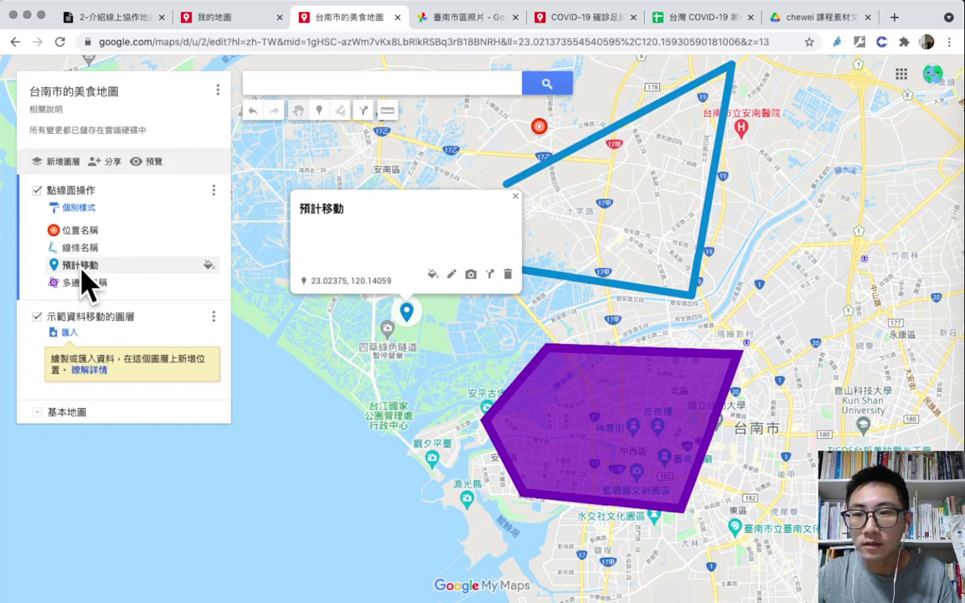
{"action": "left_click_drag", "start_coordinate": [81, 264], "coordinate": [80, 355]}
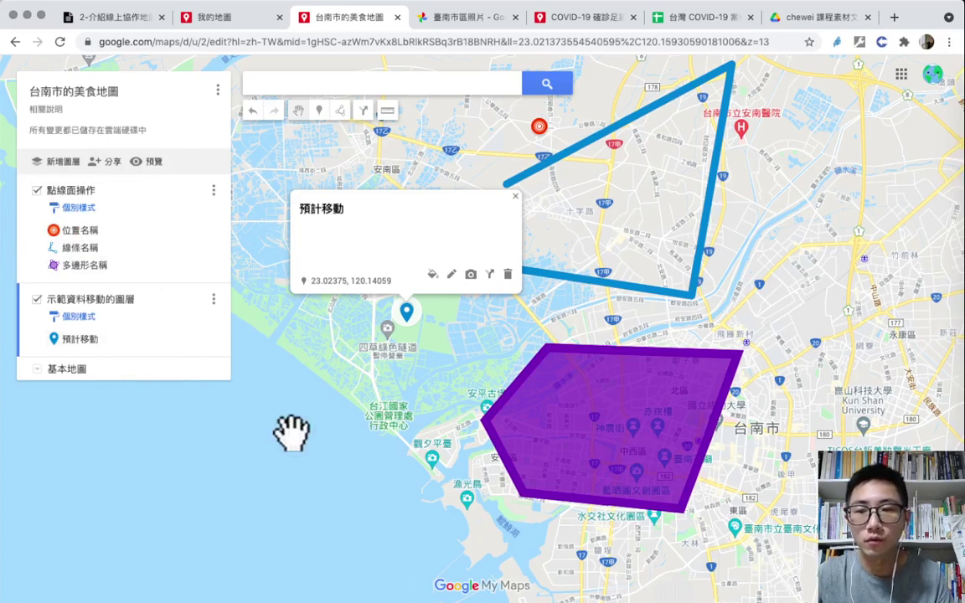
{"action": "left_click", "coordinate": [321, 378]}
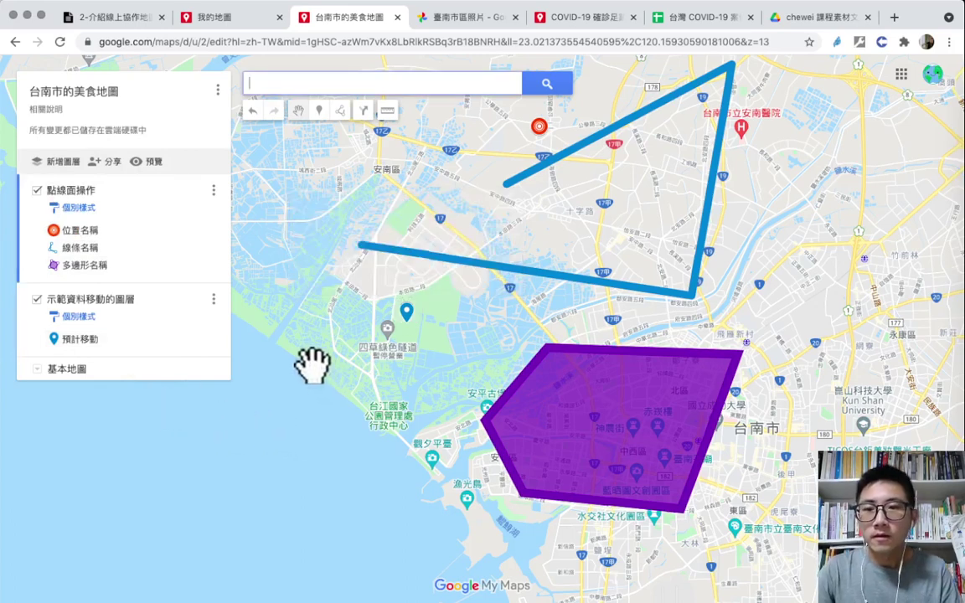
{"action": "scroll", "coordinate": [311, 363], "scroll_direction": "down", "scroll_amount": 3}
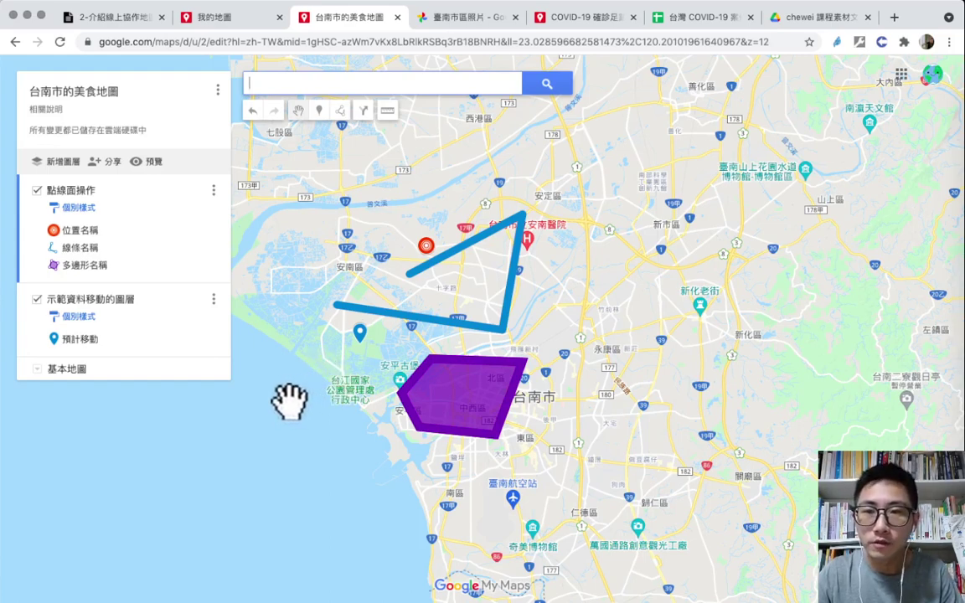
{"action": "left_click_drag", "start_coordinate": [295, 400], "coordinate": [304, 413]}
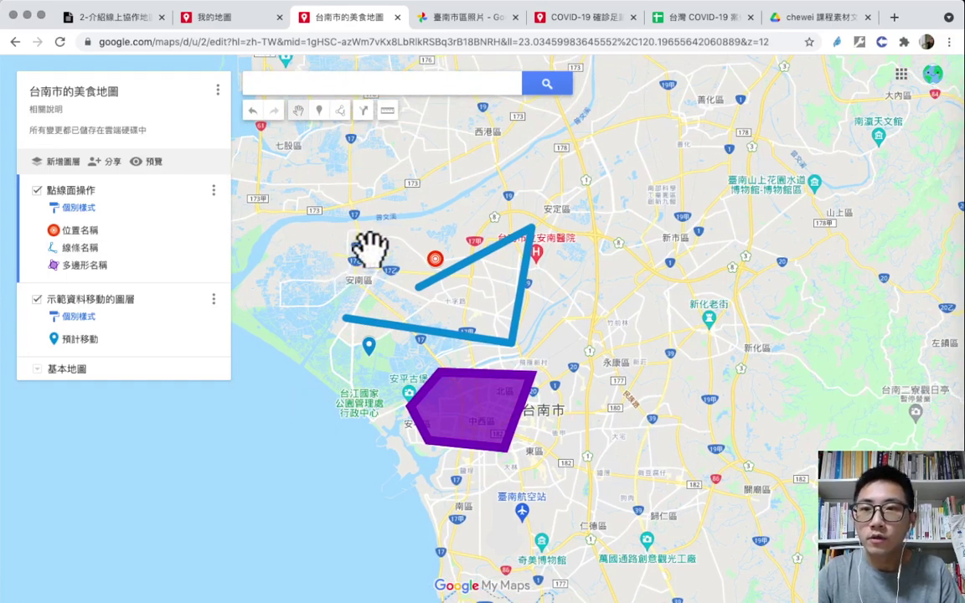
{"action": "left_click_drag", "start_coordinate": [370, 250], "coordinate": [388, 237]}
Switch to the HackMD course notes and find the section of example point, line and polygon vector datasets
{"action": "left_click", "coordinate": [96, 20]}
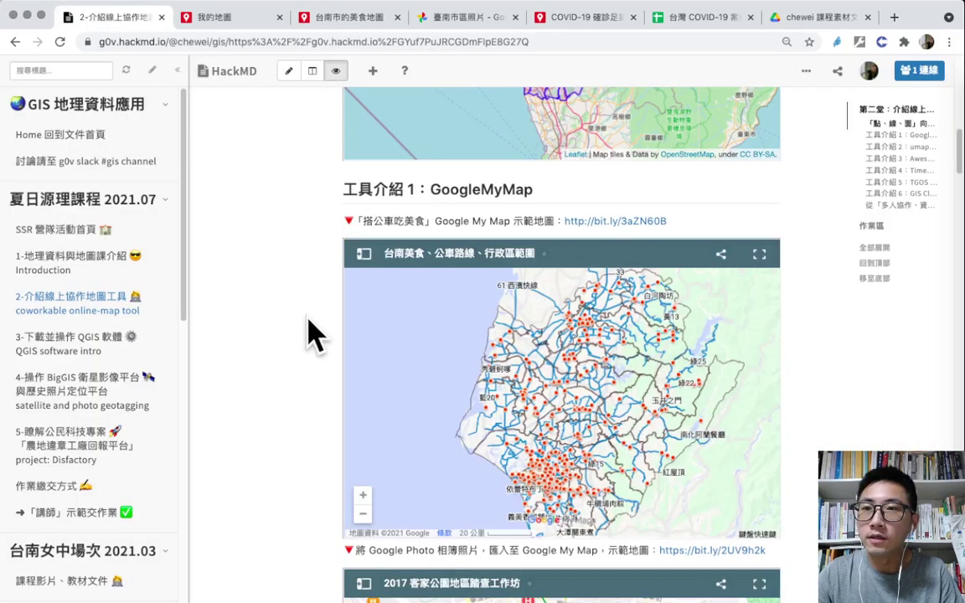
{"action": "scroll", "coordinate": [289, 339], "scroll_direction": "up", "scroll_amount": 3}
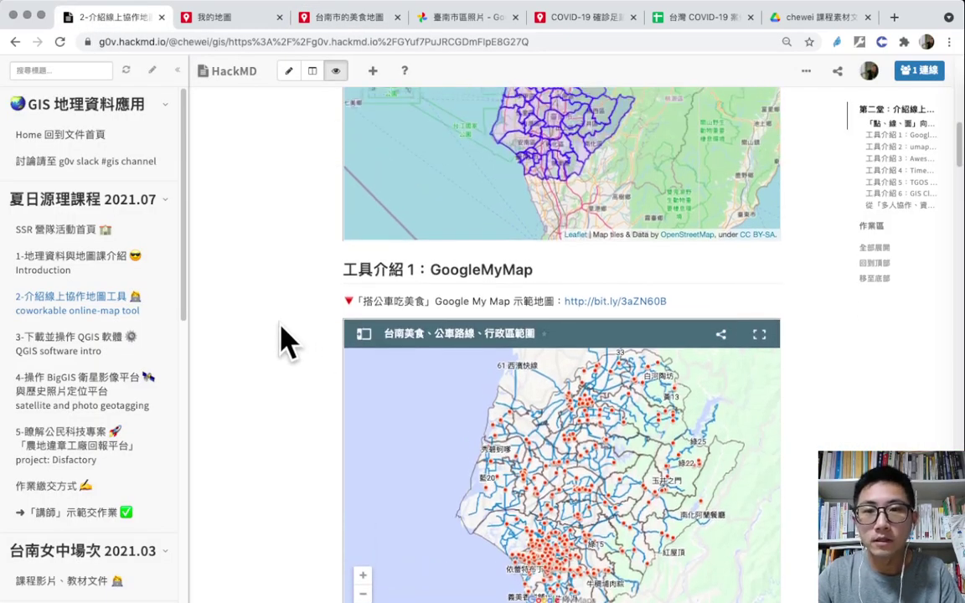
{"action": "scroll", "coordinate": [289, 340], "scroll_direction": "down", "scroll_amount": 5}
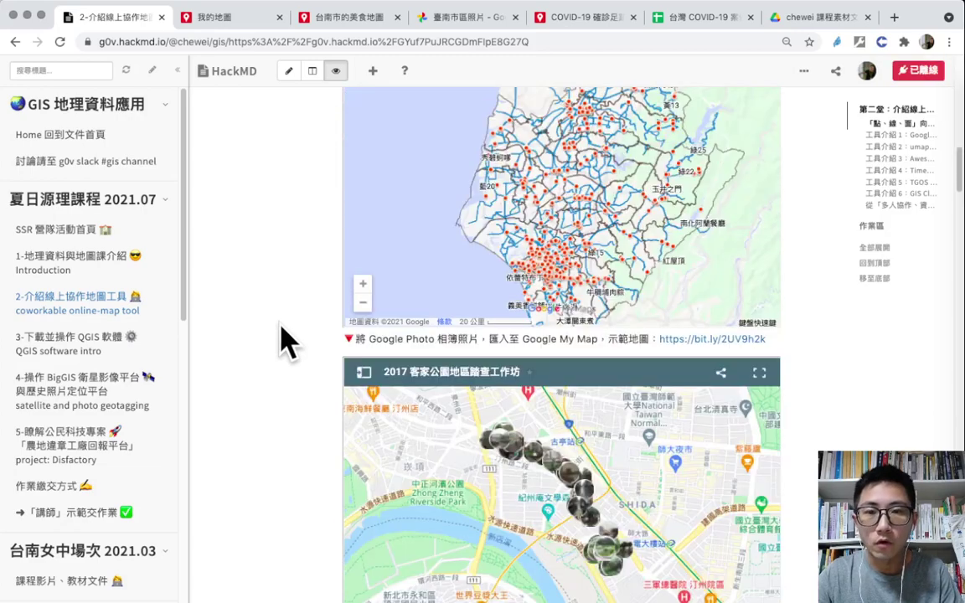
{"action": "scroll", "coordinate": [288, 339], "scroll_direction": "up", "scroll_amount": 5}
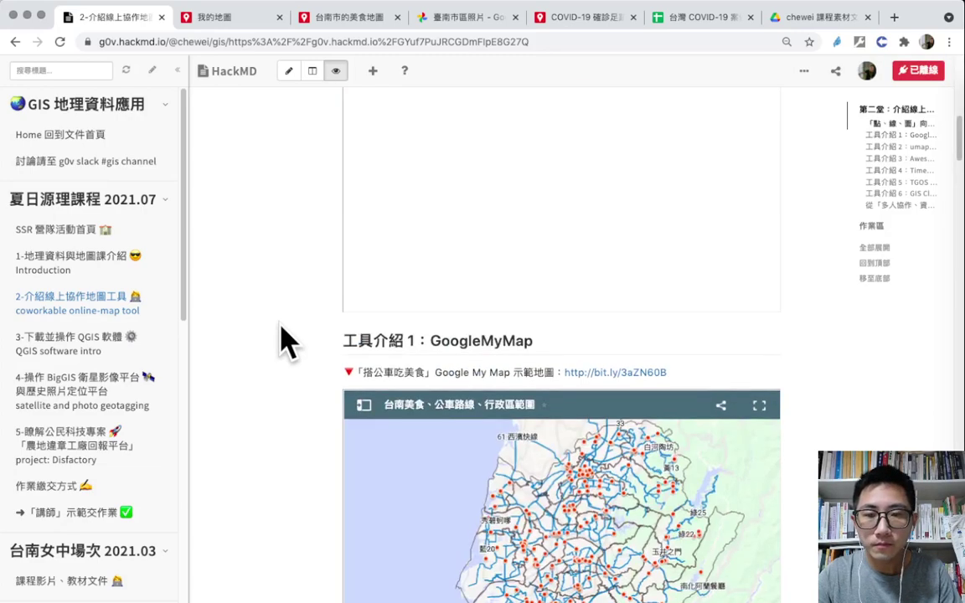
{"action": "scroll", "coordinate": [289, 339], "scroll_direction": "up", "scroll_amount": 3}
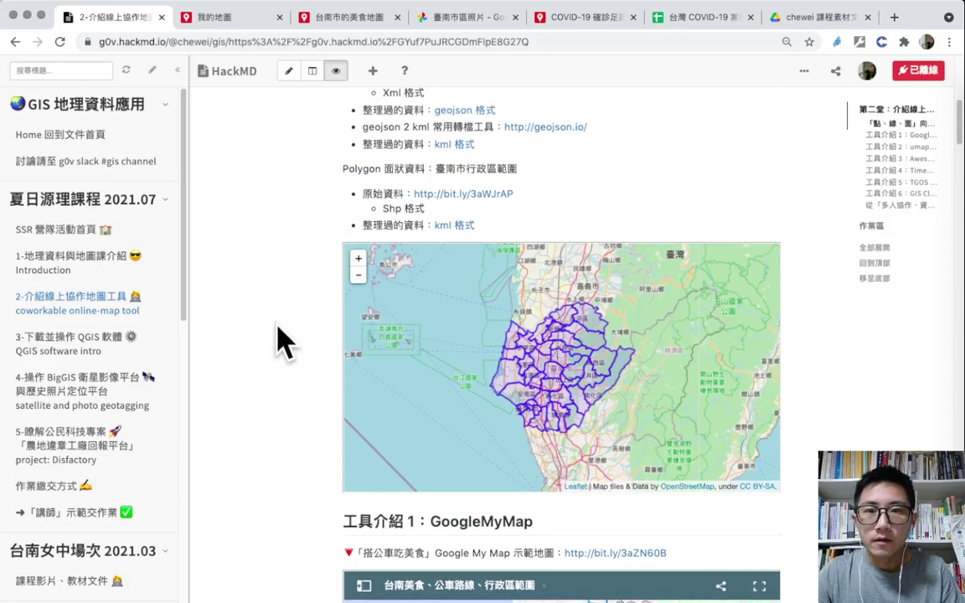
{"action": "scroll", "coordinate": [280, 340], "scroll_direction": "up", "scroll_amount": 1}
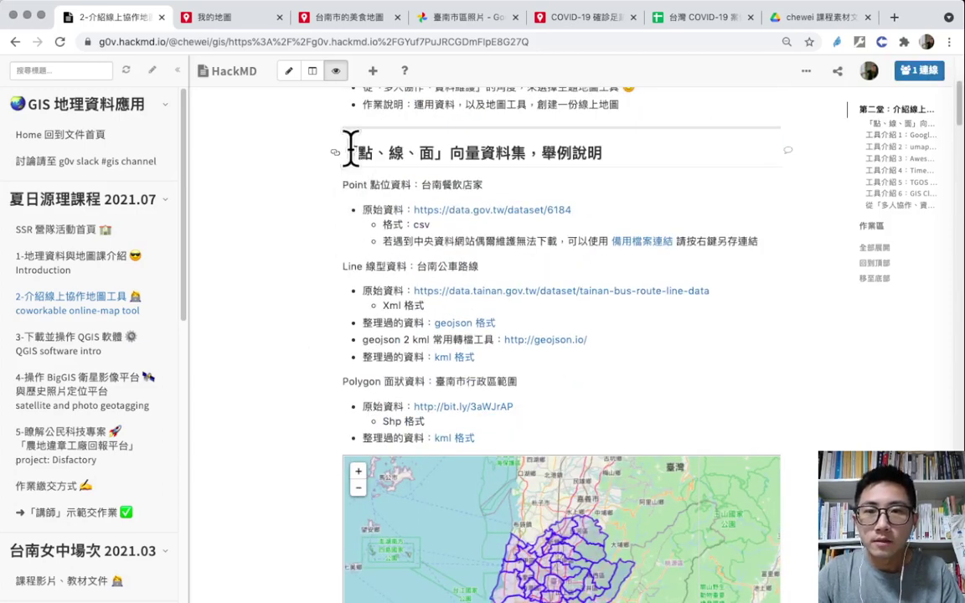
{"action": "left_click_drag", "start_coordinate": [351, 152], "coordinate": [513, 152]}
{"action": "left_click", "coordinate": [523, 159]}
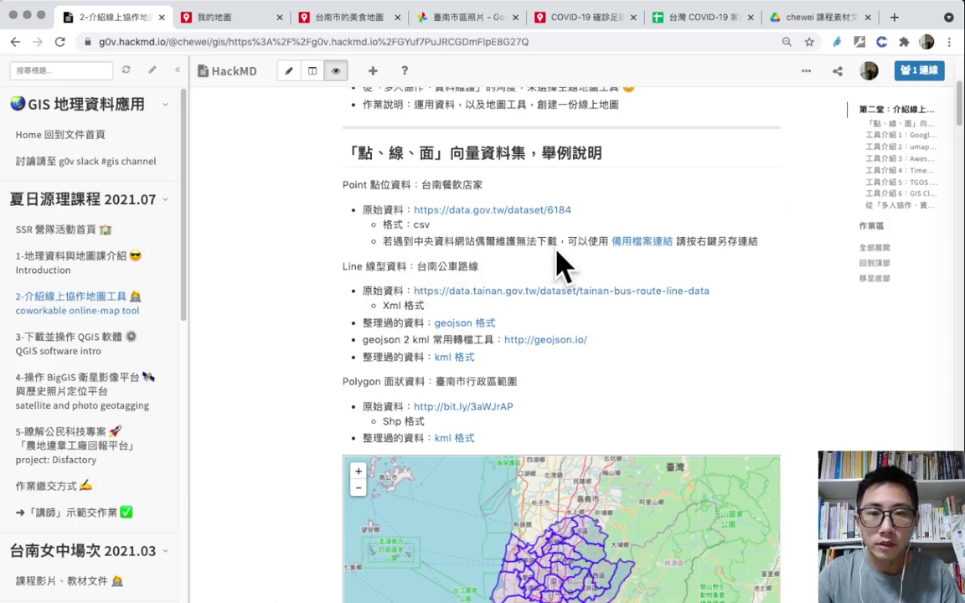
Open the original data source for 台南餐飲店家 and download the 臺南旅遊網-美食店家 dataset as CSV
{"action": "left_click", "coordinate": [504, 218]}
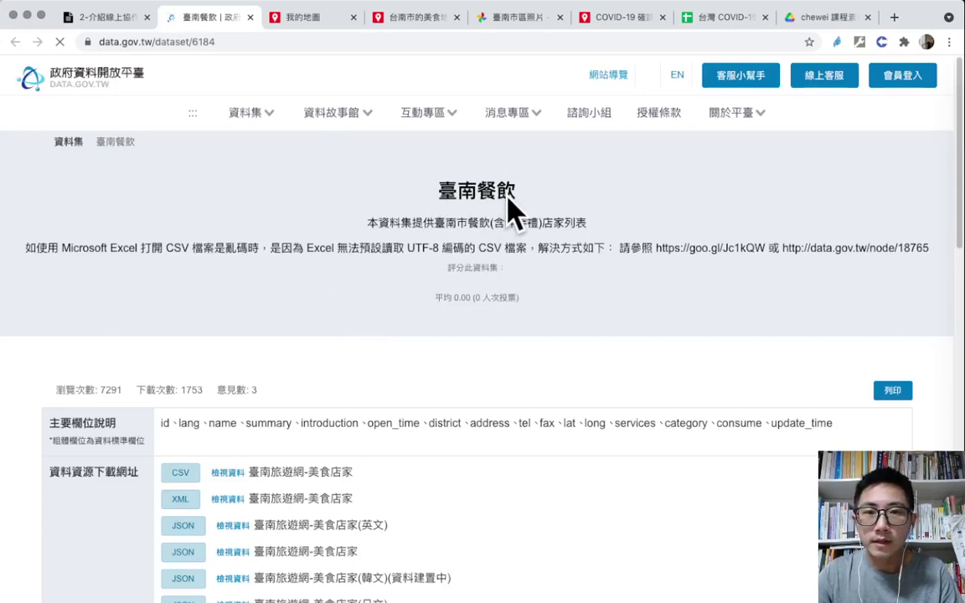
{"action": "scroll", "coordinate": [527, 280], "scroll_direction": "down", "scroll_amount": 3}
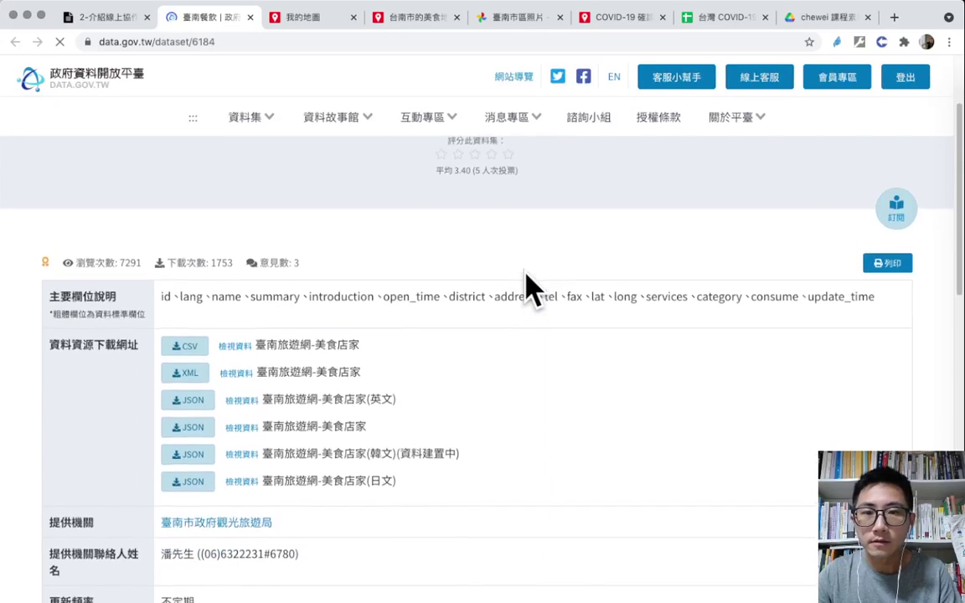
{"action": "left_click", "coordinate": [184, 343]}
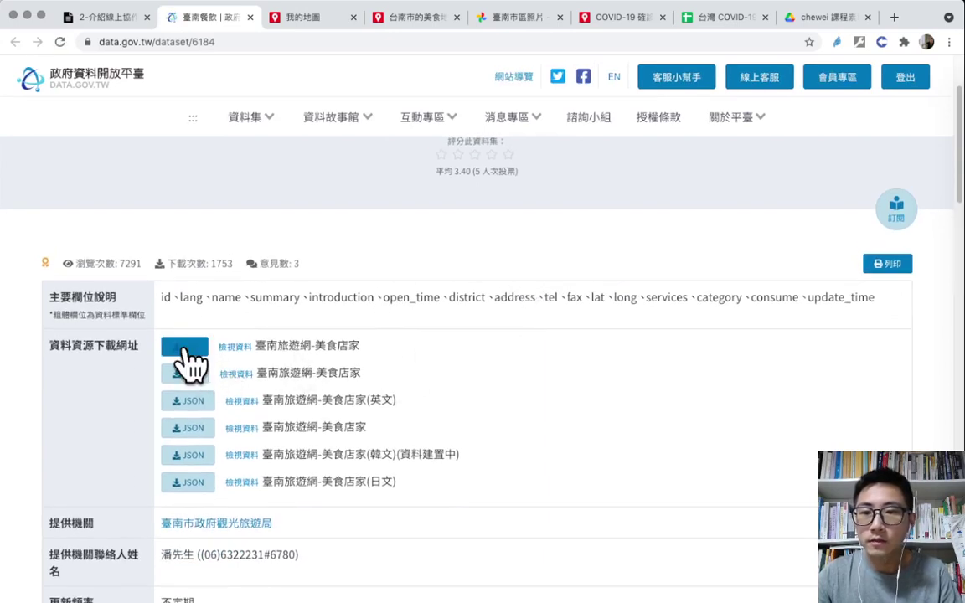
{"action": "left_click", "coordinate": [184, 347]}
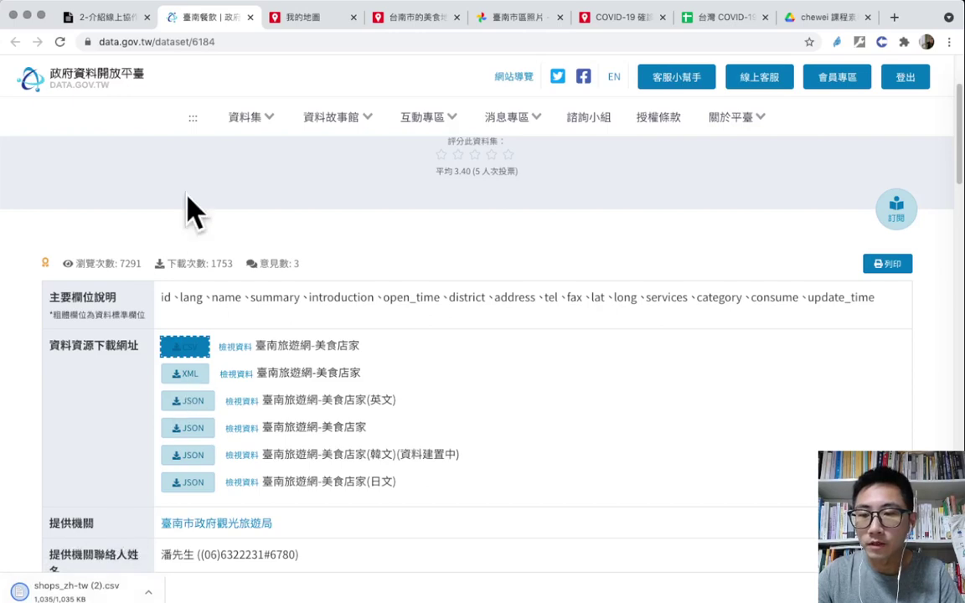
Return to the course notes, open the processed KML file for 台南公車路線 in Google Drive and download it
{"action": "left_click", "coordinate": [115, 20]}
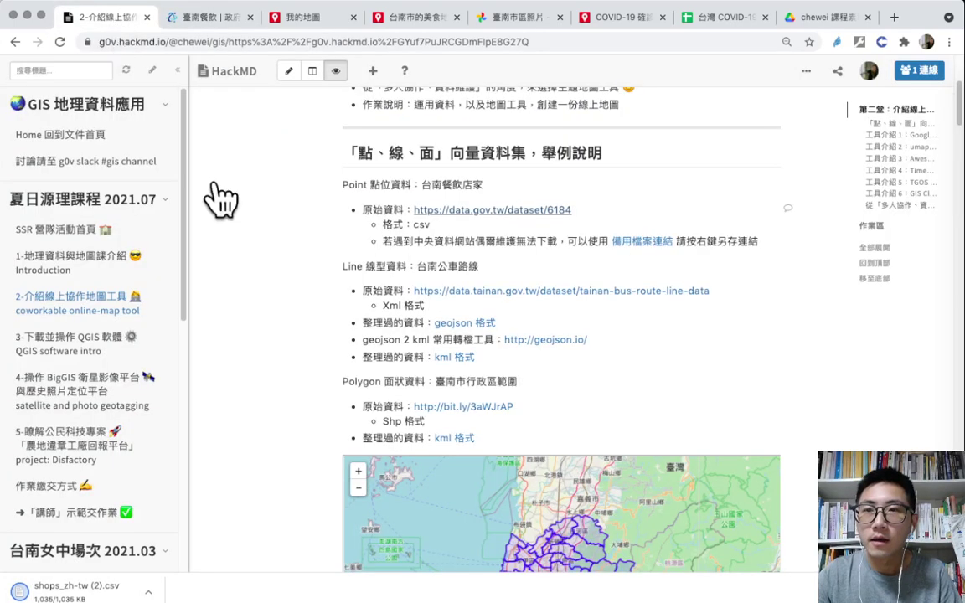
{"action": "scroll", "coordinate": [327, 347], "scroll_direction": "down", "scroll_amount": 1}
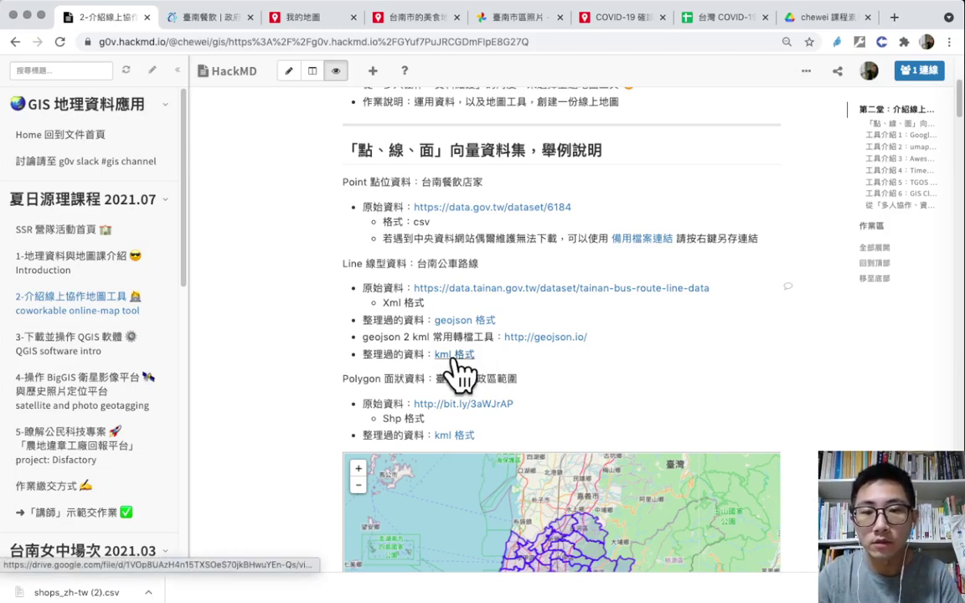
{"action": "left_click_drag", "start_coordinate": [363, 351], "coordinate": [491, 362]}
{"action": "left_click", "coordinate": [511, 373]}
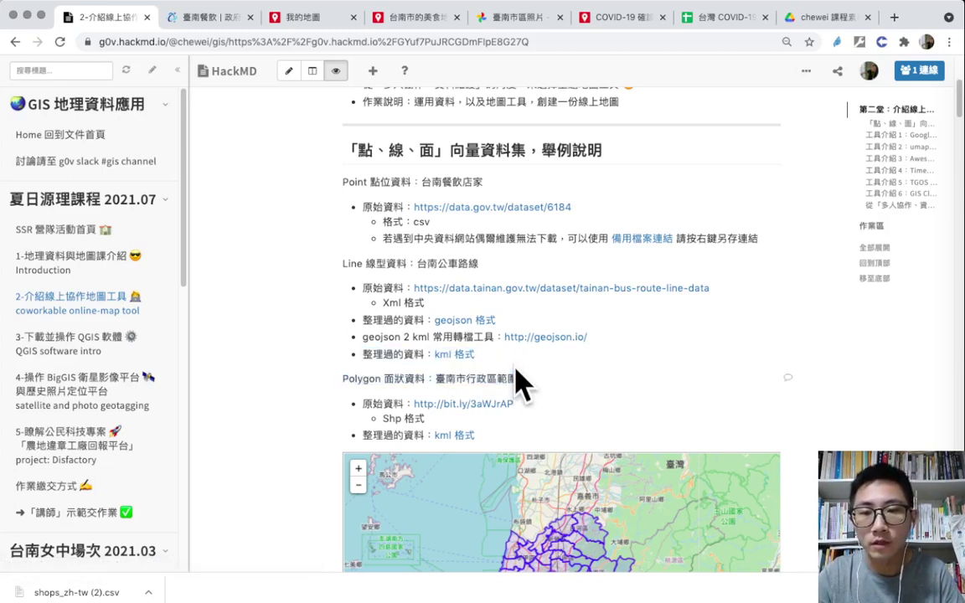
{"action": "left_click", "coordinate": [455, 356]}
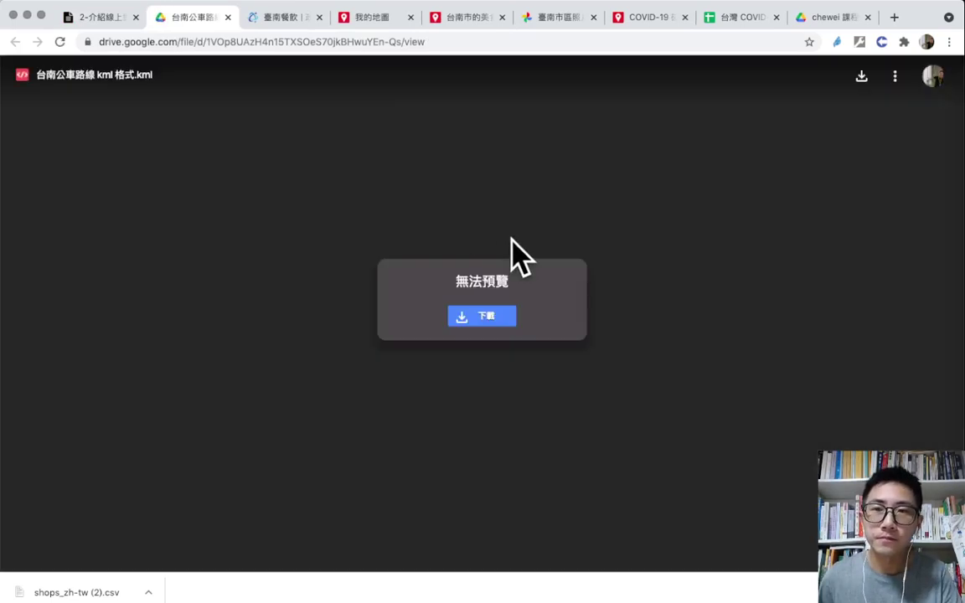
{"action": "left_click", "coordinate": [415, 261]}
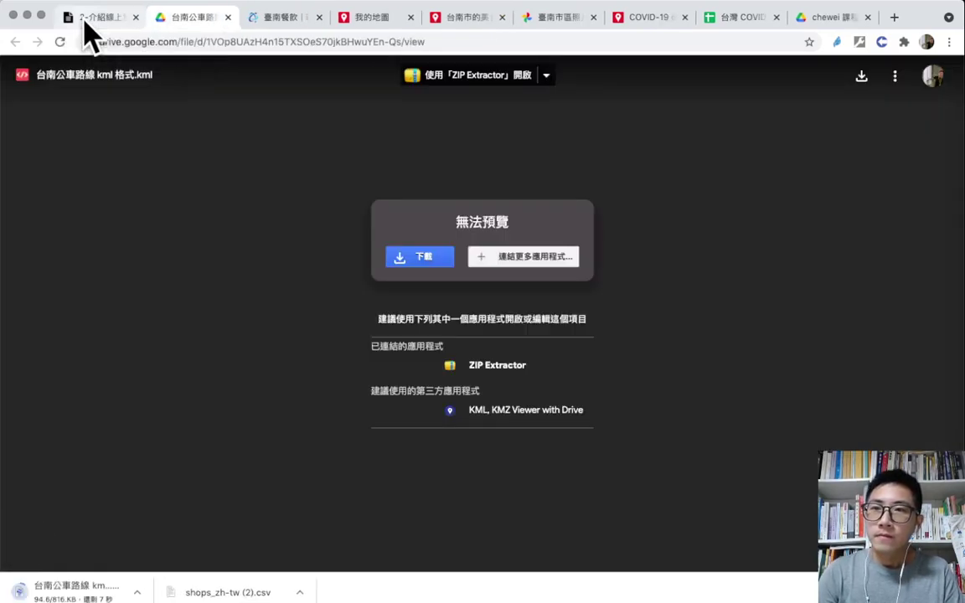
Return to the course notes, open the processed KML file for 臺南市行政區範圍 in Google Drive and download it
{"action": "left_click", "coordinate": [91, 33]}
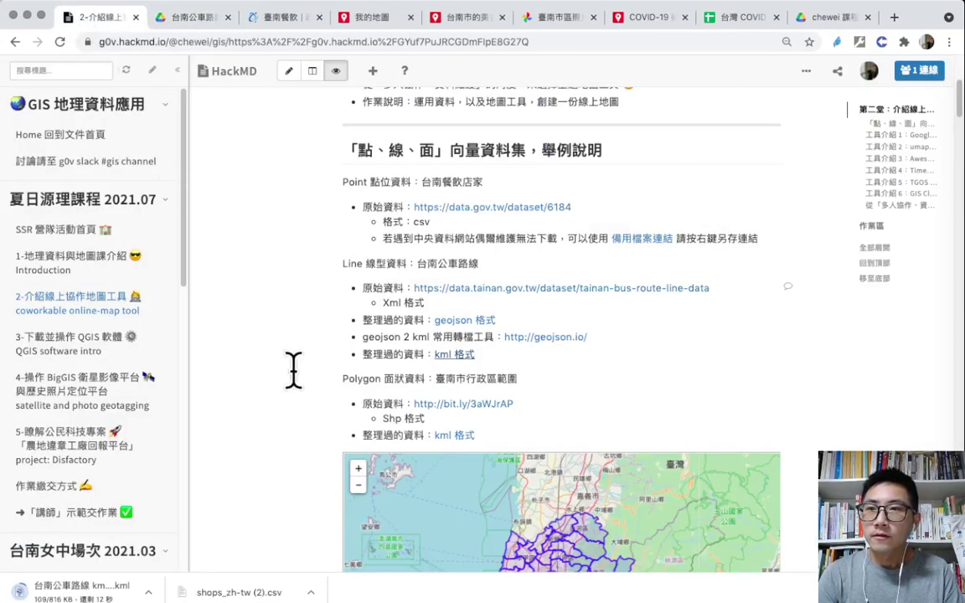
{"action": "scroll", "coordinate": [294, 385], "scroll_direction": "down", "scroll_amount": 2}
{"action": "scroll", "coordinate": [294, 385], "scroll_direction": "down", "scroll_amount": 2}
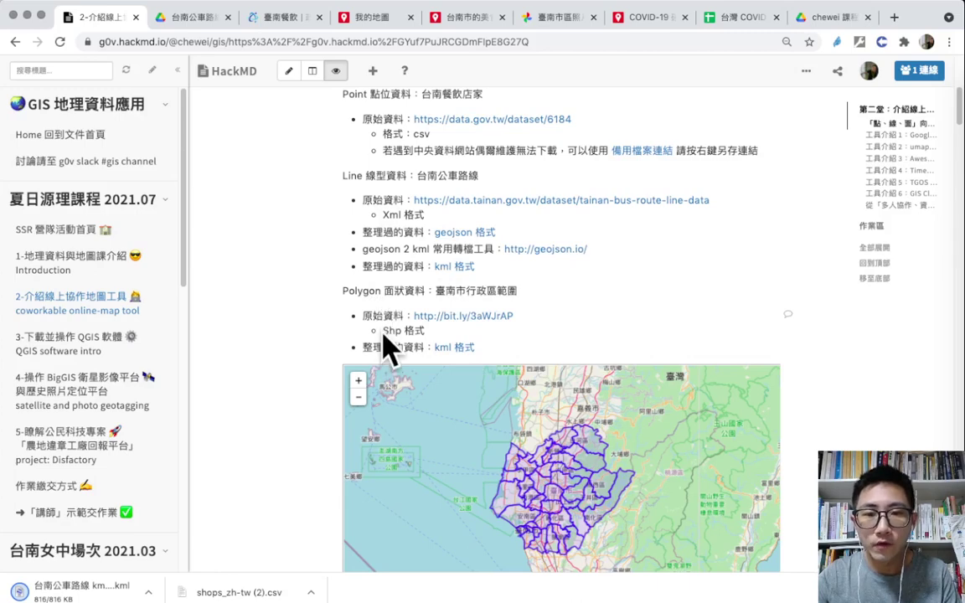
{"action": "left_click_drag", "start_coordinate": [378, 333], "coordinate": [422, 330]}
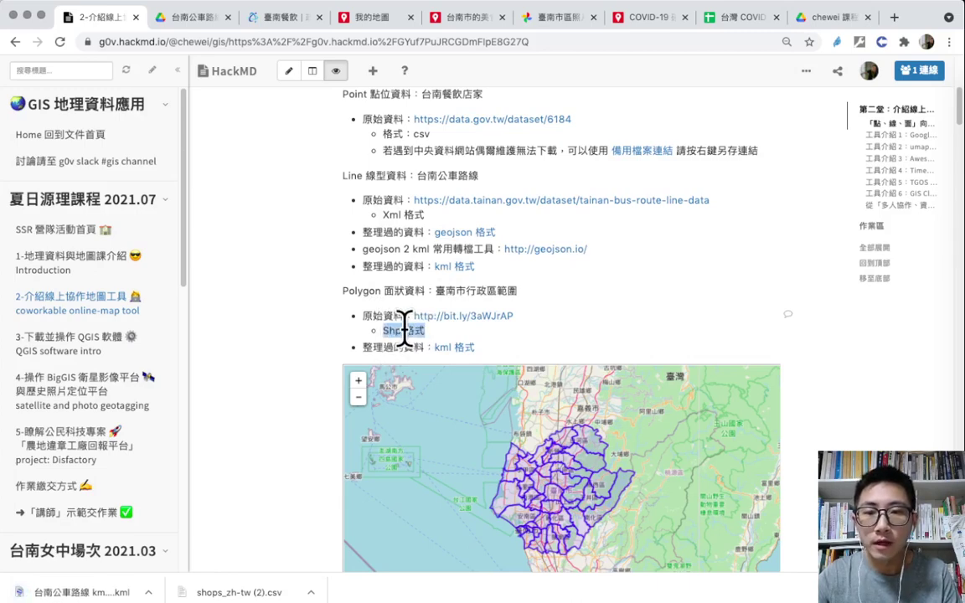
{"action": "left_click", "coordinate": [398, 331]}
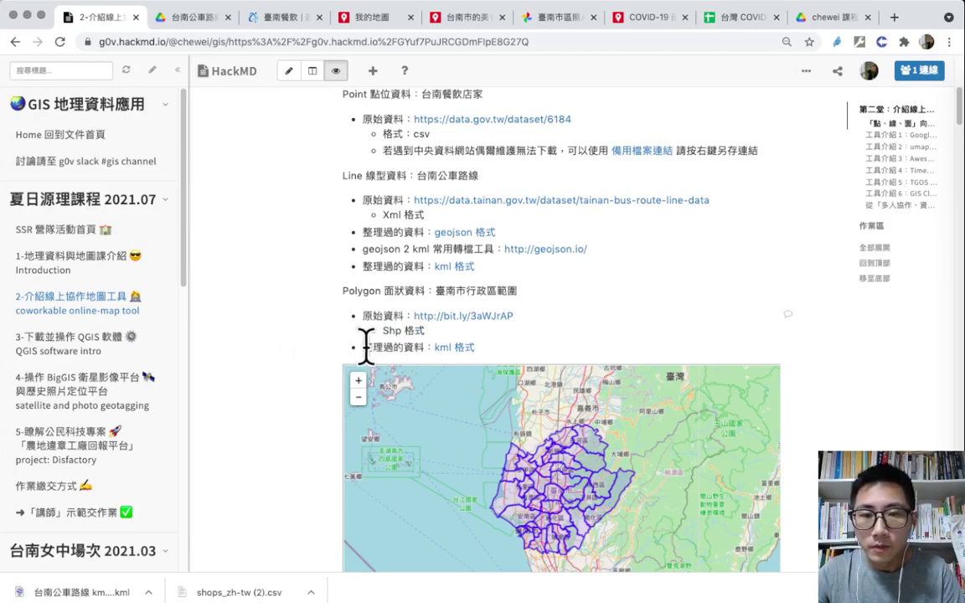
{"action": "left_click_drag", "start_coordinate": [363, 347], "coordinate": [508, 350]}
{"action": "left_click", "coordinate": [508, 351]}
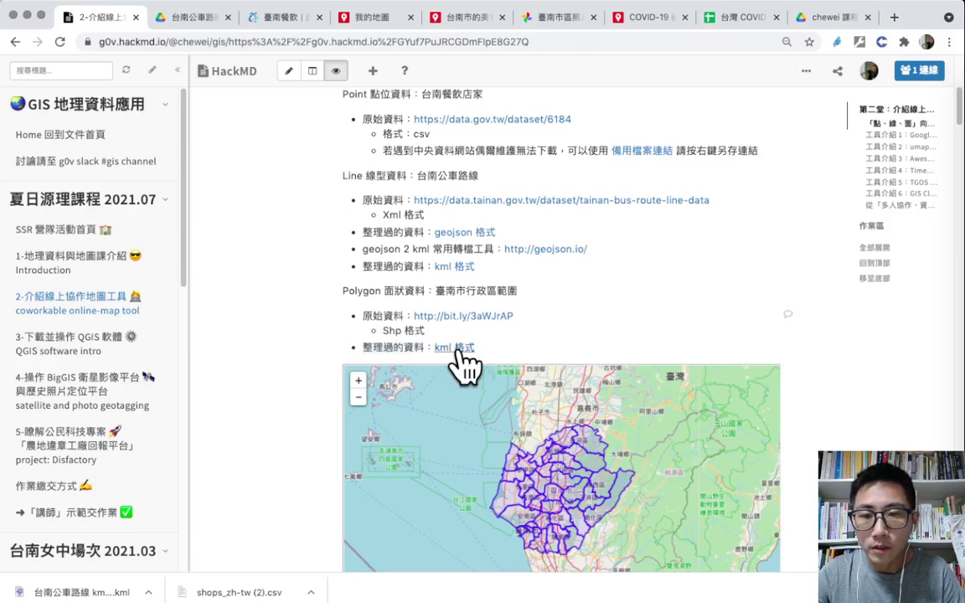
{"action": "left_click", "coordinate": [459, 352]}
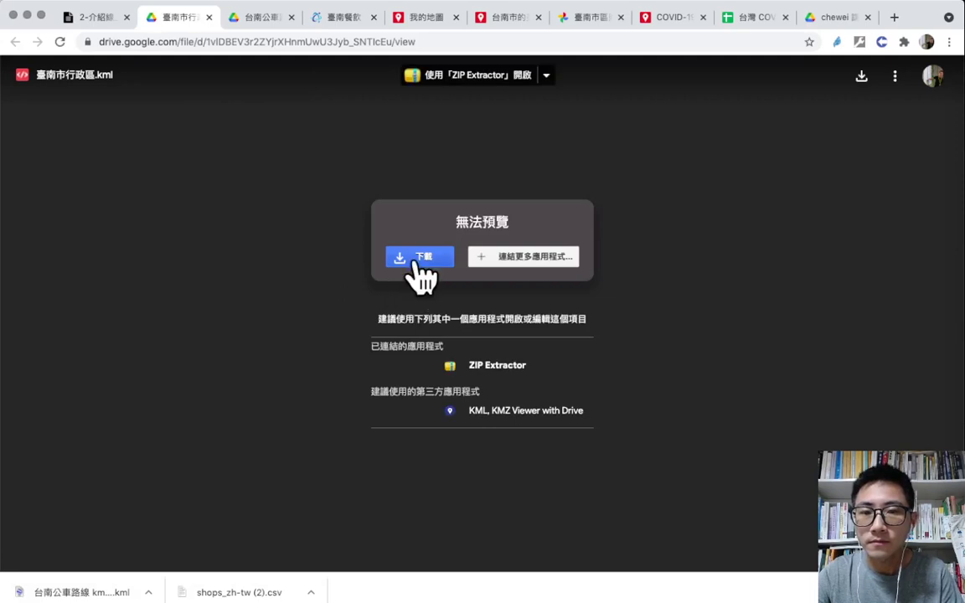
{"action": "left_click", "coordinate": [415, 261]}
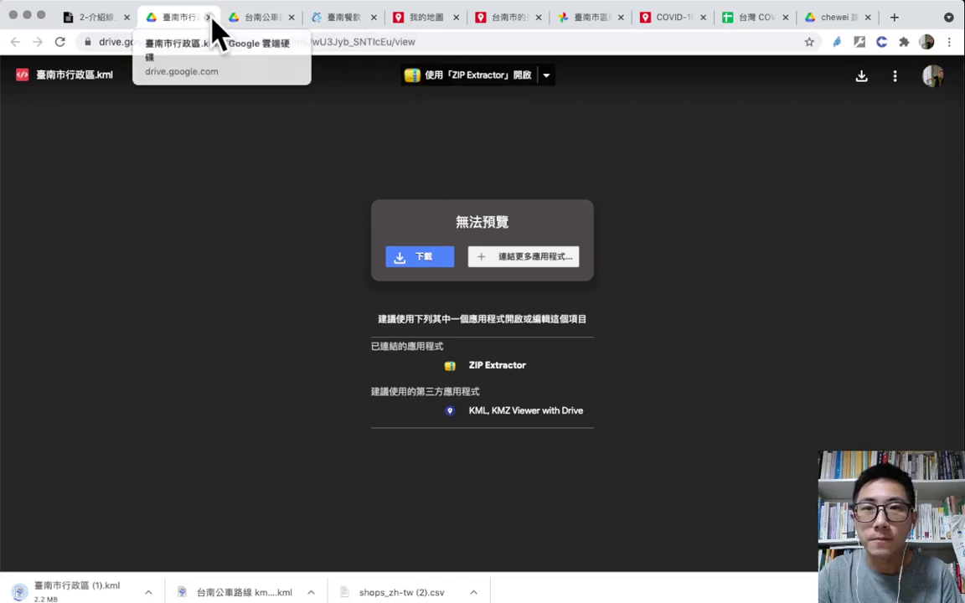
Close the two Google Drive file pages, the restaurant dataset page and 我的地圖, and return to the 台南市的美食地圖 map
{"action": "key", "text": "super+w"}
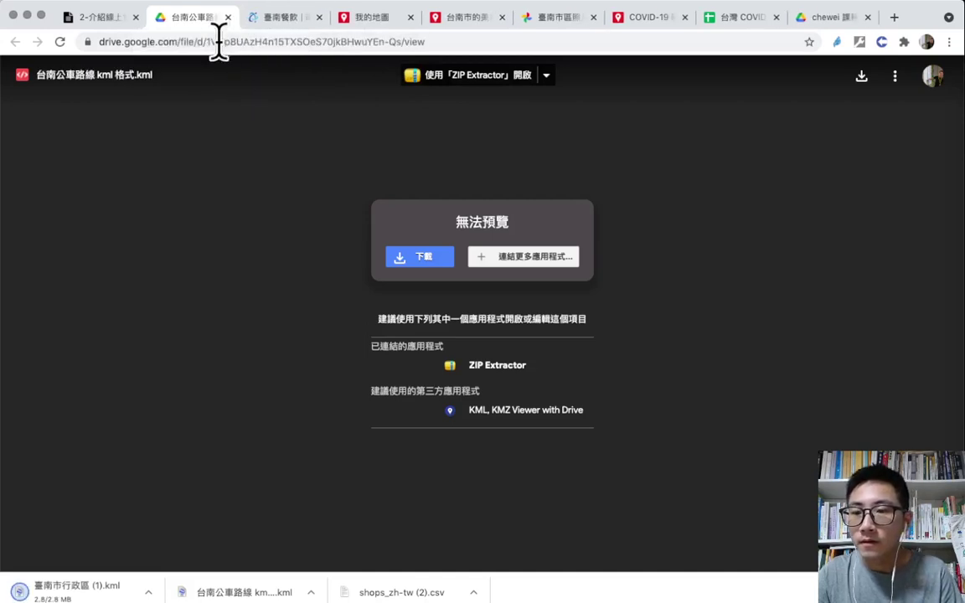
{"action": "left_click", "coordinate": [227, 16]}
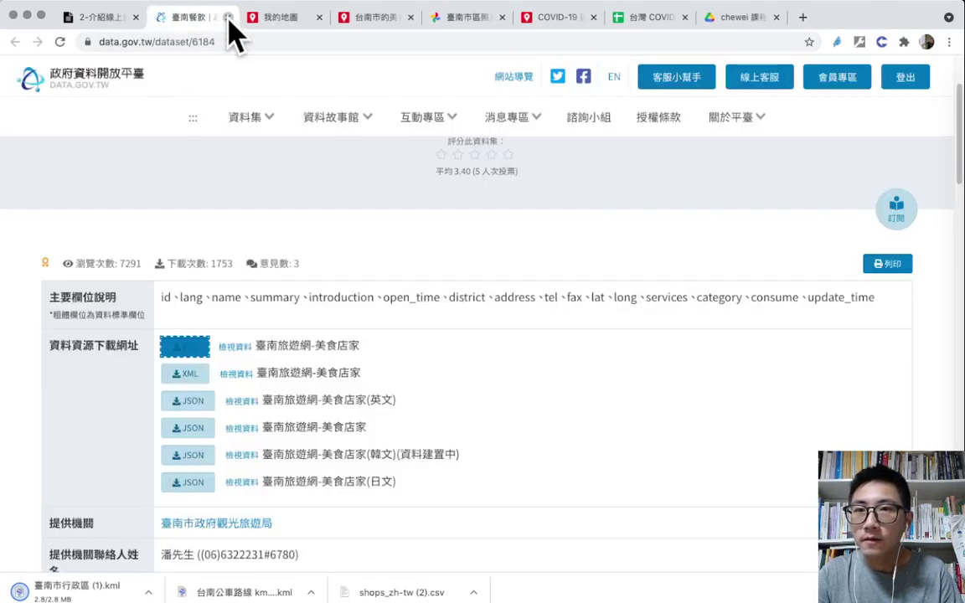
{"action": "left_click", "coordinate": [228, 16]}
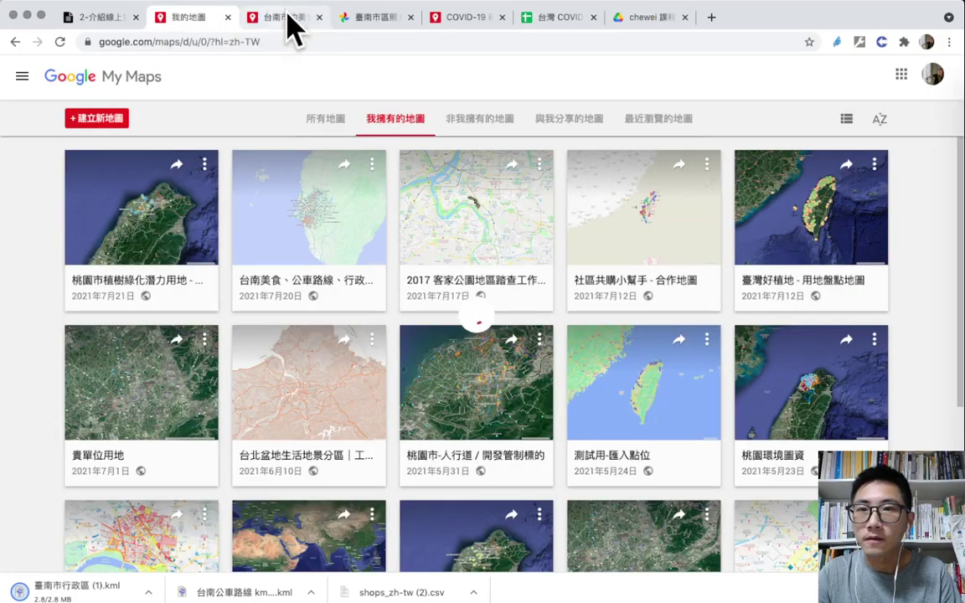
{"action": "left_click", "coordinate": [293, 24]}
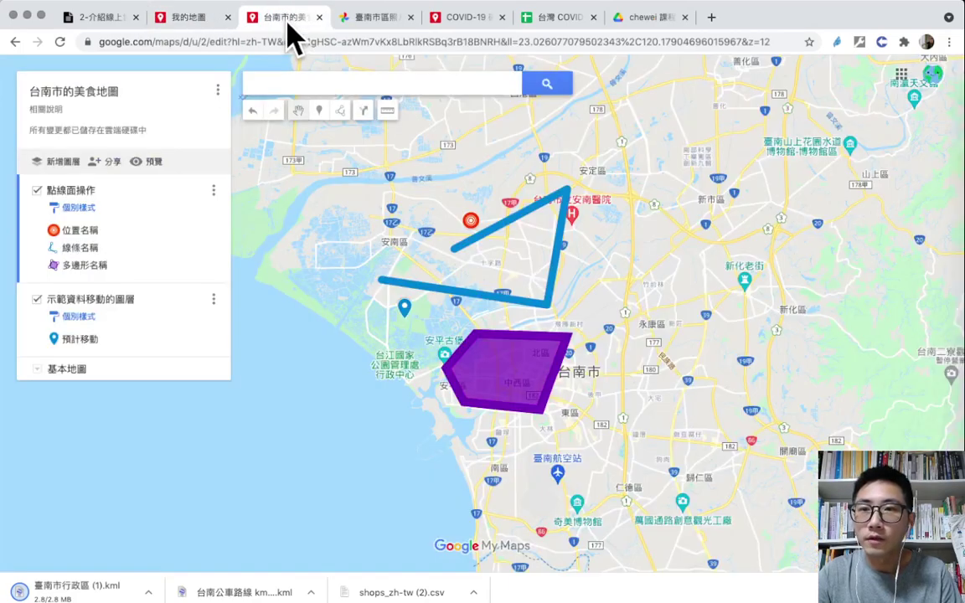
{"action": "left_click", "coordinate": [228, 17]}
{"action": "left_click_drag", "start_coordinate": [372, 368], "coordinate": [393, 362]}
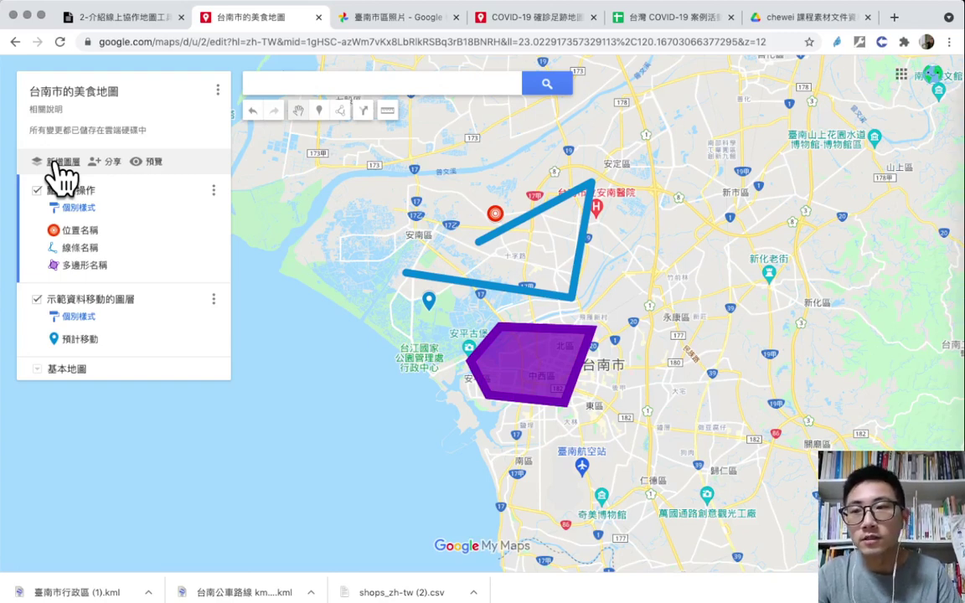
Add a new layer to the map and upload shops_zh-tw (2).csv as its import file
{"action": "left_click", "coordinate": [61, 162]}
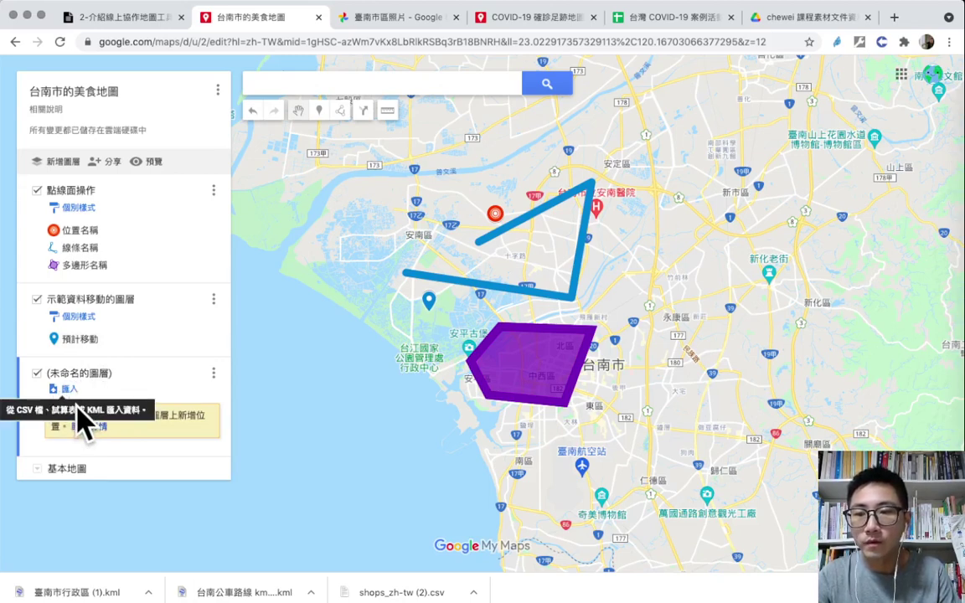
{"action": "left_click", "coordinate": [69, 390]}
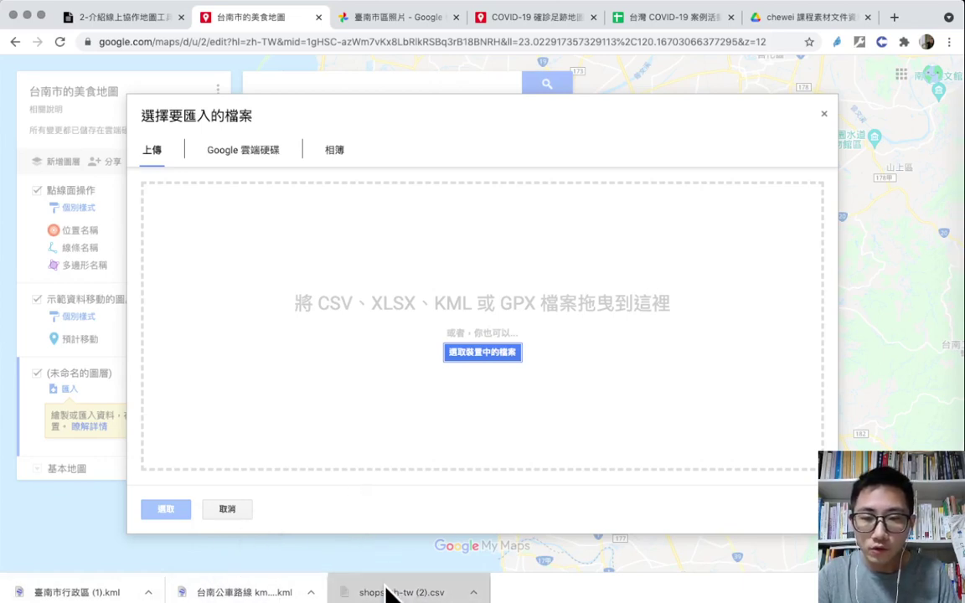
{"action": "left_click_drag", "start_coordinate": [387, 590], "coordinate": [403, 332]}
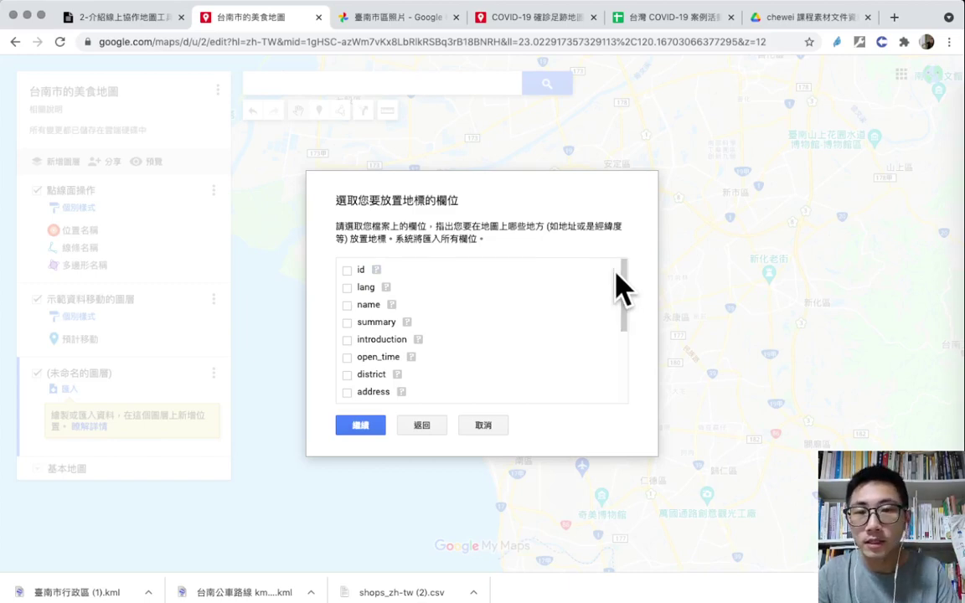
Examine the fields offered for positioning the placemarks and preview sample values of the lat field
{"action": "left_click_drag", "start_coordinate": [618, 274], "coordinate": [630, 335]}
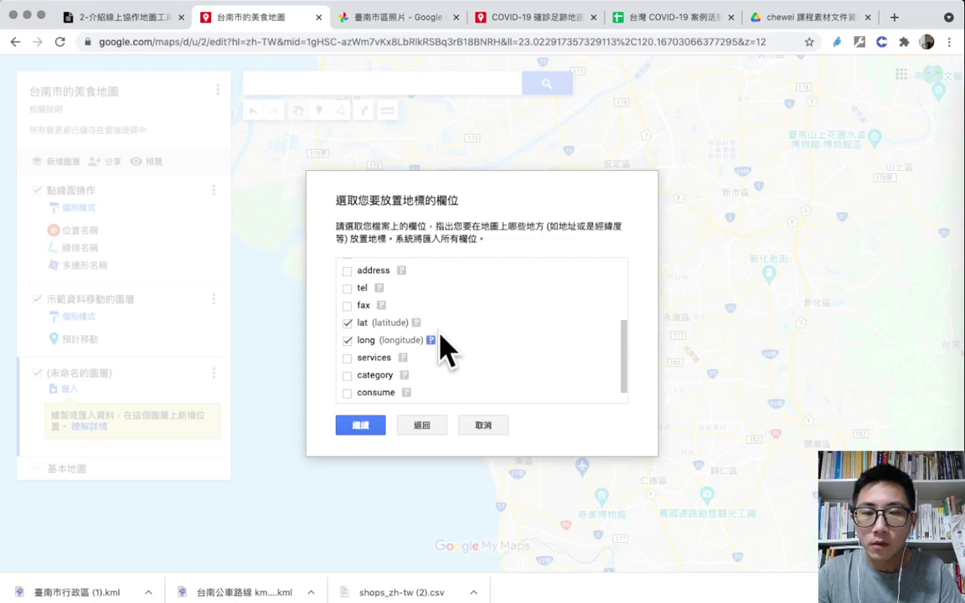
{"action": "left_click", "coordinate": [347, 339]}
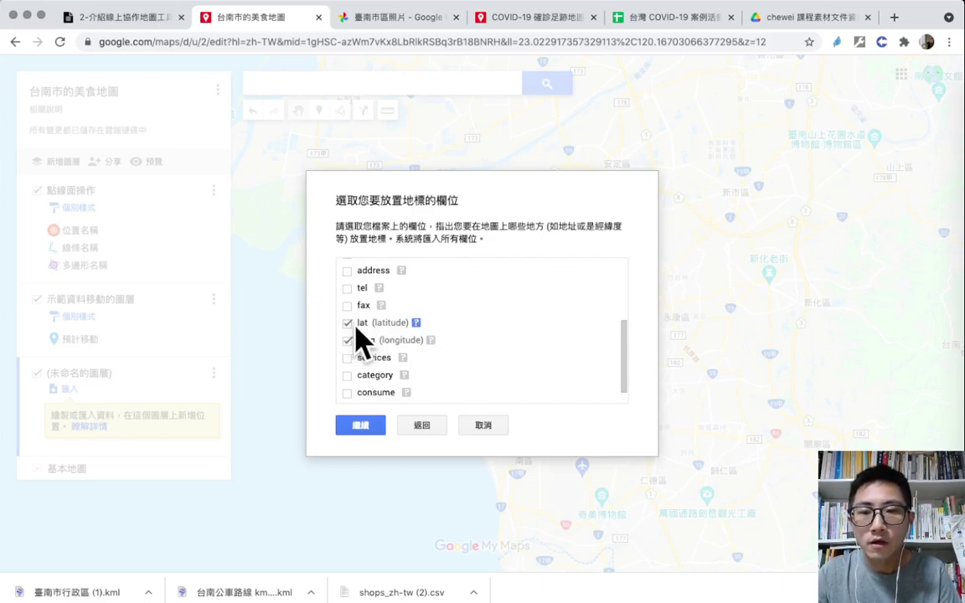
{"action": "left_click", "coordinate": [416, 324]}
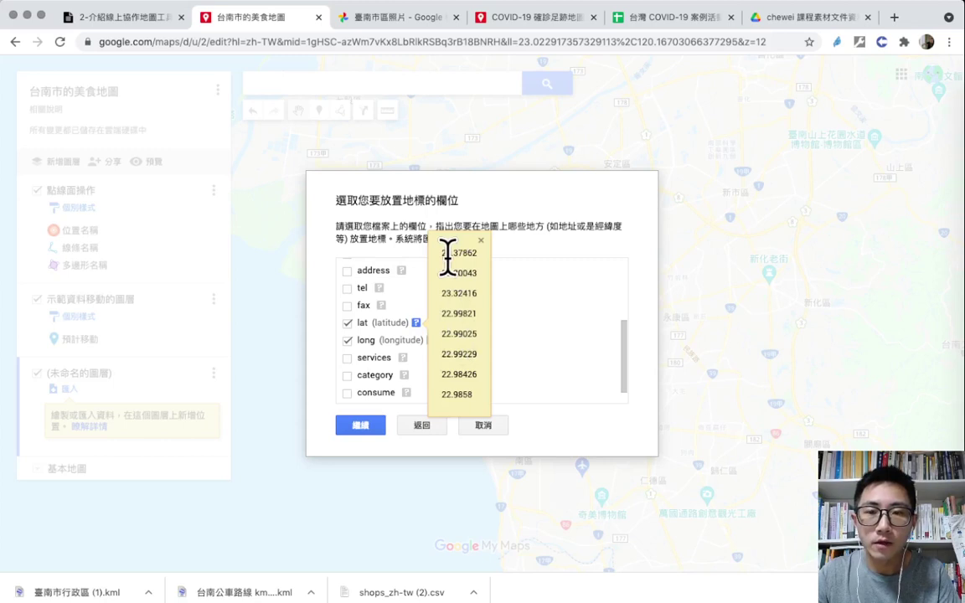
{"action": "left_click_drag", "start_coordinate": [445, 253], "coordinate": [466, 377]}
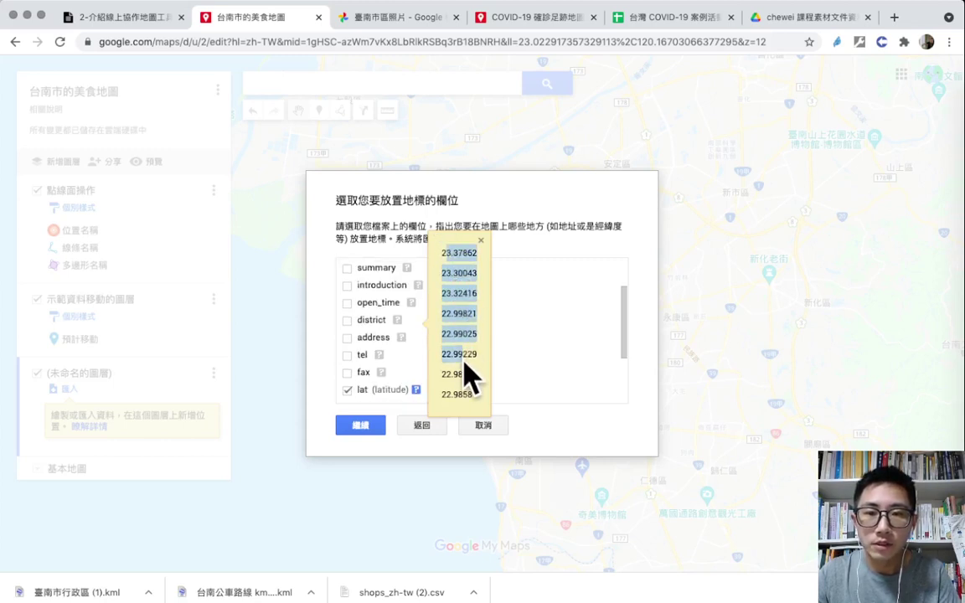
{"action": "left_click", "coordinate": [460, 377]}
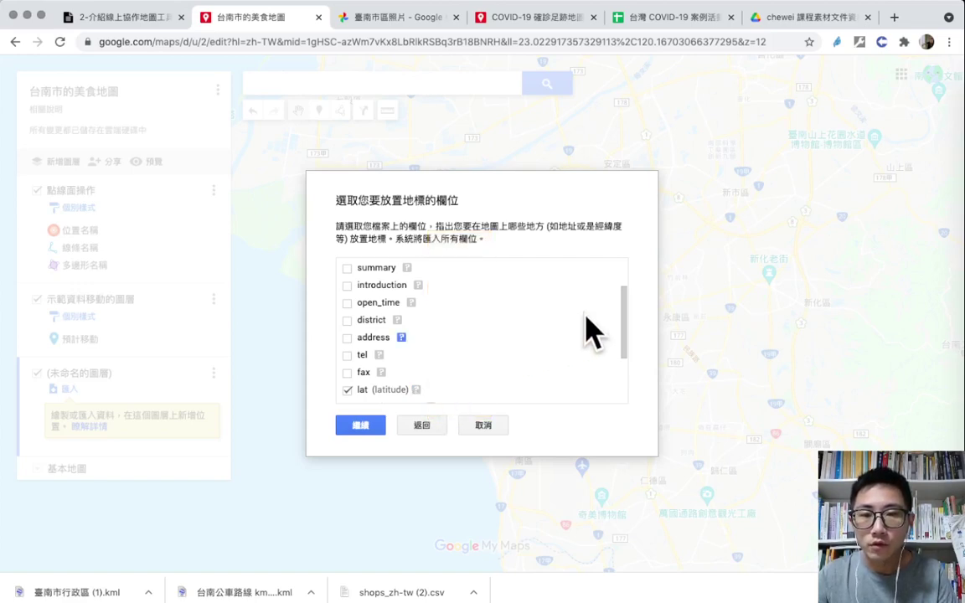
{"action": "left_click_drag", "start_coordinate": [621, 303], "coordinate": [621, 326]}
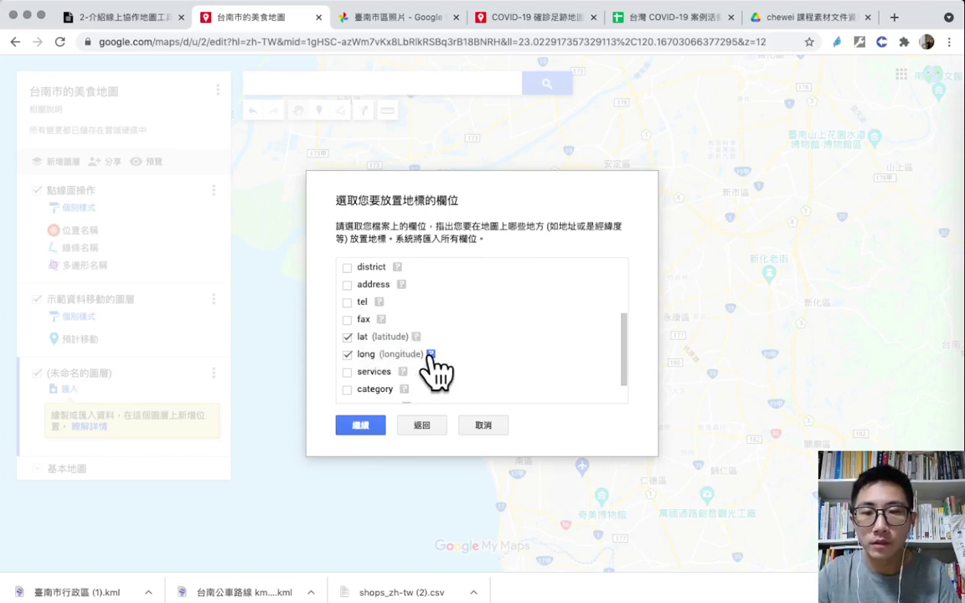
{"action": "mouse_move", "coordinate": [431, 356]}
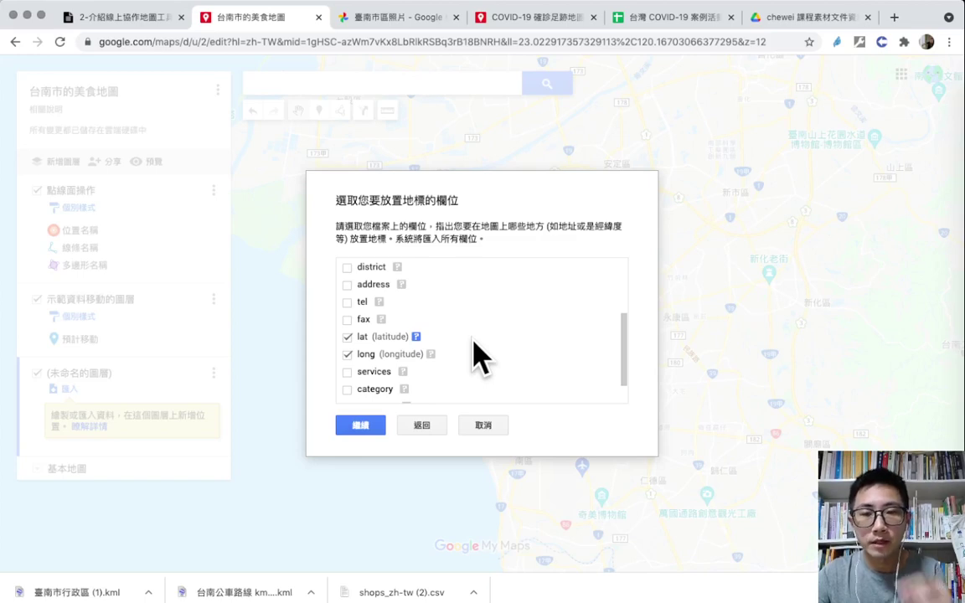
Clear the preselected lat and long fields from the placemark position selection
{"action": "left_click", "coordinate": [348, 337]}
{"action": "left_click", "coordinate": [347, 338]}
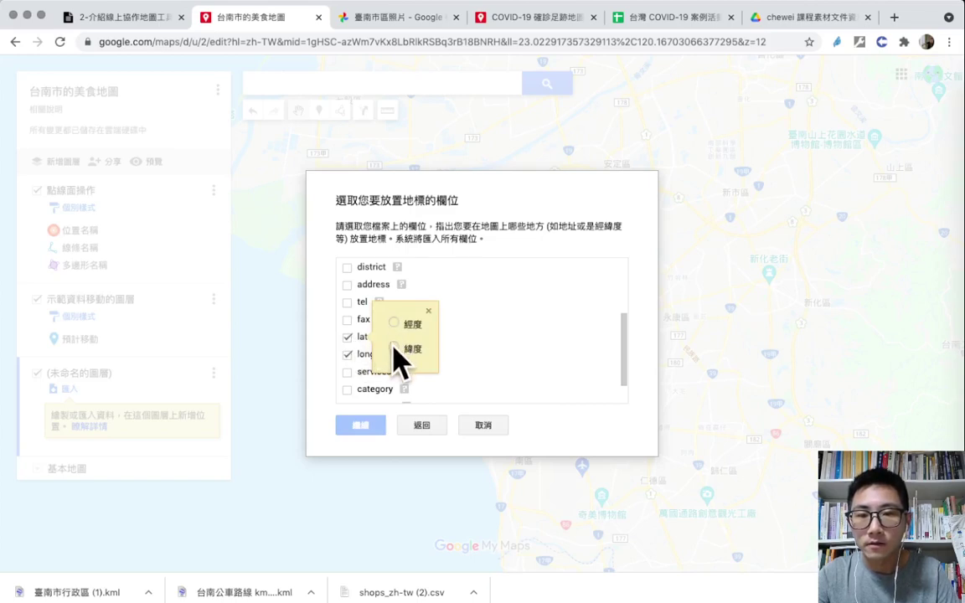
{"action": "left_click", "coordinate": [347, 337]}
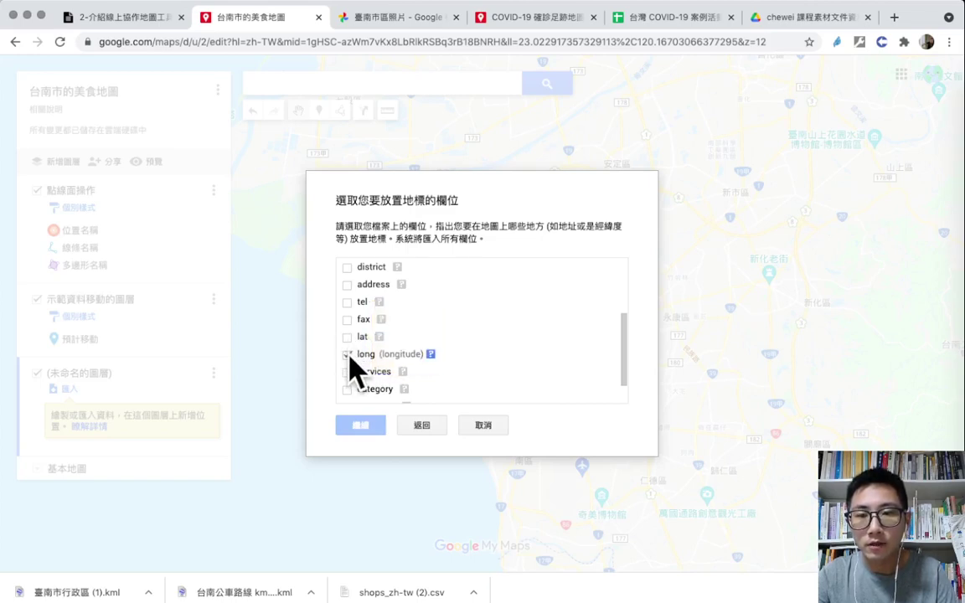
{"action": "left_click", "coordinate": [347, 354]}
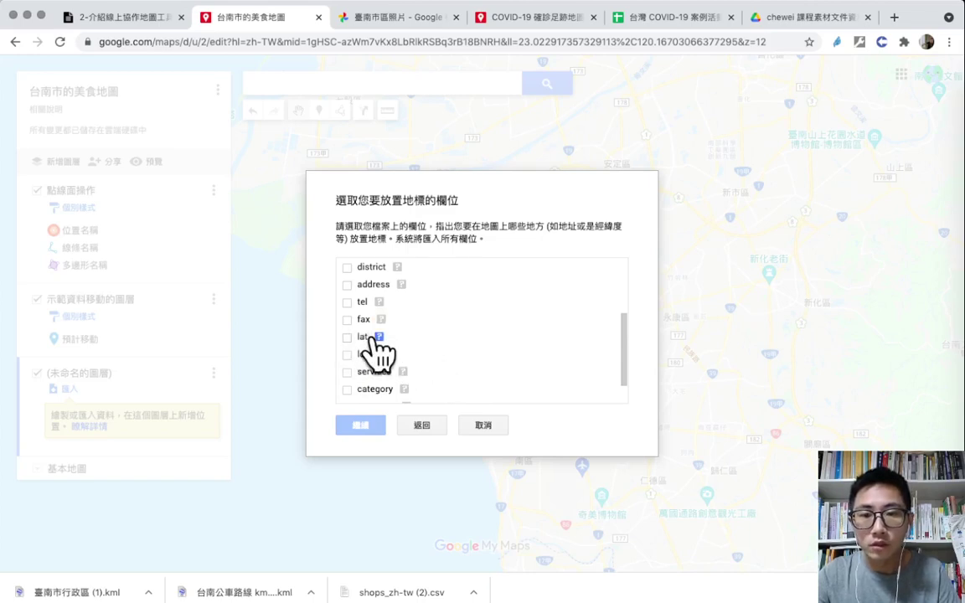
Preview the lat values, assign lat as 緯度 and long as 經度 for placemark positions, and continue the import
{"action": "left_click", "coordinate": [377, 338]}
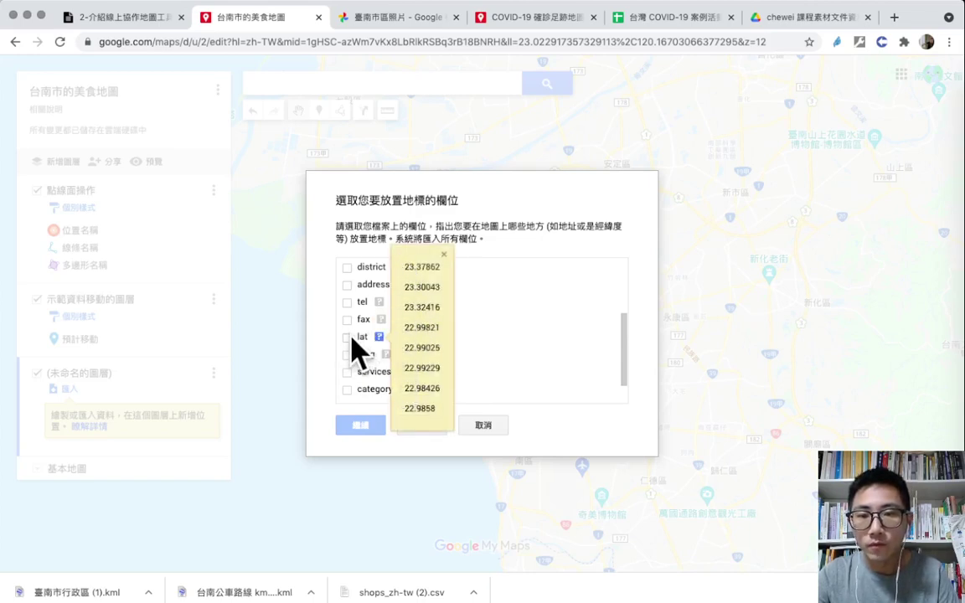
{"action": "left_click", "coordinate": [348, 337]}
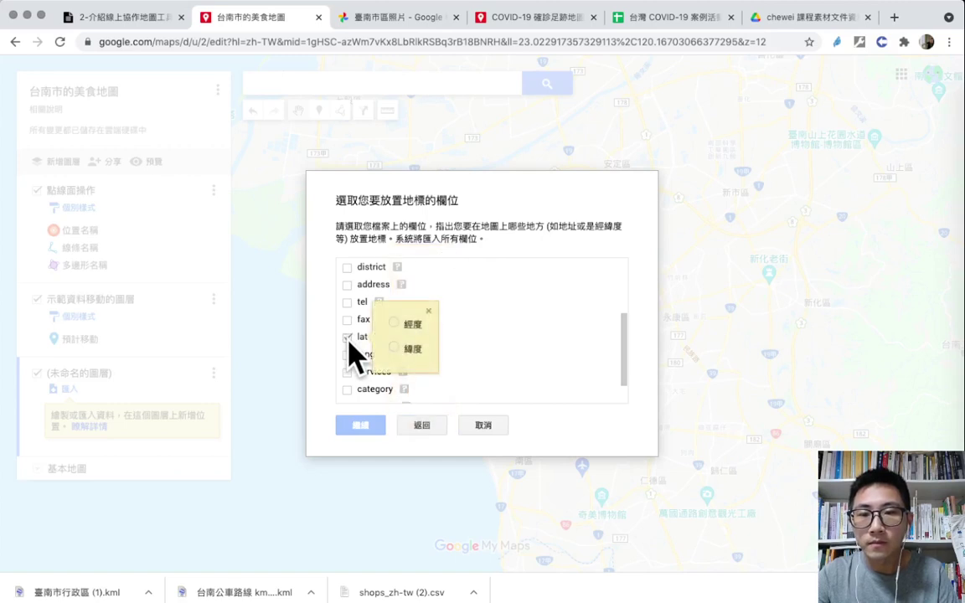
{"action": "left_click", "coordinate": [398, 356]}
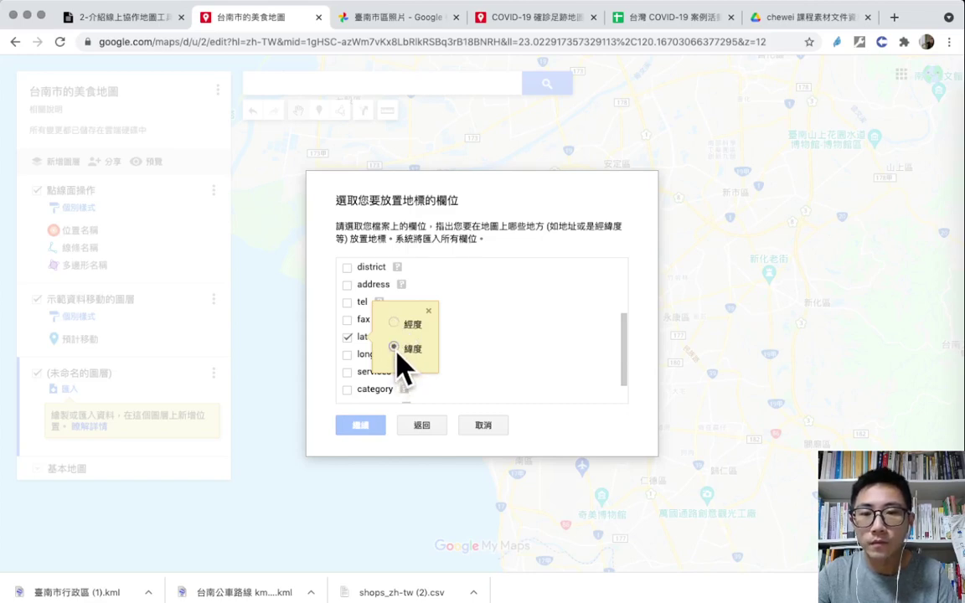
{"action": "left_click", "coordinate": [428, 311]}
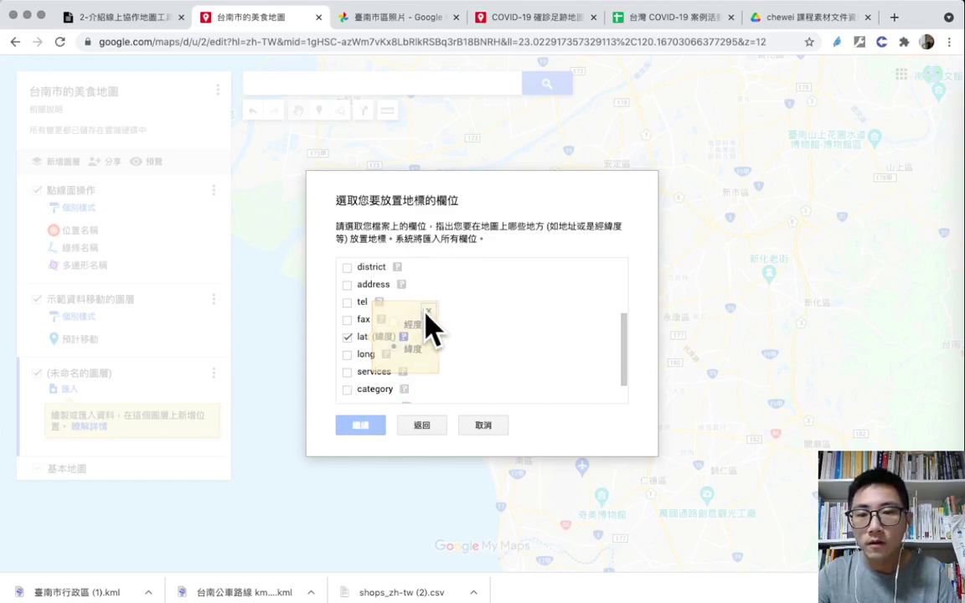
{"action": "left_click", "coordinate": [347, 355]}
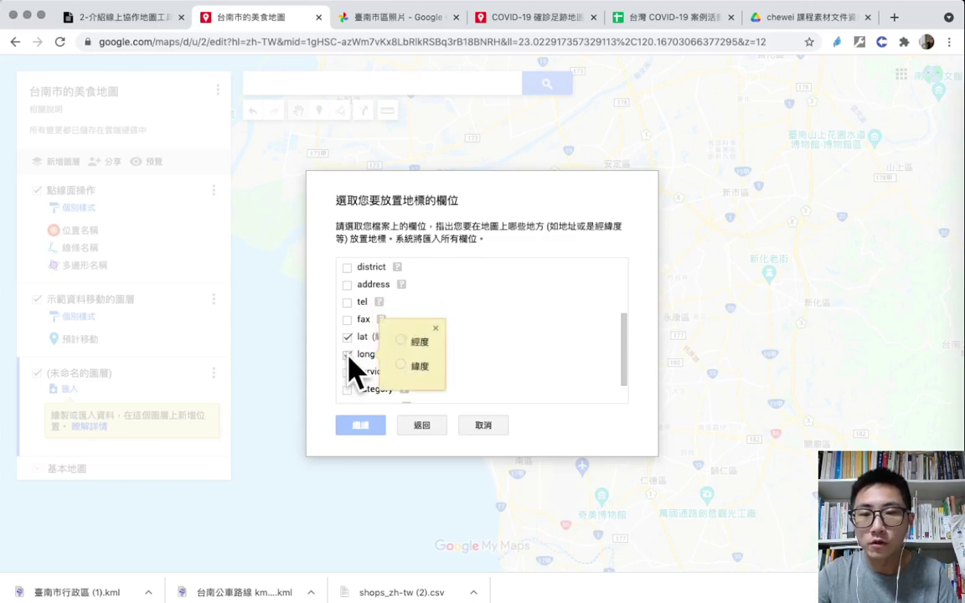
{"action": "left_click", "coordinate": [401, 341]}
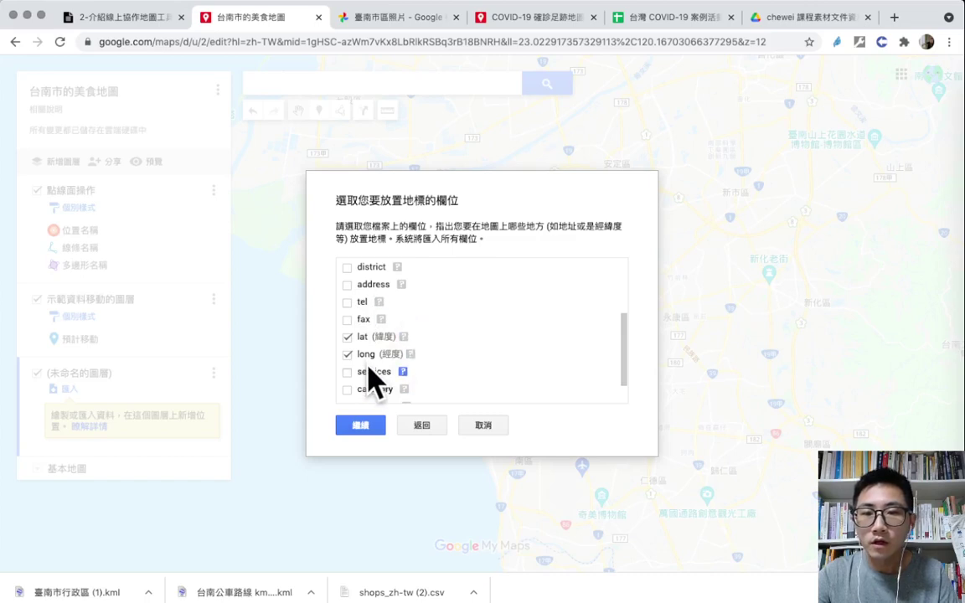
{"action": "left_click", "coordinate": [362, 428]}
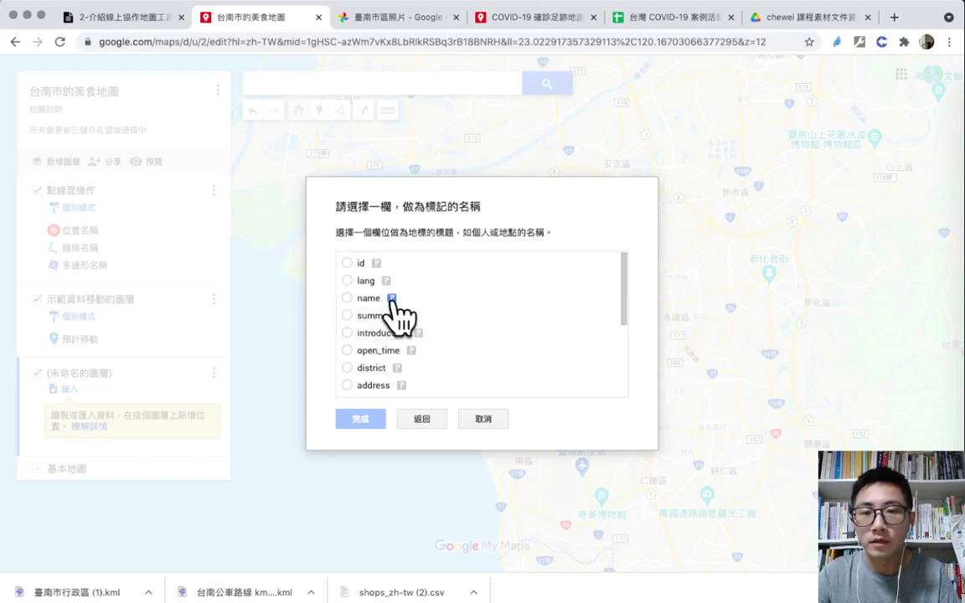
Preview the name field, choose it as the marker title and finish the import
{"action": "mouse_move", "coordinate": [392, 300]}
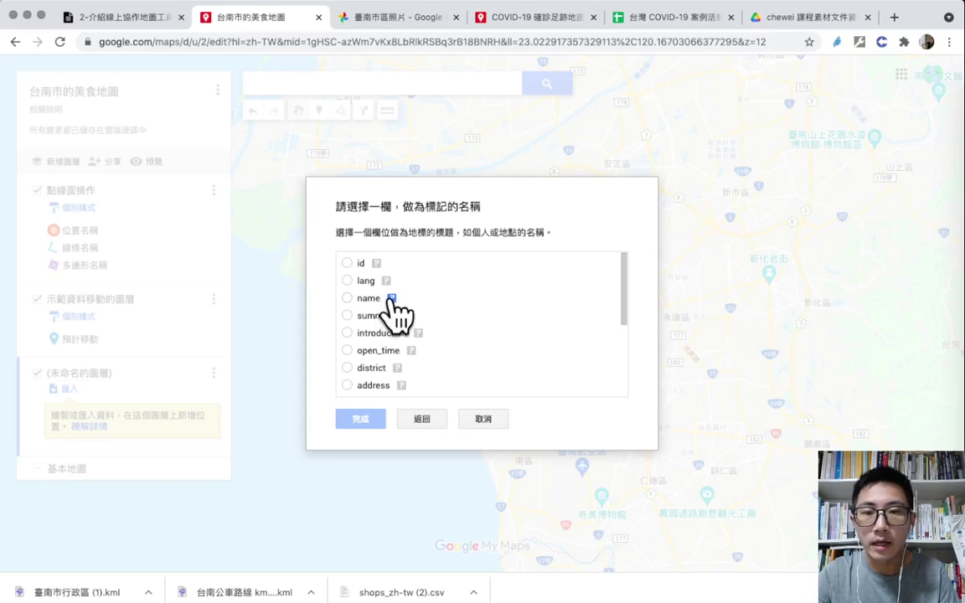
{"action": "left_click", "coordinate": [391, 299]}
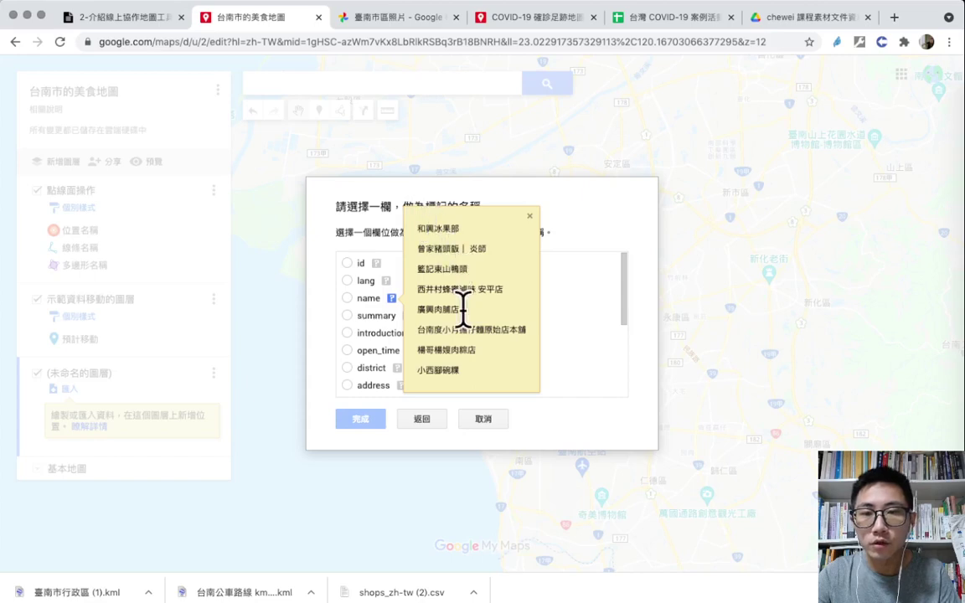
{"action": "left_click", "coordinate": [347, 299]}
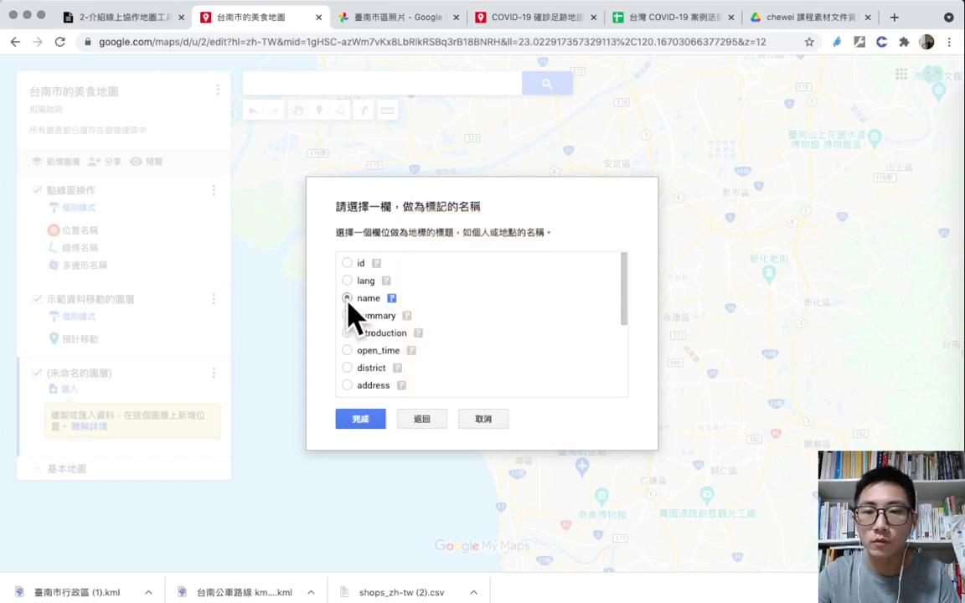
{"action": "left_click", "coordinate": [357, 418]}
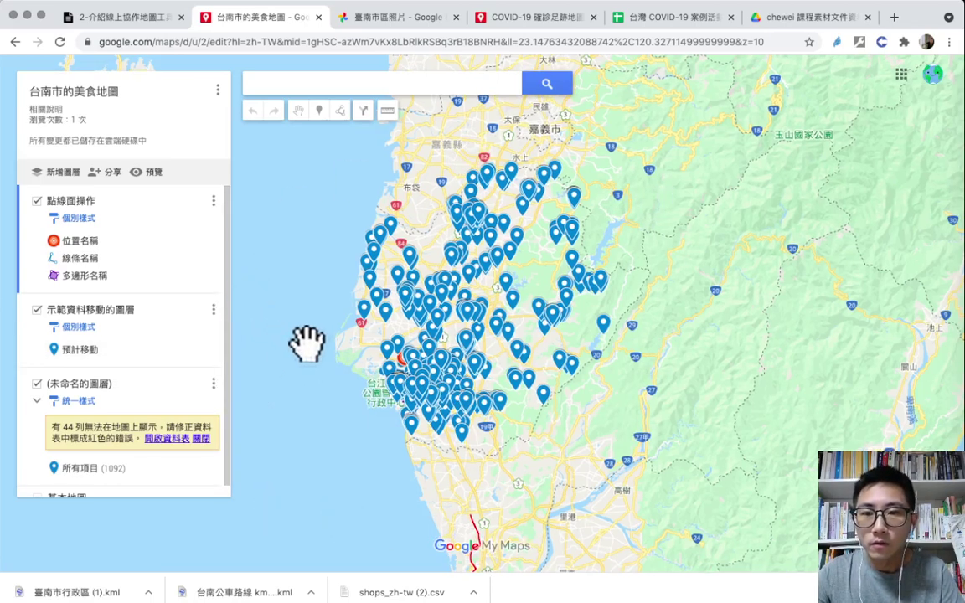
Open the imported layer's data table, widen it and examine the rows flagged red as not displayable on the map
{"action": "left_click_drag", "start_coordinate": [307, 342], "coordinate": [316, 366]}
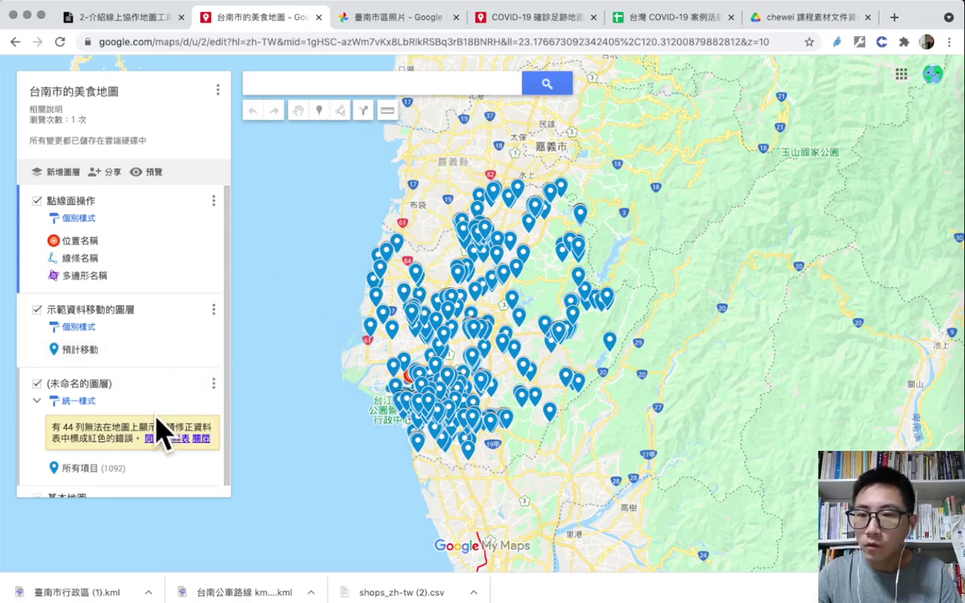
{"action": "scroll", "coordinate": [159, 425], "scroll_direction": "down", "scroll_amount": 1}
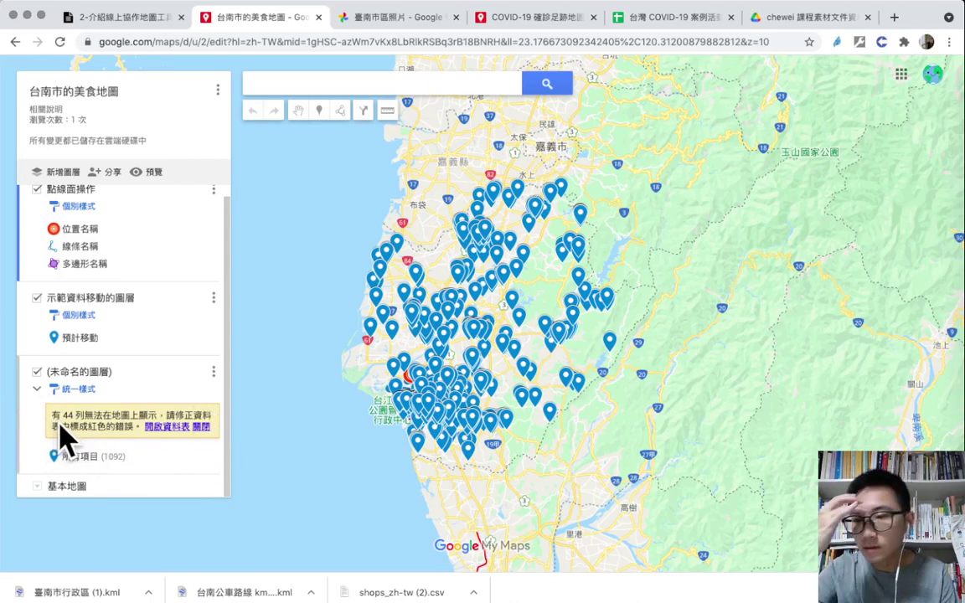
{"action": "left_click", "coordinate": [166, 443]}
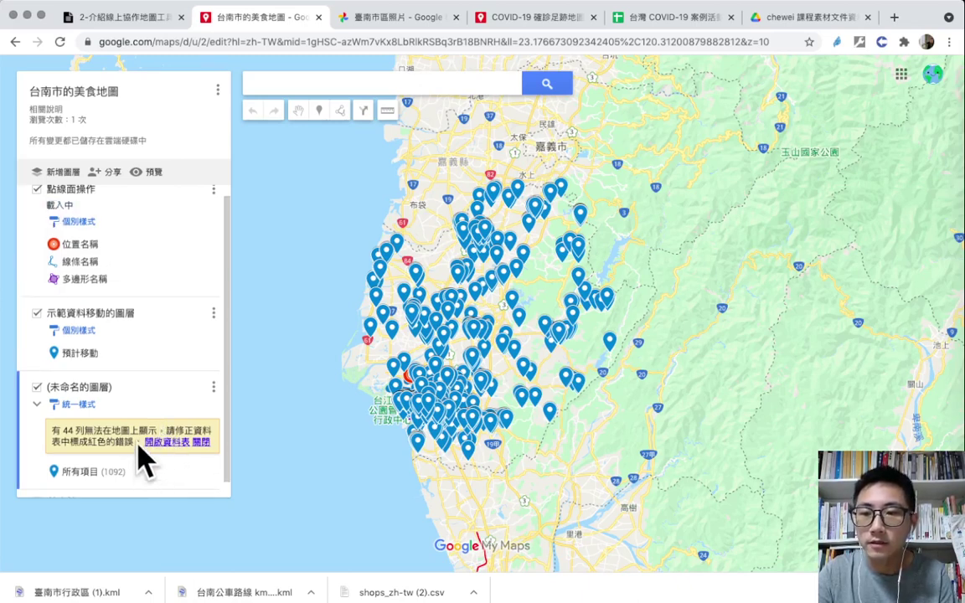
{"action": "left_click", "coordinate": [157, 444]}
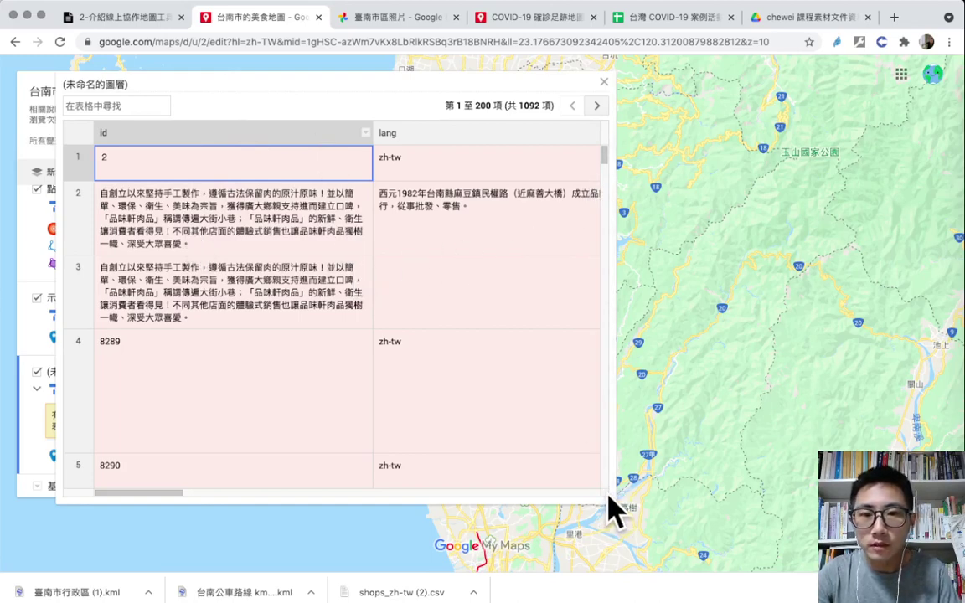
{"action": "left_click_drag", "start_coordinate": [613, 500], "coordinate": [820, 502]}
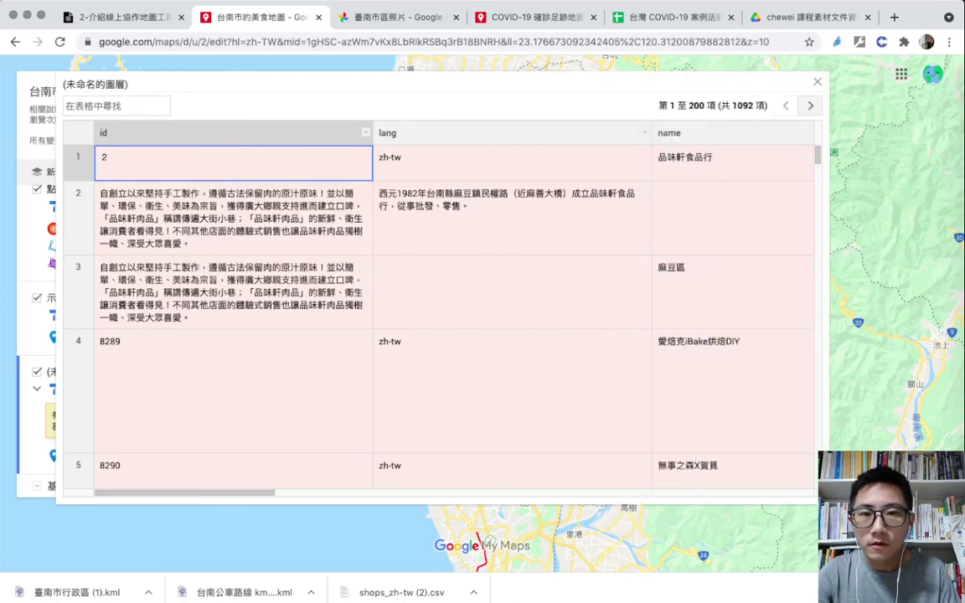
{"action": "left_click_drag", "start_coordinate": [816, 154], "coordinate": [819, 198]}
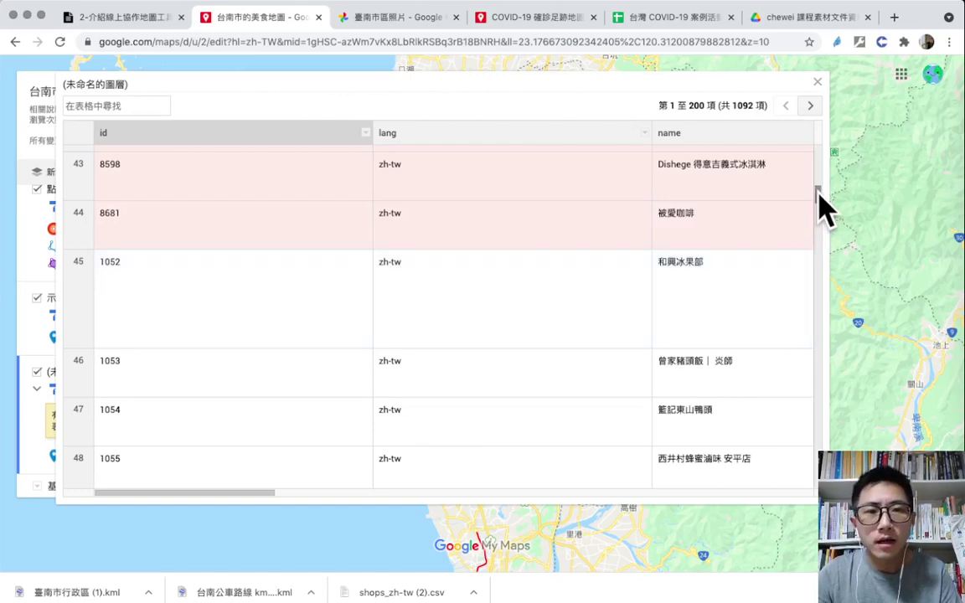
Examine the lat and long values of the flagged rows in the first part of the data table, and close the table
{"action": "scroll", "coordinate": [818, 193], "scroll_direction": "up", "scroll_amount": 5}
{"action": "scroll", "coordinate": [820, 189], "scroll_direction": "up", "scroll_amount": 15}
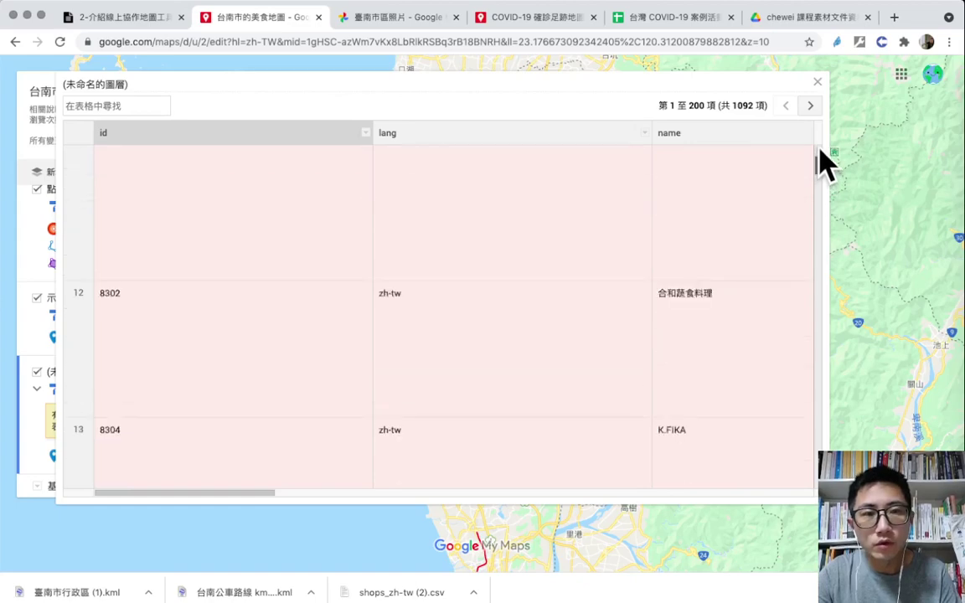
{"action": "left_click_drag", "start_coordinate": [266, 494], "coordinate": [708, 494]}
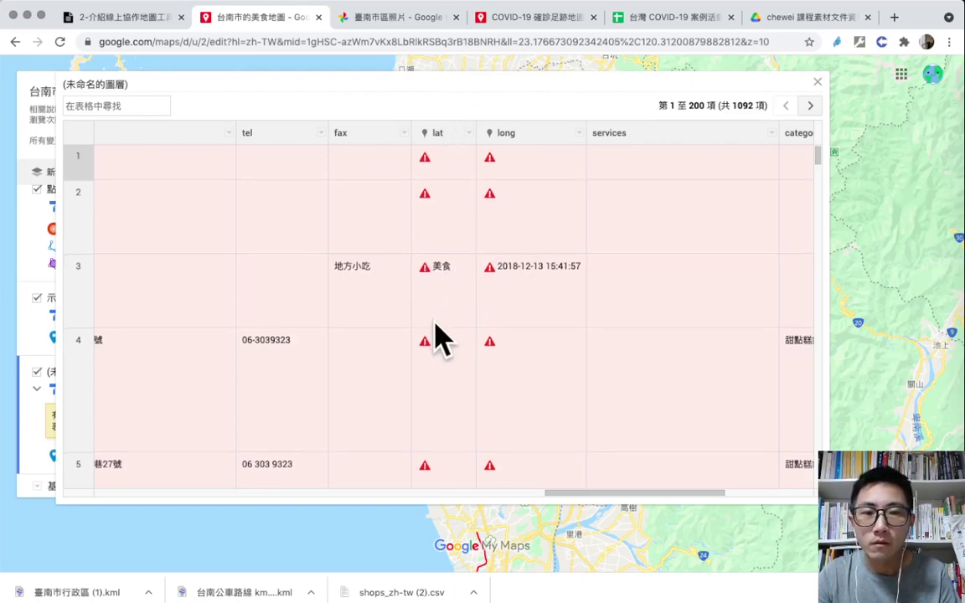
{"action": "scroll", "coordinate": [433, 302], "scroll_direction": "down", "scroll_amount": 1}
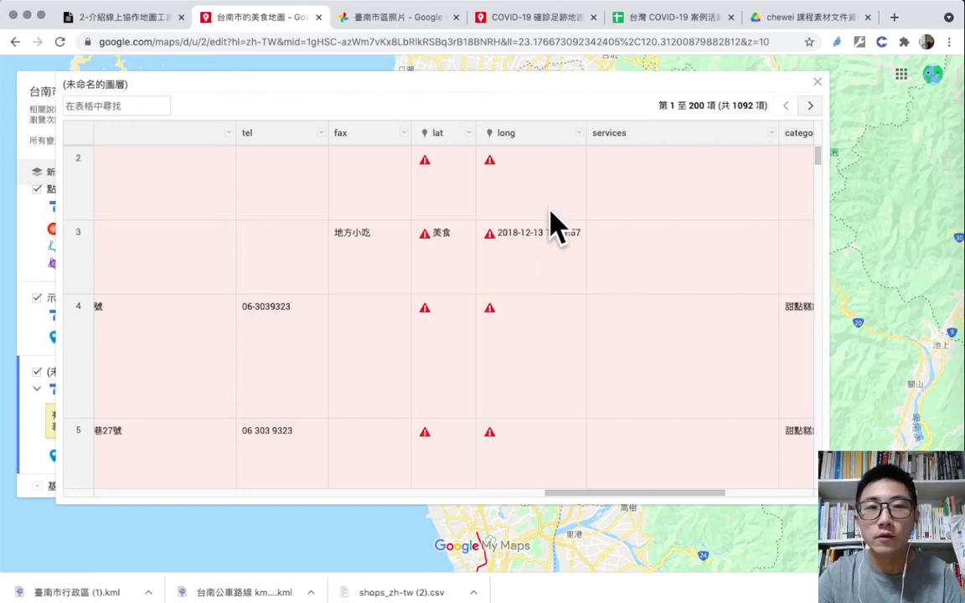
{"action": "left_click", "coordinate": [816, 83]}
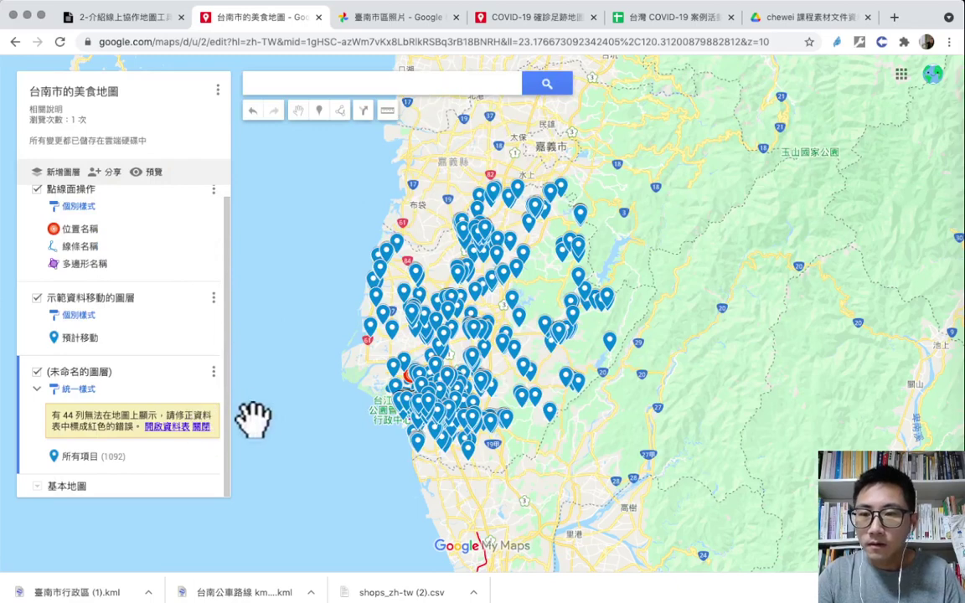
Rename the imported restaurant layer as 餐飲店家
{"action": "left_click_drag", "start_coordinate": [301, 430], "coordinate": [338, 418]}
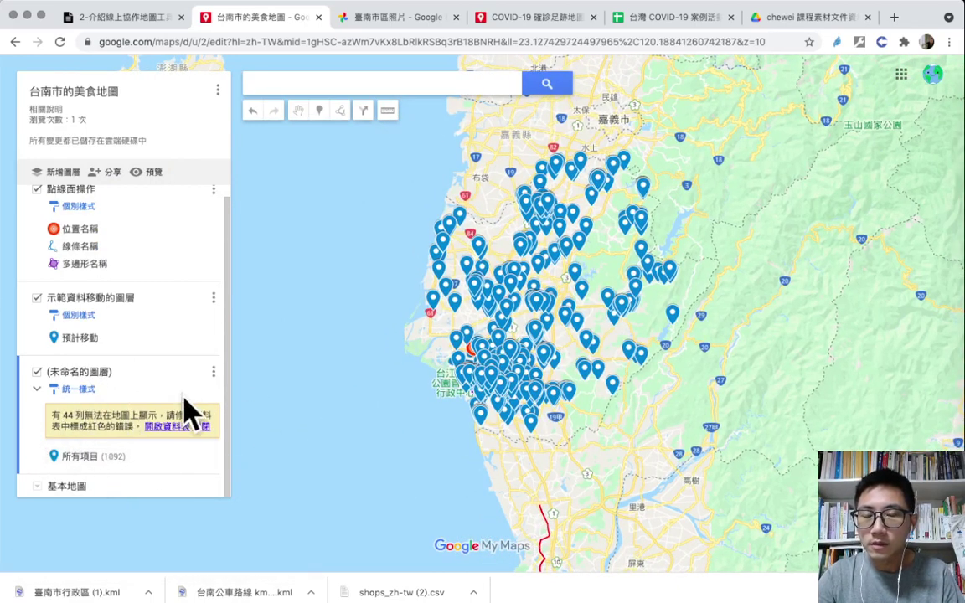
{"action": "left_click", "coordinate": [95, 373]}
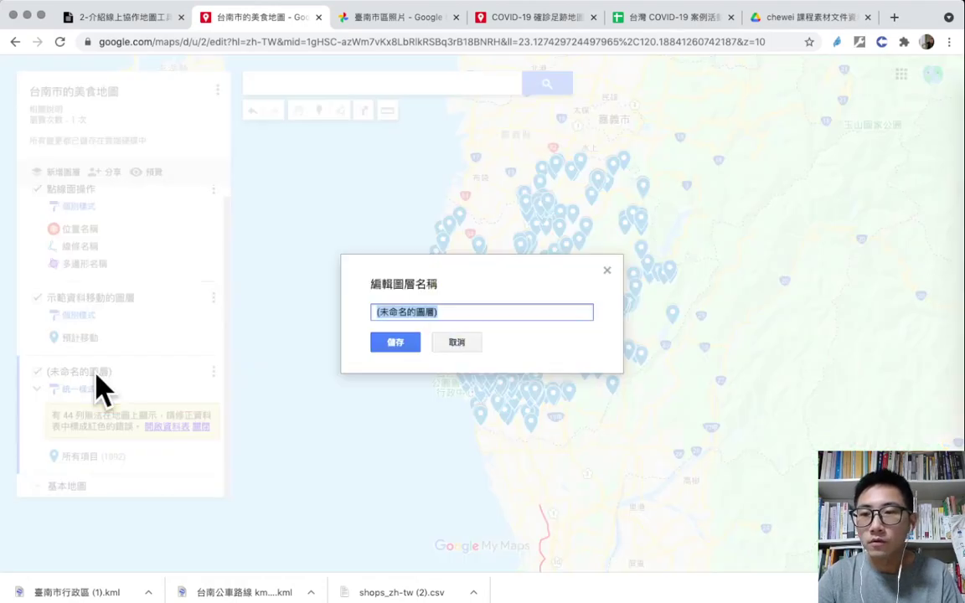
{"action": "type", "text": "ㄘㄢ"}
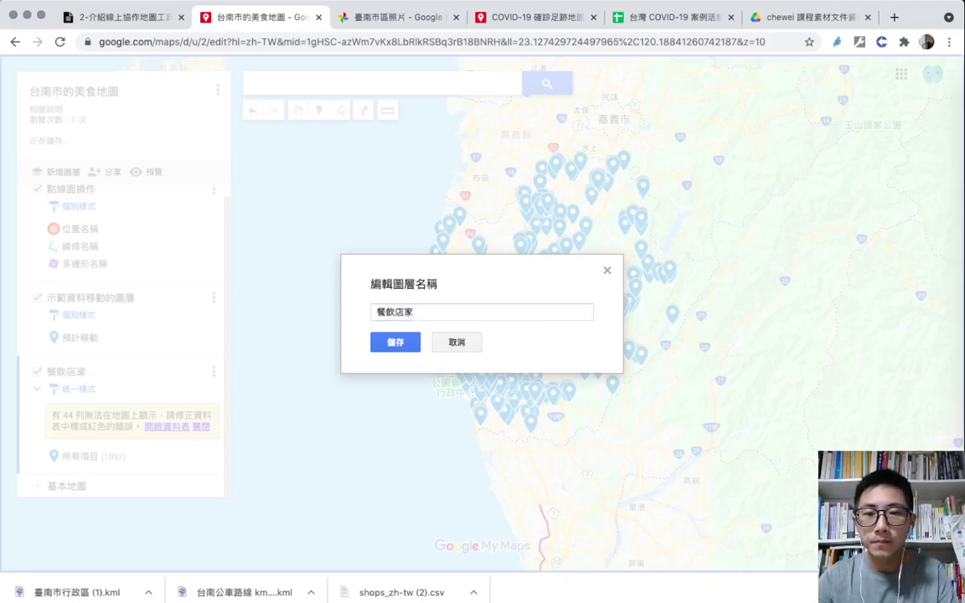
{"action": "key", "text": "Return"}
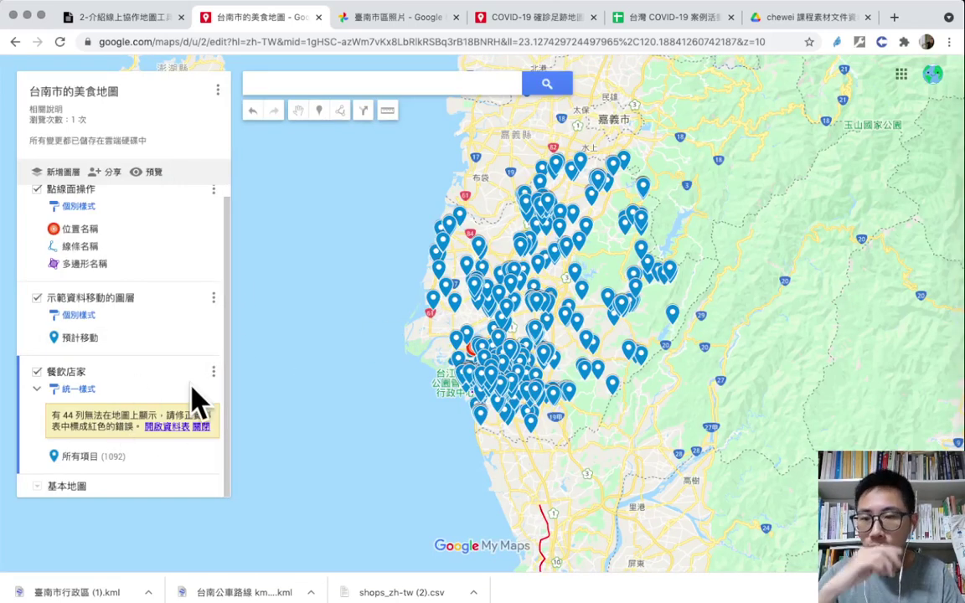
Add a new layer to the map and name it 公車路線
{"action": "left_click", "coordinate": [53, 174]}
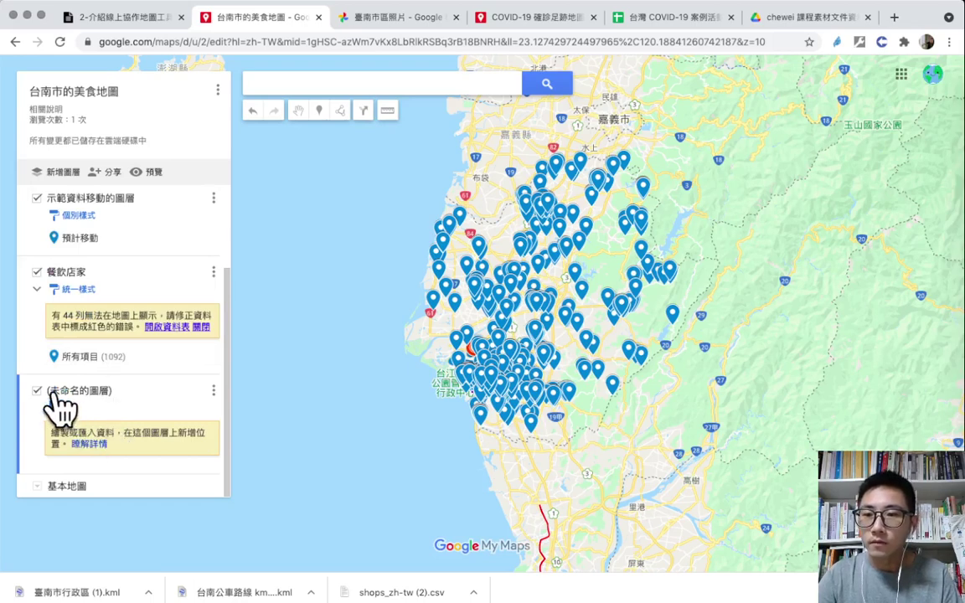
{"action": "left_click", "coordinate": [102, 393]}
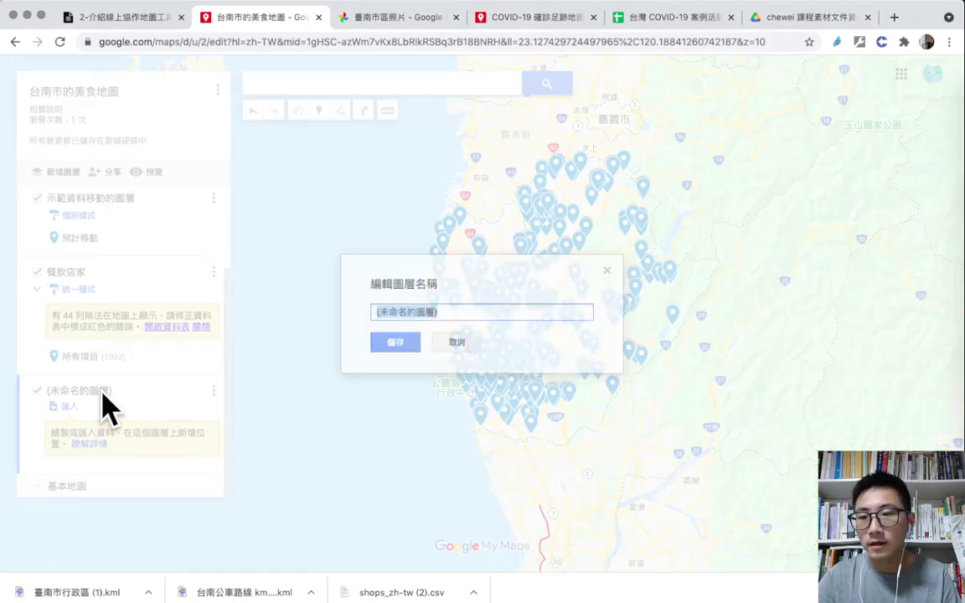
{"action": "type", "text": "ㄍㄨ"}
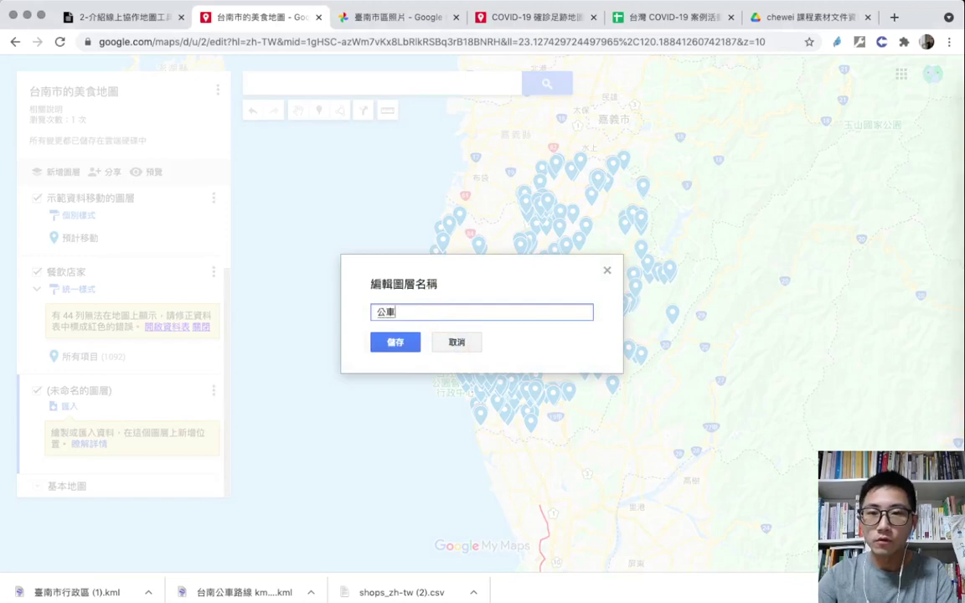
{"action": "type", "text": "車路線"}
{"action": "key", "text": "Return"}
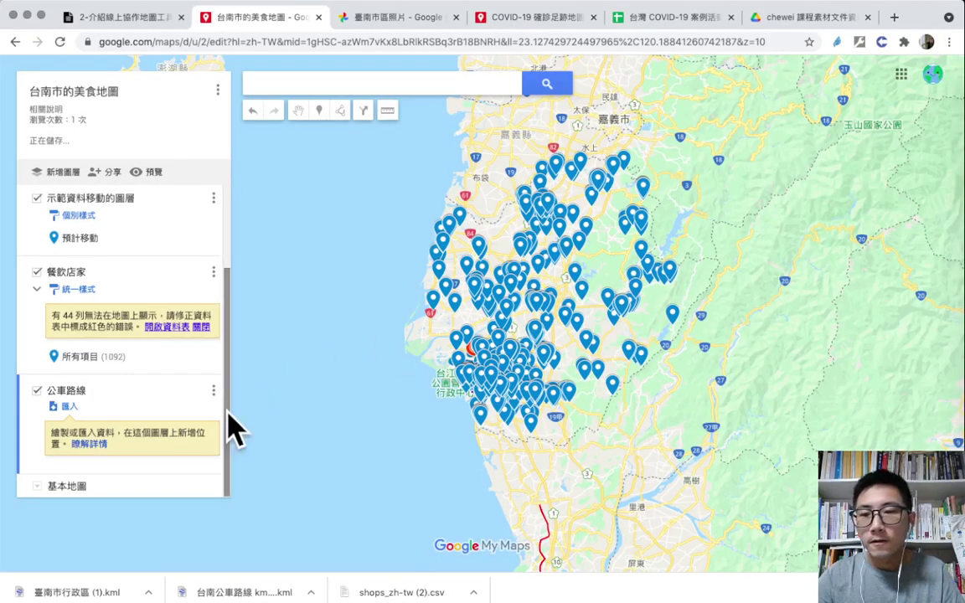
Import the downloaded 台南公車路線 KML file into the 公車路線 layer and look through its list of routes
{"action": "left_click", "coordinate": [72, 409]}
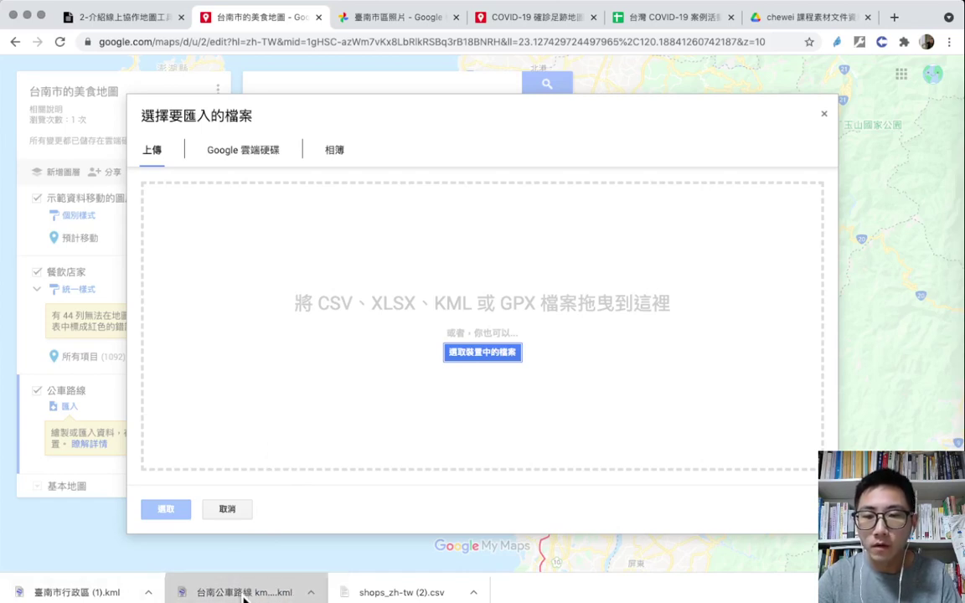
{"action": "left_click_drag", "start_coordinate": [256, 590], "coordinate": [450, 226]}
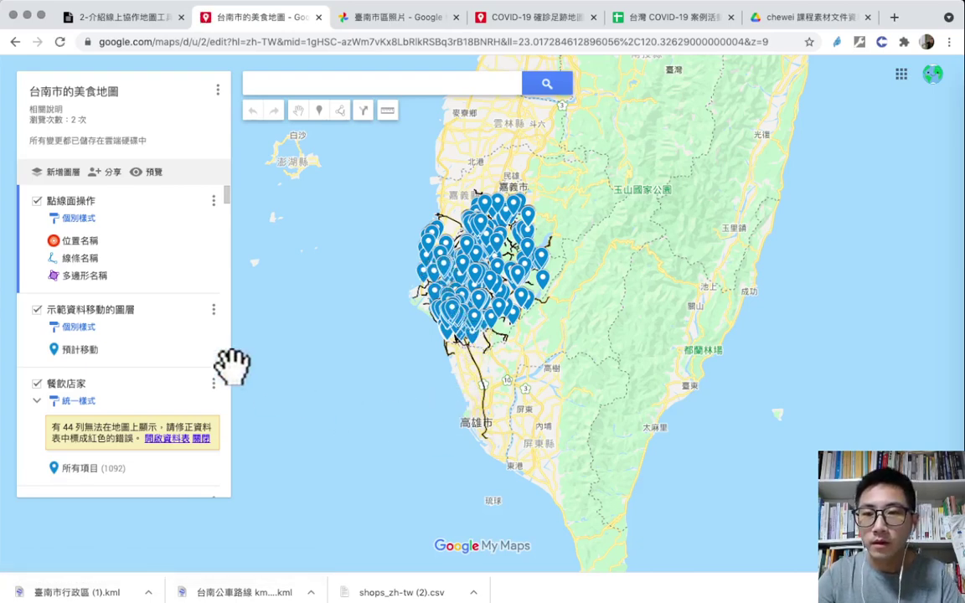
{"action": "scroll", "coordinate": [171, 322], "scroll_direction": "down", "scroll_amount": 1}
{"action": "scroll", "coordinate": [178, 327], "scroll_direction": "down", "scroll_amount": 5}
{"action": "scroll", "coordinate": [180, 331], "scroll_direction": "up", "scroll_amount": 3}
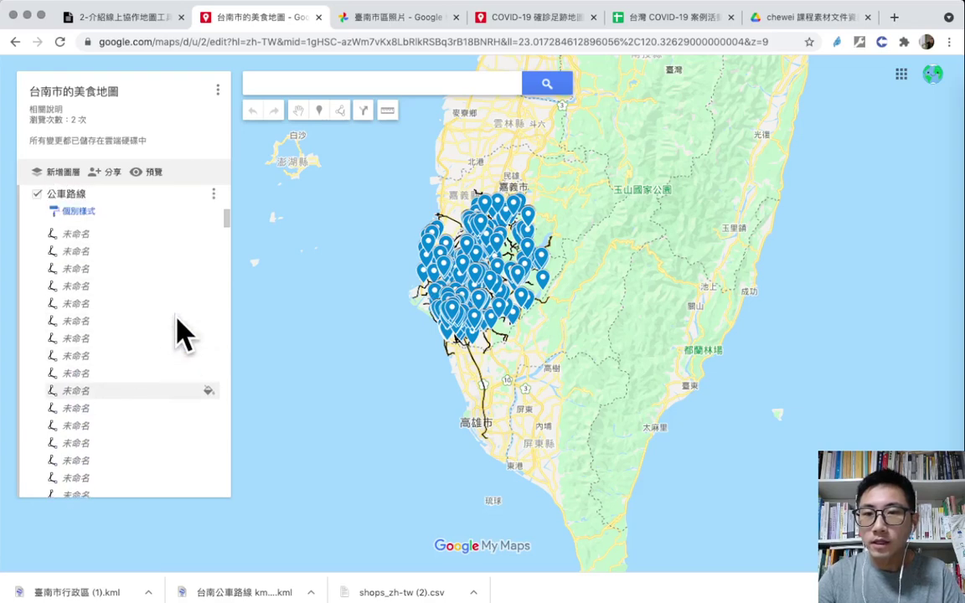
{"action": "scroll", "coordinate": [166, 340], "scroll_direction": "down", "scroll_amount": 1}
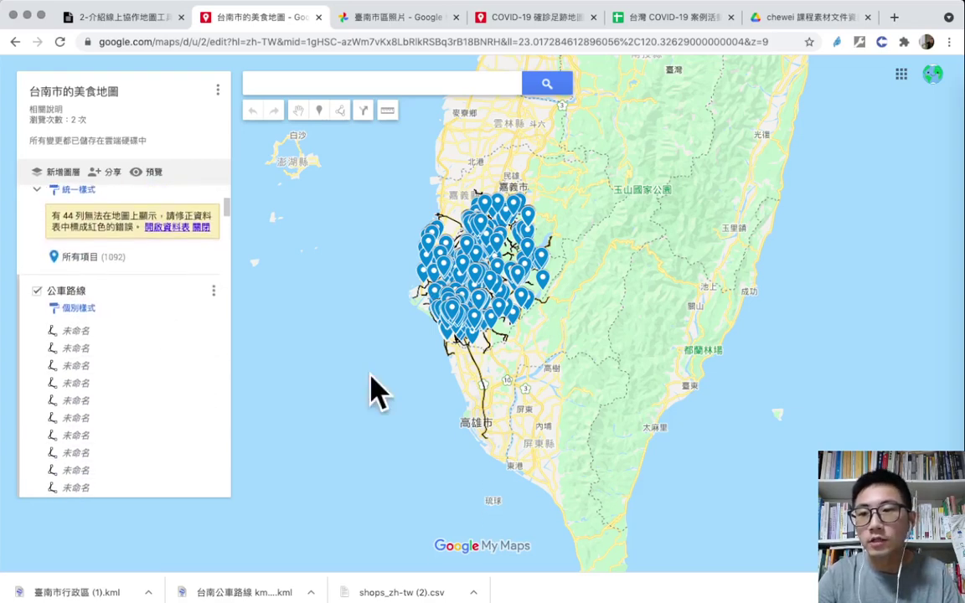
{"action": "scroll", "coordinate": [126, 310], "scroll_direction": "up", "scroll_amount": 3}
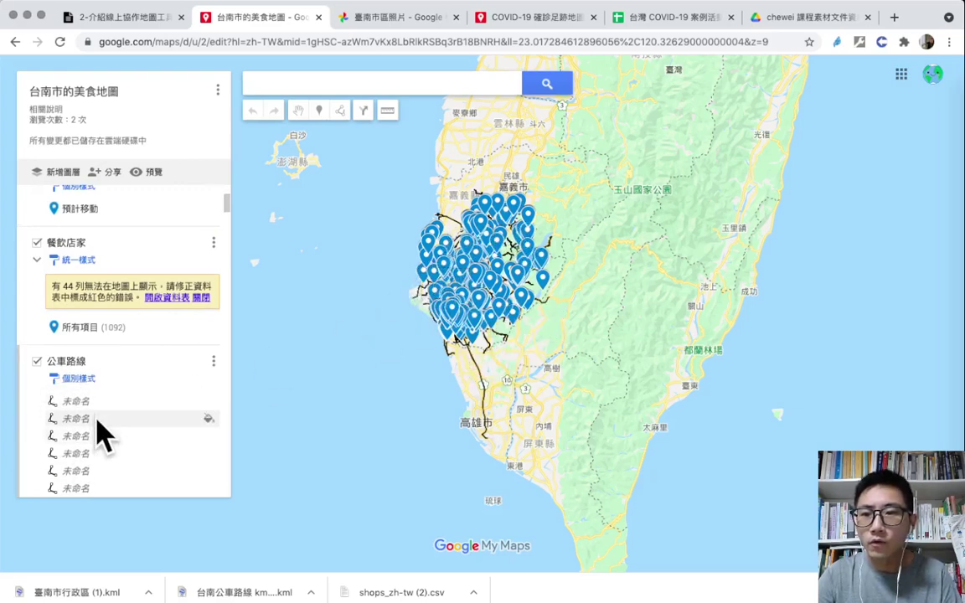
Hide the 餐飲店家 layer and inspect the imported bus routes around Tainan on the map
{"action": "left_click", "coordinate": [36, 243]}
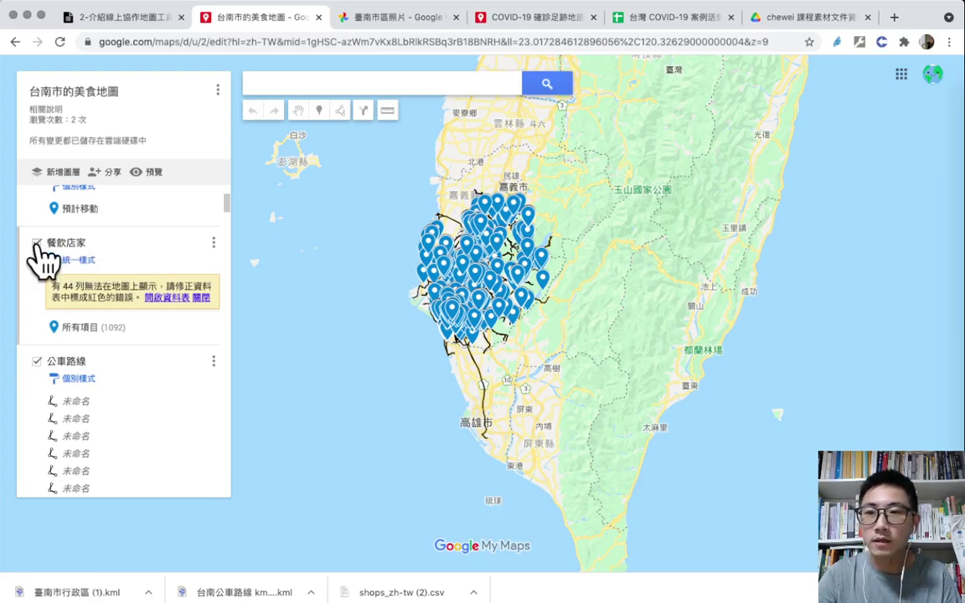
{"action": "left_click", "coordinate": [37, 243]}
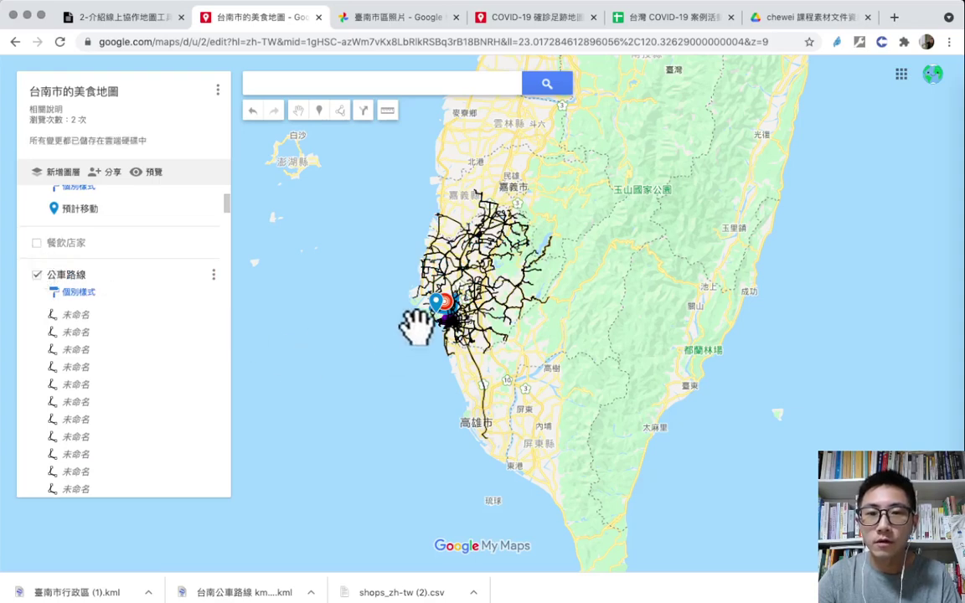
{"action": "scroll", "coordinate": [416, 327], "scroll_direction": "up", "scroll_amount": 2}
{"action": "scroll", "coordinate": [373, 360], "scroll_direction": "up", "scroll_amount": 2}
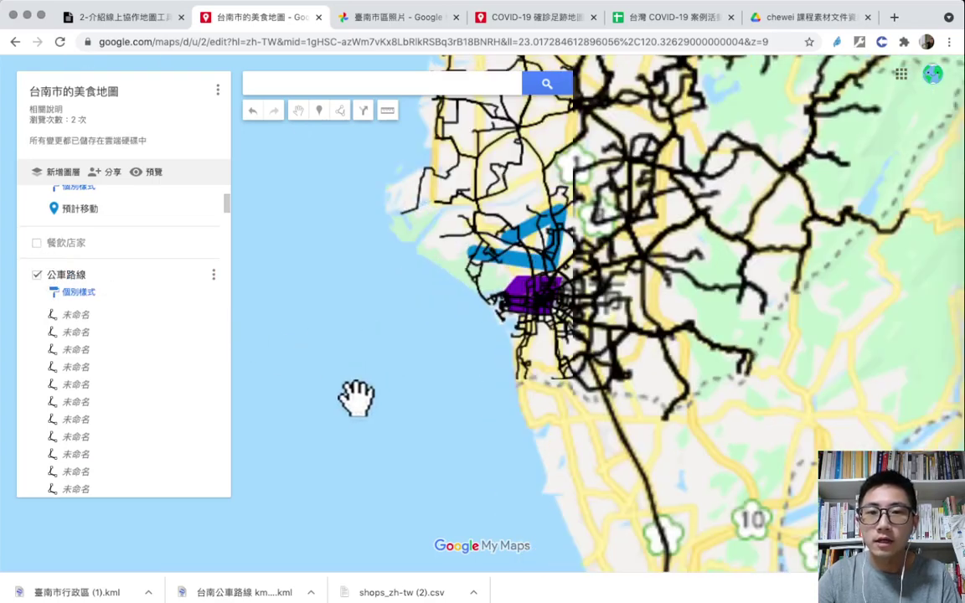
{"action": "left_click_drag", "start_coordinate": [387, 417], "coordinate": [344, 476]}
{"action": "scroll", "coordinate": [344, 454], "scroll_direction": "down", "scroll_amount": 2}
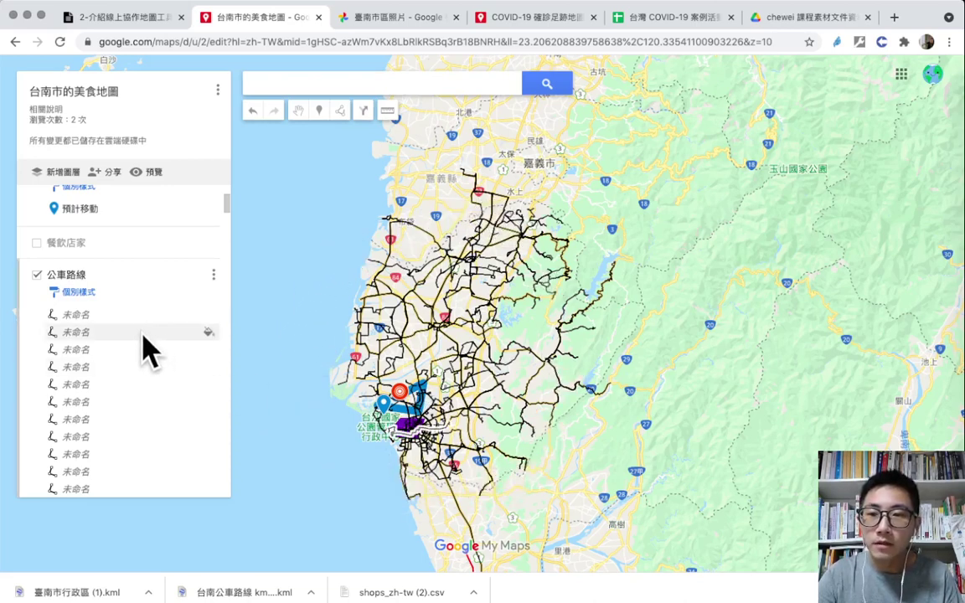
Check a single route's style options, and set the whole 公車路線 layer to the uniform style 統一樣式
{"action": "left_click", "coordinate": [207, 334]}
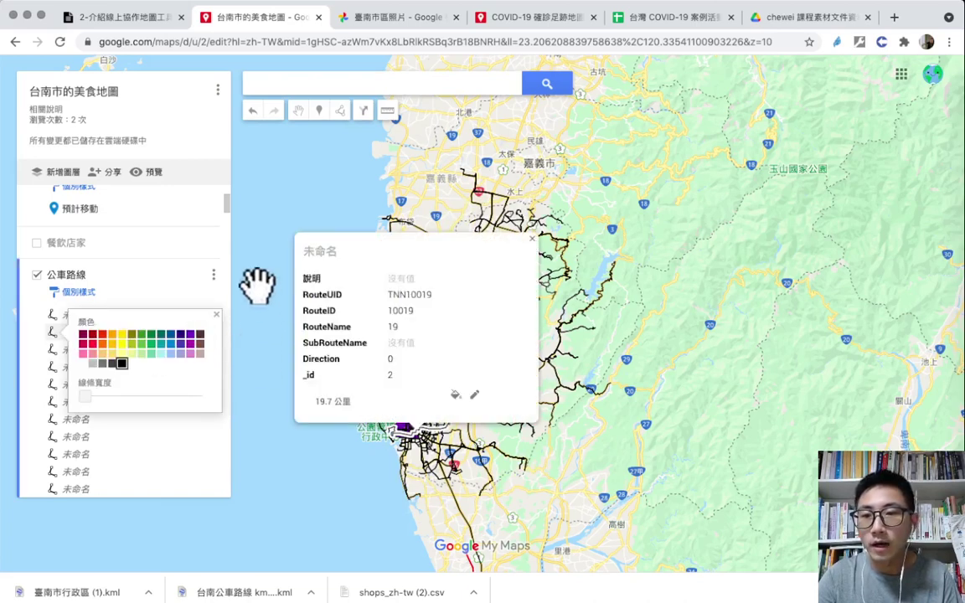
{"action": "left_click", "coordinate": [257, 285]}
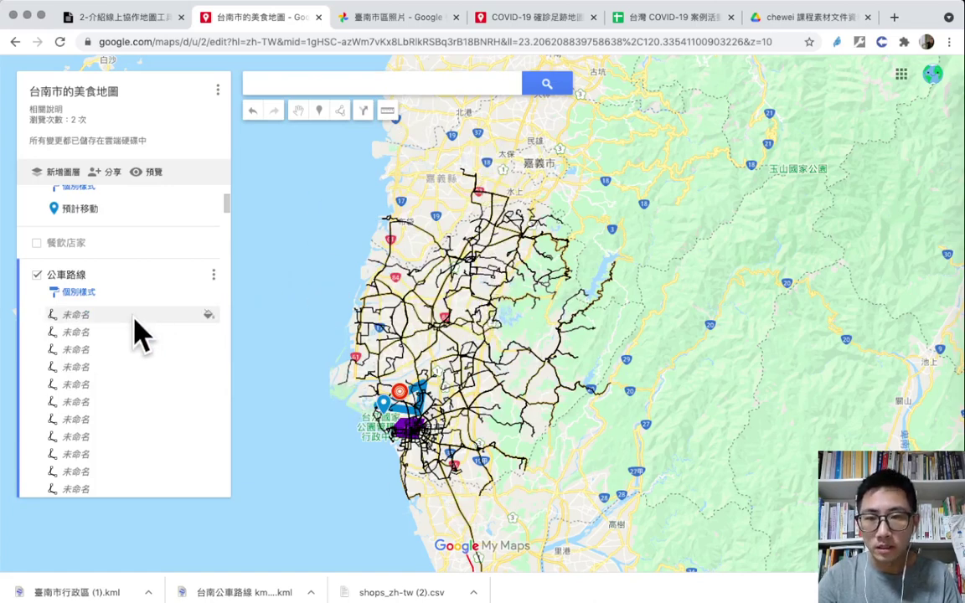
{"action": "left_click", "coordinate": [86, 308]}
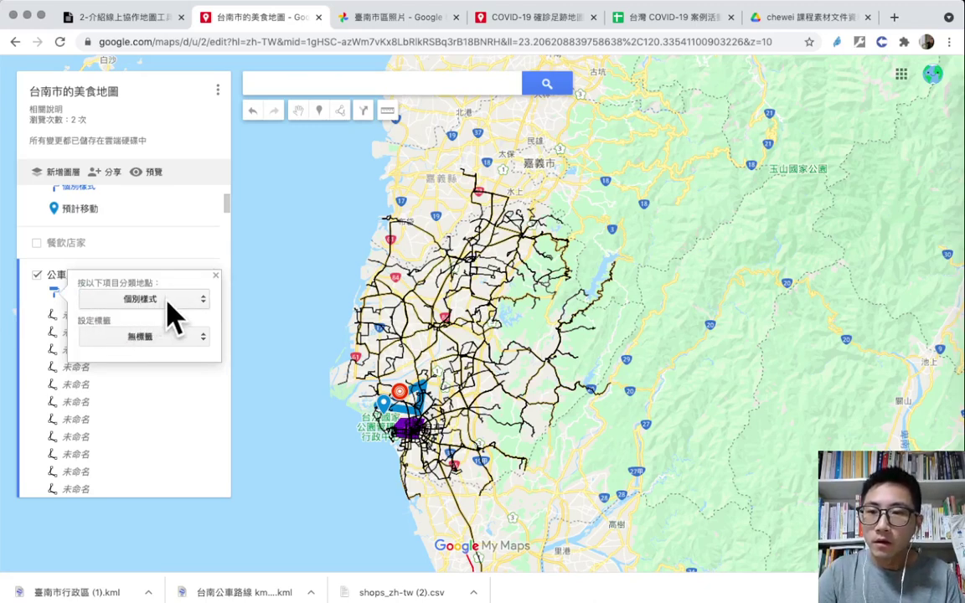
{"action": "left_click", "coordinate": [188, 301]}
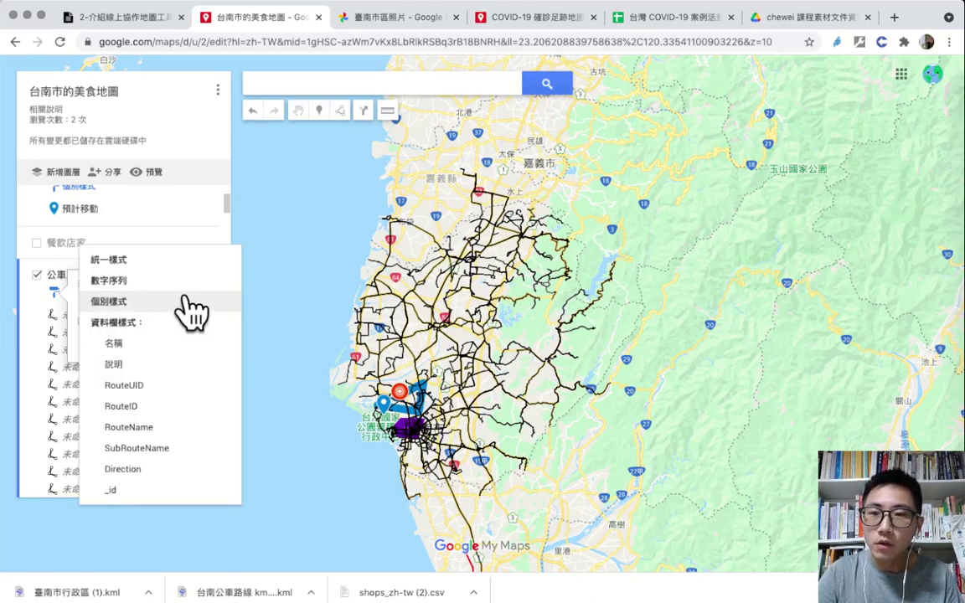
{"action": "left_click", "coordinate": [172, 262]}
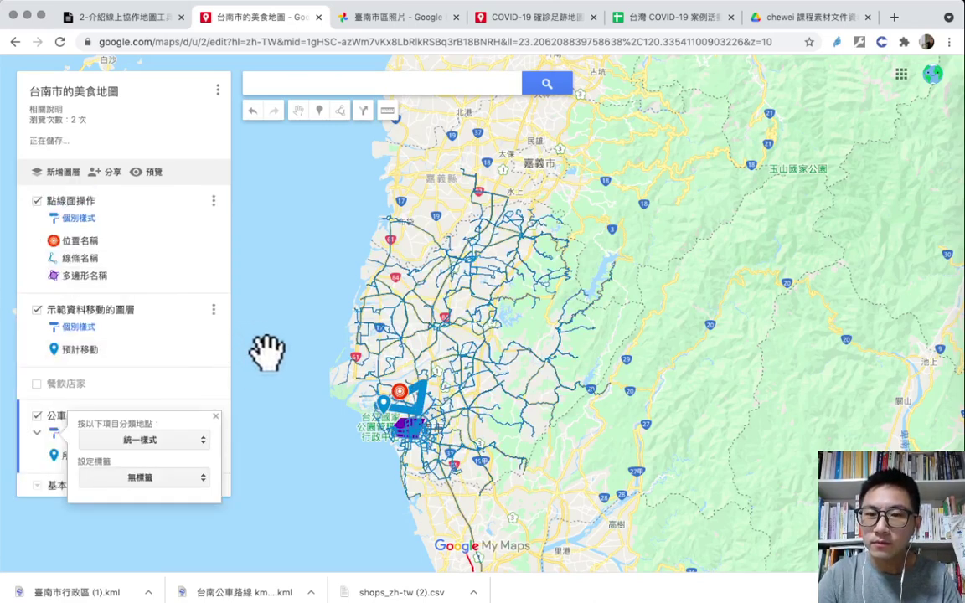
{"action": "left_click", "coordinate": [216, 416]}
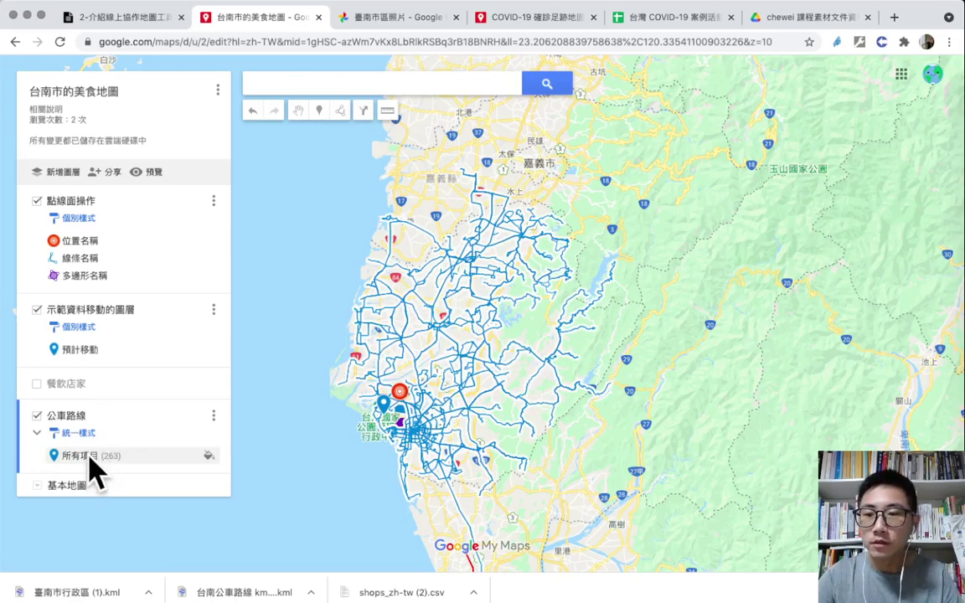
Color all items in the 公車路線 layer orange and make their lines slightly thicker
{"action": "left_click", "coordinate": [207, 455]}
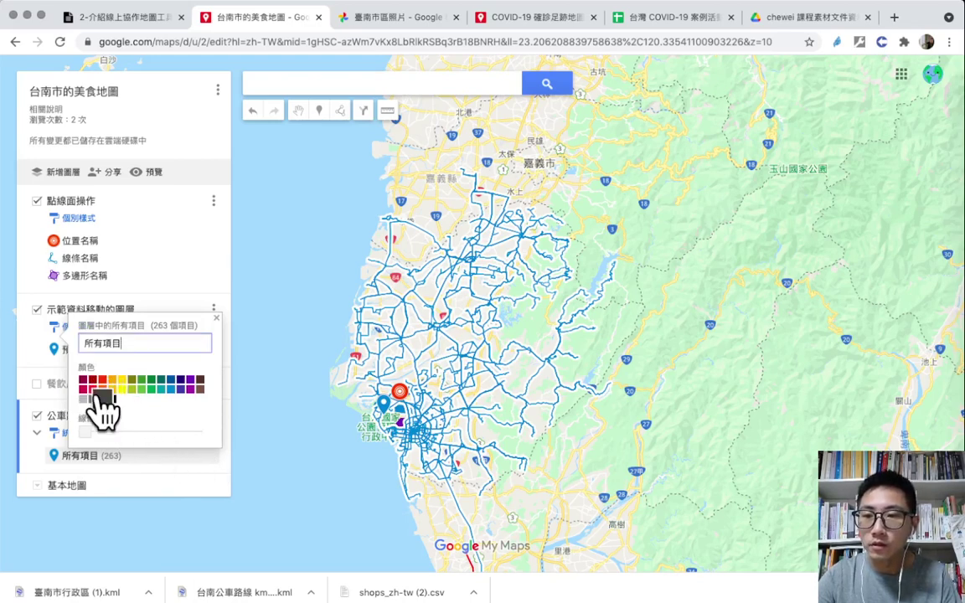
{"action": "left_click", "coordinate": [112, 381]}
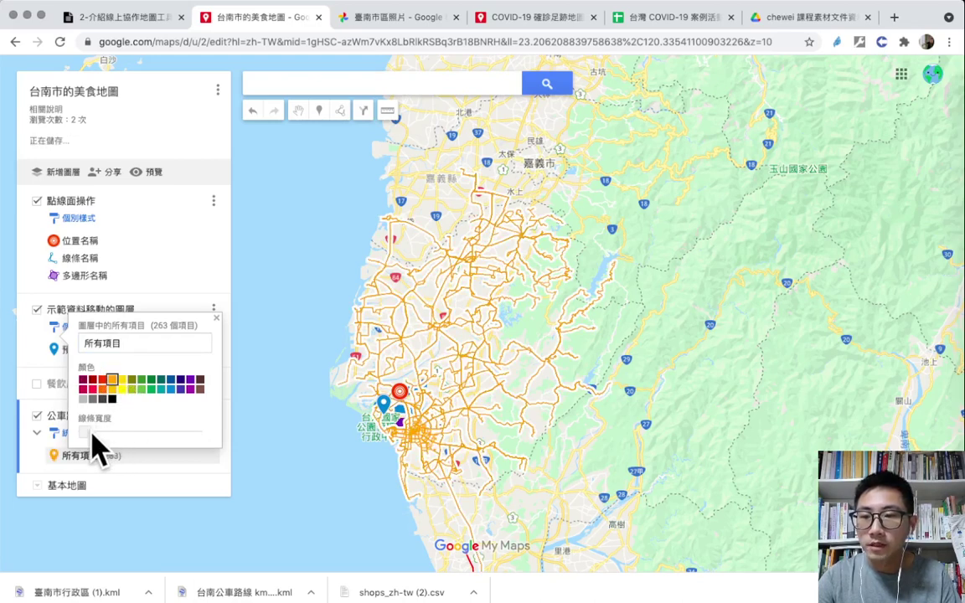
{"action": "left_click_drag", "start_coordinate": [90, 432], "coordinate": [99, 432]}
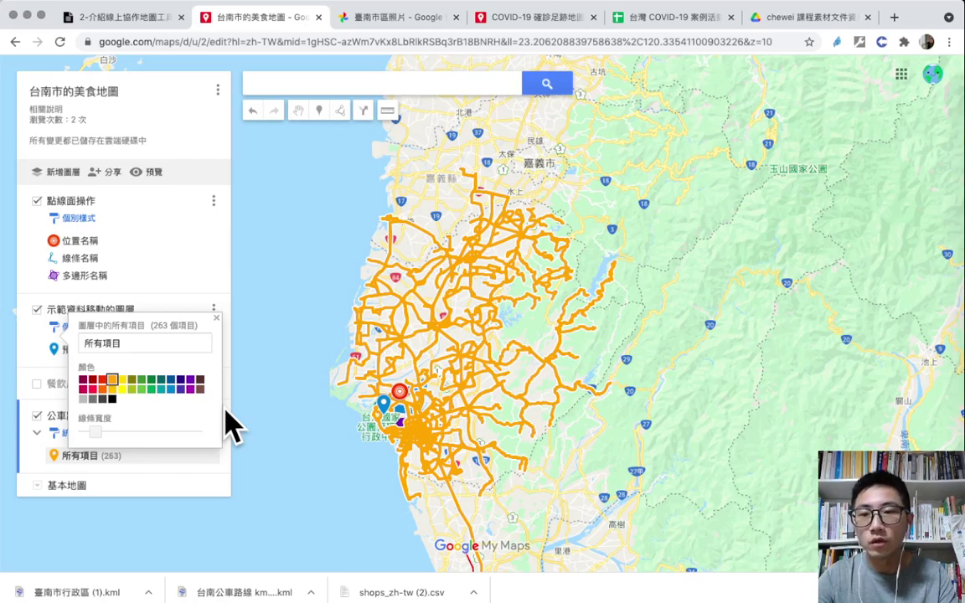
{"action": "left_click", "coordinate": [216, 317]}
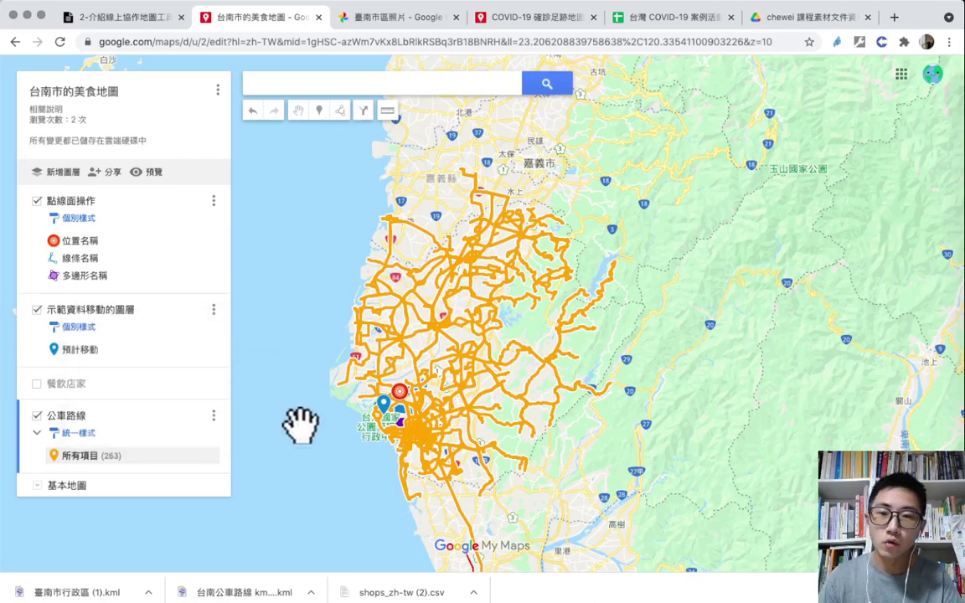
Toggle the visibility of the 餐飲店家 and 公車路線 layers to check how each displays on the map
{"action": "left_click_drag", "start_coordinate": [299, 423], "coordinate": [340, 349]}
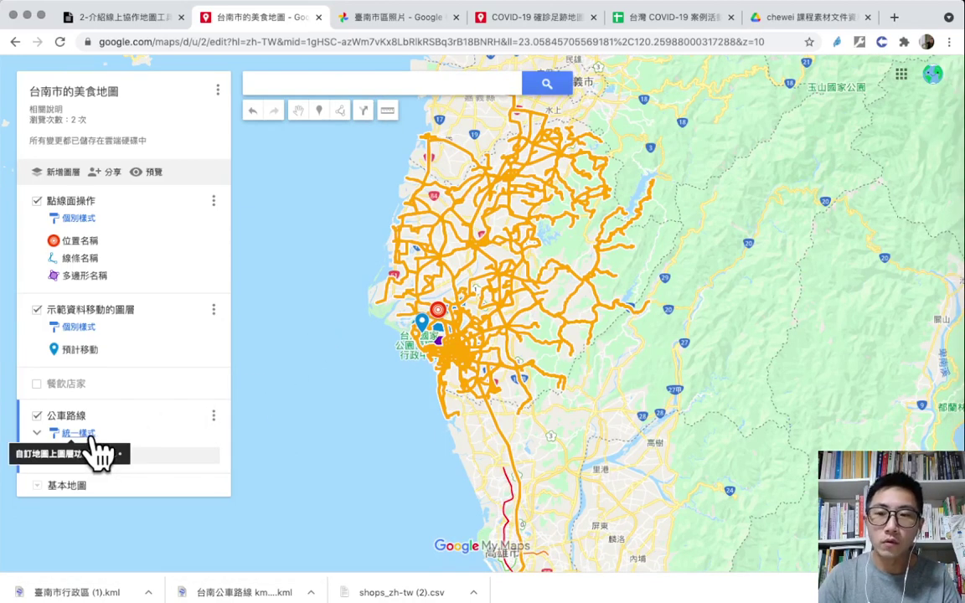
{"action": "left_click", "coordinate": [37, 384]}
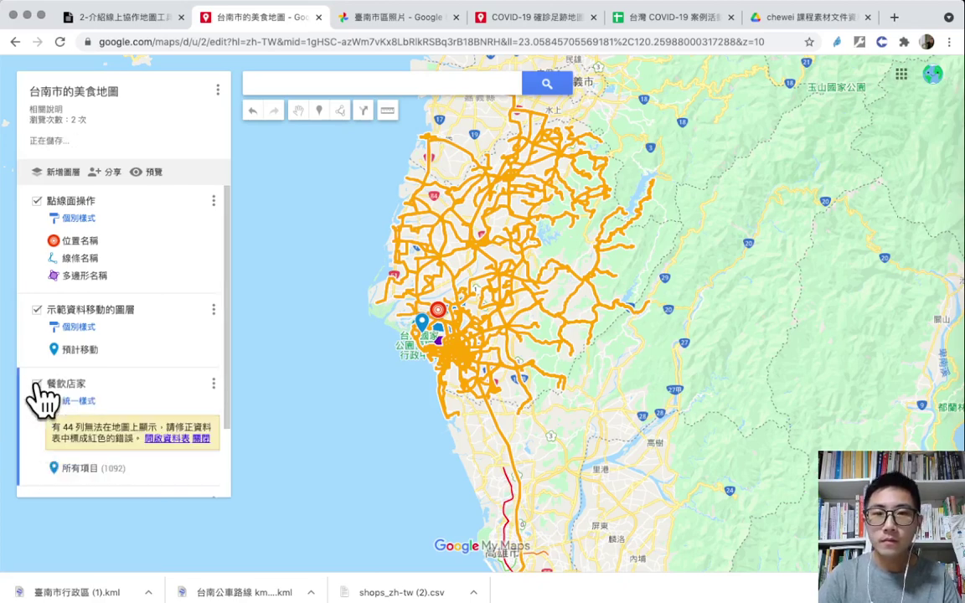
{"action": "left_click", "coordinate": [37, 384]}
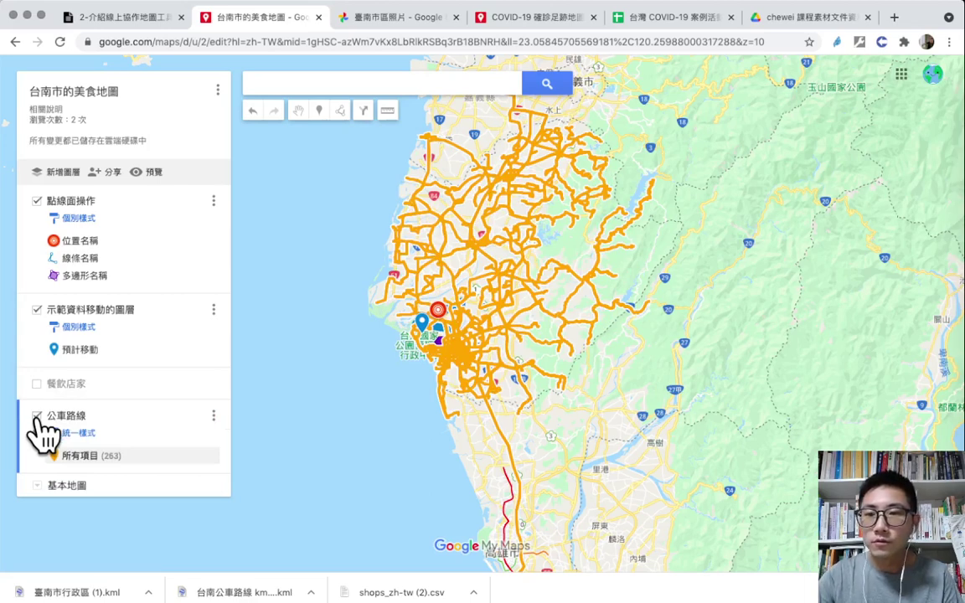
{"action": "left_click", "coordinate": [37, 416]}
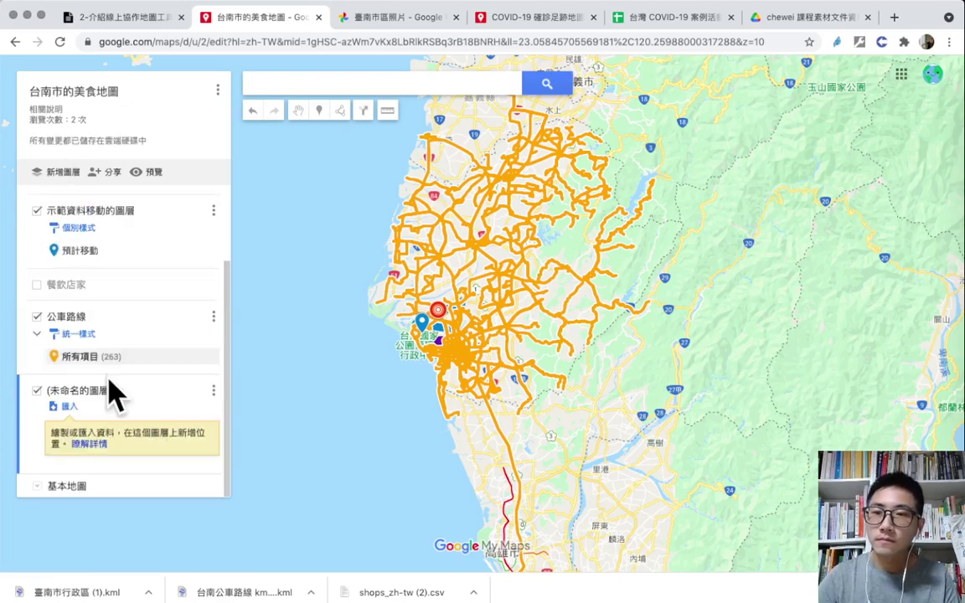
Name the untitled layer 行政區 and import the file 臺南市行政區 (1).kml into it, dismissing the import notice
{"action": "left_click", "coordinate": [80, 391]}
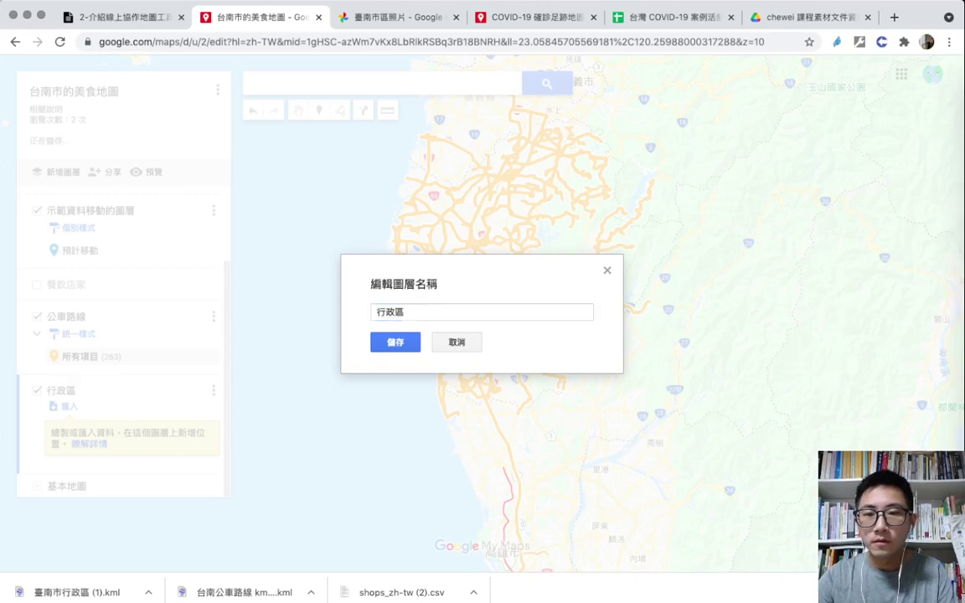
{"action": "key", "text": "Return"}
{"action": "left_click", "coordinate": [67, 407]}
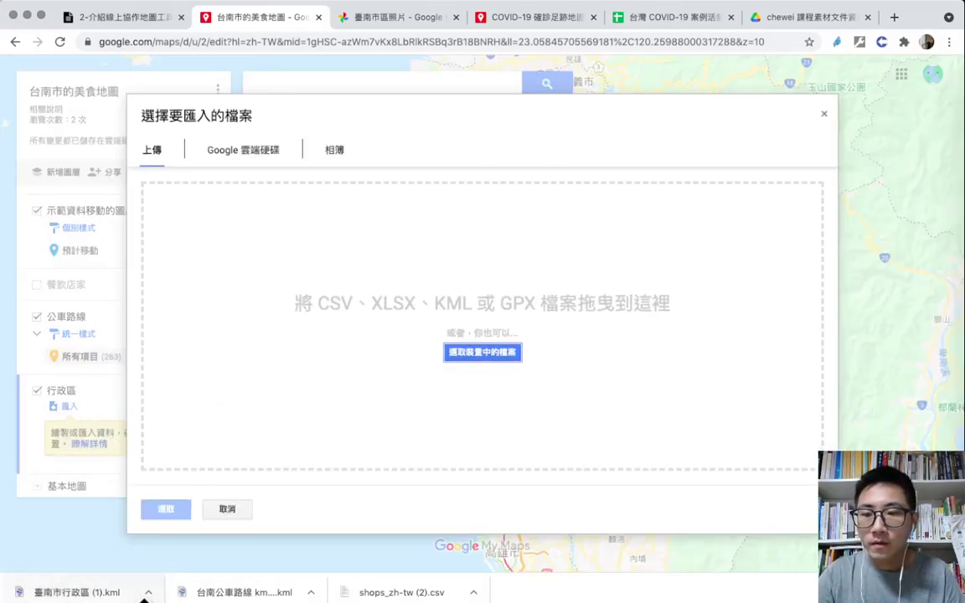
{"action": "left_click_drag", "start_coordinate": [95, 592], "coordinate": [378, 274]}
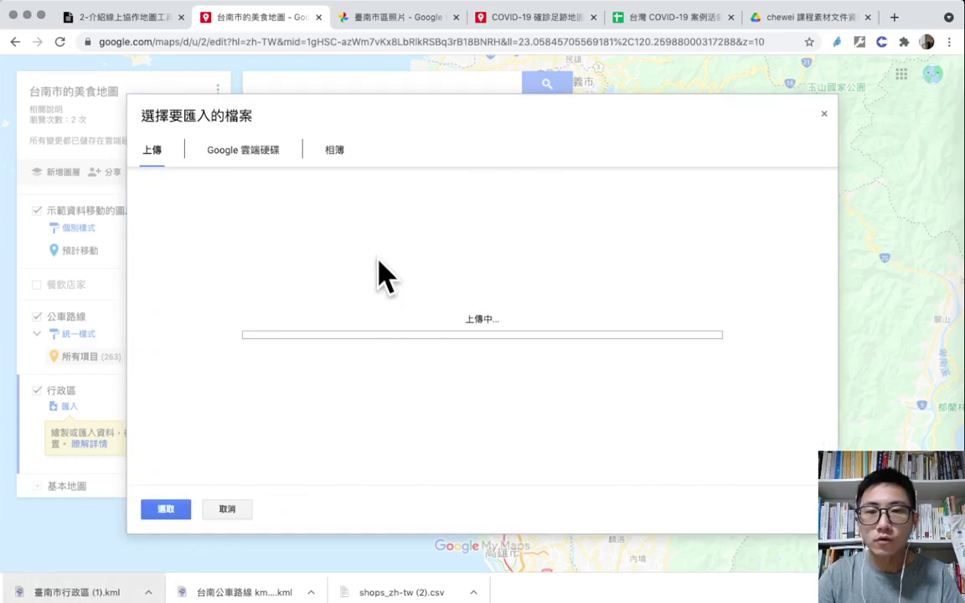
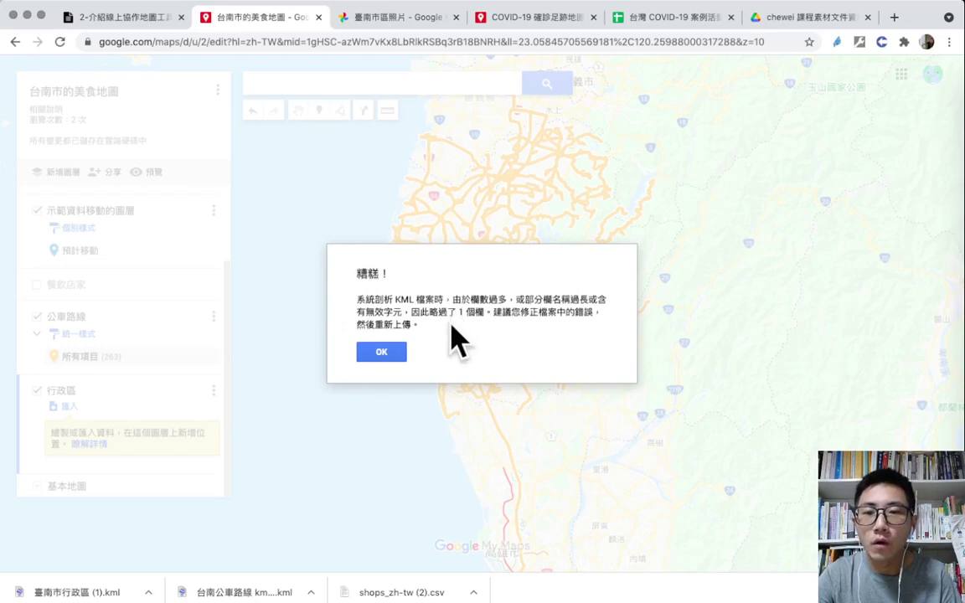
{"action": "left_click_drag", "start_coordinate": [448, 328], "coordinate": [358, 305]}
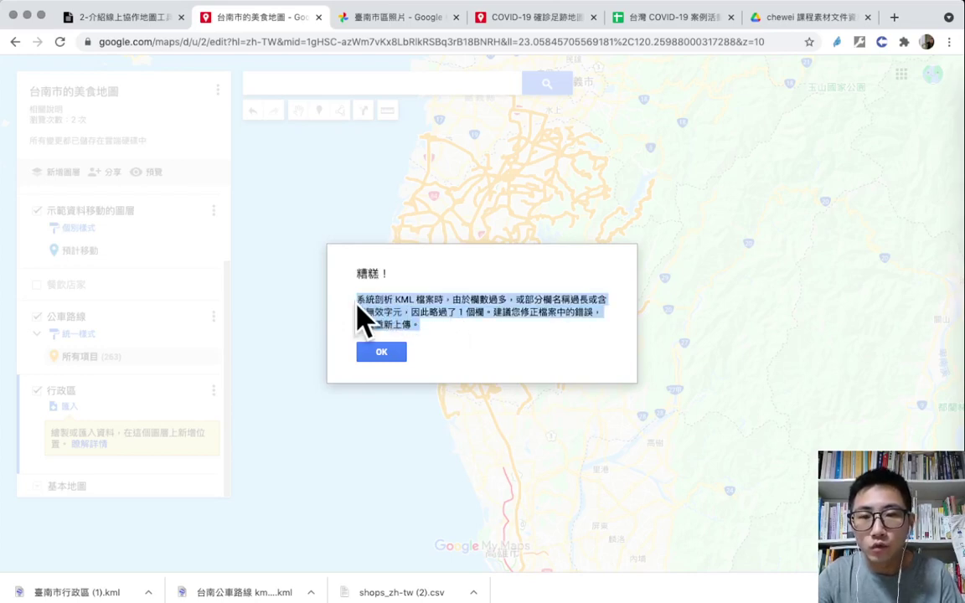
{"action": "left_click", "coordinate": [403, 309]}
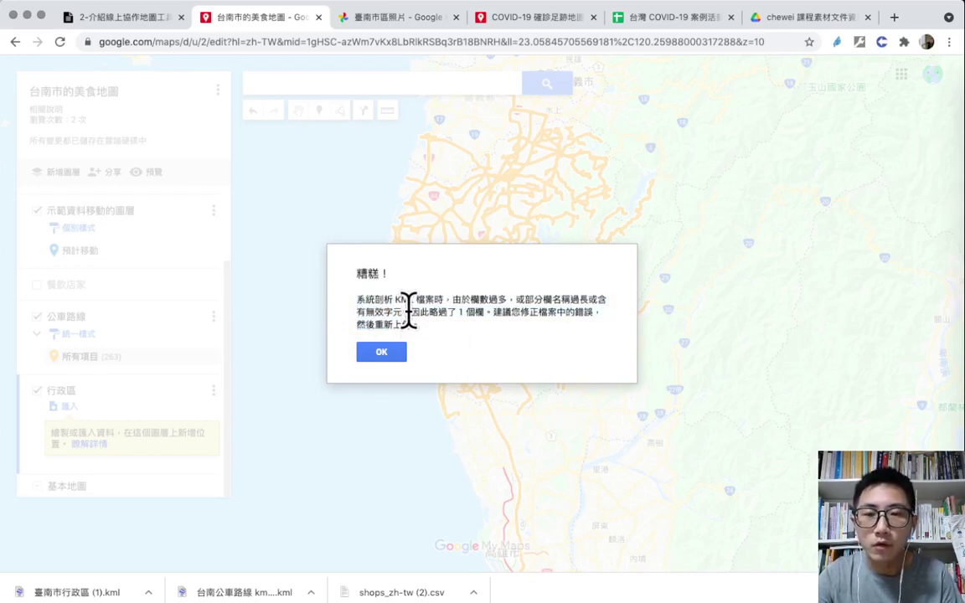
{"action": "left_click", "coordinate": [381, 353]}
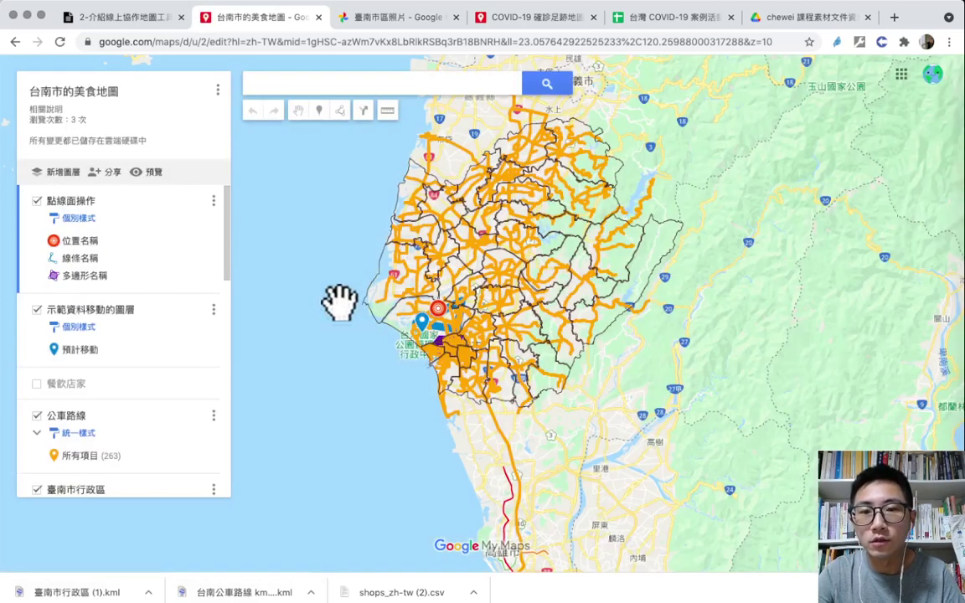
Check the attributes of the 七股區 district on the map, and set the 臺南市行政區 layer to the uniform style 統一樣式
{"action": "left_click_drag", "start_coordinate": [323, 318], "coordinate": [324, 339]}
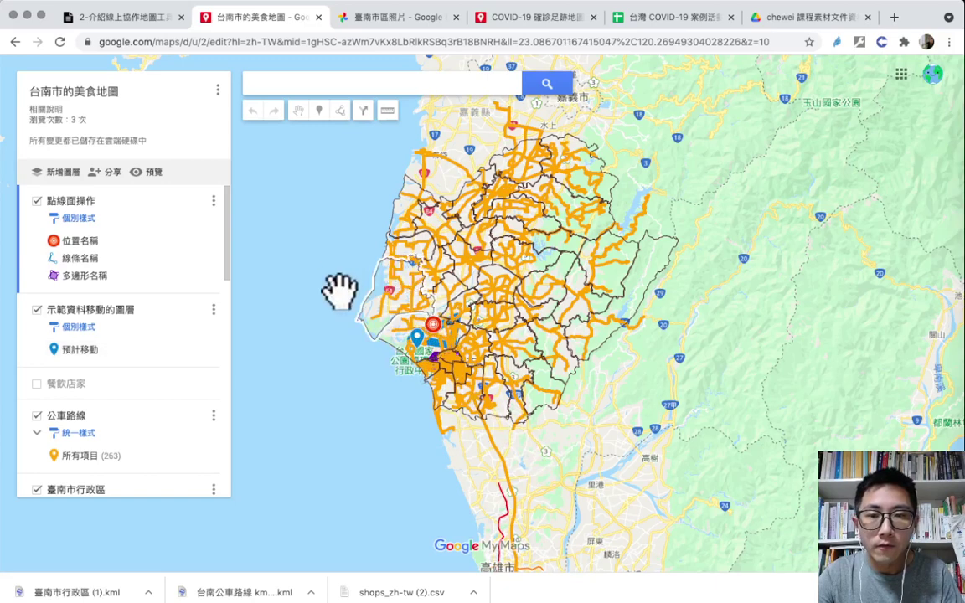
{"action": "left_click", "coordinate": [397, 313]}
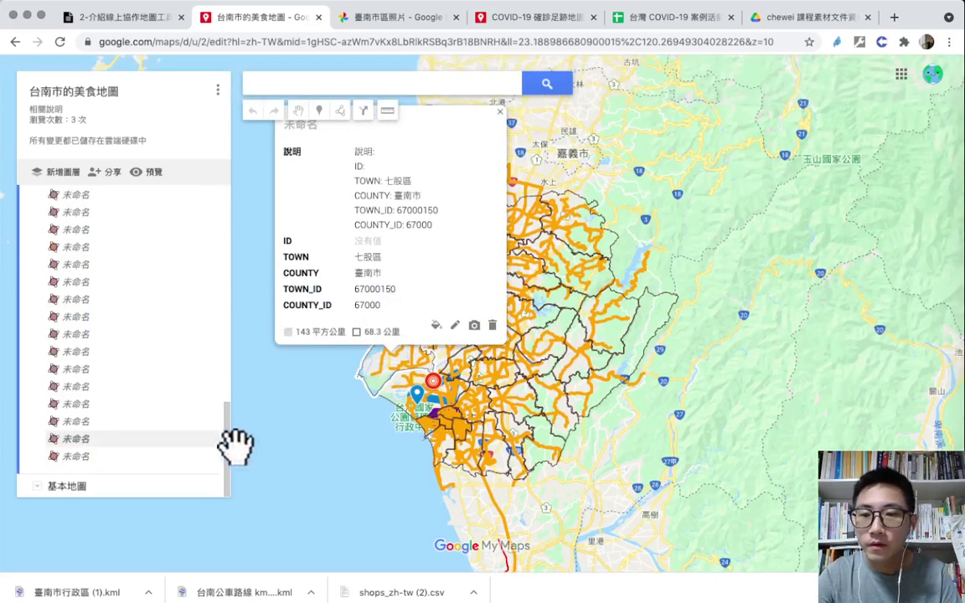
{"action": "left_click_drag", "start_coordinate": [232, 457], "coordinate": [233, 322]}
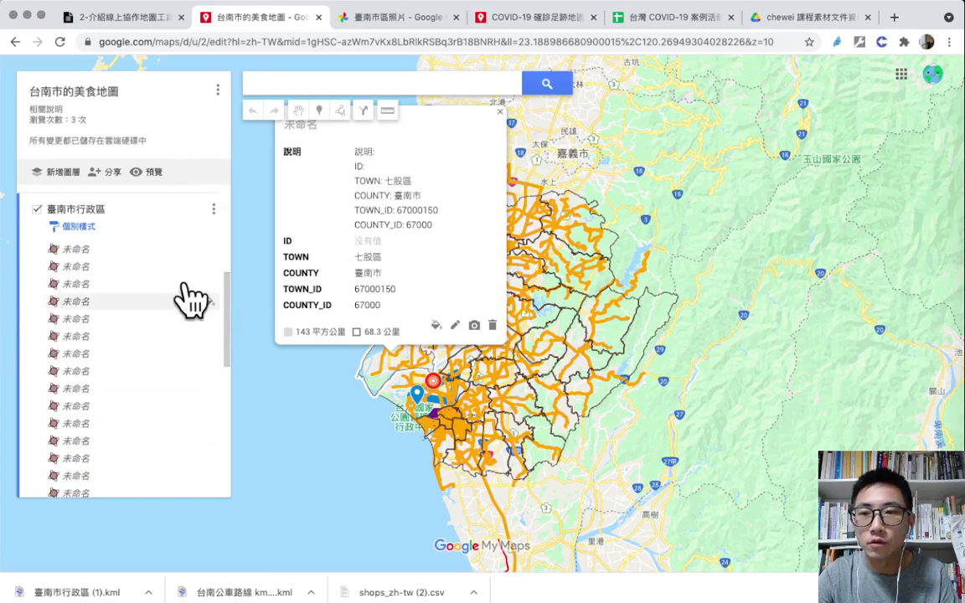
{"action": "left_click", "coordinate": [82, 222]}
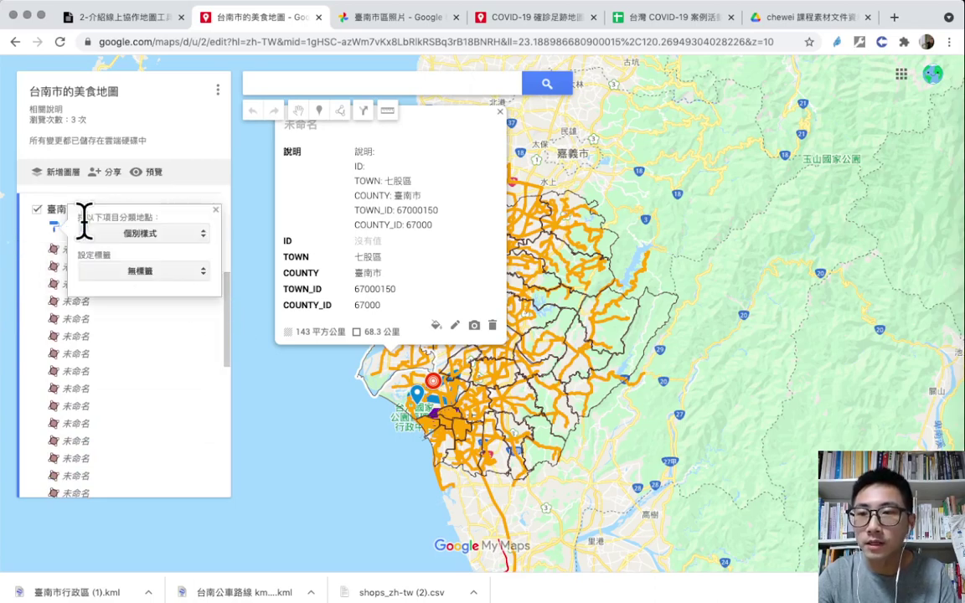
{"action": "left_click", "coordinate": [94, 235]}
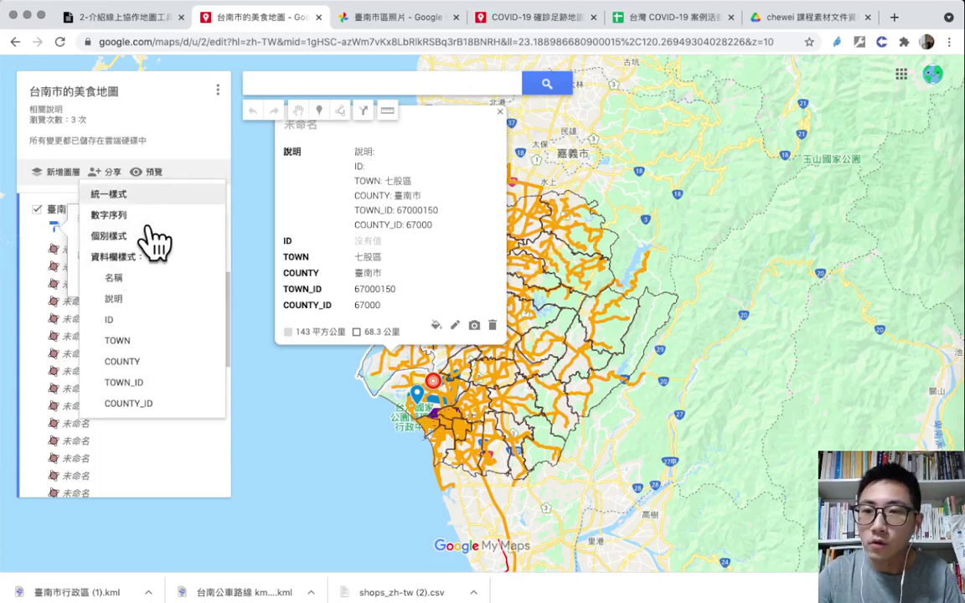
{"action": "left_click", "coordinate": [132, 197]}
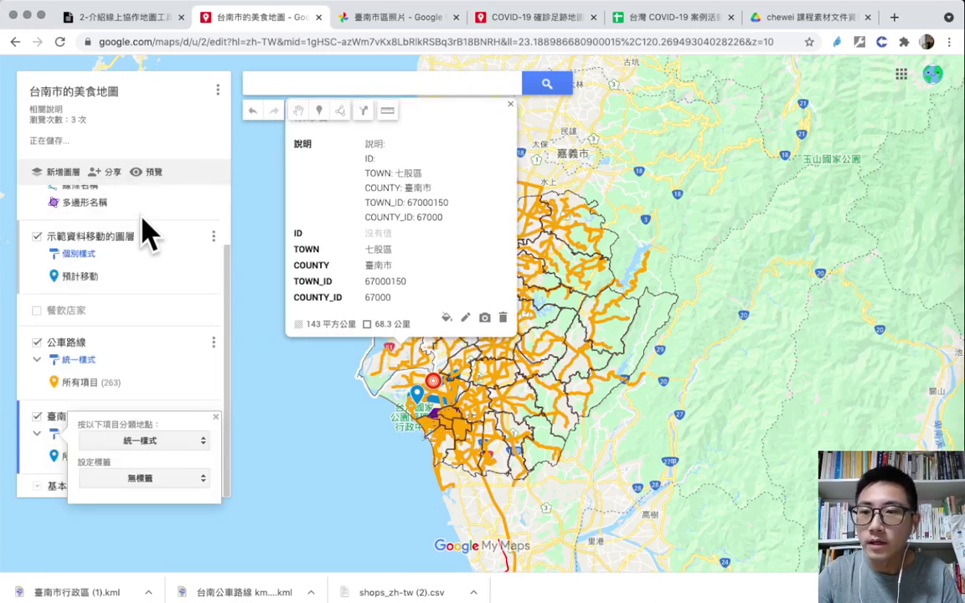
{"action": "left_click", "coordinate": [197, 442]}
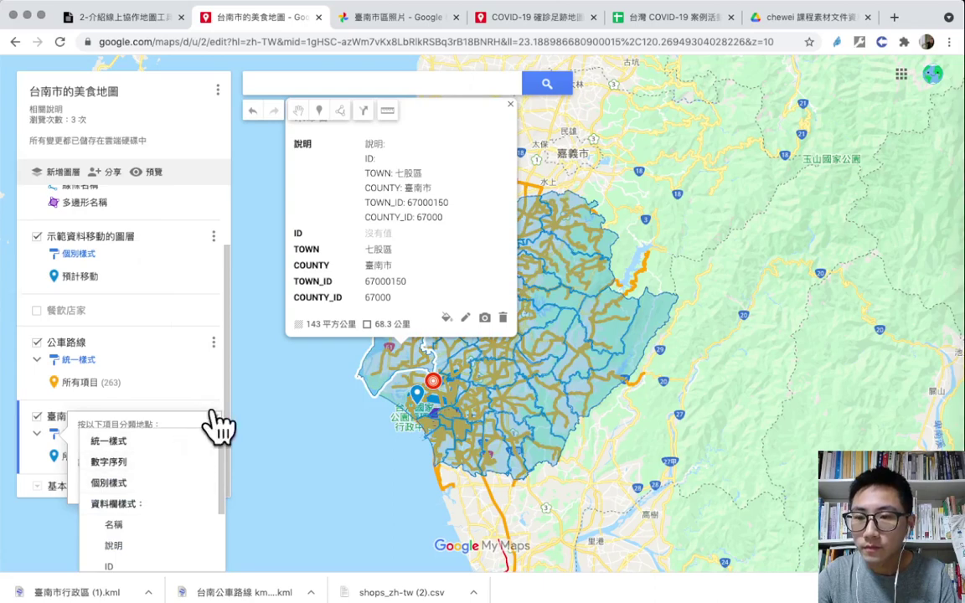
Make the polygon fill of all items in the 臺南市行政區 layer fully transparent and color them purple
{"action": "left_click", "coordinate": [446, 319]}
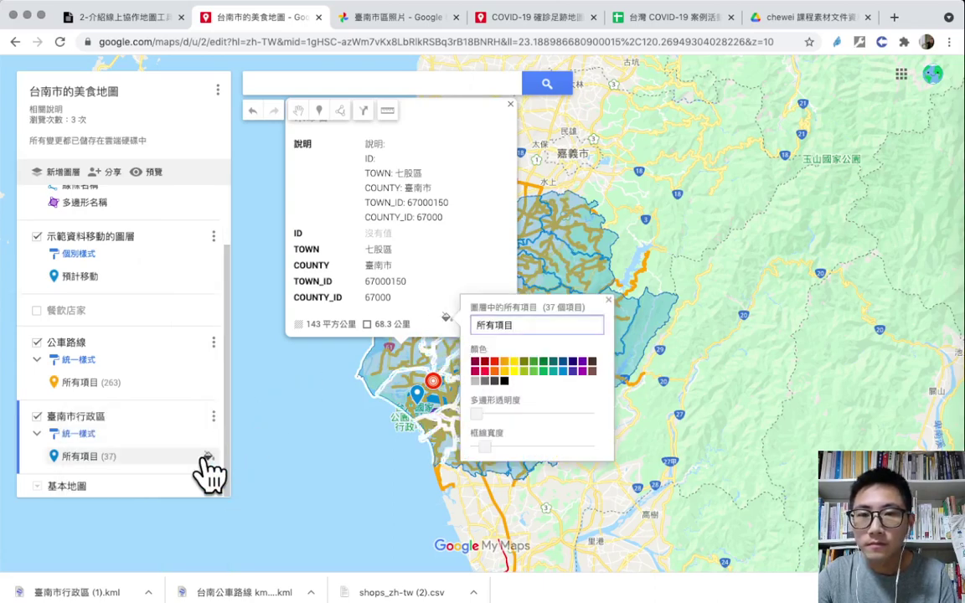
{"action": "left_click", "coordinate": [208, 457]}
{"action": "left_click", "coordinate": [209, 458]}
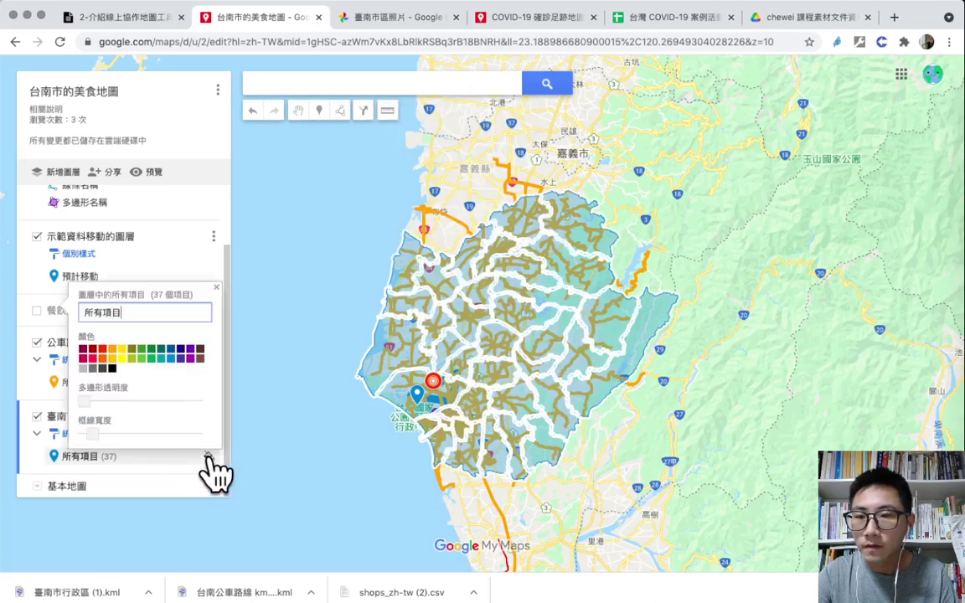
{"action": "left_click", "coordinate": [90, 404]}
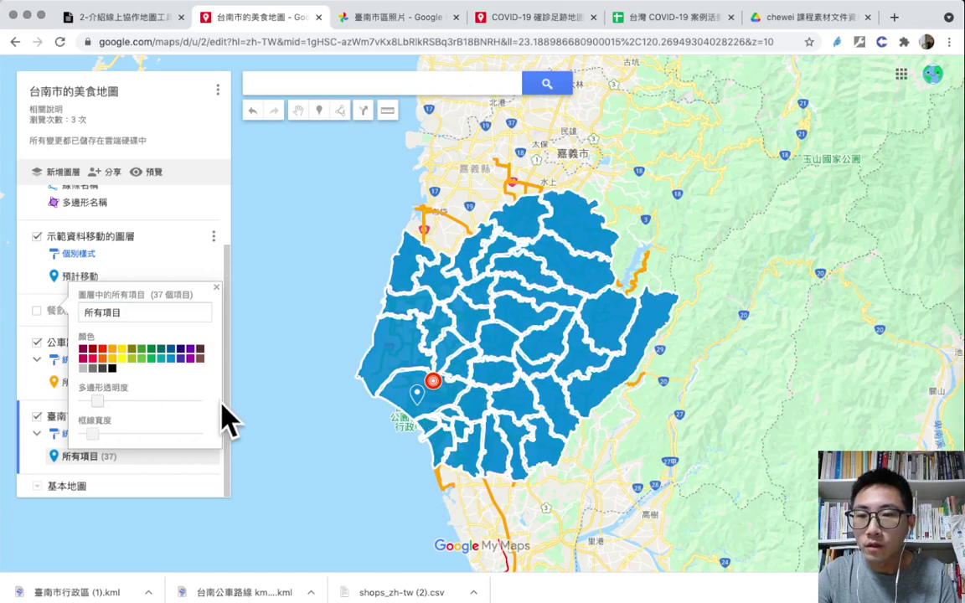
{"action": "left_click_drag", "start_coordinate": [226, 419], "coordinate": [237, 425]}
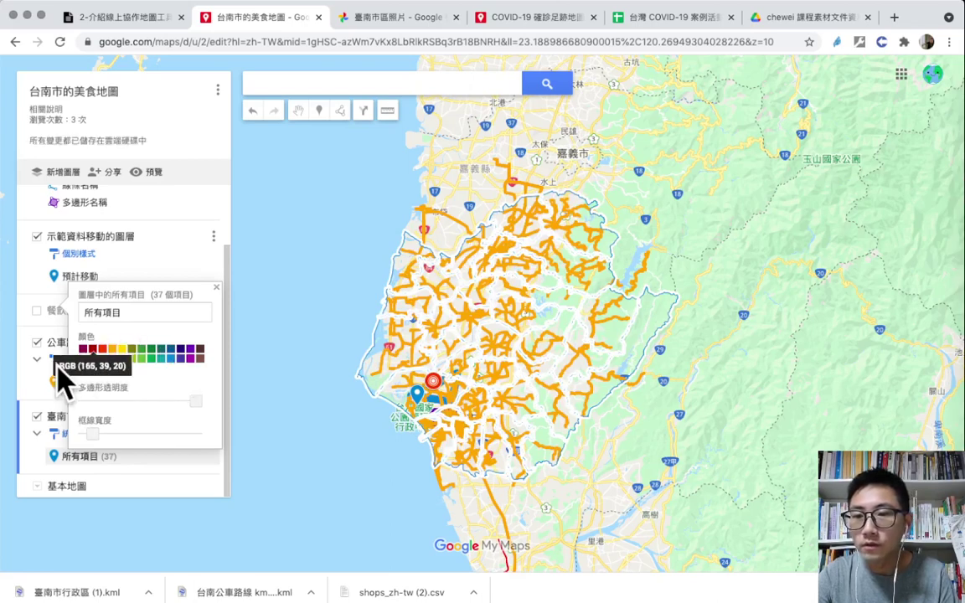
{"action": "left_click", "coordinate": [190, 358]}
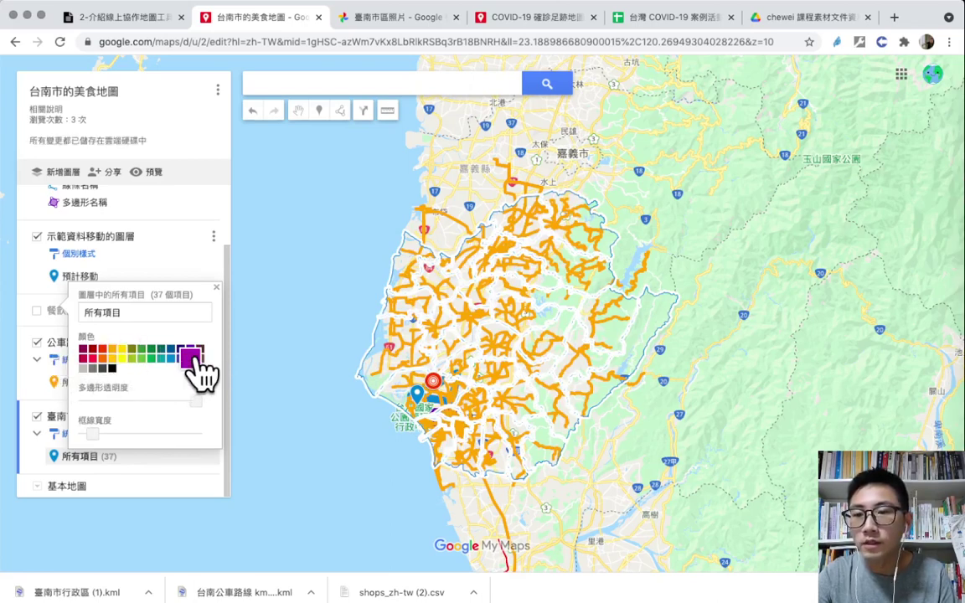
{"action": "left_click", "coordinate": [284, 330]}
{"action": "mouse_move", "coordinate": [299, 328]}
{"action": "left_mouse_down"}
{"action": "mouse_move", "coordinate": [299, 271]}
{"action": "mouse_move", "coordinate": [313, 314]}
{"action": "left_mouse_up"}
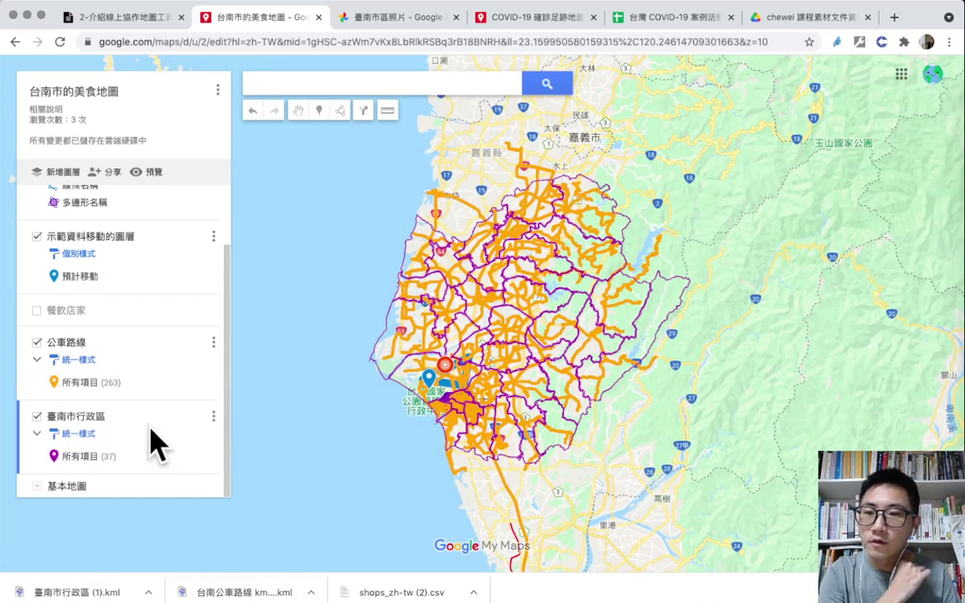
Show the 餐飲店家 layer again and view it on the map together with the bus routes and districts
{"action": "left_click", "coordinate": [38, 312]}
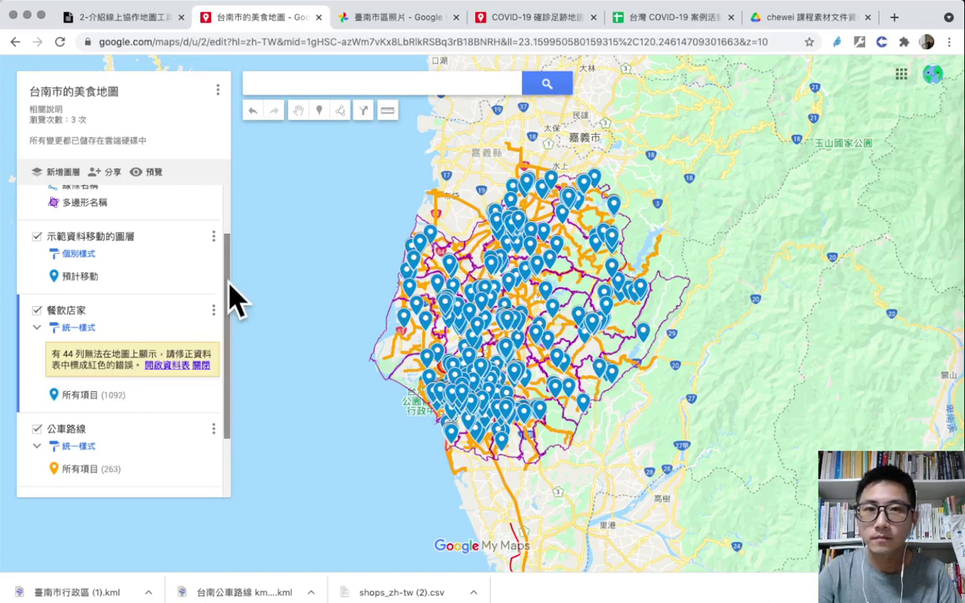
{"action": "left_click_drag", "start_coordinate": [295, 333], "coordinate": [312, 323]}
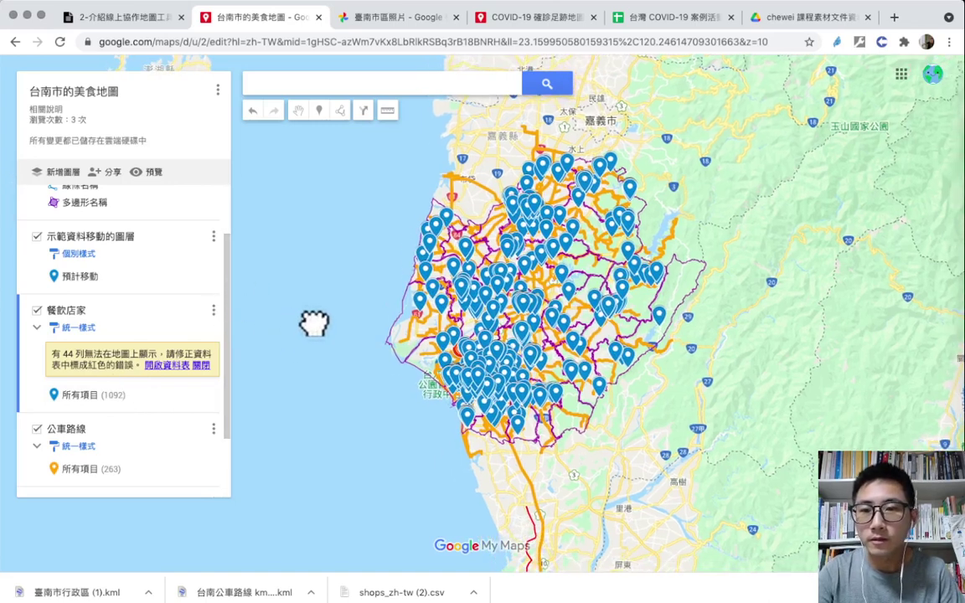
{"action": "left_click_drag", "start_coordinate": [227, 284], "coordinate": [237, 355]}
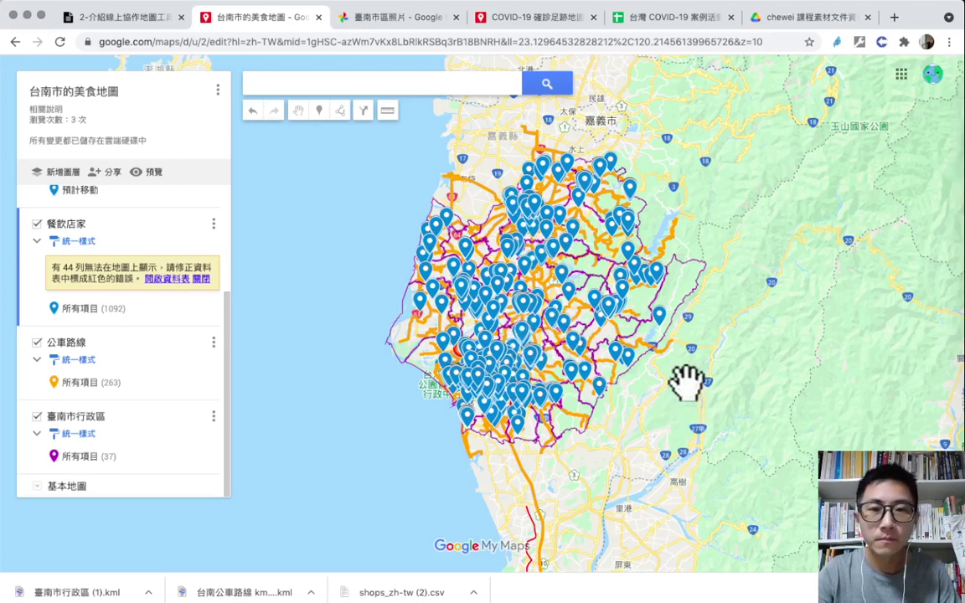
{"action": "left_click_drag", "start_coordinate": [685, 378], "coordinate": [641, 396]}
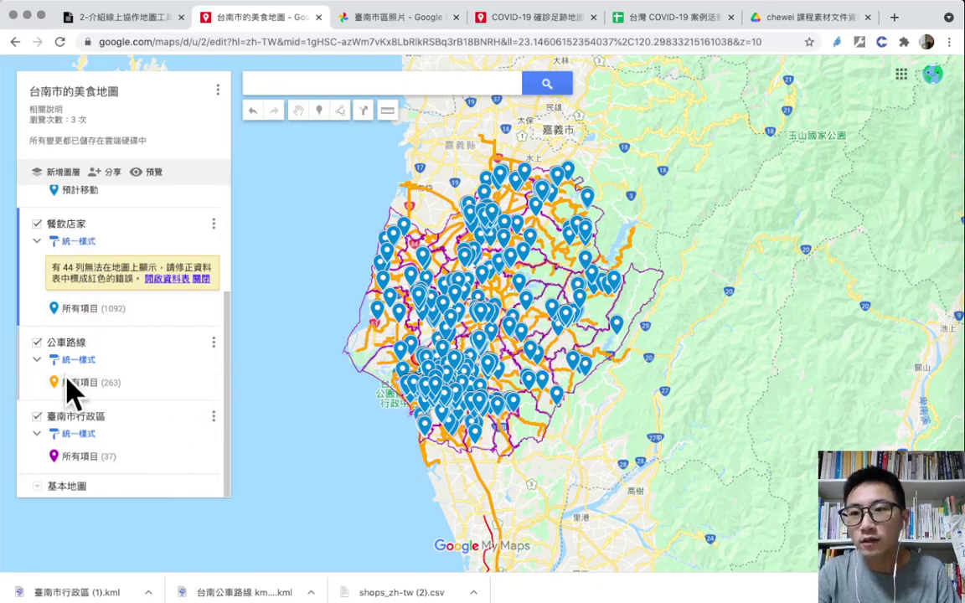
Try the 深色自然景觀圖 and satellite base maps, and set the base map to the pale style with light lavender-blue sea
{"action": "left_click", "coordinate": [37, 487]}
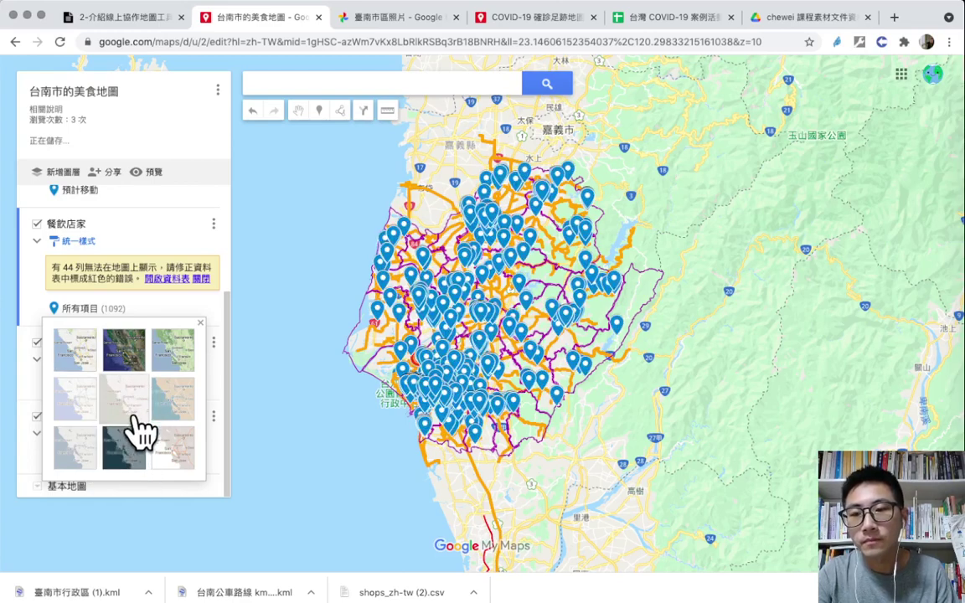
{"action": "left_click", "coordinate": [126, 451]}
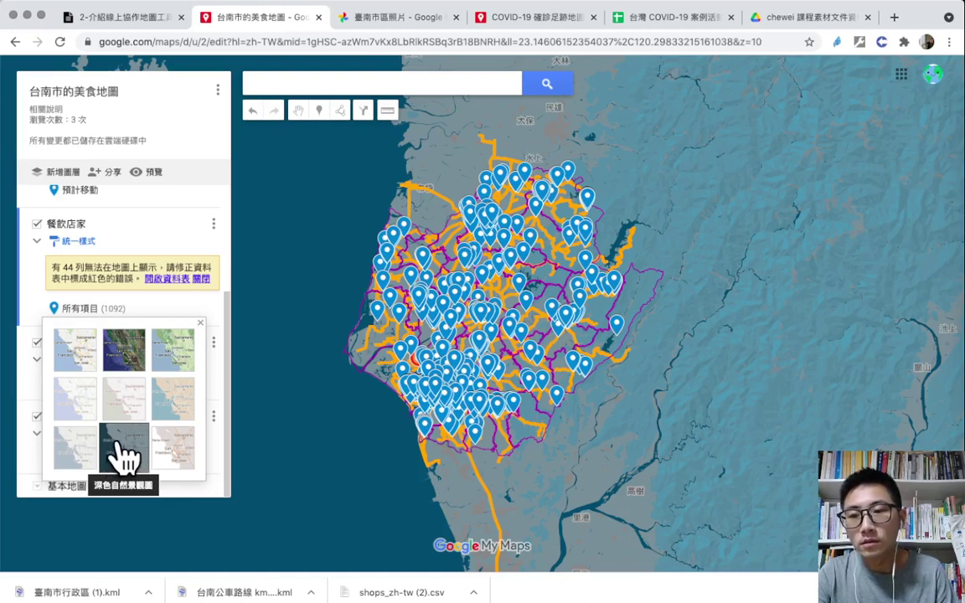
{"action": "left_click", "coordinate": [123, 368]}
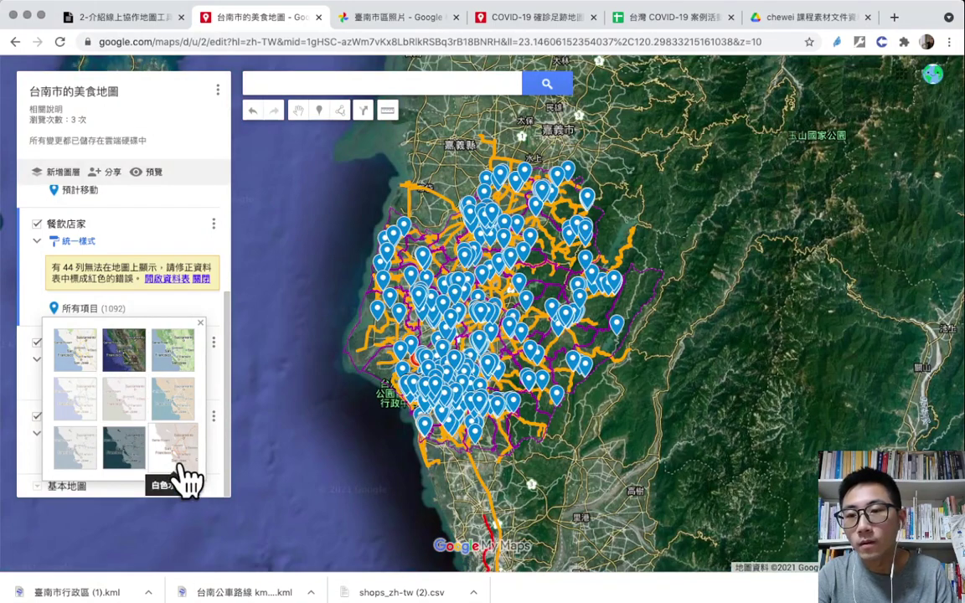
{"action": "left_click", "coordinate": [84, 413]}
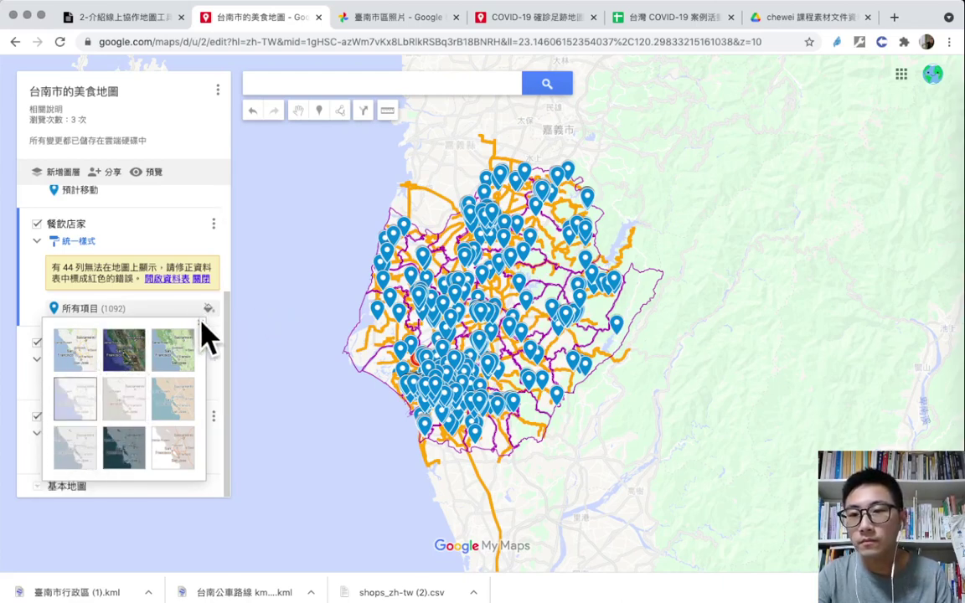
{"action": "left_click", "coordinate": [172, 252]}
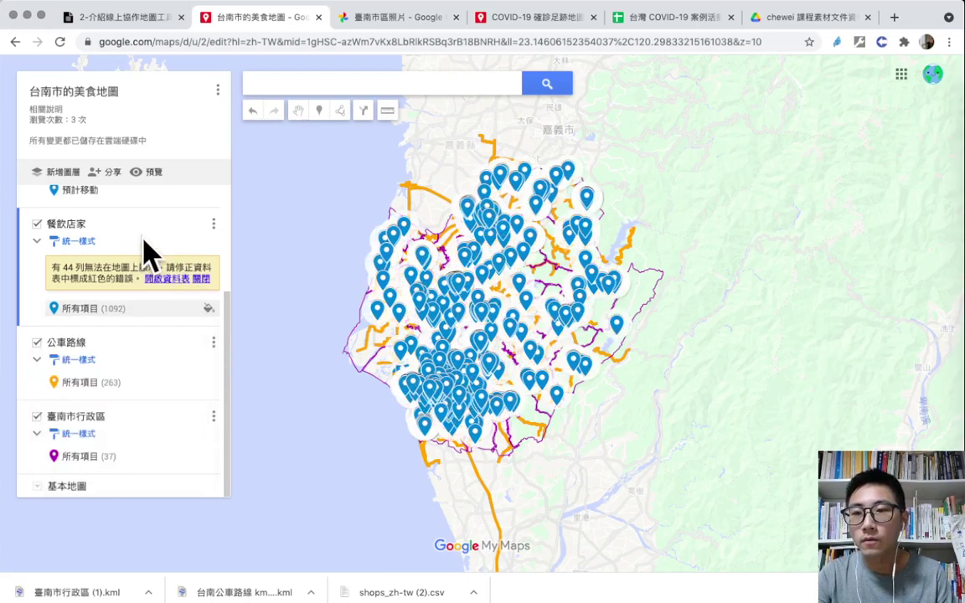
Change the icon of all items in the 餐飲店家 layer to the small dot from the 形狀 icon set
{"action": "left_click", "coordinate": [209, 308]}
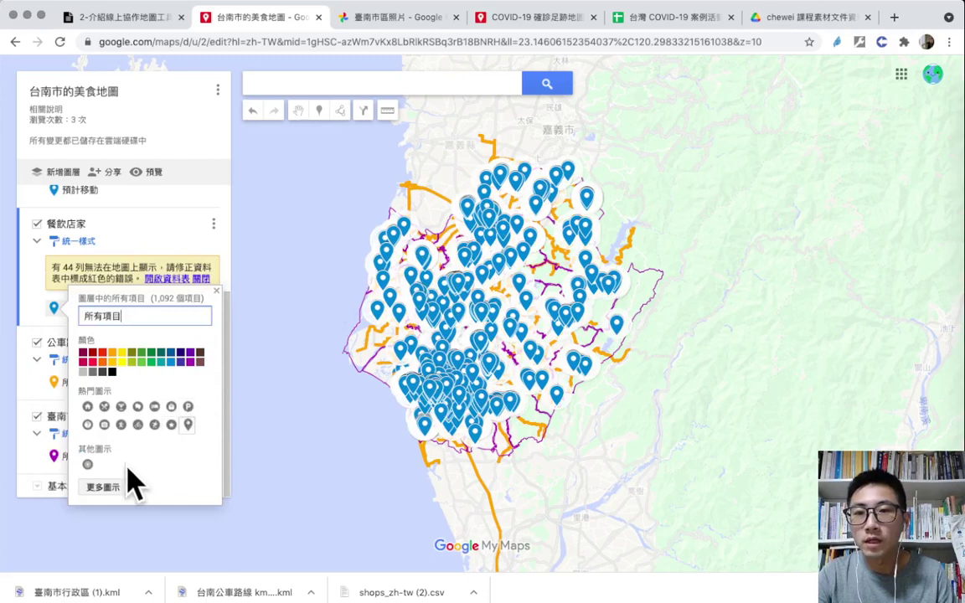
{"action": "left_click", "coordinate": [107, 489]}
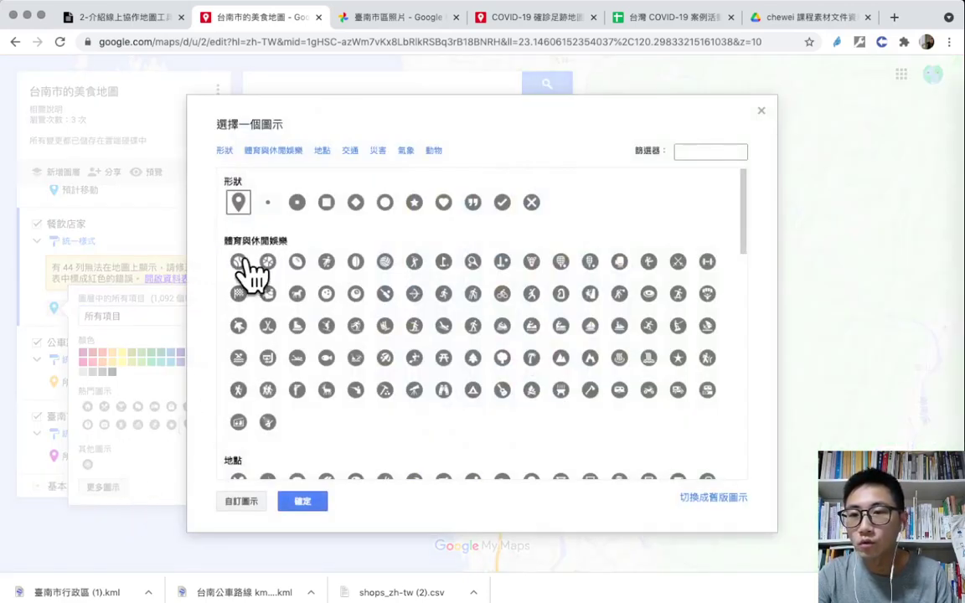
{"action": "left_click", "coordinate": [268, 204]}
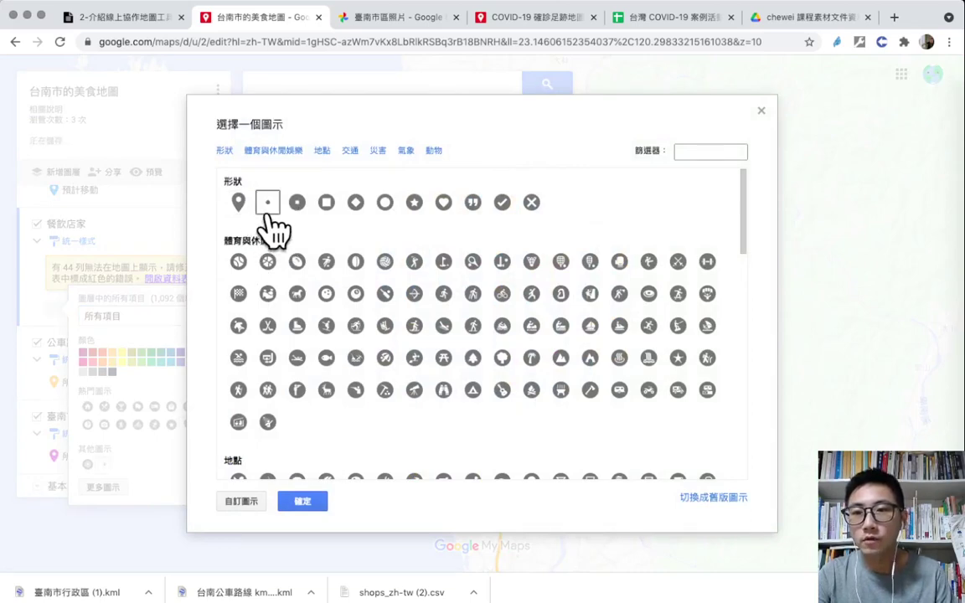
{"action": "left_click", "coordinate": [303, 502]}
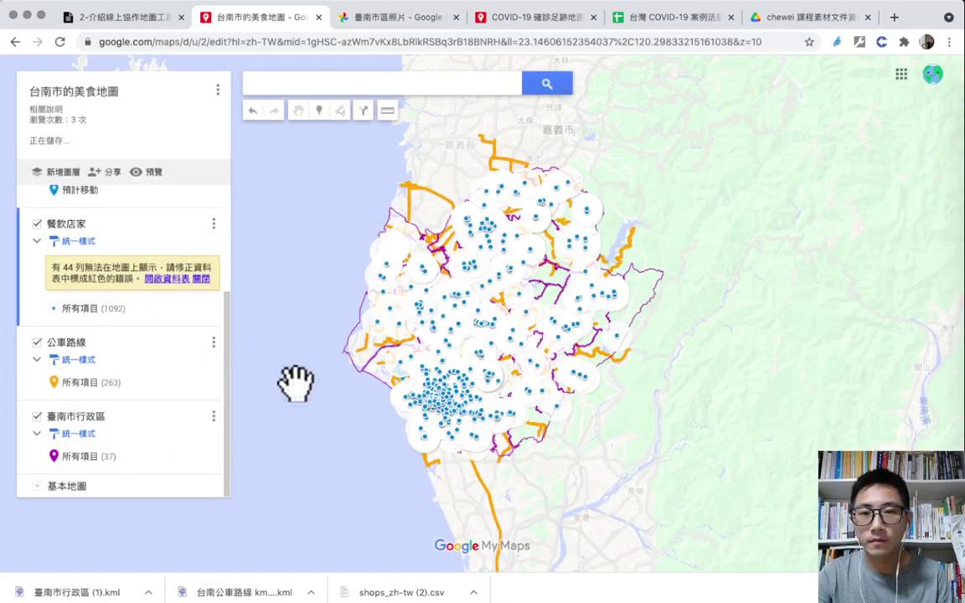
{"action": "left_click_drag", "start_coordinate": [295, 334], "coordinate": [309, 358]}
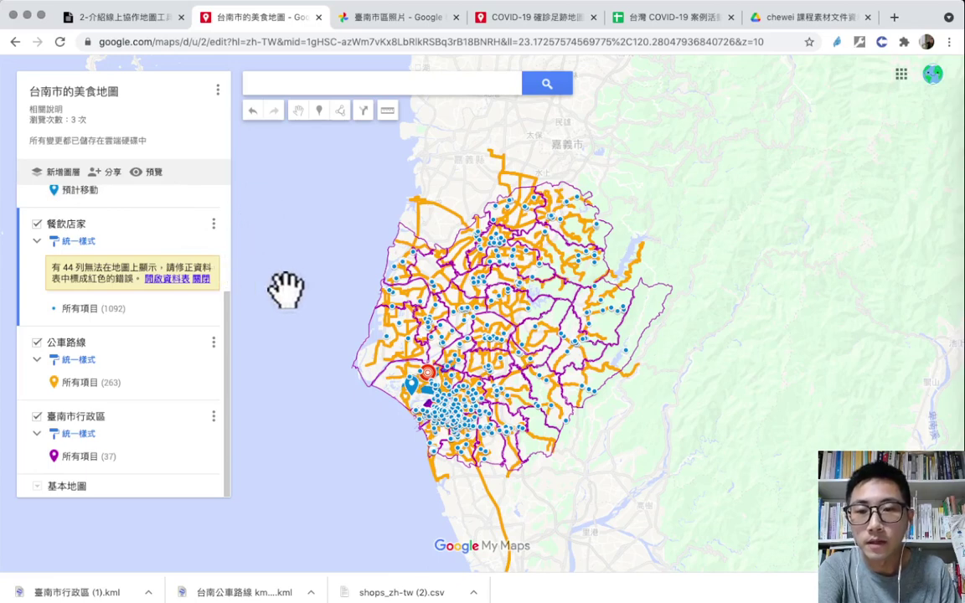
{"action": "left_click_drag", "start_coordinate": [314, 295], "coordinate": [311, 298]}
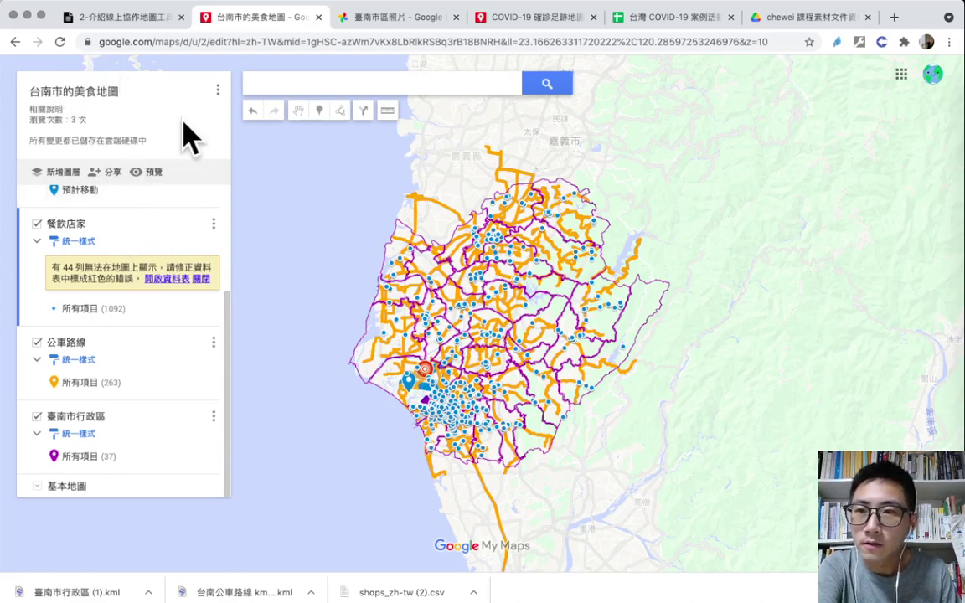
Preview the map in view-only mode in a separate tab and examine the Tainan layers close up
{"action": "left_click", "coordinate": [154, 172]}
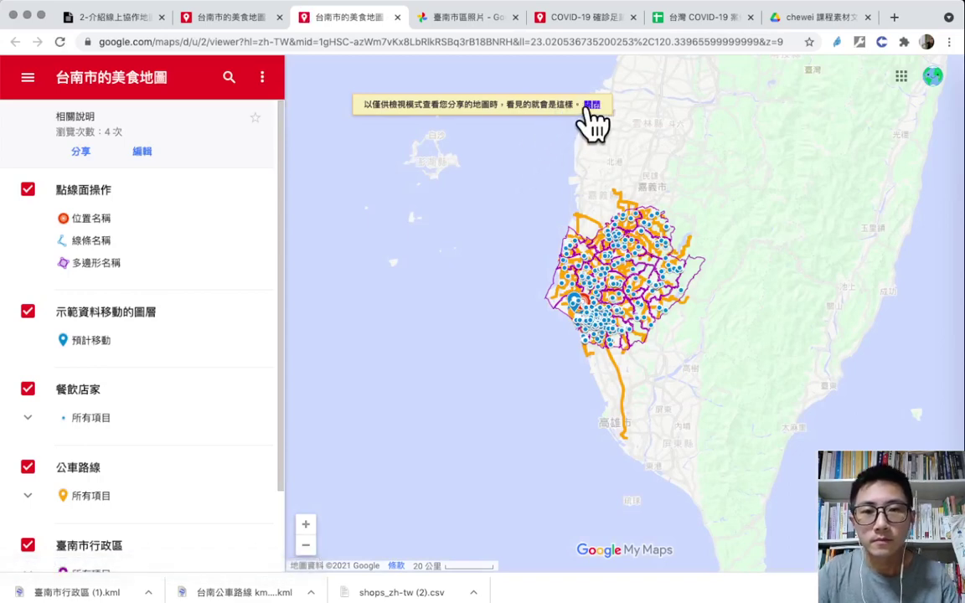
{"action": "left_click", "coordinate": [589, 107]}
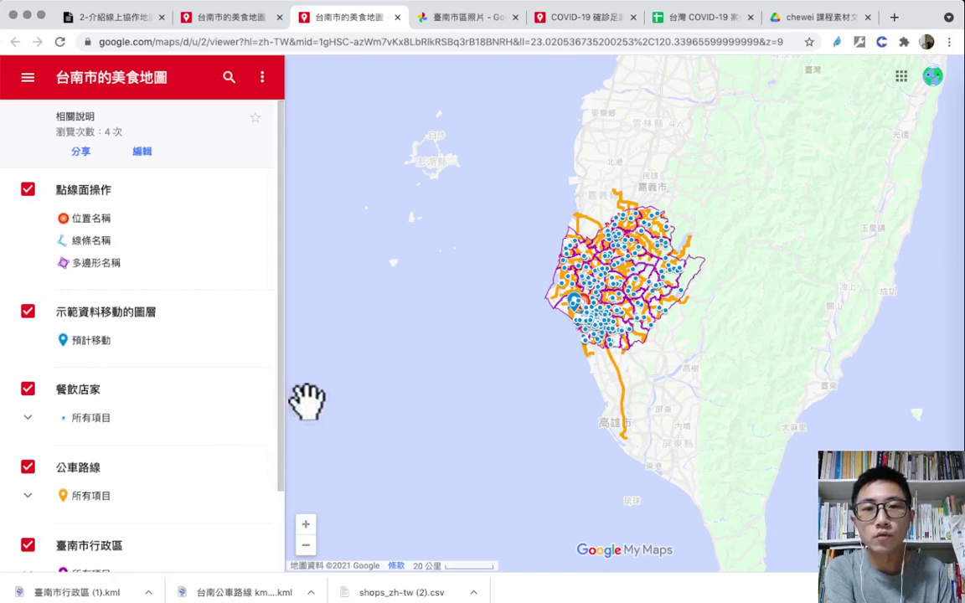
{"action": "left_click_drag", "start_coordinate": [566, 390], "coordinate": [513, 418]}
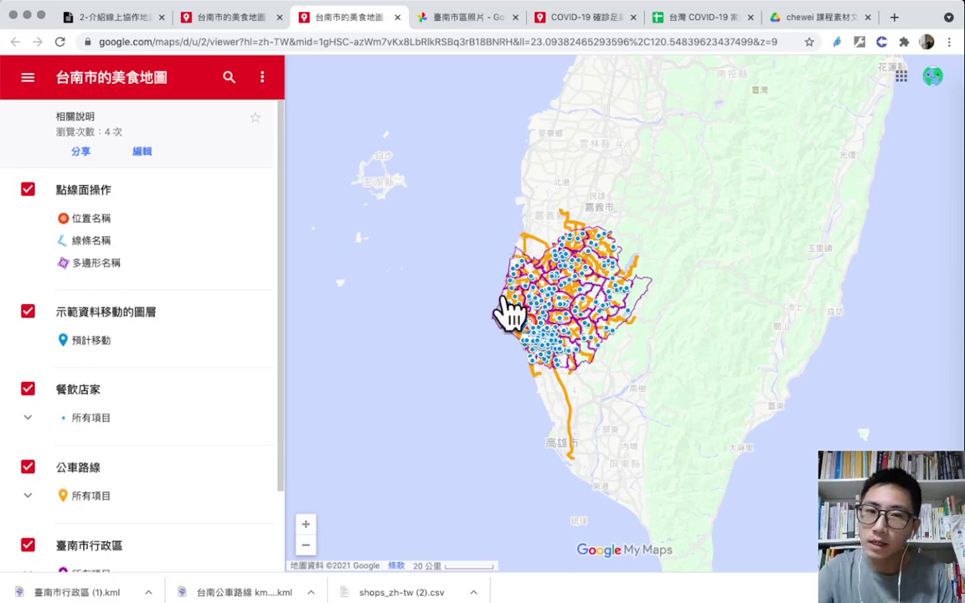
{"action": "scroll", "coordinate": [510, 312], "scroll_direction": "up", "scroll_amount": 2}
{"action": "scroll", "coordinate": [561, 316], "scroll_direction": "up", "scroll_amount": 2}
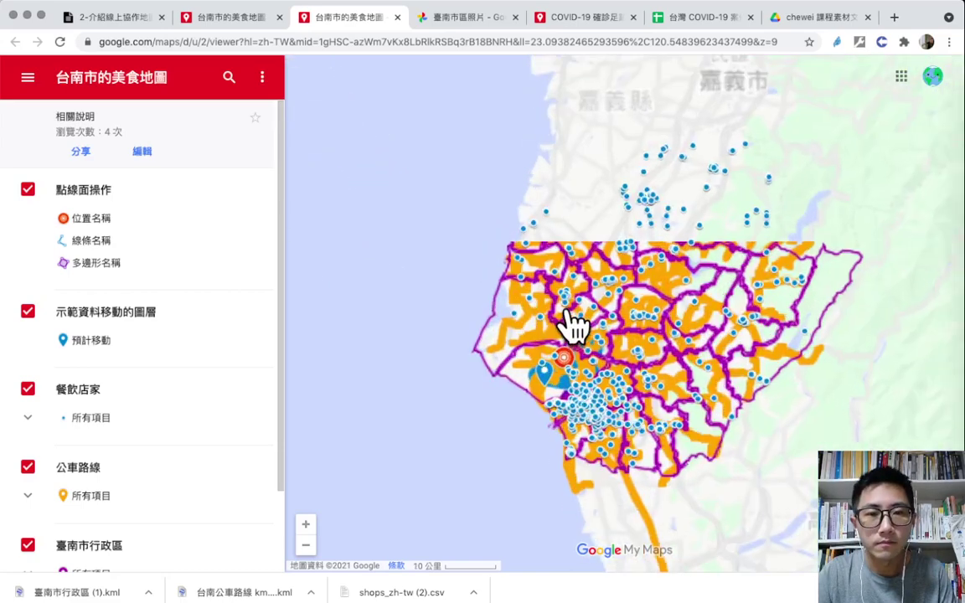
{"action": "scroll", "coordinate": [694, 301], "scroll_direction": "up", "scroll_amount": 2}
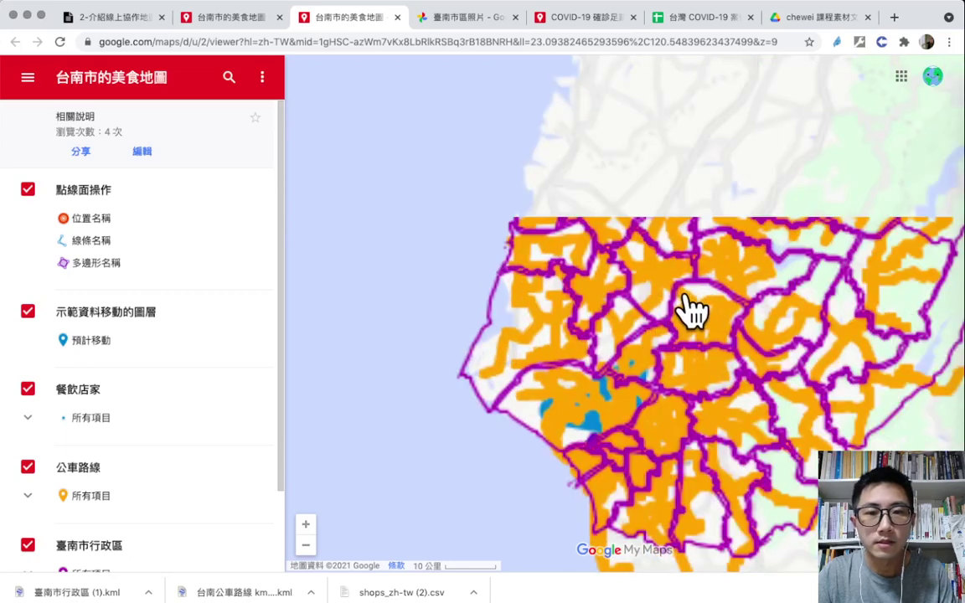
{"action": "left_click_drag", "start_coordinate": [645, 261], "coordinate": [581, 237]}
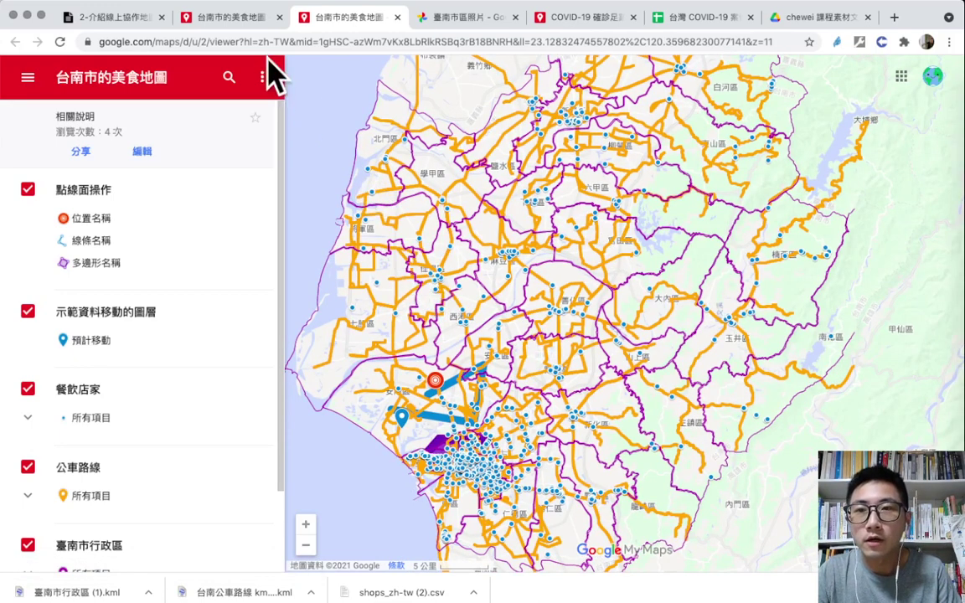
In the map editor, save a closer view filled by Tainan's districts as the map's default view
{"action": "left_click", "coordinate": [243, 23]}
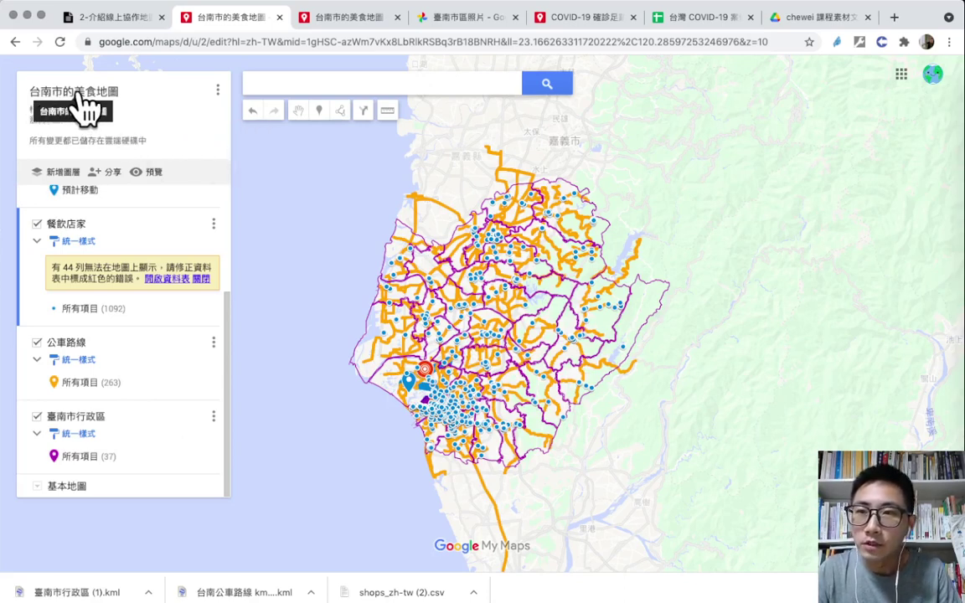
{"action": "left_click", "coordinate": [218, 91]}
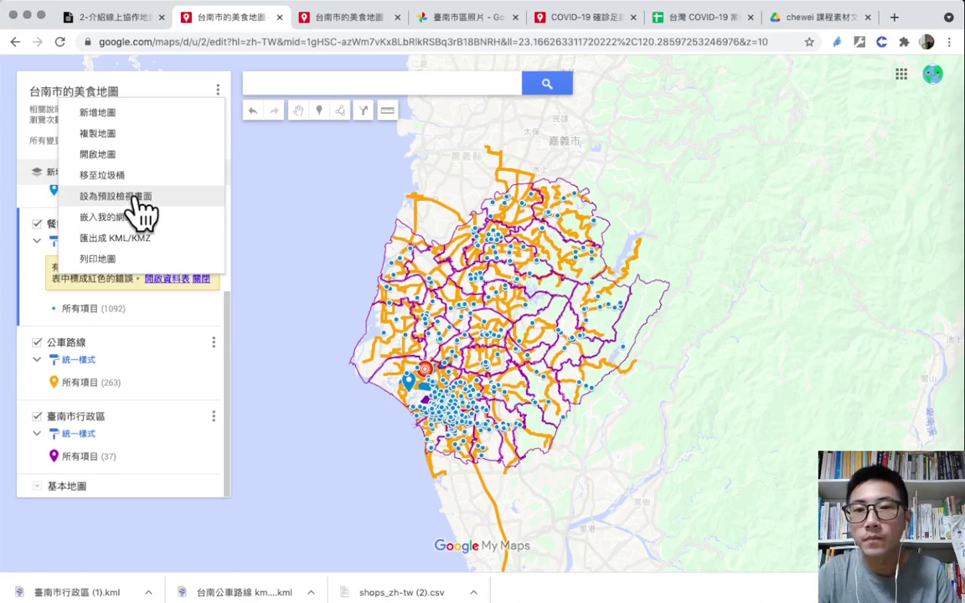
{"action": "left_click", "coordinate": [314, 222]}
{"action": "scroll", "coordinate": [340, 204], "scroll_direction": "down", "scroll_amount": 3}
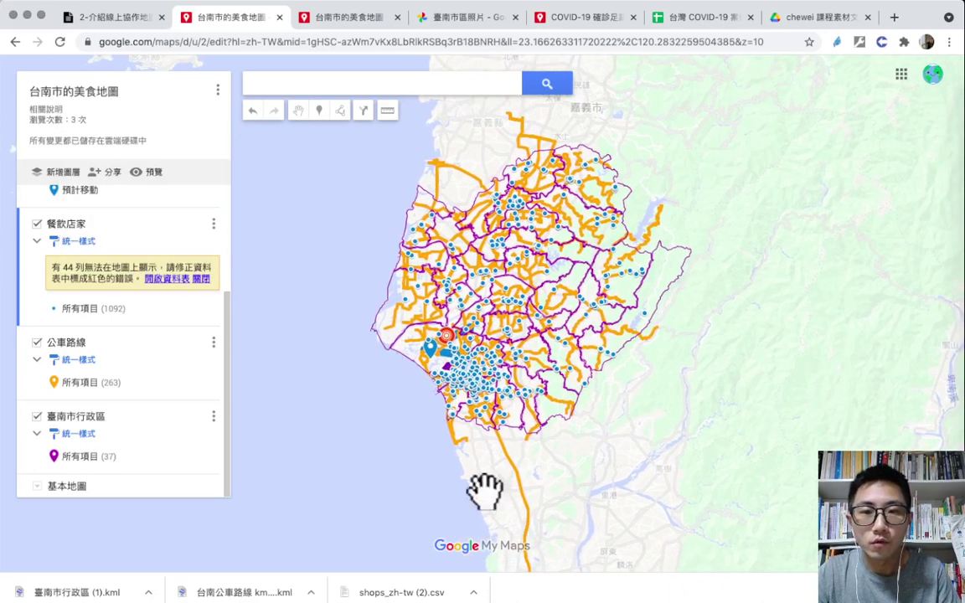
{"action": "key", "text": "plus"}
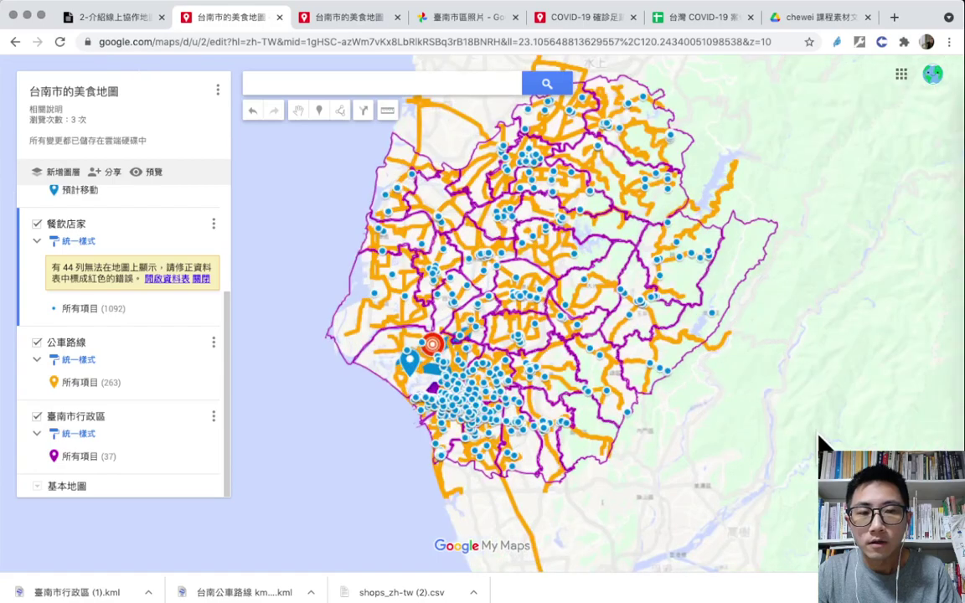
{"action": "key", "text": "plus"}
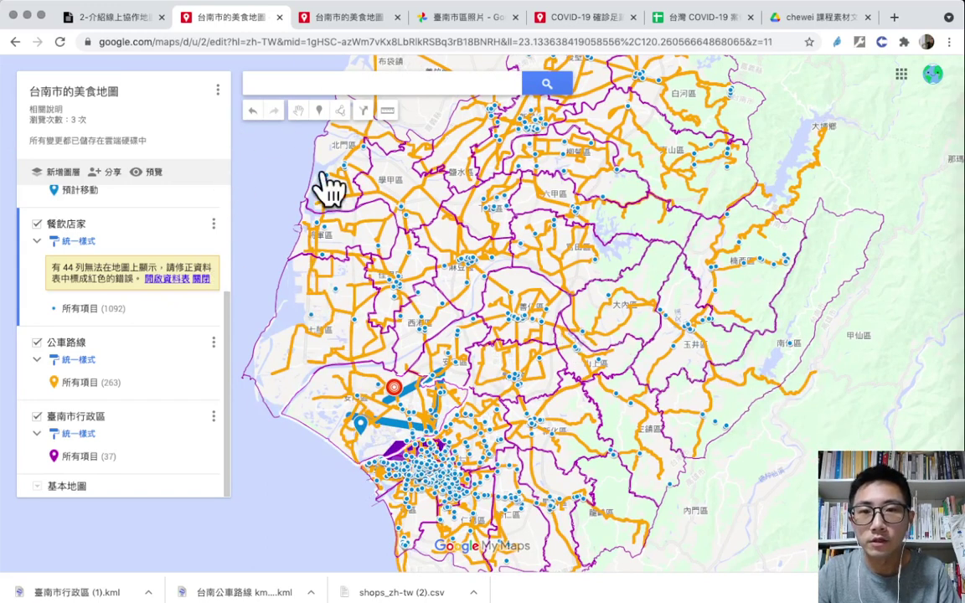
{"action": "left_click", "coordinate": [218, 91]}
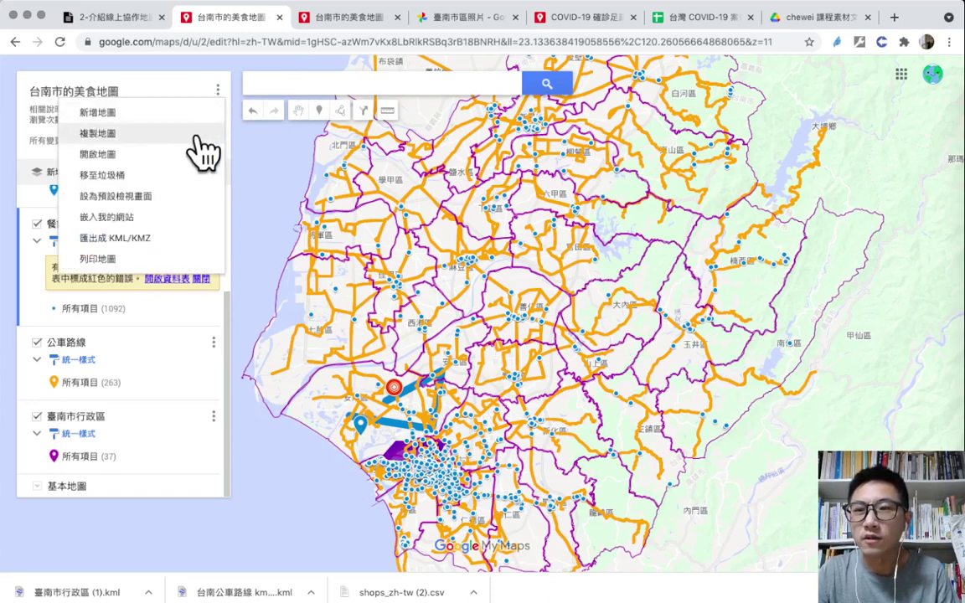
{"action": "left_click", "coordinate": [111, 199]}
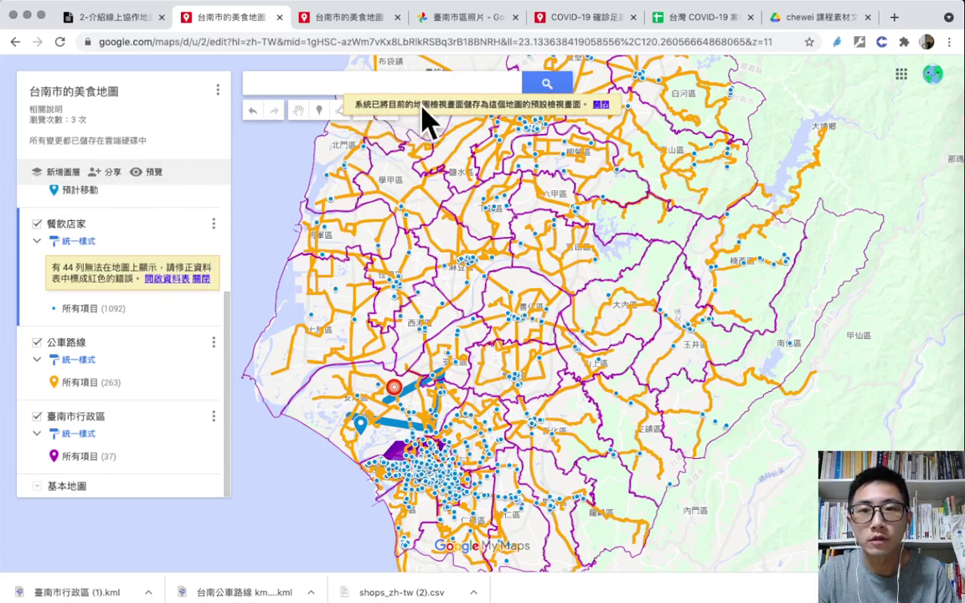
{"action": "left_click", "coordinate": [600, 105]}
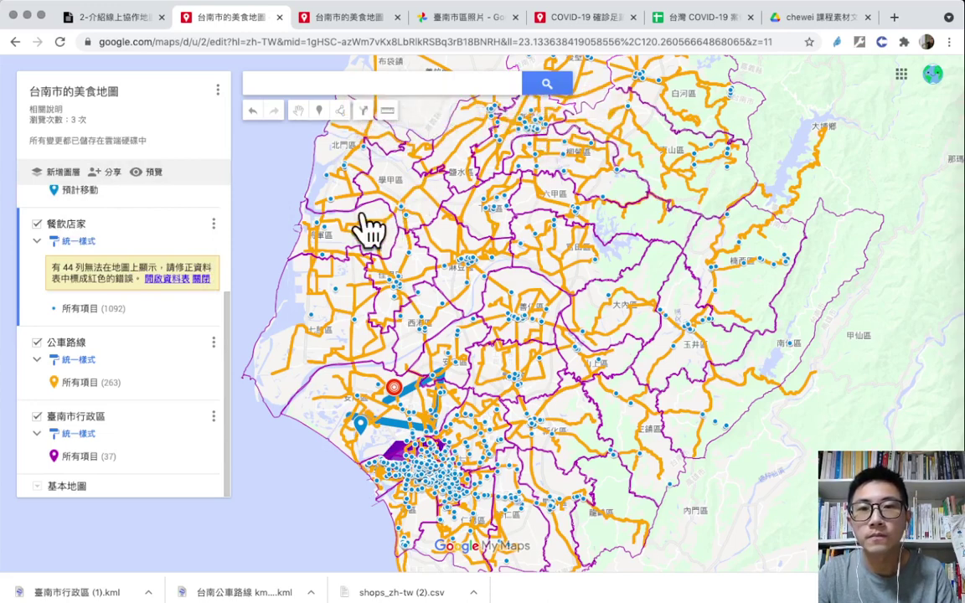
Reload the view-only preview of the map to check its starting view
{"action": "left_click", "coordinate": [352, 33]}
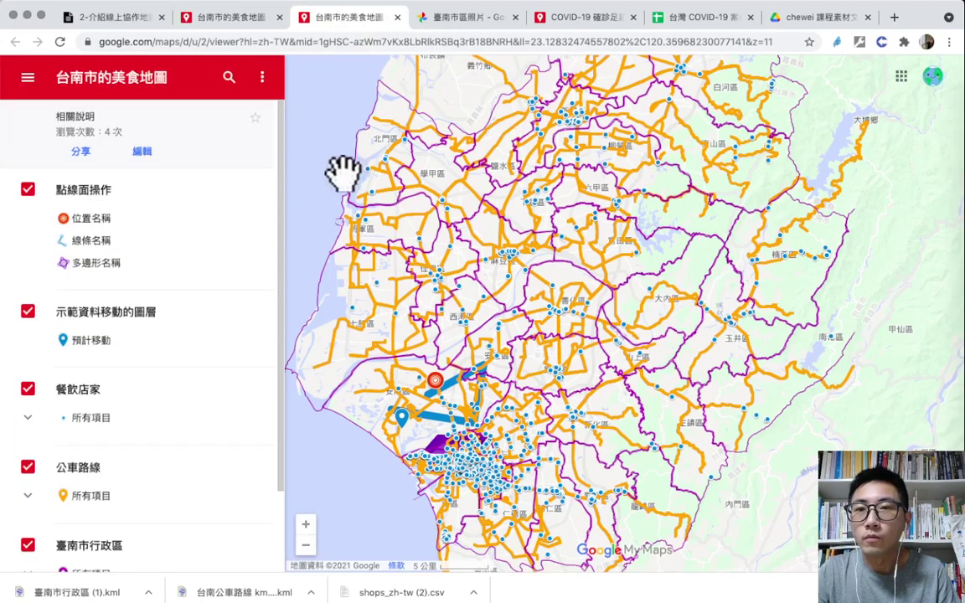
{"action": "scroll", "coordinate": [360, 197], "scroll_direction": "down", "scroll_amount": 5}
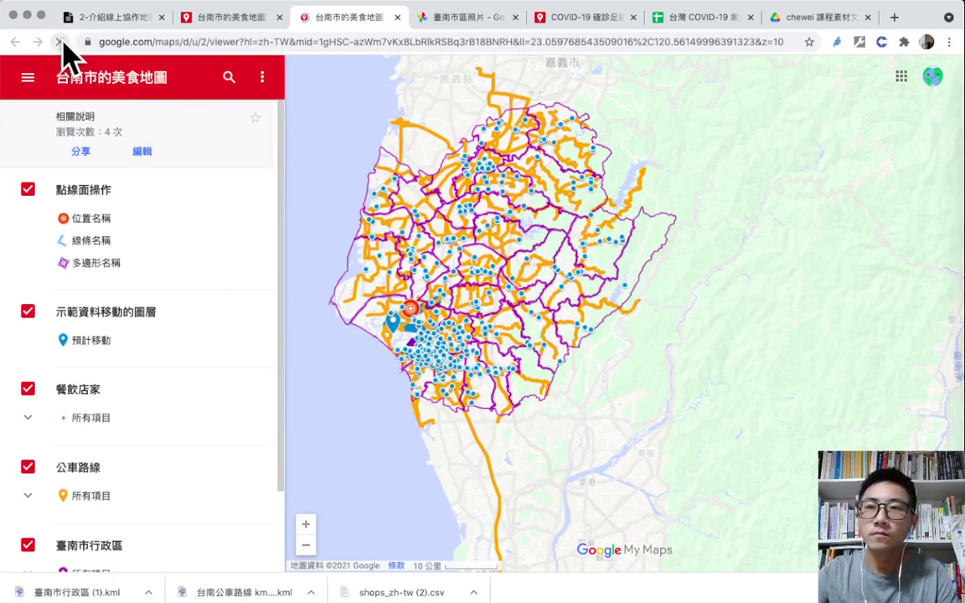
{"action": "left_click", "coordinate": [60, 41]}
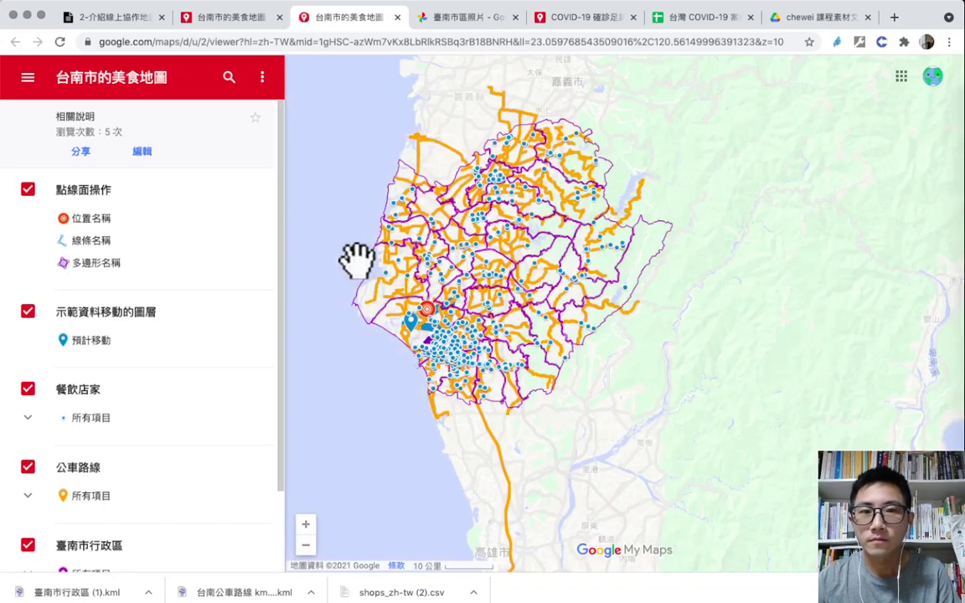
{"action": "left_click_drag", "start_coordinate": [355, 260], "coordinate": [391, 285]}
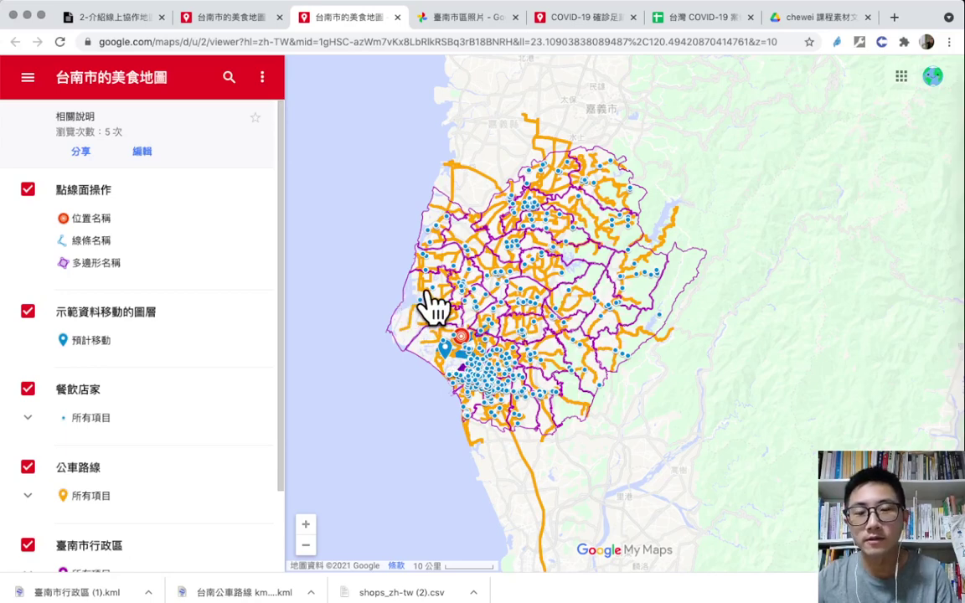
Back in the map editor, try to embed the map in a website
{"action": "left_click", "coordinate": [224, 18]}
{"action": "left_click_drag", "start_coordinate": [259, 198], "coordinate": [281, 217]}
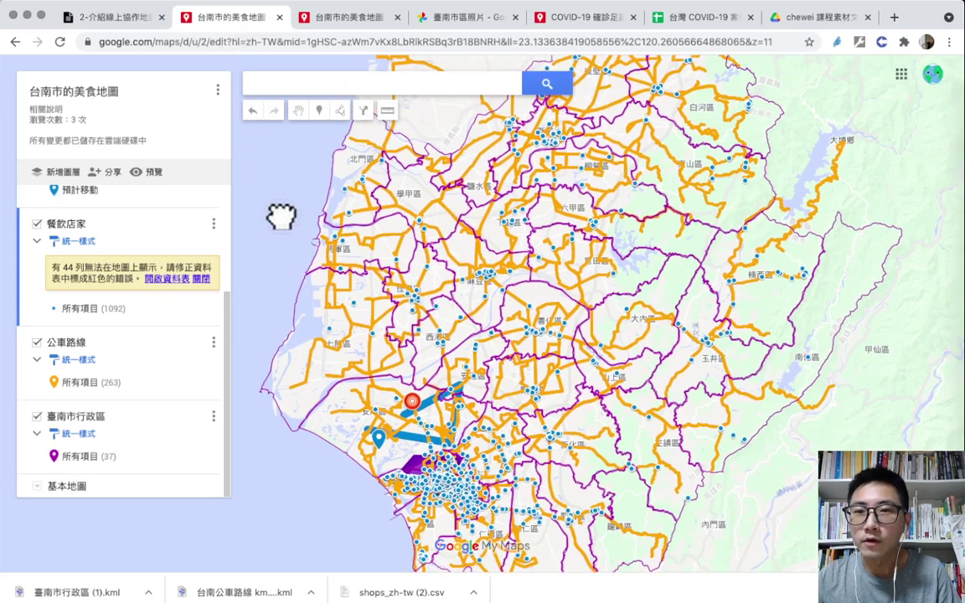
{"action": "scroll", "coordinate": [281, 211], "scroll_direction": "down", "scroll_amount": 2}
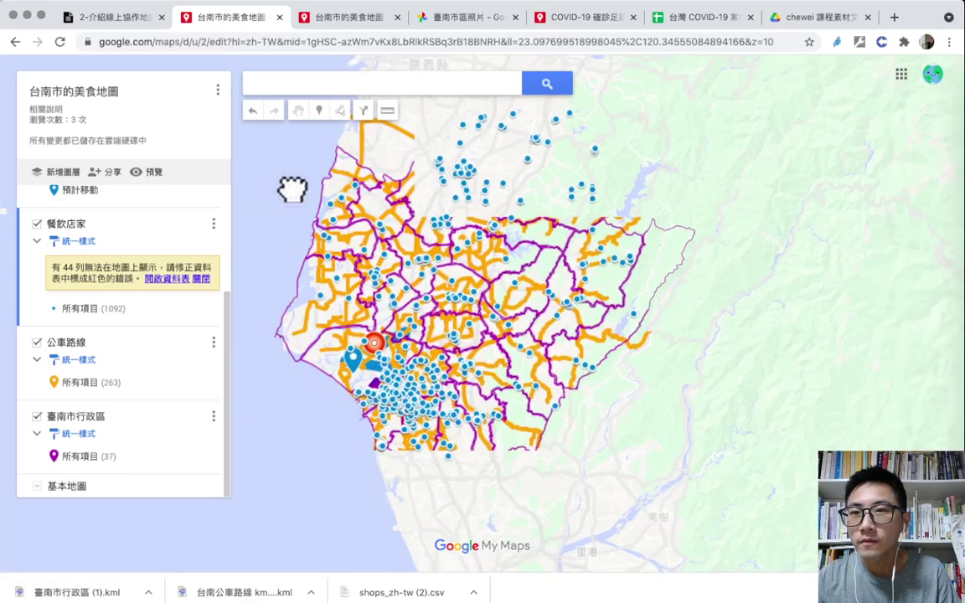
{"action": "left_click", "coordinate": [217, 90]}
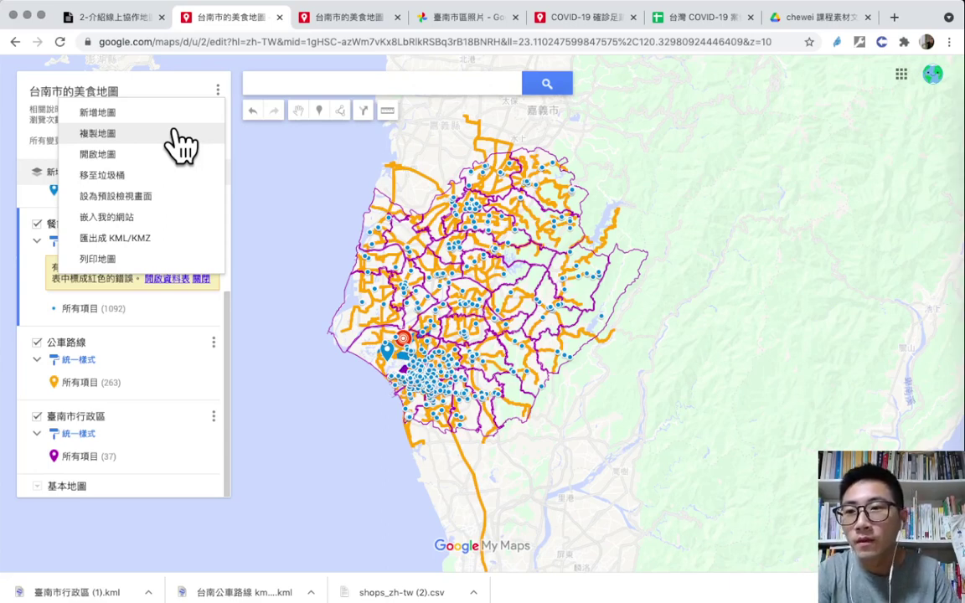
{"action": "left_click", "coordinate": [155, 220]}
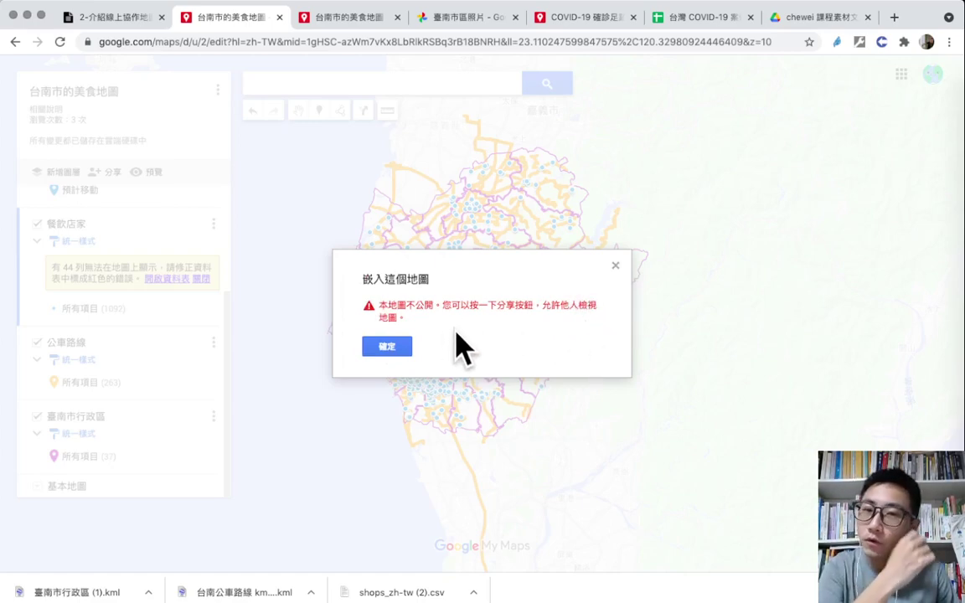
{"action": "left_click", "coordinate": [386, 346]}
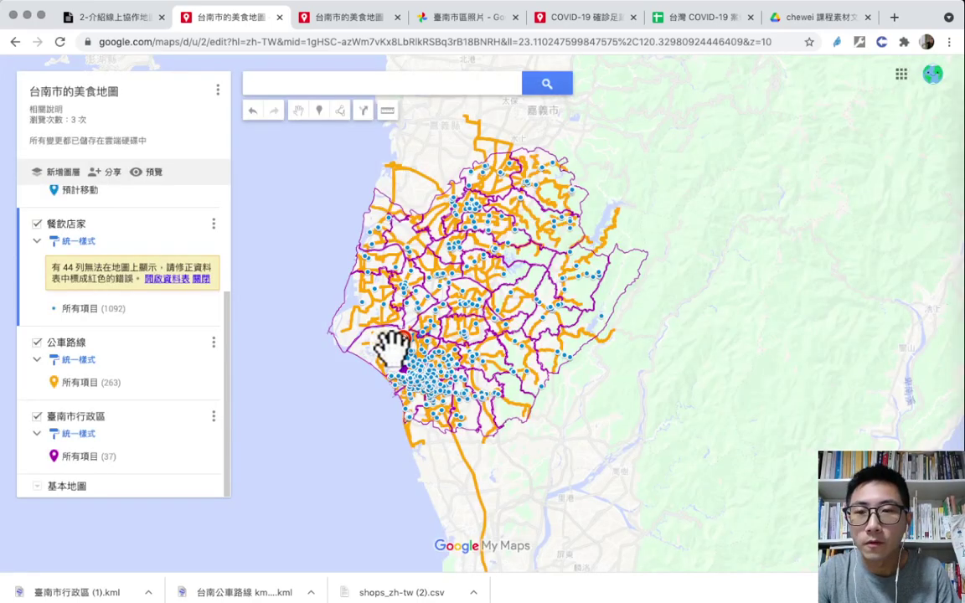
Turn on link sharing and public search access for the map, and review its Drive sharing settings
{"action": "left_click", "coordinate": [112, 173]}
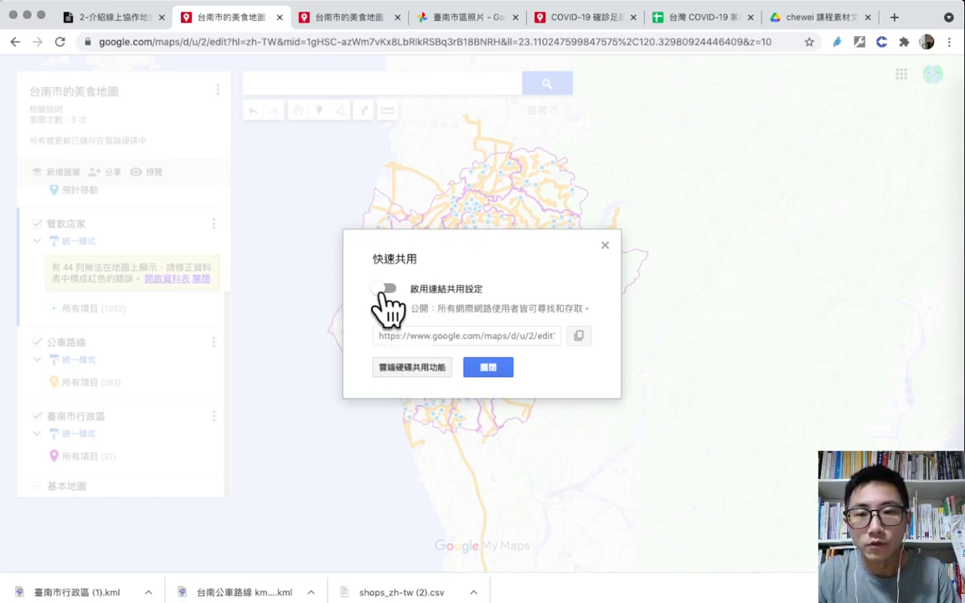
{"action": "left_click", "coordinate": [387, 289]}
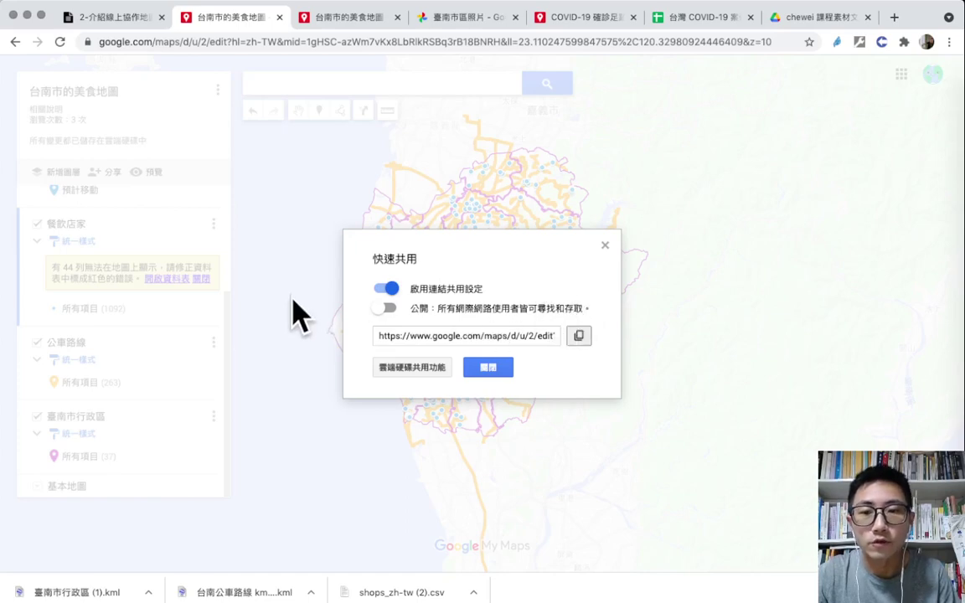
{"action": "left_click", "coordinate": [385, 311]}
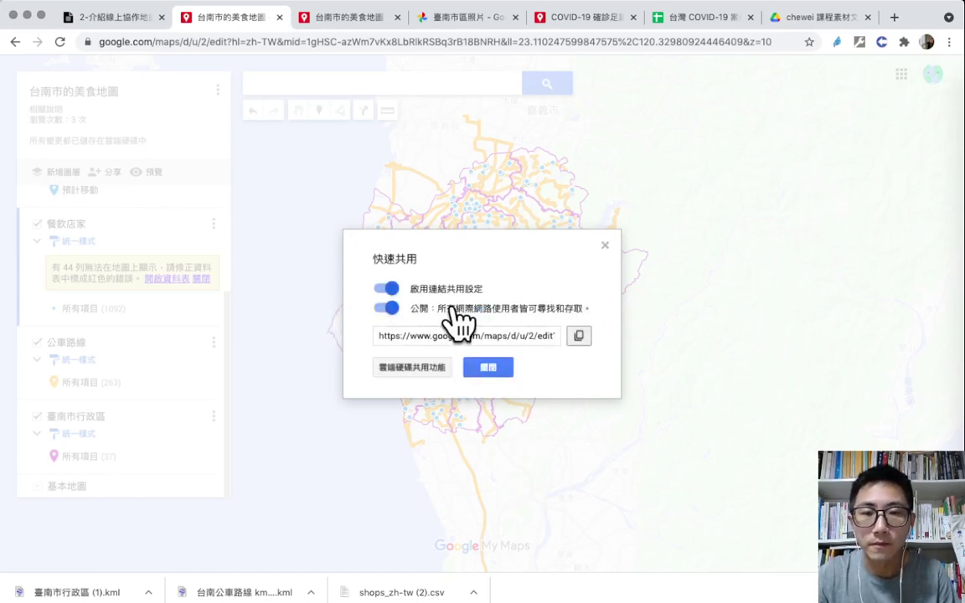
{"action": "left_click", "coordinate": [402, 368]}
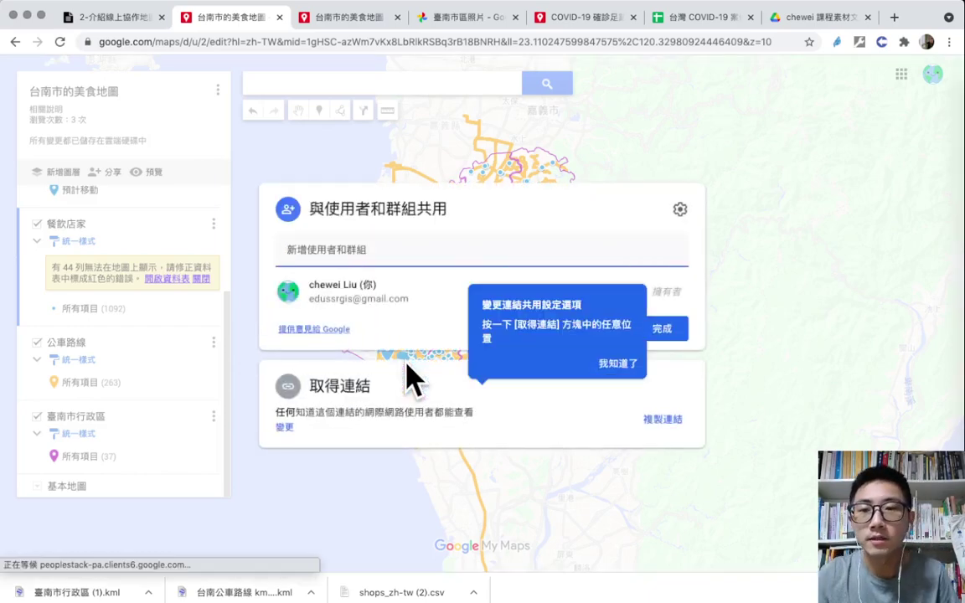
{"action": "left_click", "coordinate": [614, 367]}
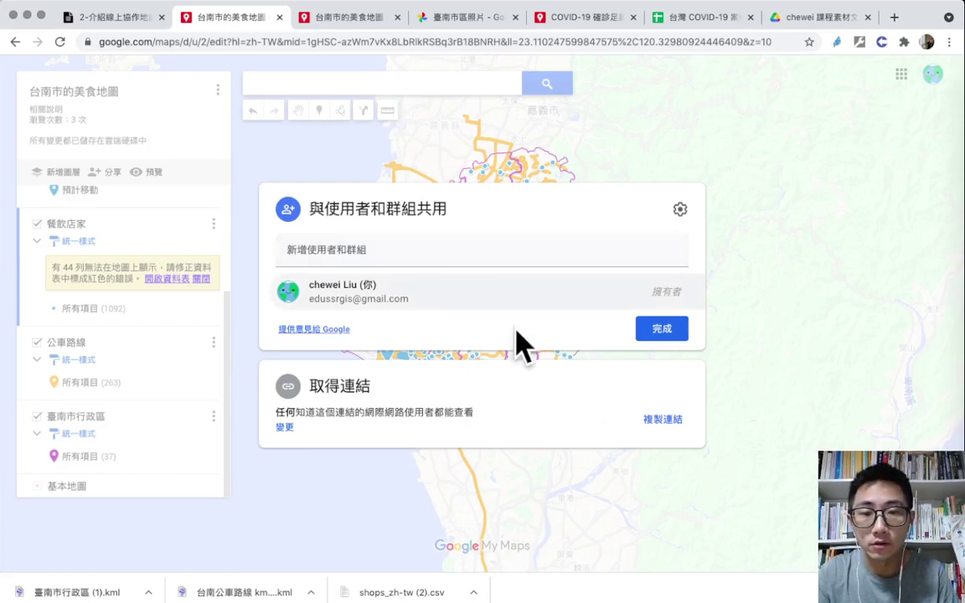
{"action": "left_click", "coordinate": [685, 146]}
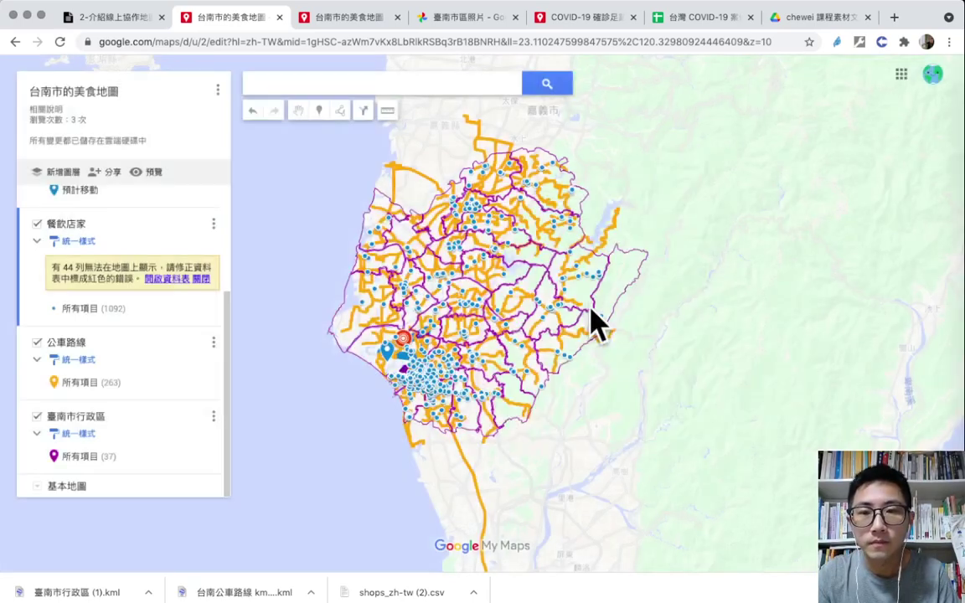
Copy the map's share link from the quick sharing settings
{"action": "left_click", "coordinate": [107, 172]}
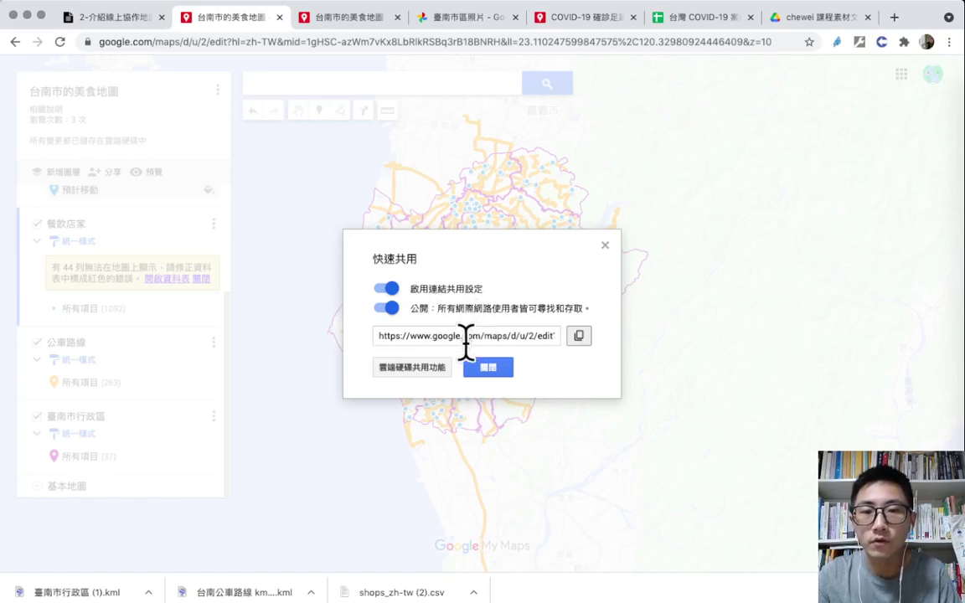
{"action": "left_click", "coordinate": [578, 337]}
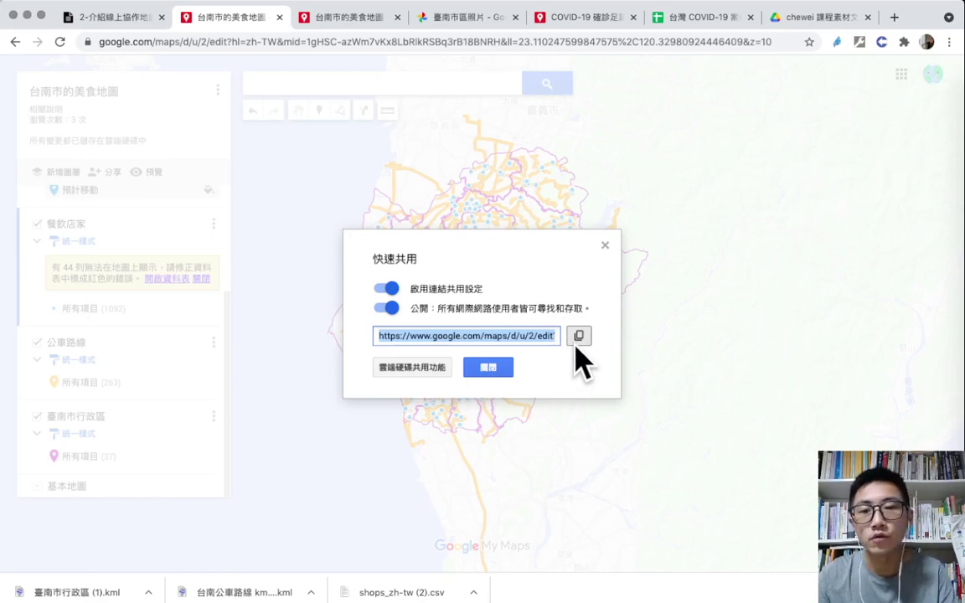
{"action": "left_click", "coordinate": [502, 368]}
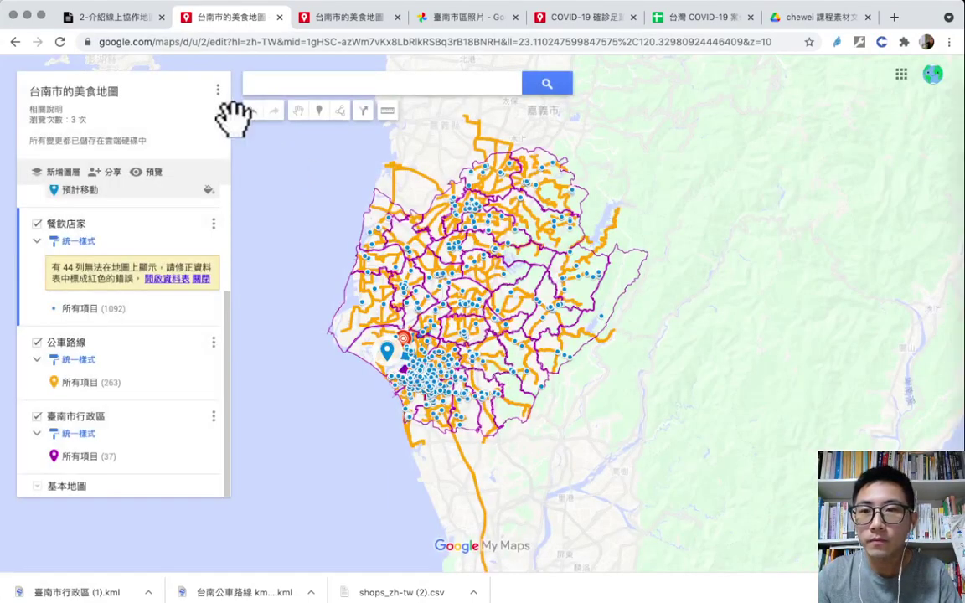
Check the map's export and print options, and return to the view-only preview of the Tainan layers
{"action": "left_click", "coordinate": [217, 90]}
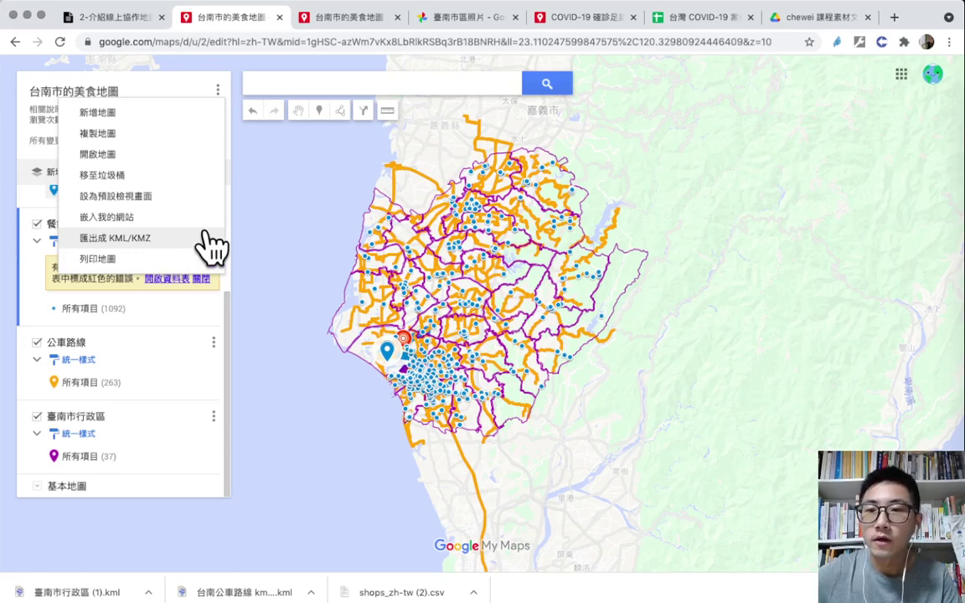
{"action": "left_click", "coordinate": [252, 194]}
{"action": "left_click", "coordinate": [342, 18]}
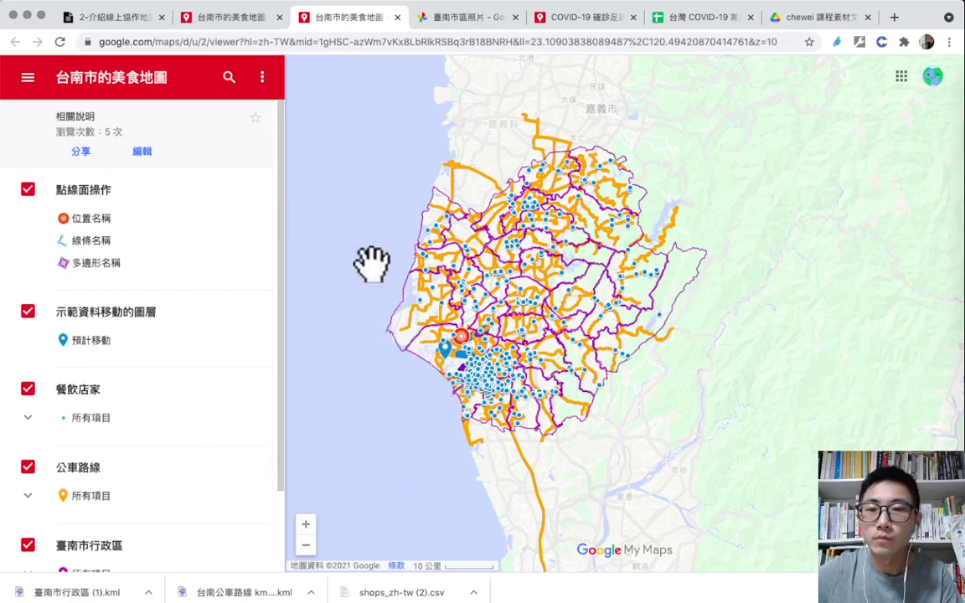
{"action": "left_click_drag", "start_coordinate": [371, 265], "coordinate": [381, 275]}
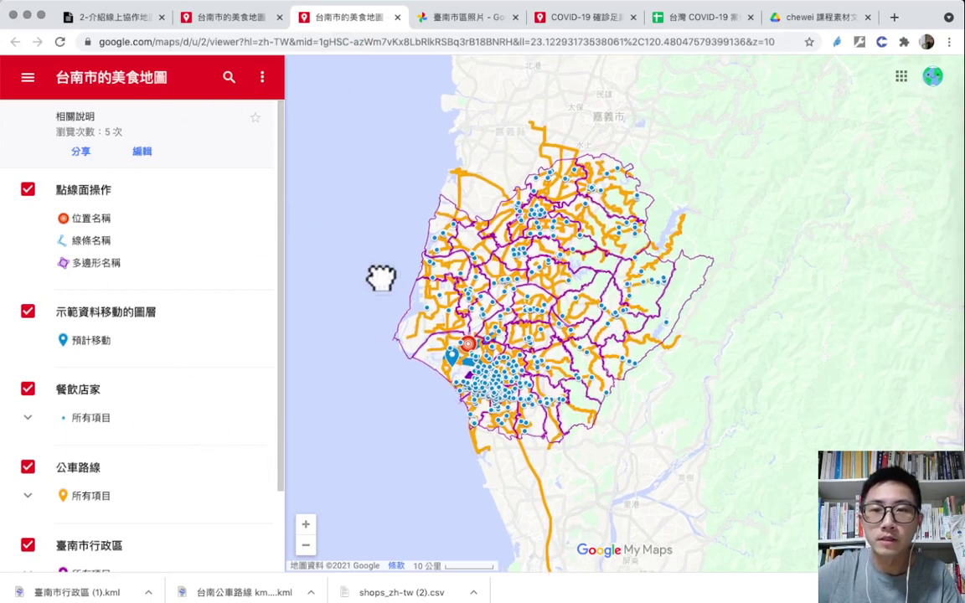
Review the KML/KMZ export options for the 臺南市行政區 layer and leave without exporting
{"action": "left_click", "coordinate": [263, 79]}
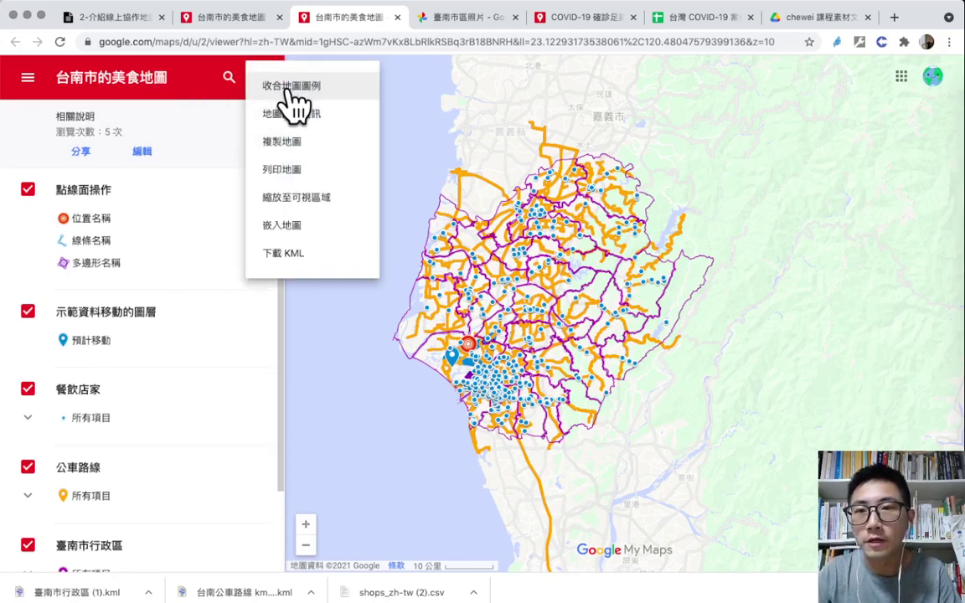
{"action": "left_click", "coordinate": [306, 255]}
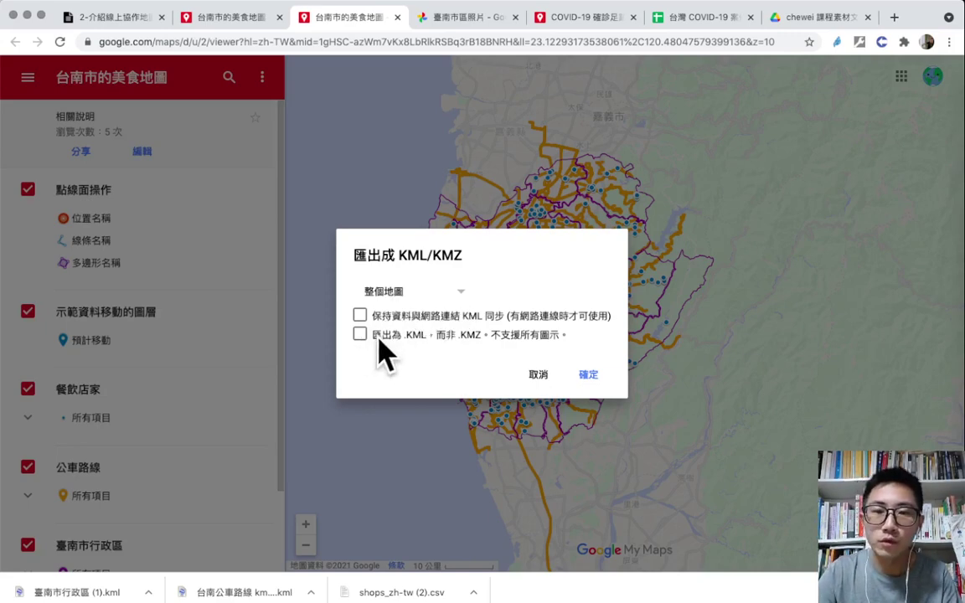
{"action": "left_click", "coordinate": [455, 295]}
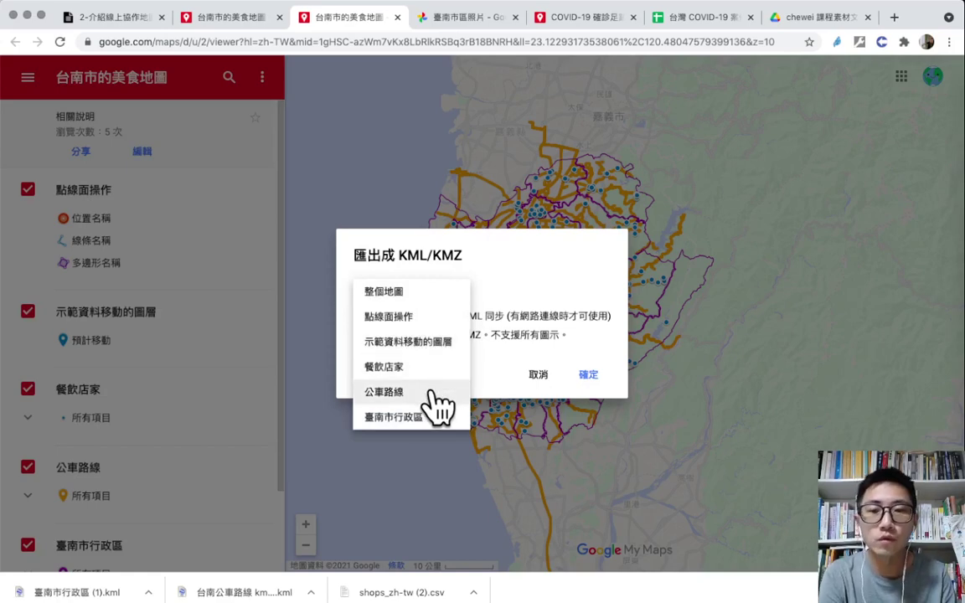
{"action": "left_click", "coordinate": [449, 419]}
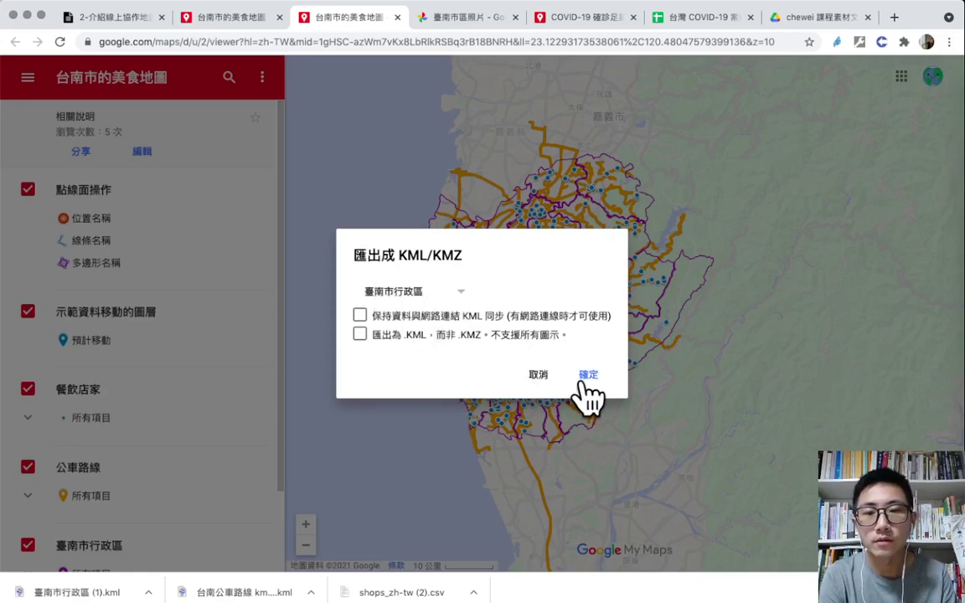
{"action": "left_click", "coordinate": [538, 376]}
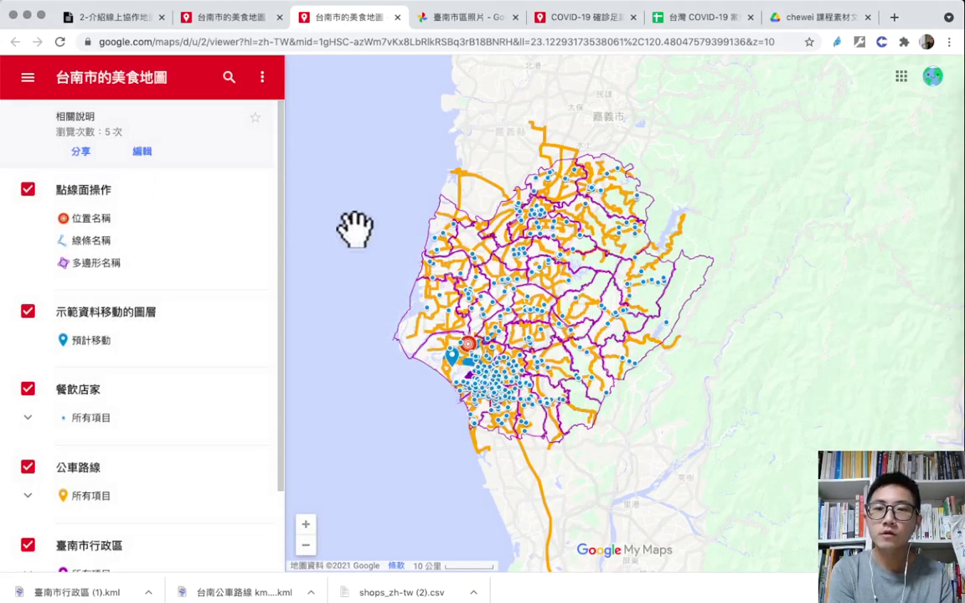
{"action": "left_click_drag", "start_coordinate": [351, 226], "coordinate": [355, 215]}
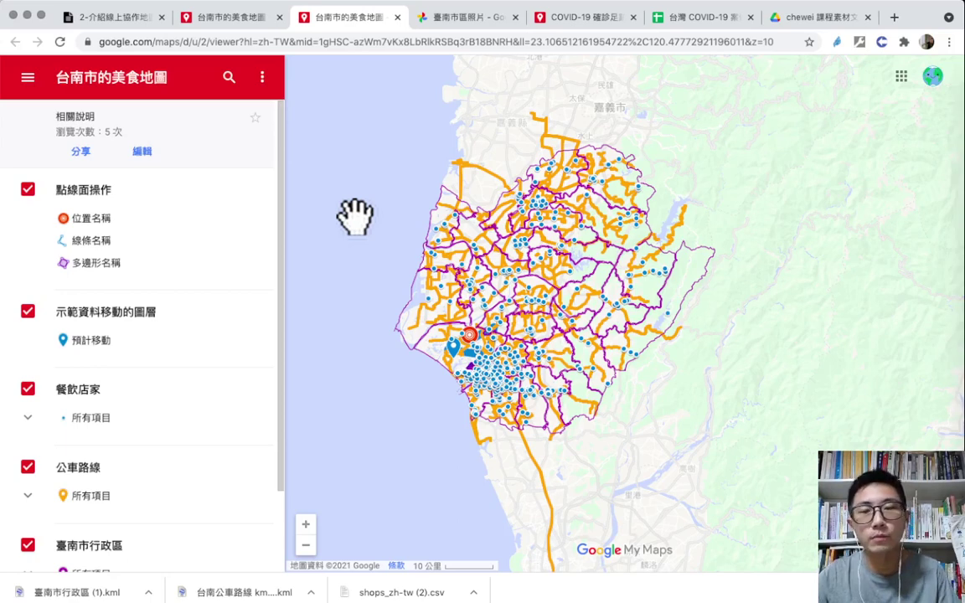
Return to the map editor, add a new layer and name it 匯入 google photo
{"action": "left_click", "coordinate": [250, 27]}
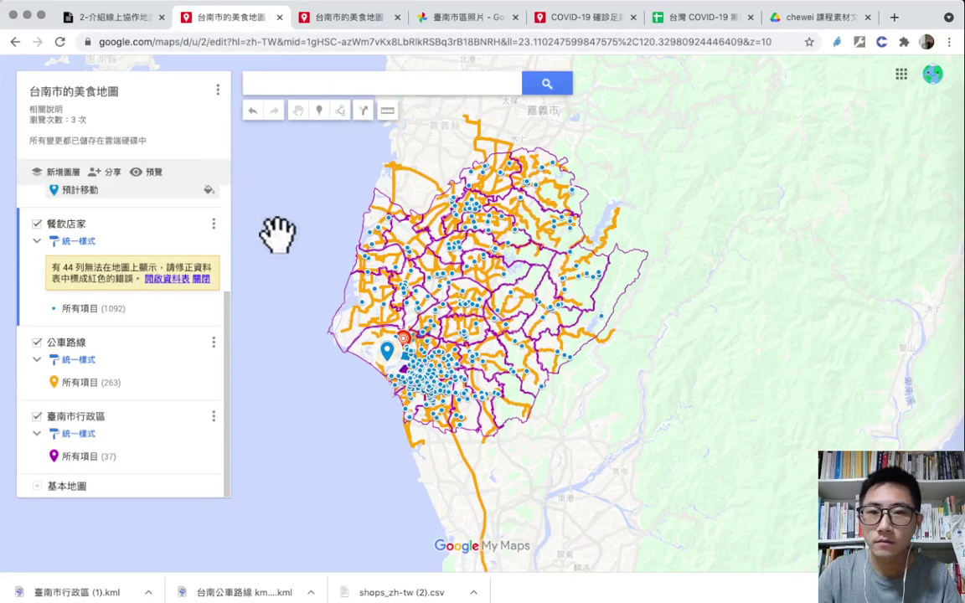
{"action": "left_click_drag", "start_coordinate": [312, 285], "coordinate": [329, 300]}
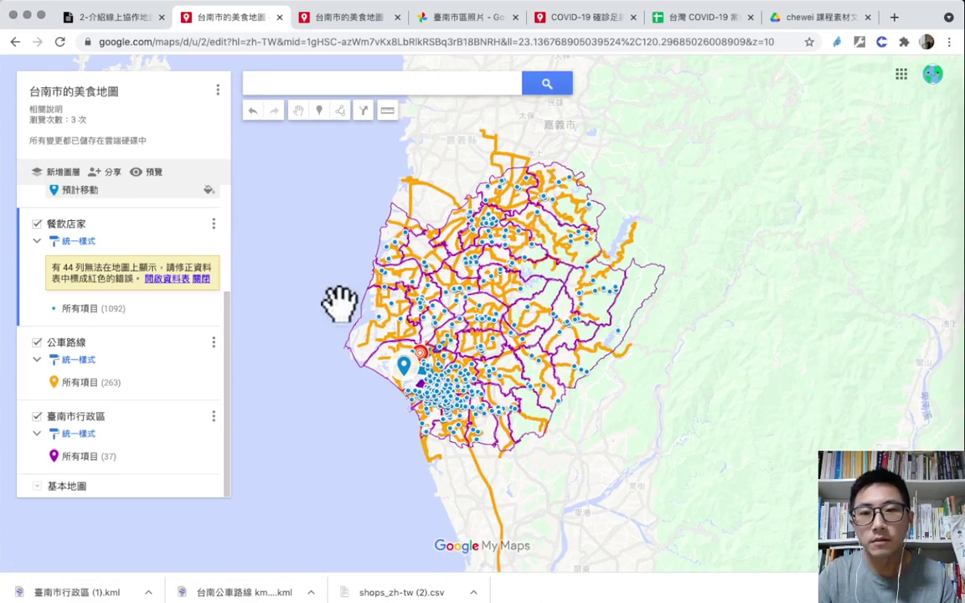
{"action": "scroll", "coordinate": [147, 251], "scroll_direction": "up", "scroll_amount": 4}
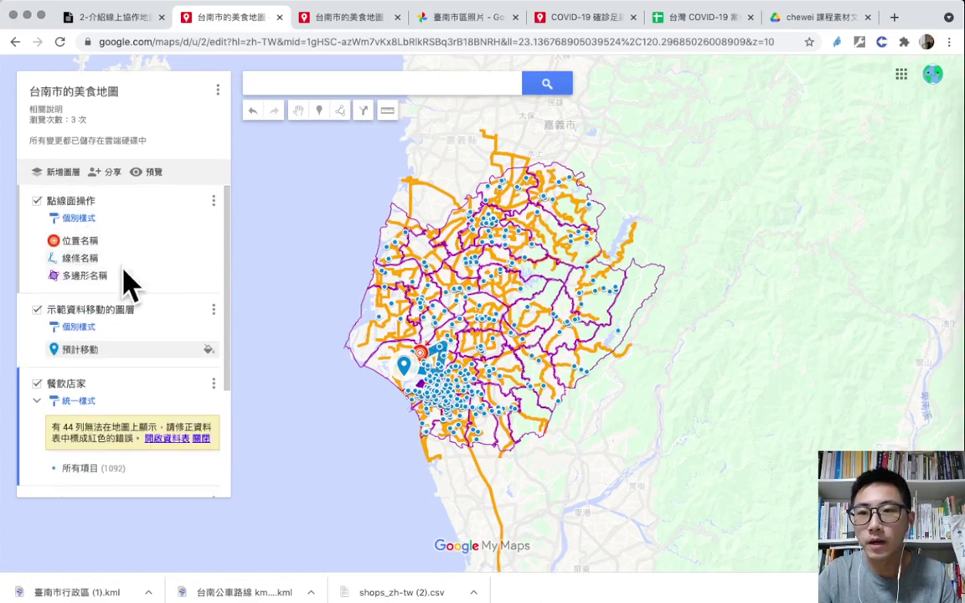
{"action": "scroll", "coordinate": [142, 303], "scroll_direction": "down", "scroll_amount": 3}
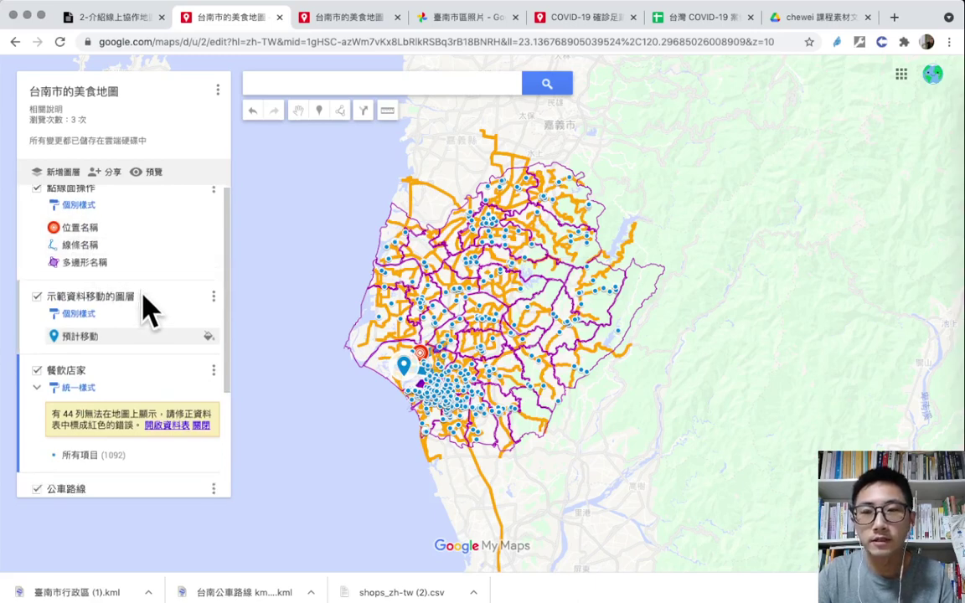
{"action": "scroll", "coordinate": [146, 318], "scroll_direction": "down", "scroll_amount": 1}
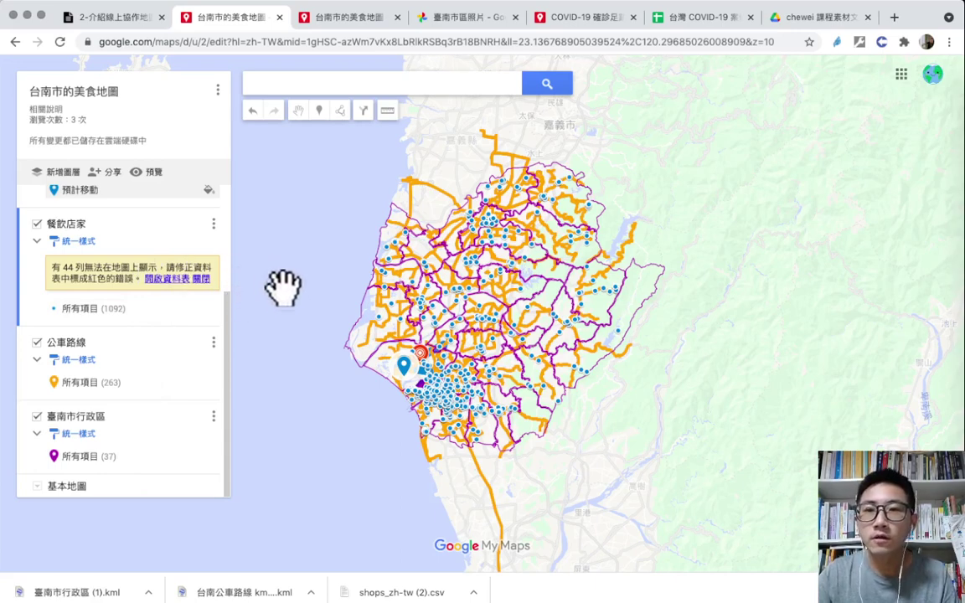
{"action": "left_click_drag", "start_coordinate": [283, 291], "coordinate": [303, 303]}
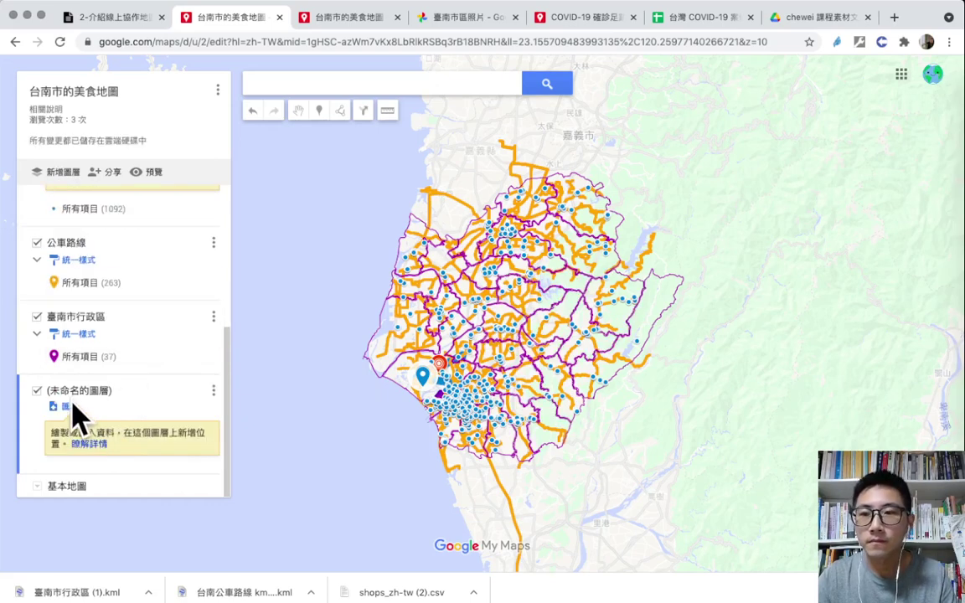
{"action": "left_click", "coordinate": [80, 391]}
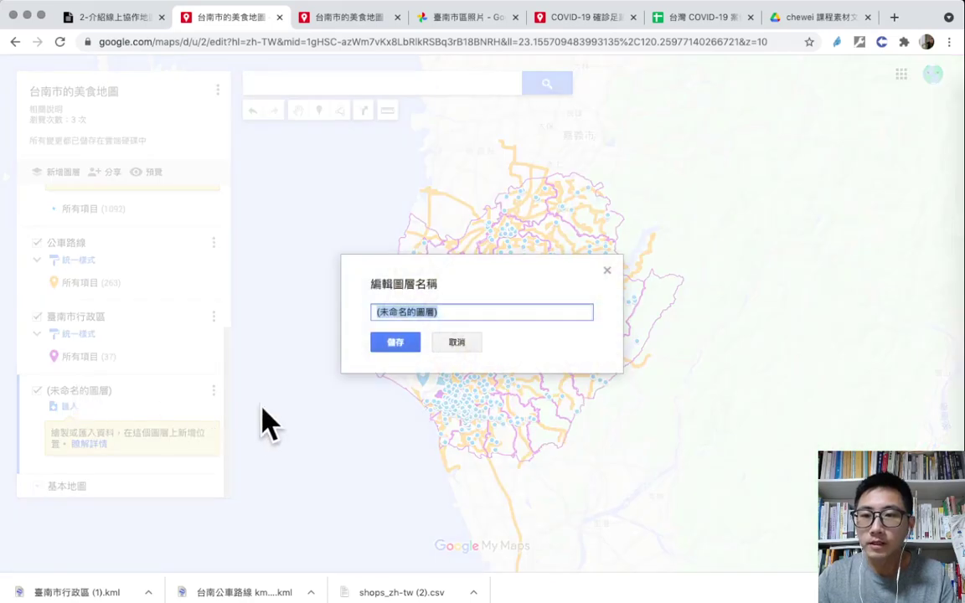
{"action": "type", "text": "ㄏ"}
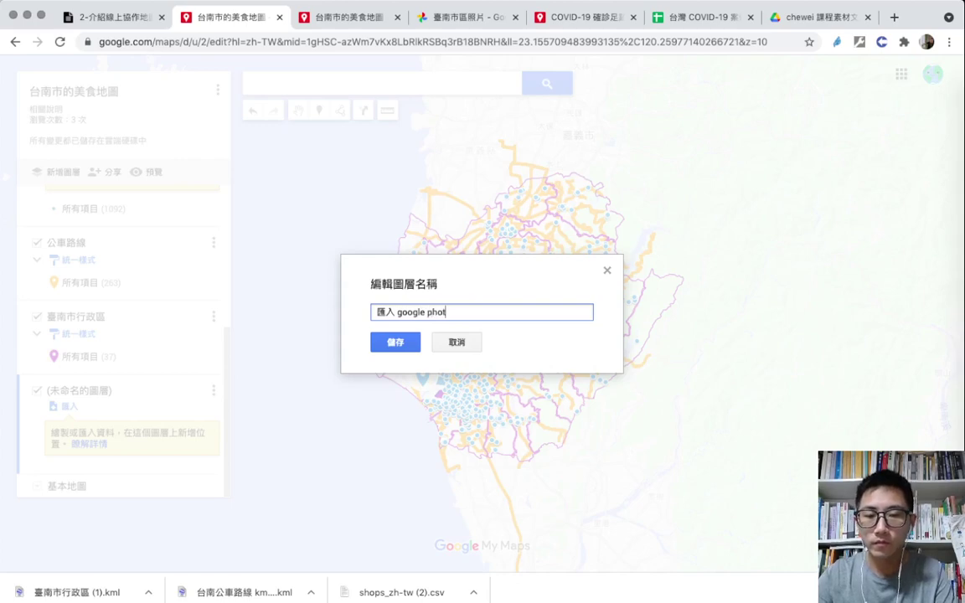
{"action": "key", "text": "Return"}
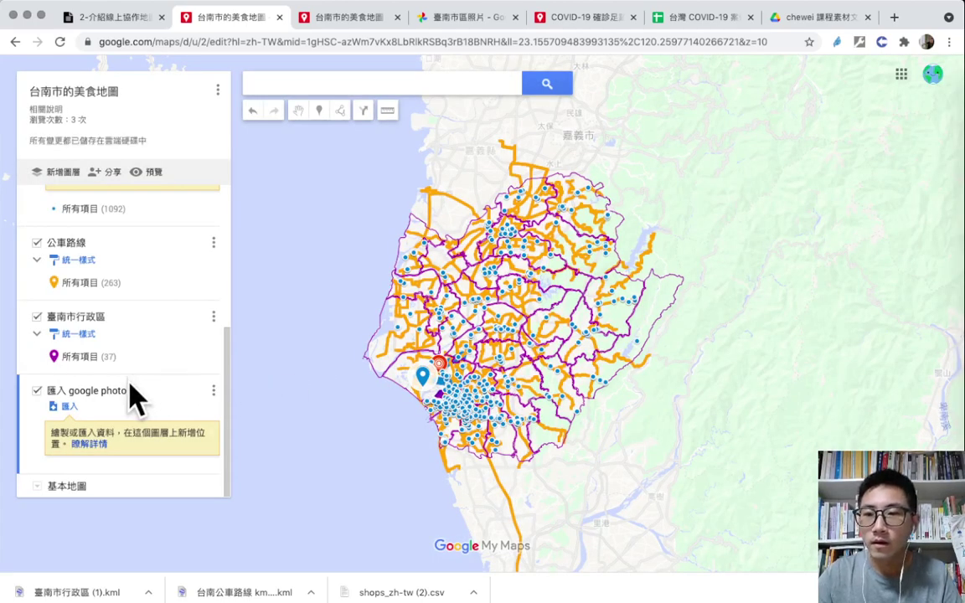
Import all six photos from the 臺南市區照片 album into the 匯入 google photo layer
{"action": "left_click", "coordinate": [69, 407]}
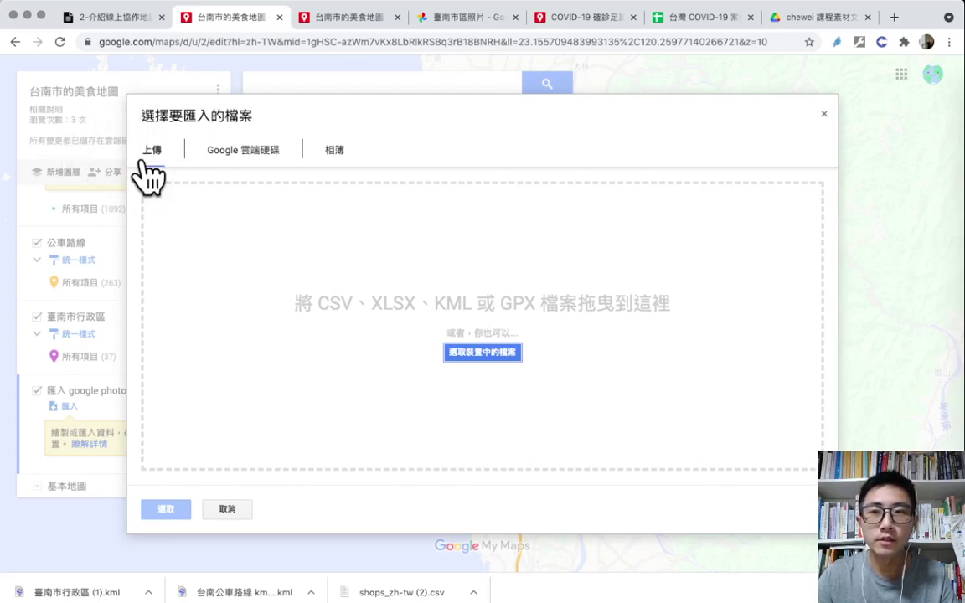
{"action": "left_click", "coordinate": [335, 155]}
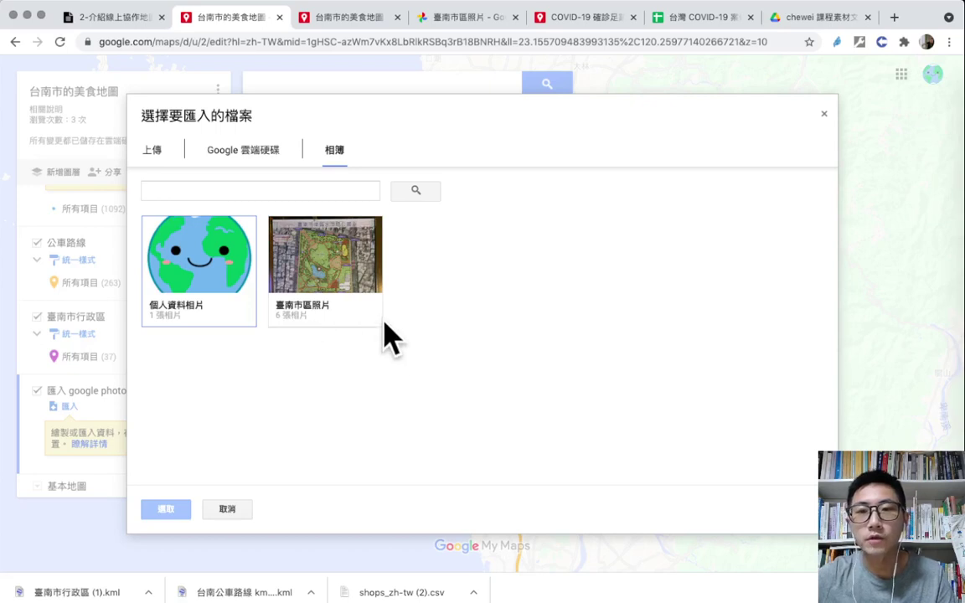
{"action": "left_click", "coordinate": [348, 281]}
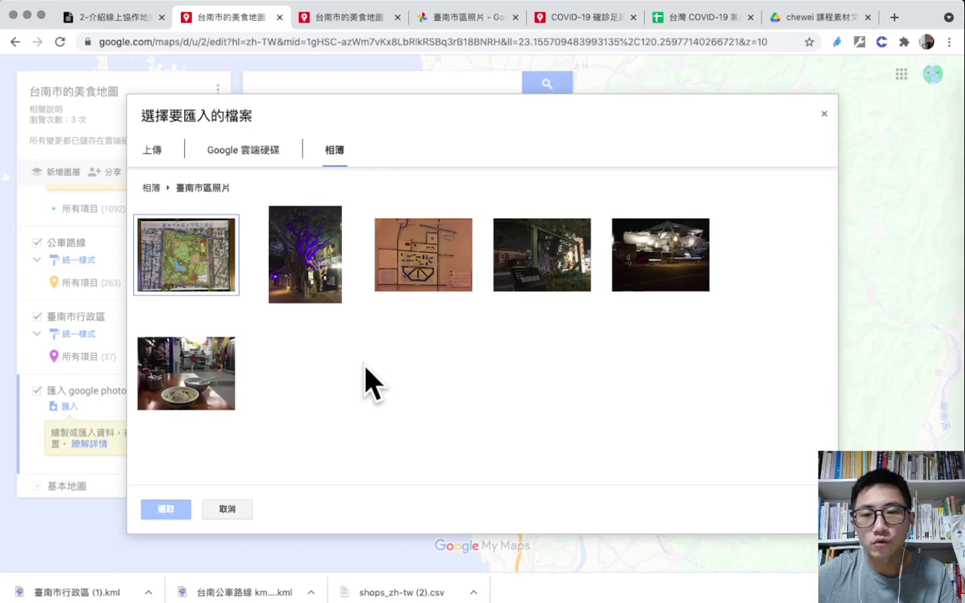
{"action": "left_click", "coordinate": [168, 248]}
{"action": "left_click", "coordinate": [320, 276]}
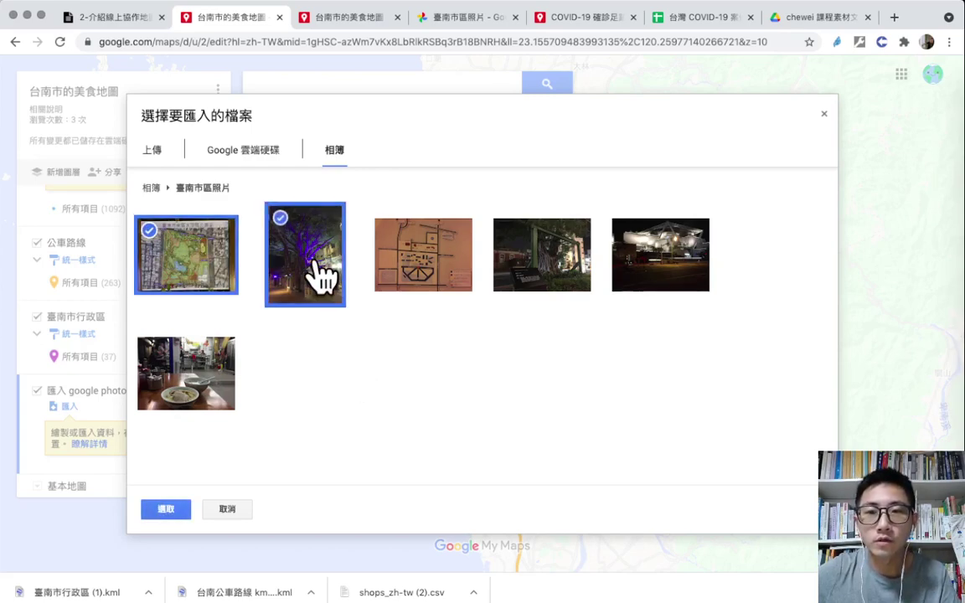
{"action": "left_click", "coordinate": [418, 283]}
{"action": "left_click", "coordinate": [541, 277]}
{"action": "left_click", "coordinate": [659, 255]}
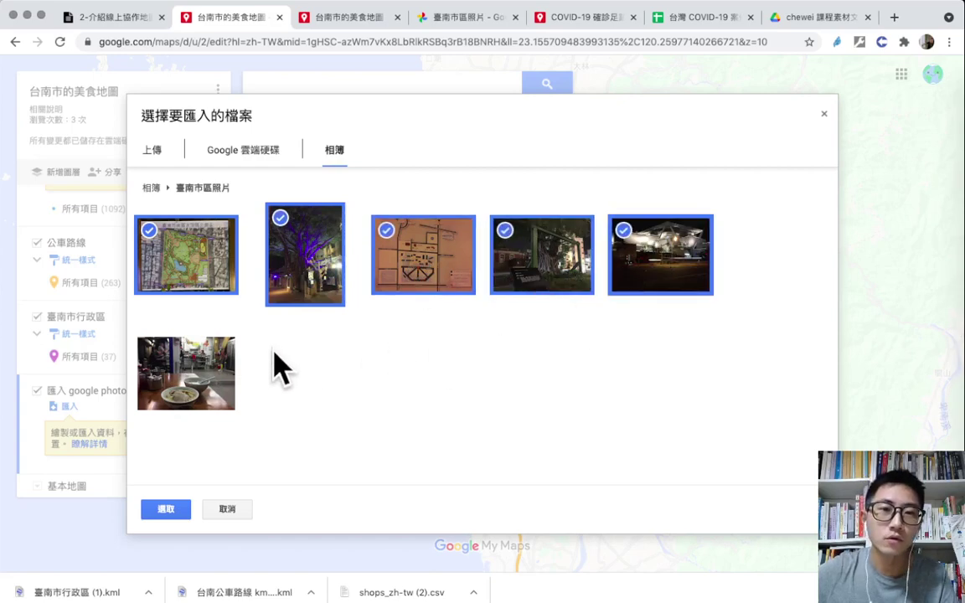
{"action": "left_click", "coordinate": [189, 387]}
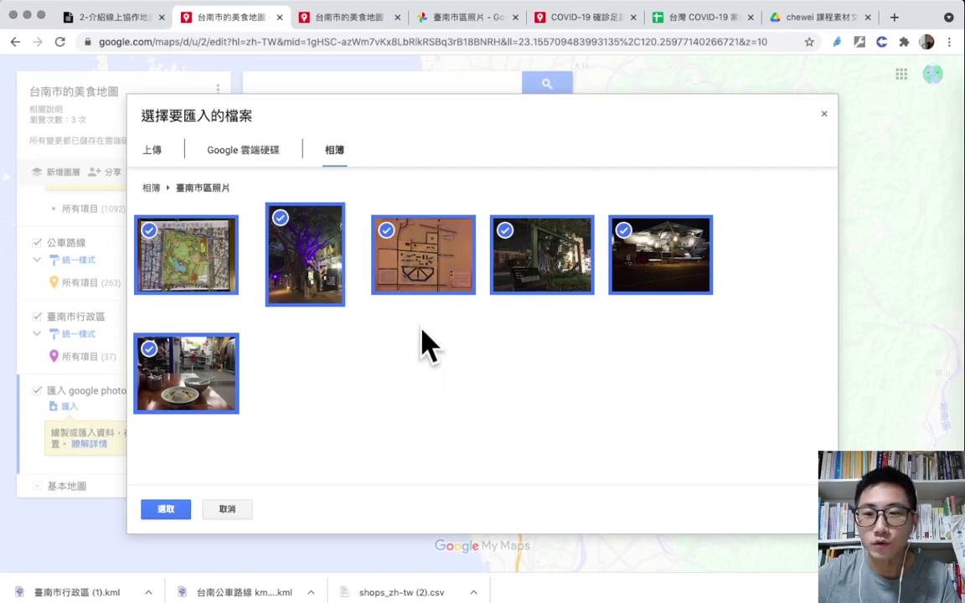
{"action": "left_click", "coordinate": [166, 510]}
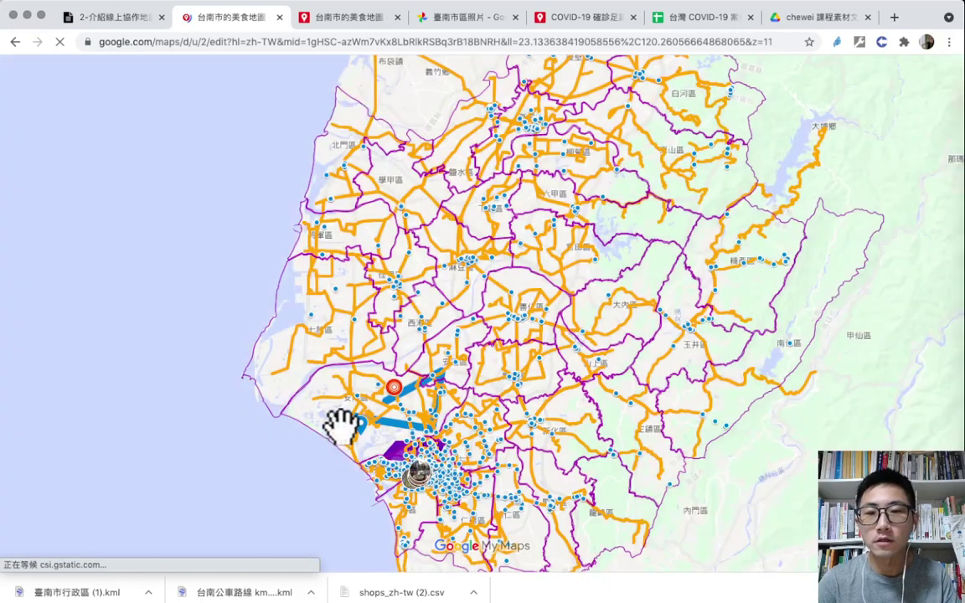
Hide the 點線面操作, 示範資料移動的圖層, 餐飲店家, 公車路線 and 臺南市行政區 layers, leaving only the imported photos displayed
{"action": "left_click_drag", "start_coordinate": [354, 401], "coordinate": [394, 339]}
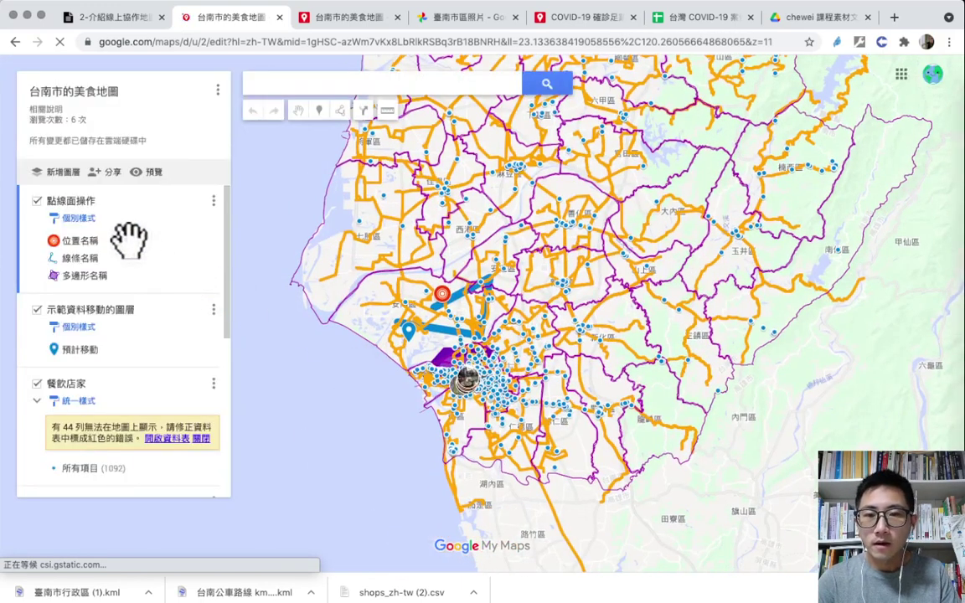
{"action": "left_click", "coordinate": [35, 201]}
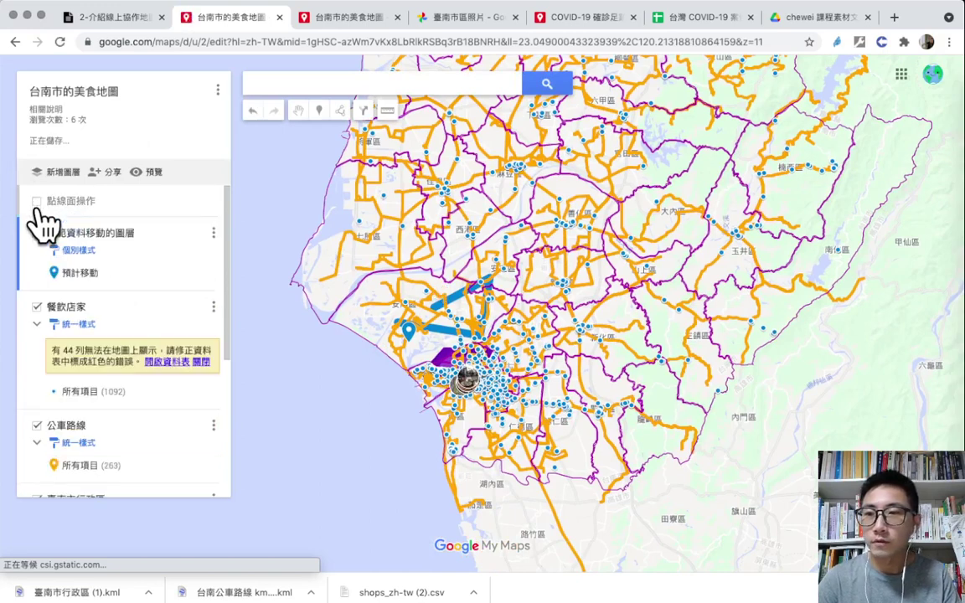
{"action": "left_click", "coordinate": [36, 306]}
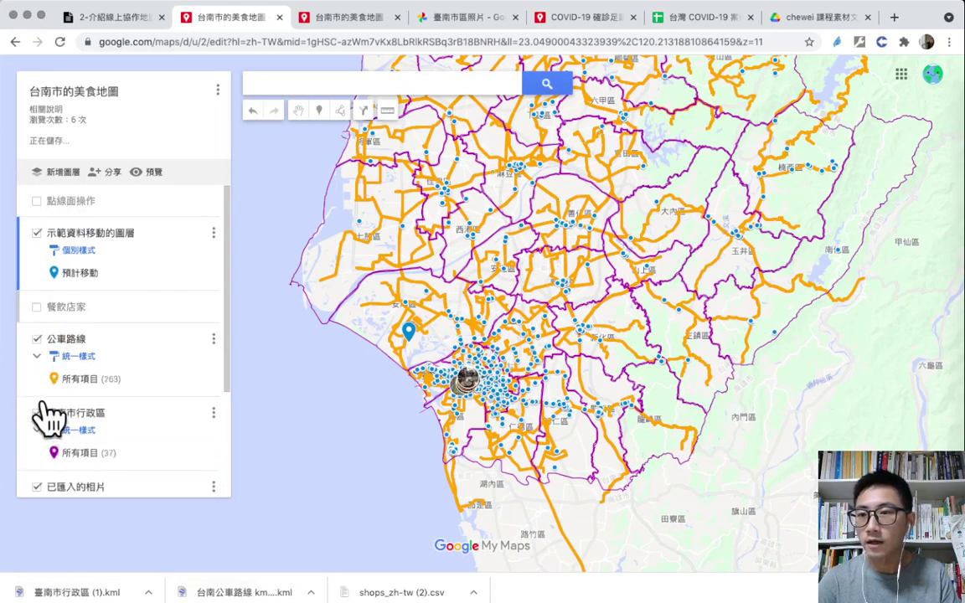
{"action": "left_click", "coordinate": [36, 339]}
{"action": "left_click", "coordinate": [36, 371]}
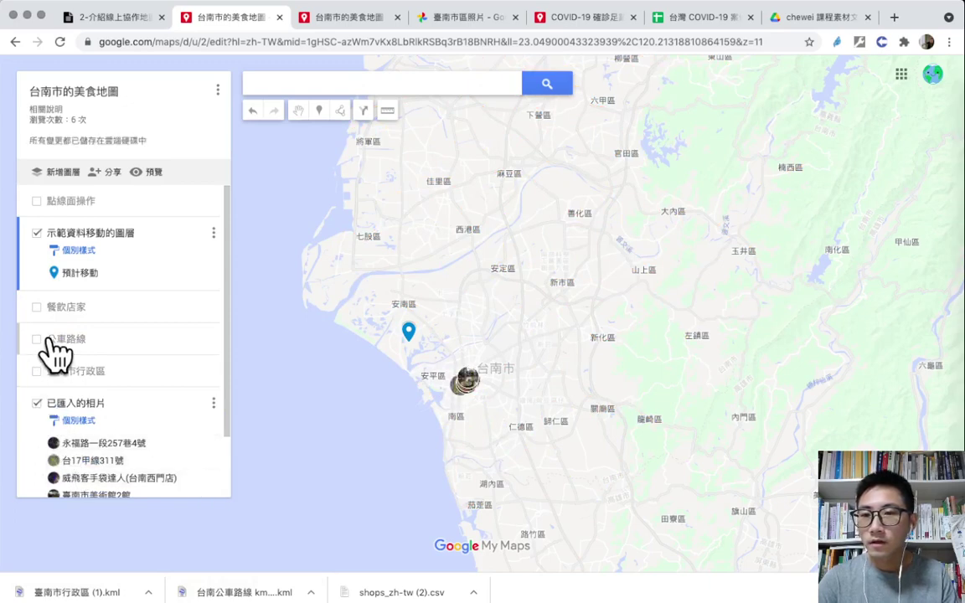
{"action": "left_click", "coordinate": [36, 234]}
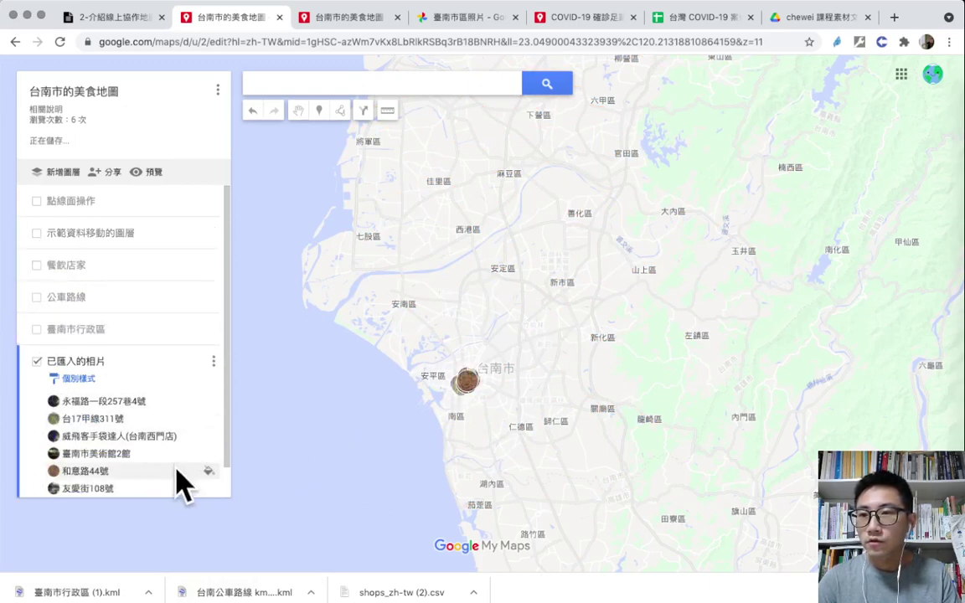
Examine where the imported photos are placed in central Tainan and how they are listed in the 已匯入的相片 layer
{"action": "scroll", "coordinate": [201, 488], "scroll_direction": "down", "scroll_amount": 2}
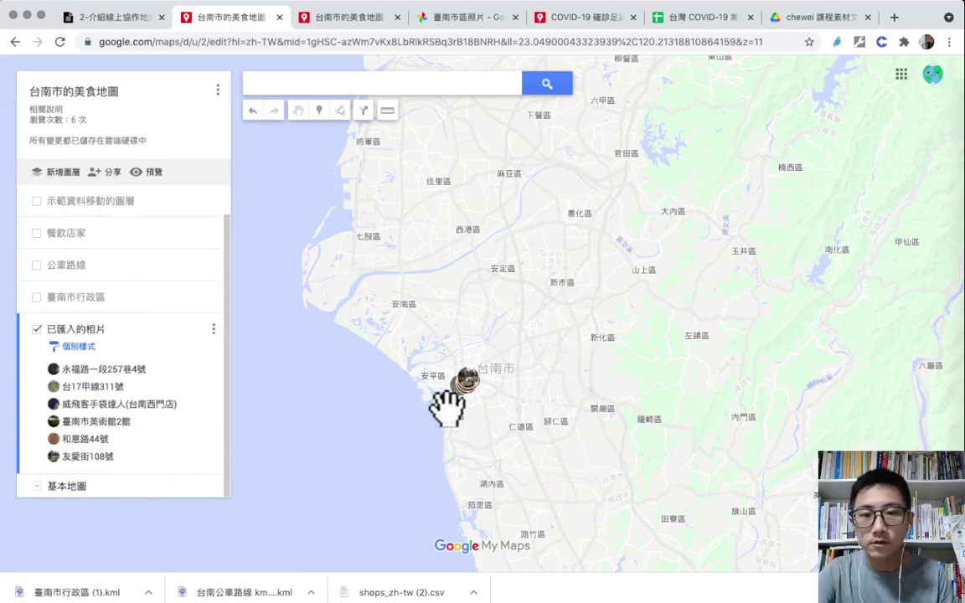
{"action": "scroll", "coordinate": [458, 414], "scroll_direction": "up", "scroll_amount": 5}
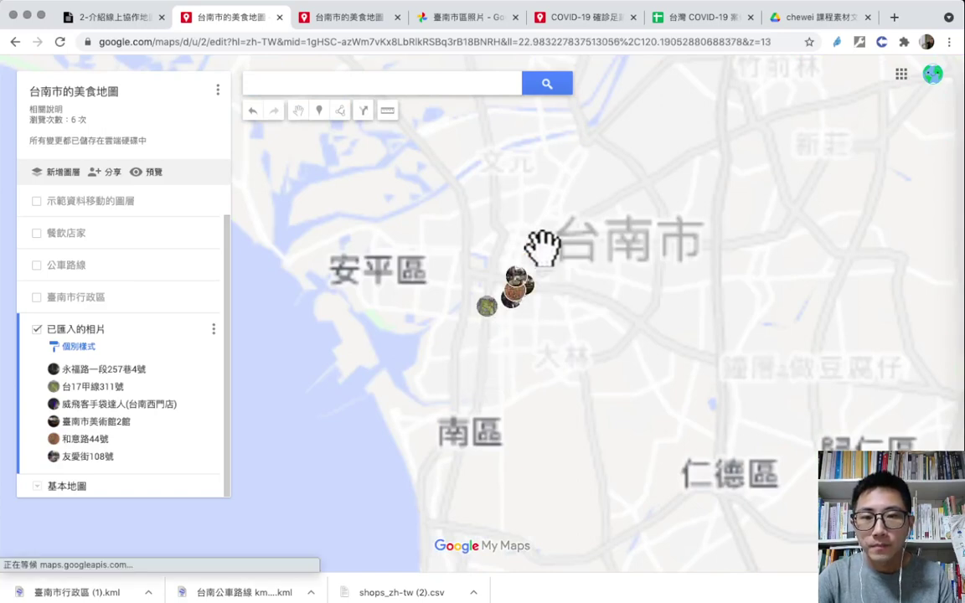
{"action": "scroll", "coordinate": [552, 226], "scroll_direction": "up", "scroll_amount": 2}
{"action": "scroll", "coordinate": [566, 397], "scroll_direction": "up", "scroll_amount": 3}
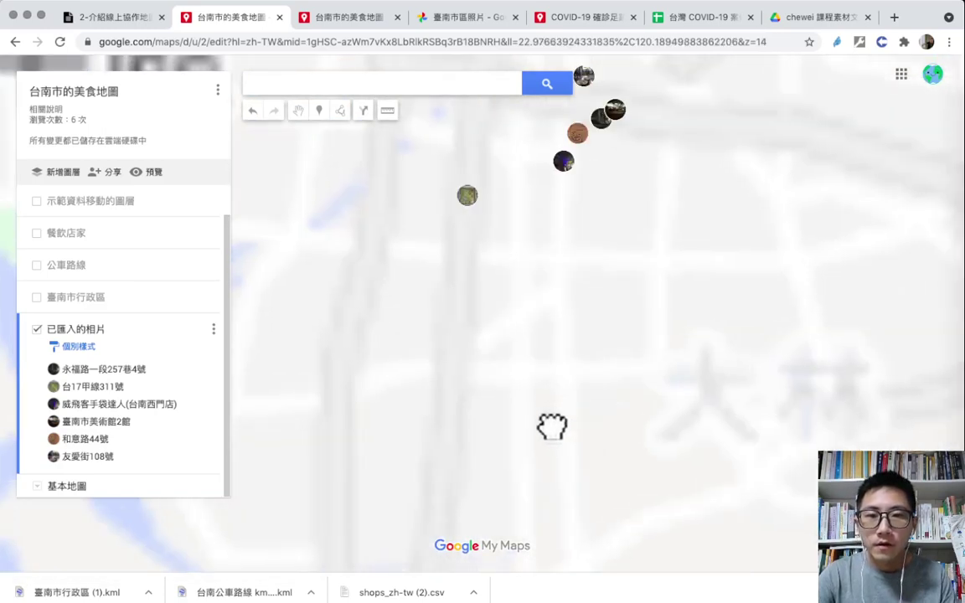
{"action": "scroll", "coordinate": [553, 427], "scroll_direction": "up", "scroll_amount": 3}
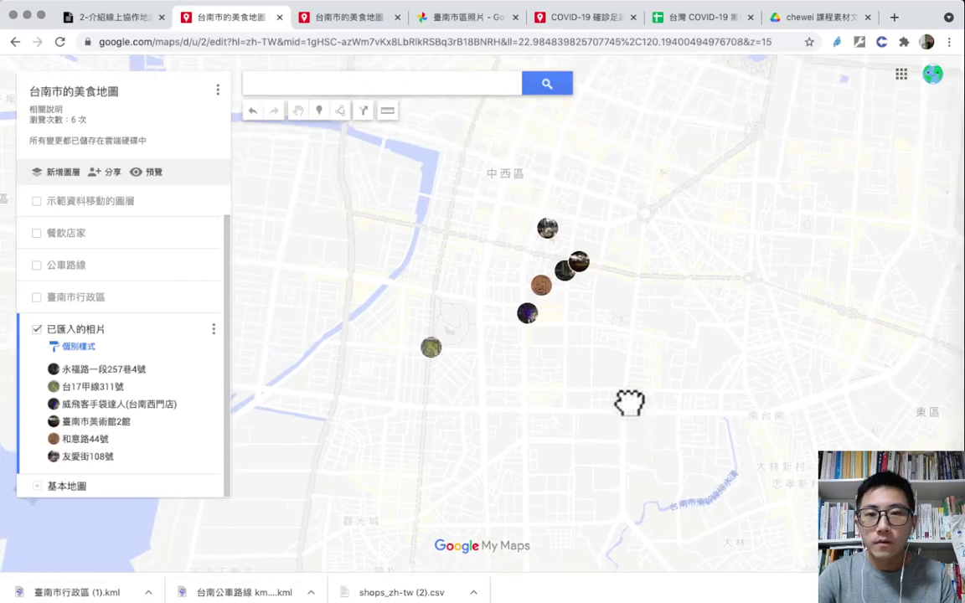
{"action": "left_click_drag", "start_coordinate": [629, 402], "coordinate": [619, 418]}
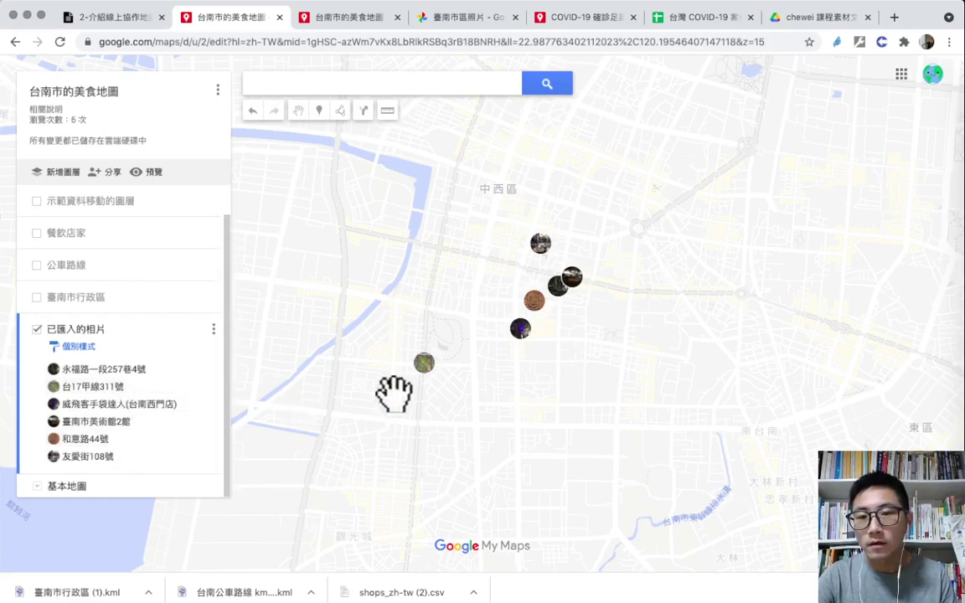
{"action": "scroll", "coordinate": [431, 377], "scroll_direction": "up", "scroll_amount": 5}
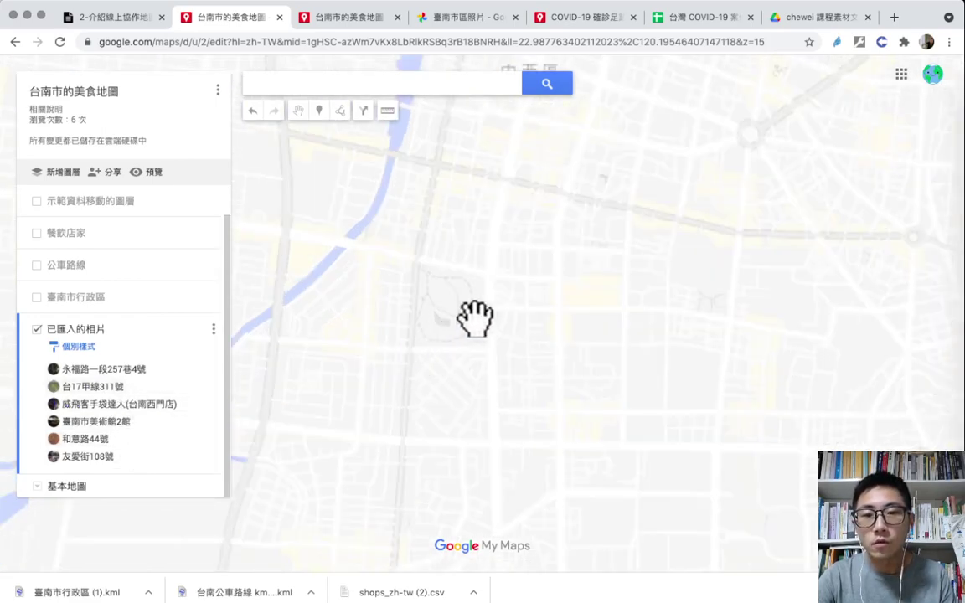
{"action": "left_click_drag", "start_coordinate": [711, 349], "coordinate": [686, 424]}
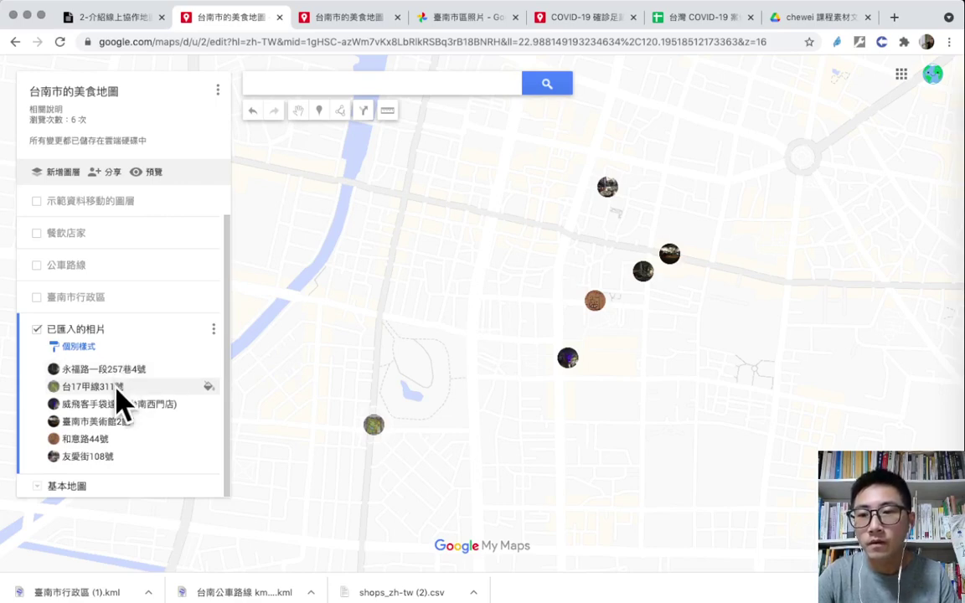
{"action": "left_click_drag", "start_coordinate": [491, 329], "coordinate": [479, 339]}
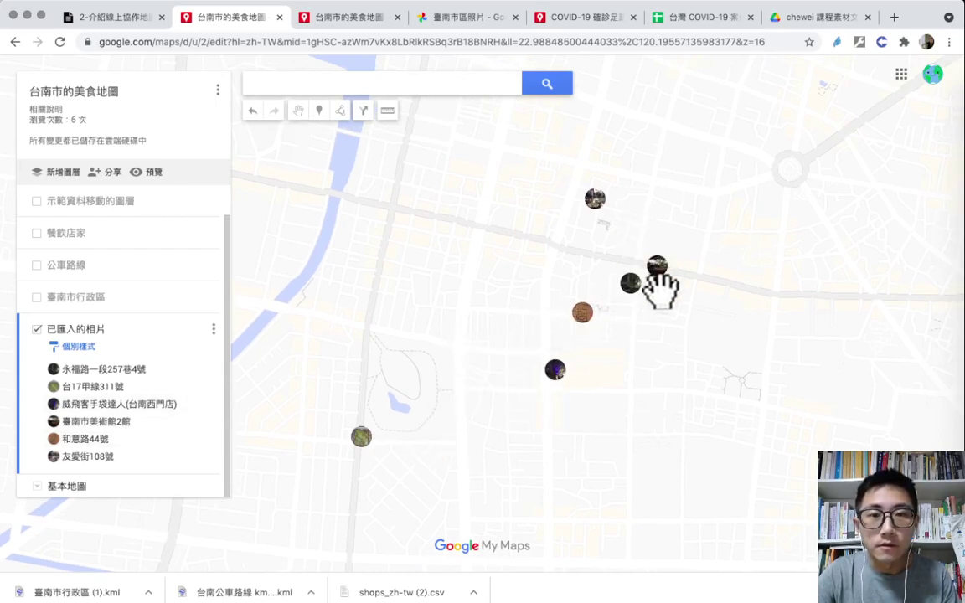
Inspect the picture and Google Maps details of the last photo listed in the 已匯入的相片 layer, and close its info card
{"action": "scroll", "coordinate": [657, 278], "scroll_direction": "up", "scroll_amount": 1}
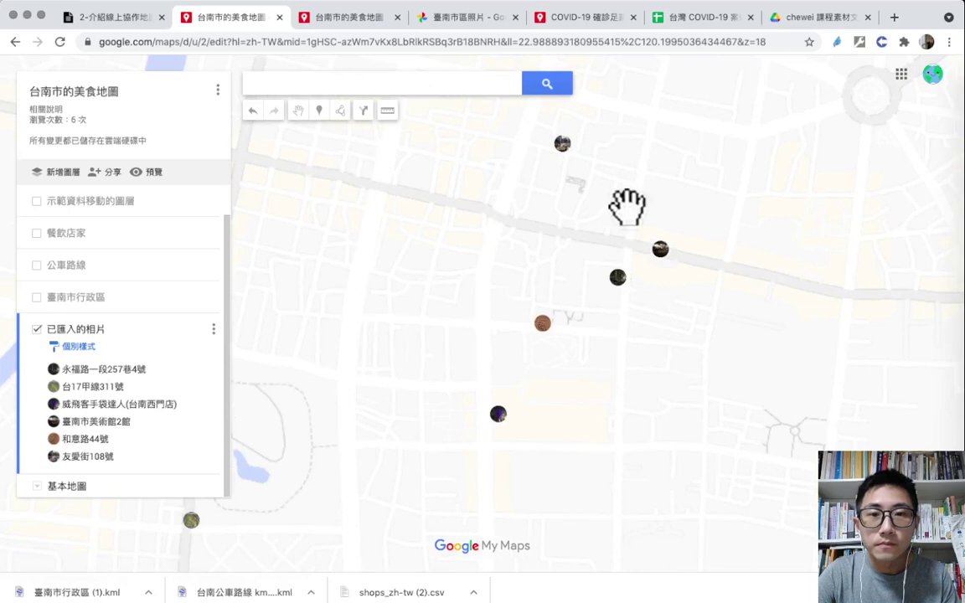
{"action": "left_click", "coordinate": [90, 457]}
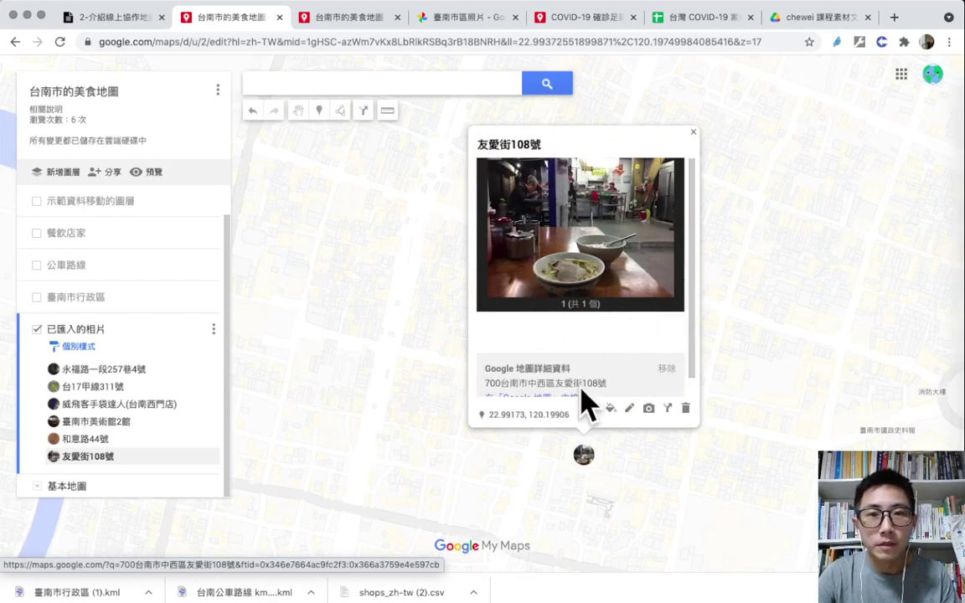
{"action": "scroll", "coordinate": [532, 356], "scroll_direction": "down", "scroll_amount": 1}
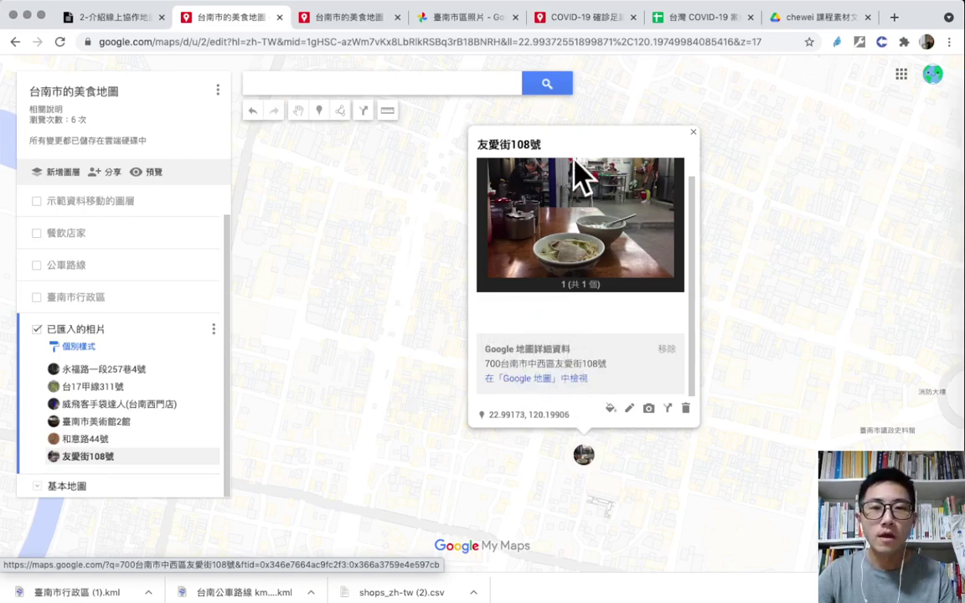
{"action": "left_click", "coordinate": [692, 134]}
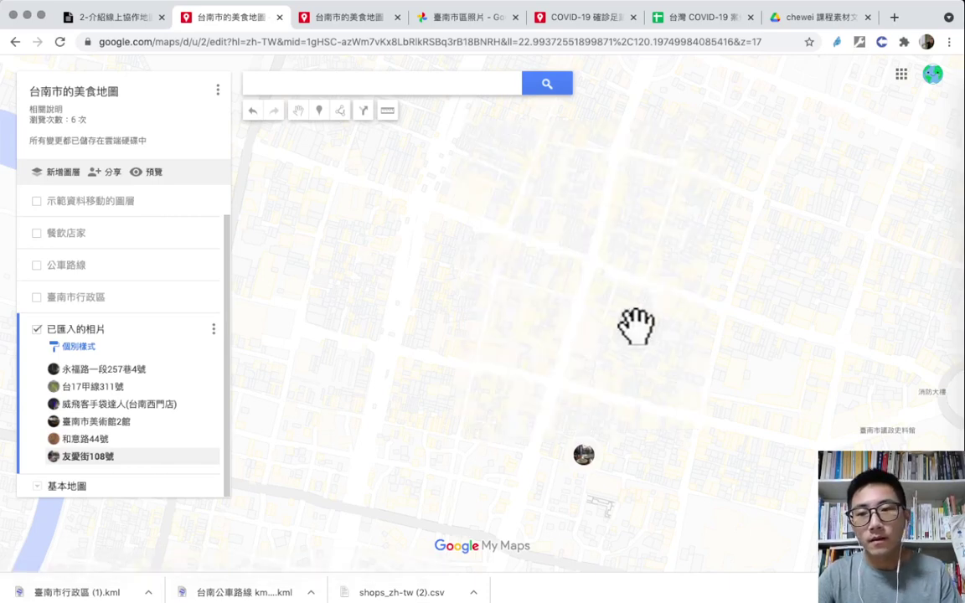
Hide the 已匯入的相片 layer so that no custom layer is displayed on the map
{"action": "scroll", "coordinate": [611, 335], "scroll_direction": "down", "scroll_amount": 3}
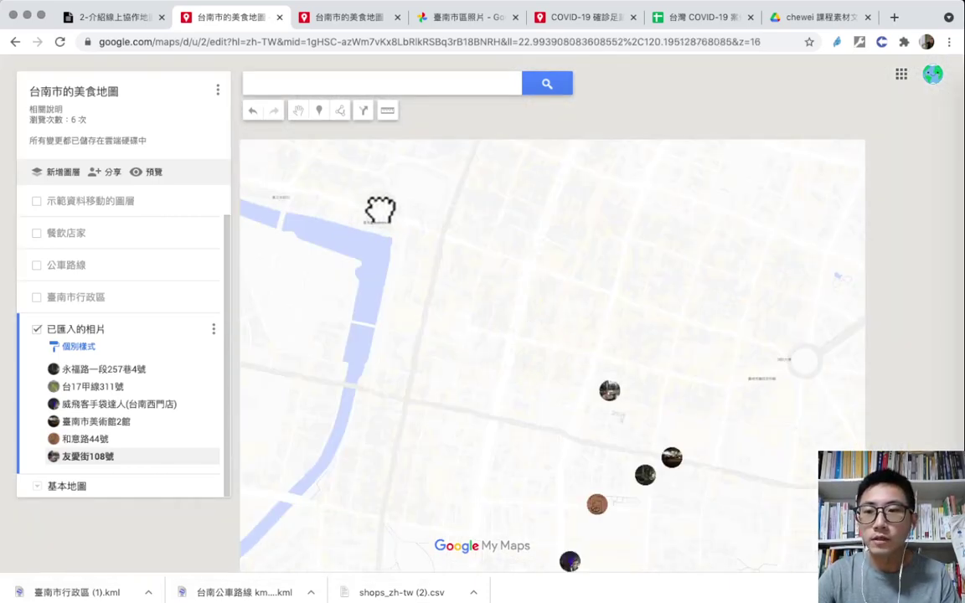
{"action": "left_click_drag", "start_coordinate": [370, 304], "coordinate": [430, 267]}
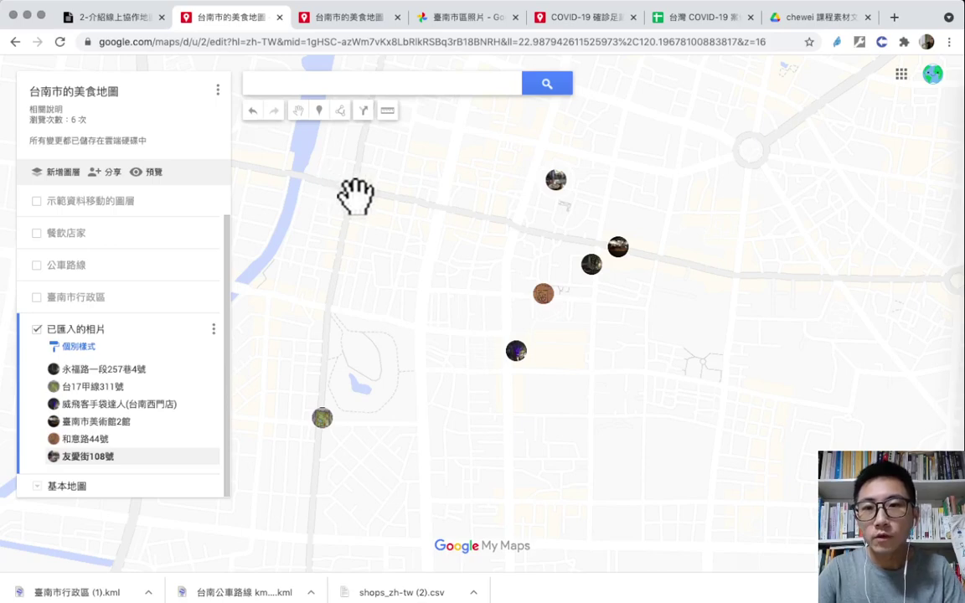
{"action": "left_click_drag", "start_coordinate": [378, 219], "coordinate": [410, 270]}
{"action": "scroll", "coordinate": [407, 269], "scroll_direction": "down", "scroll_amount": 1}
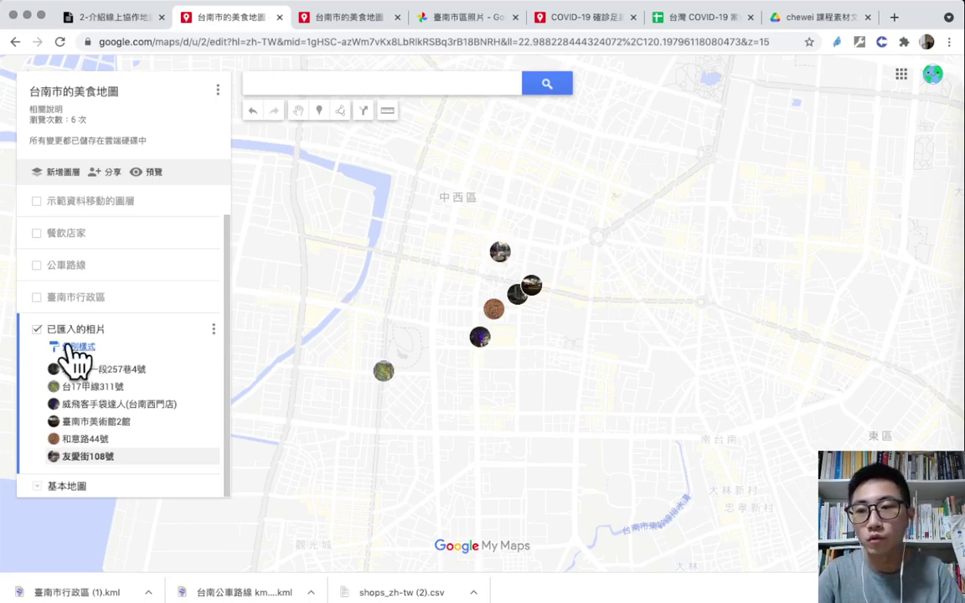
{"action": "left_click", "coordinate": [37, 329]}
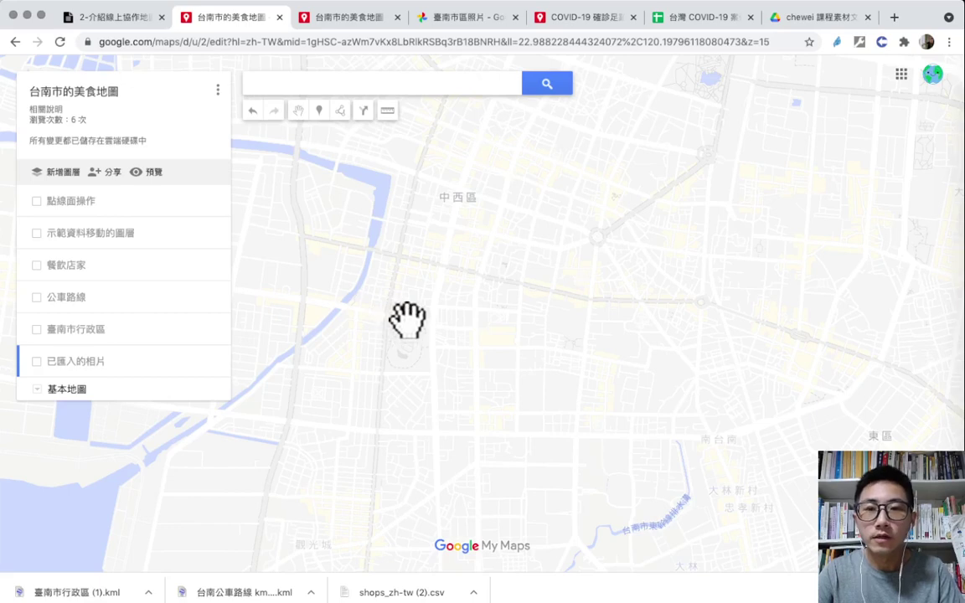
{"action": "left_click_drag", "start_coordinate": [408, 320], "coordinate": [448, 366]}
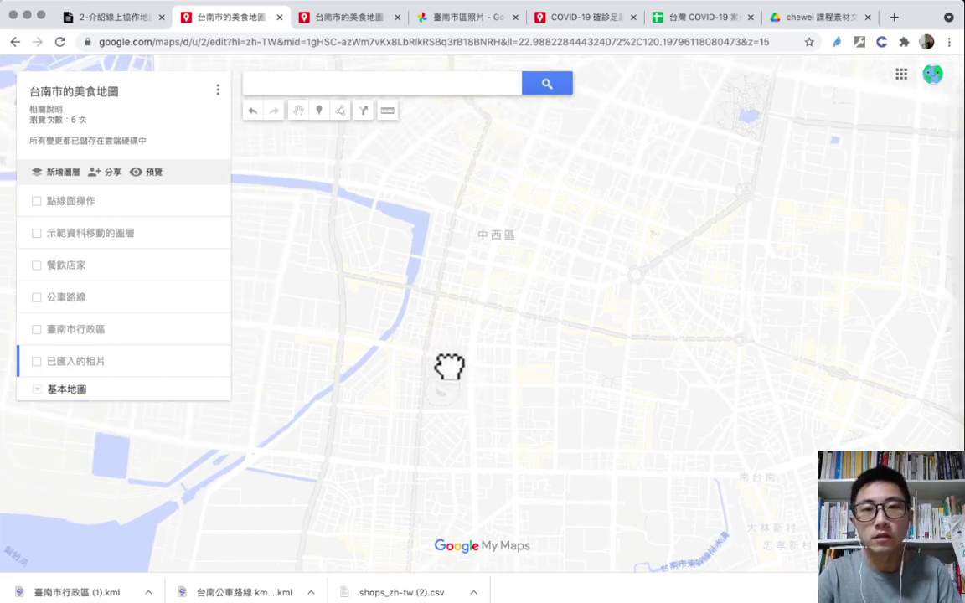
Switch to the COVID-19 確診足跡 map and examine its warning markers across Taiwan, closing in on the Tainan area
{"action": "left_click", "coordinate": [585, 20]}
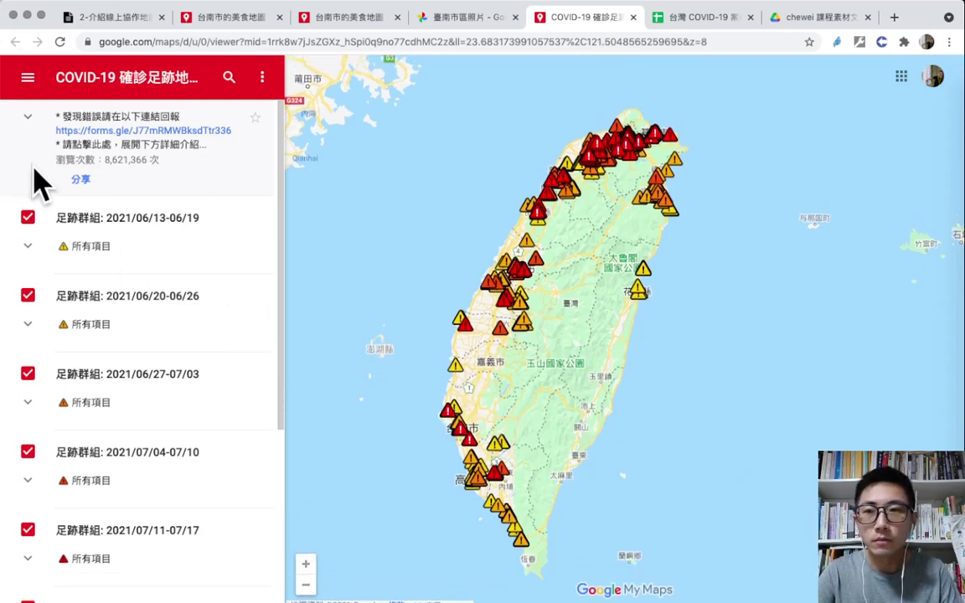
{"action": "mouse_move", "coordinate": [393, 279]}
{"action": "left_mouse_down"}
{"action": "mouse_move", "coordinate": [355, 250]}
{"action": "mouse_move", "coordinate": [381, 288]}
{"action": "left_mouse_up"}
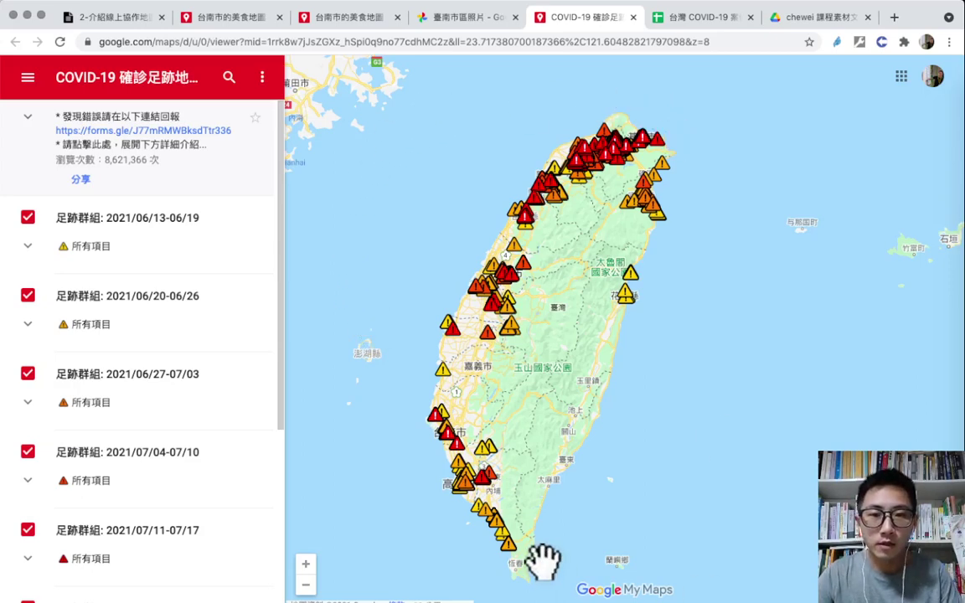
{"action": "left_click_drag", "start_coordinate": [553, 459], "coordinate": [489, 481]}
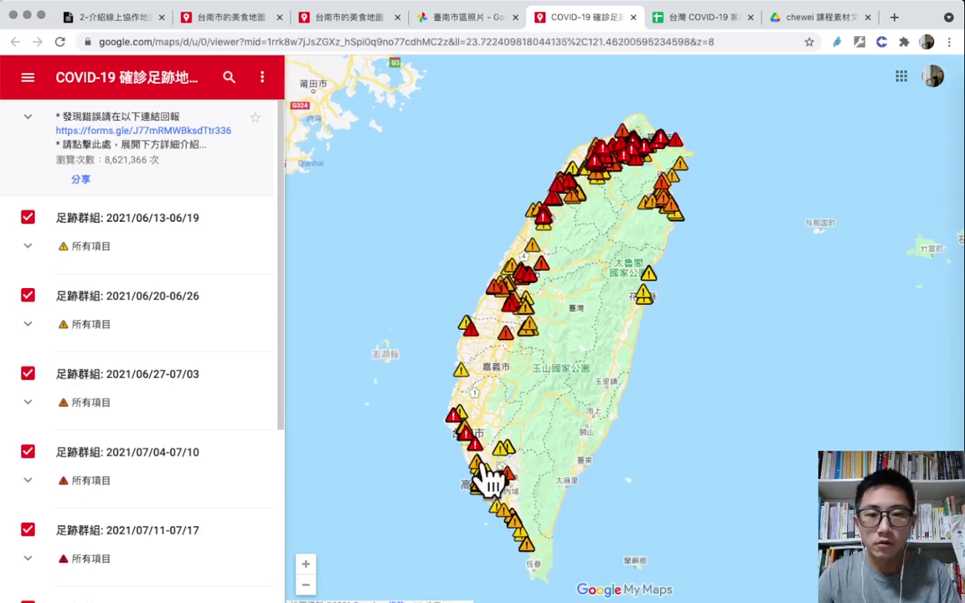
{"action": "scroll", "coordinate": [484, 477], "scroll_direction": "up", "scroll_amount": 2}
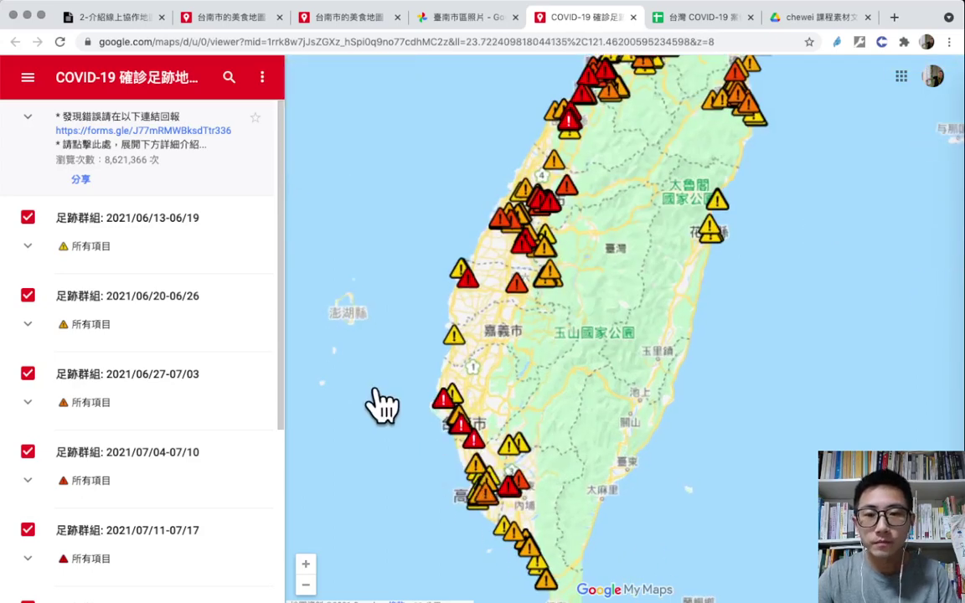
{"action": "scroll", "coordinate": [490, 523], "scroll_direction": "up", "scroll_amount": 2}
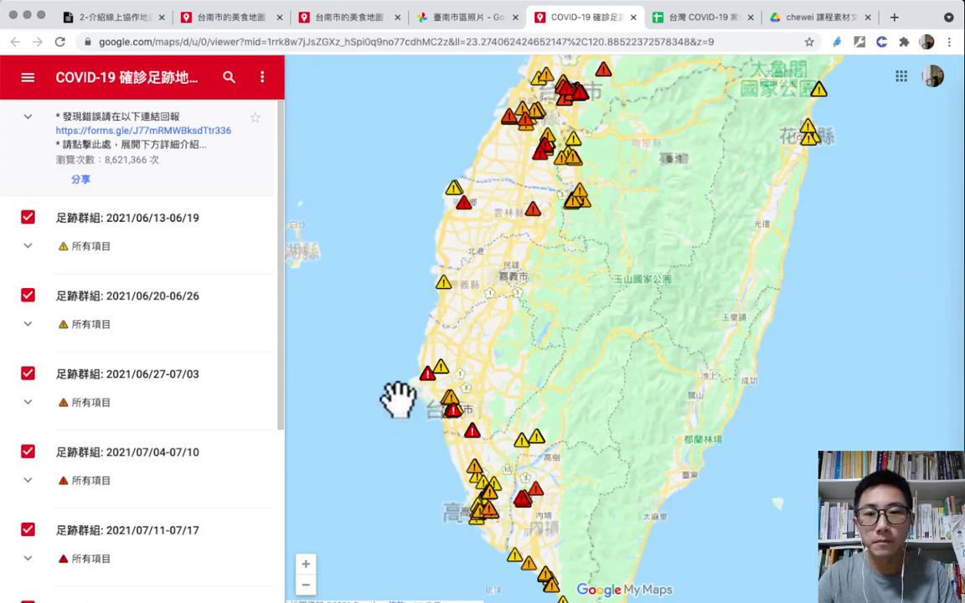
{"action": "scroll", "coordinate": [370, 383], "scroll_direction": "up", "scroll_amount": 2}
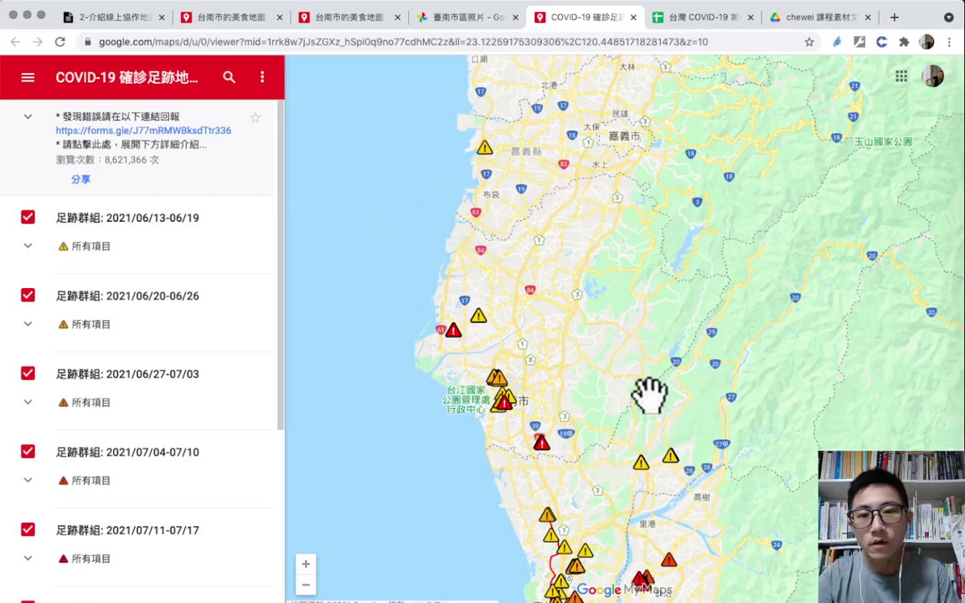
{"action": "left_click_drag", "start_coordinate": [650, 393], "coordinate": [658, 403]}
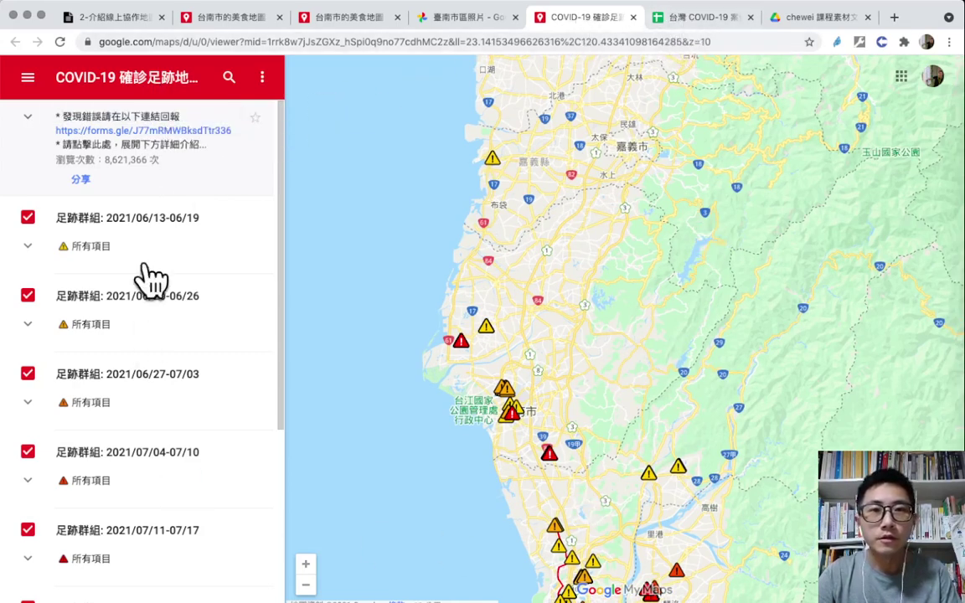
Switch to the 台灣 COVID-19 案例活動史共筆 spreadsheet and look through the 台南市 sheet's case records down to the last row
{"action": "left_click", "coordinate": [685, 26]}
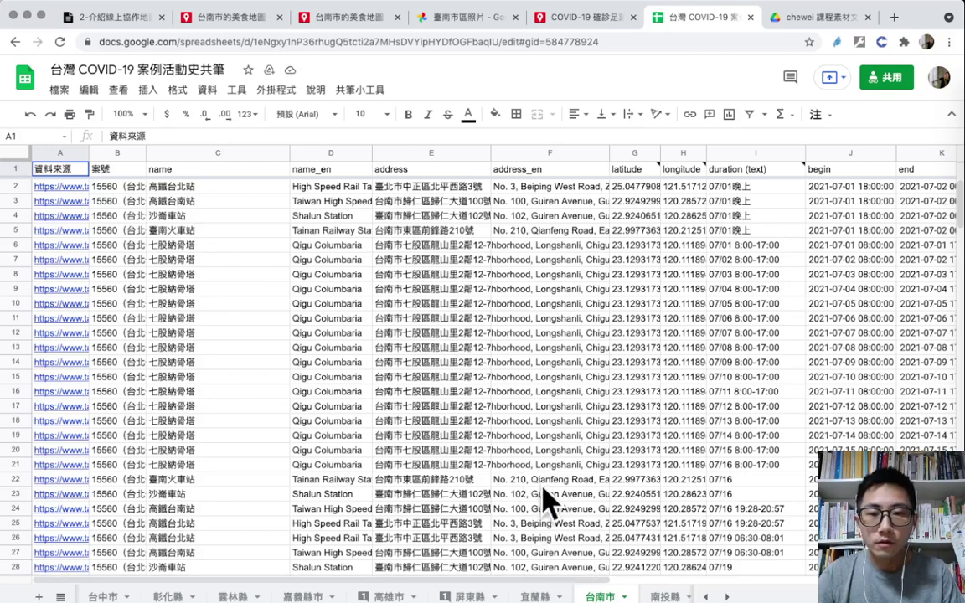
{"action": "scroll", "coordinate": [388, 251], "scroll_direction": "down", "scroll_amount": 5}
{"action": "scroll", "coordinate": [388, 289], "scroll_direction": "down", "scroll_amount": 3}
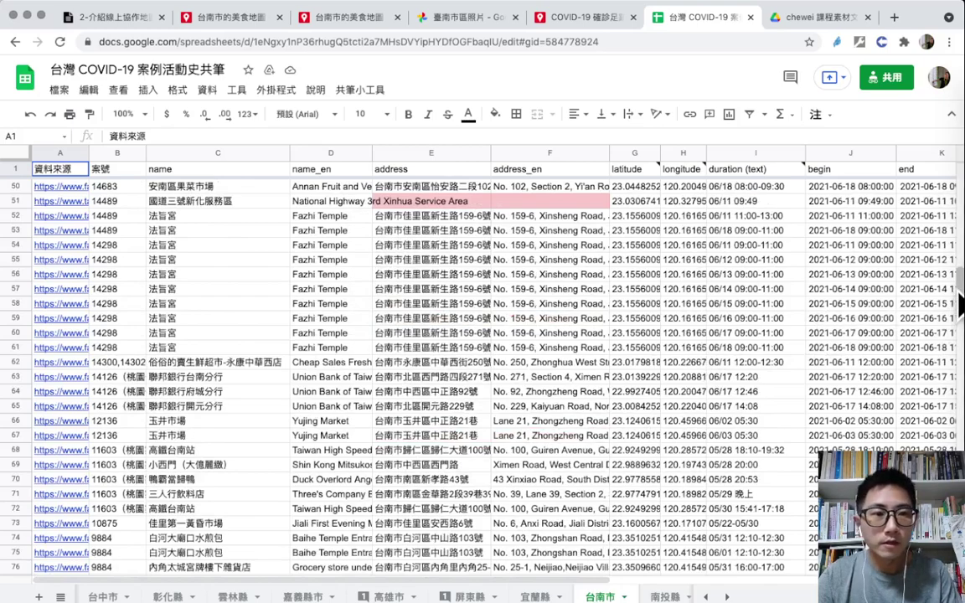
{"action": "left_click_drag", "start_coordinate": [960, 299], "coordinate": [961, 557]}
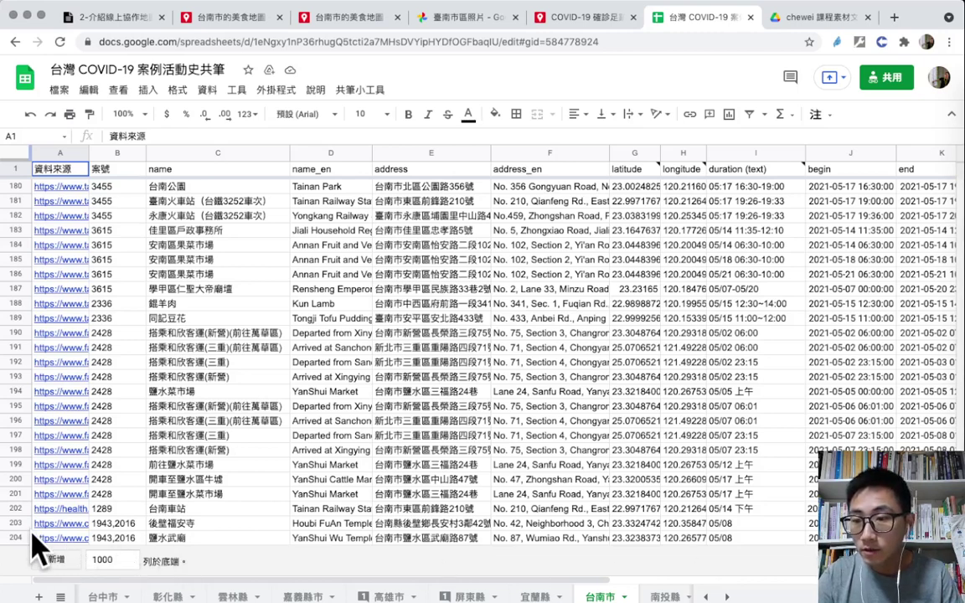
{"action": "mouse_move", "coordinate": [38, 536]}
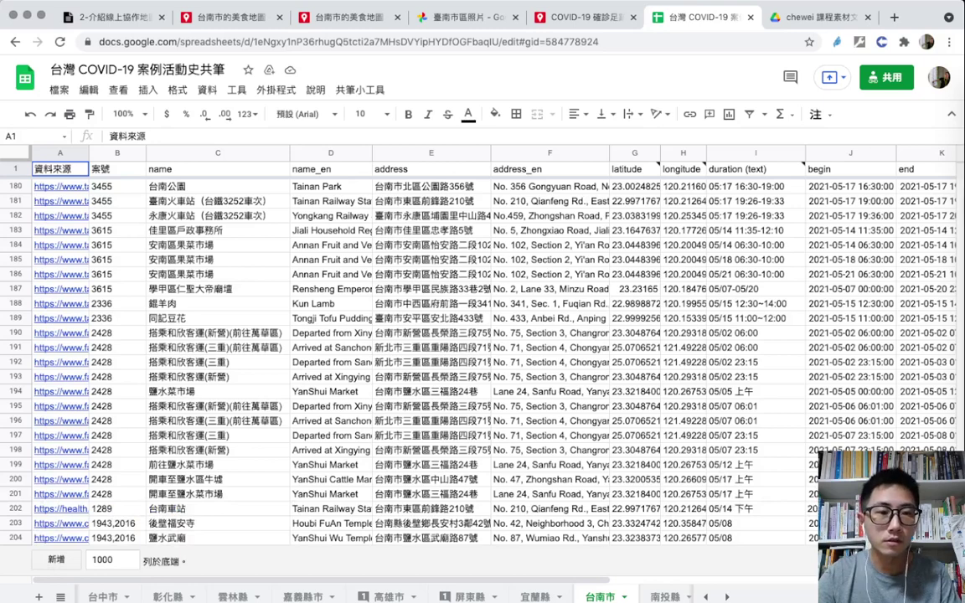
{"action": "scroll", "coordinate": [418, 351], "scroll_direction": "up", "scroll_amount": 4}
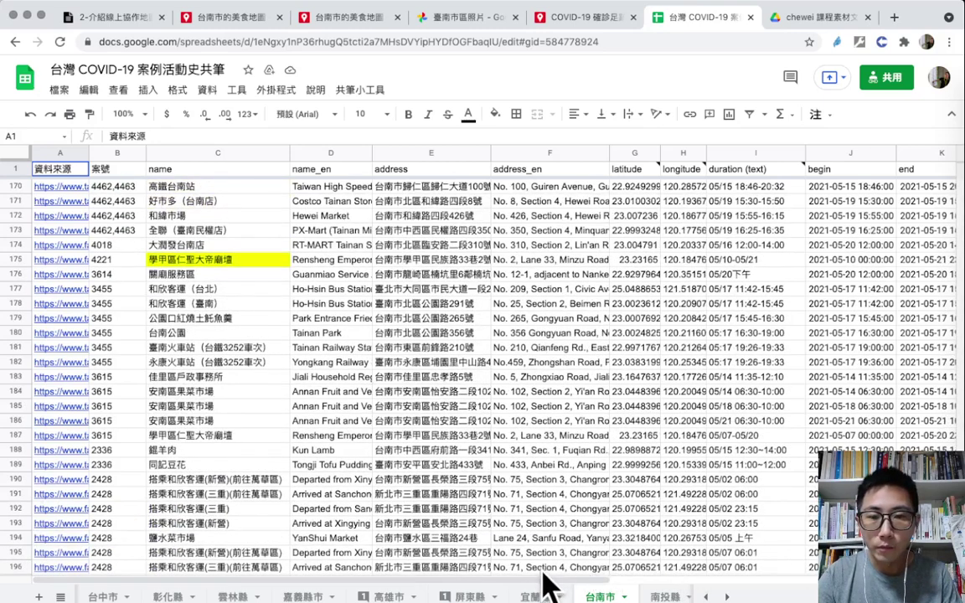
Examine the latitude, longitude and address columns of the 台南市 sheet, and return to its first records
{"action": "scroll", "coordinate": [586, 586], "scroll_direction": "right", "scroll_amount": 1}
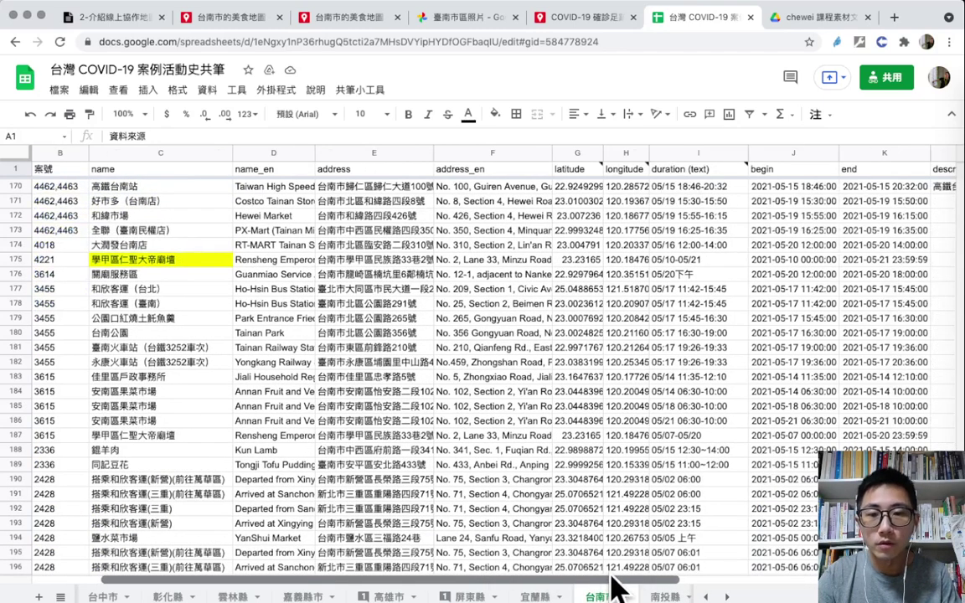
{"action": "left_click", "coordinate": [586, 153]}
{"action": "left_click", "coordinate": [619, 153]}
{"action": "left_click", "coordinate": [400, 245]}
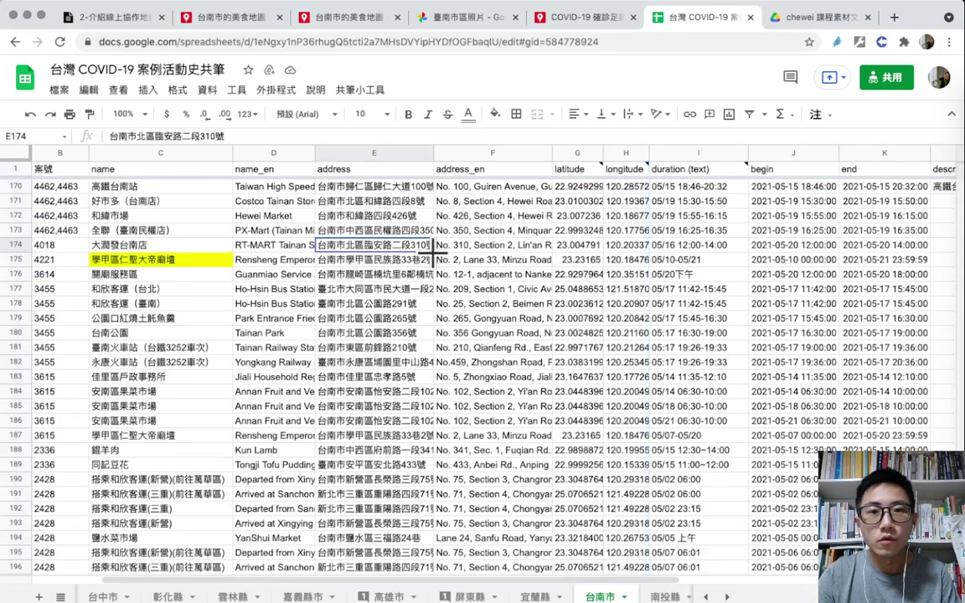
{"action": "scroll", "coordinate": [452, 256], "scroll_direction": "up", "scroll_amount": 15}
{"action": "scroll", "coordinate": [459, 260], "scroll_direction": "up", "scroll_amount": 13}
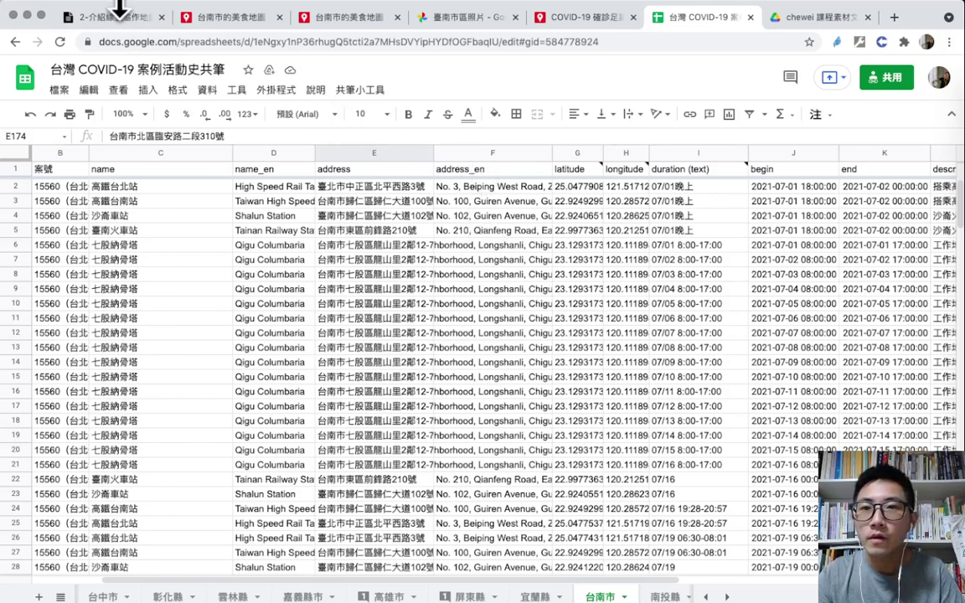
Return to the HackMD course notes and open the 標註官方公布的確診者足跡 project page
{"action": "left_click", "coordinate": [119, 24]}
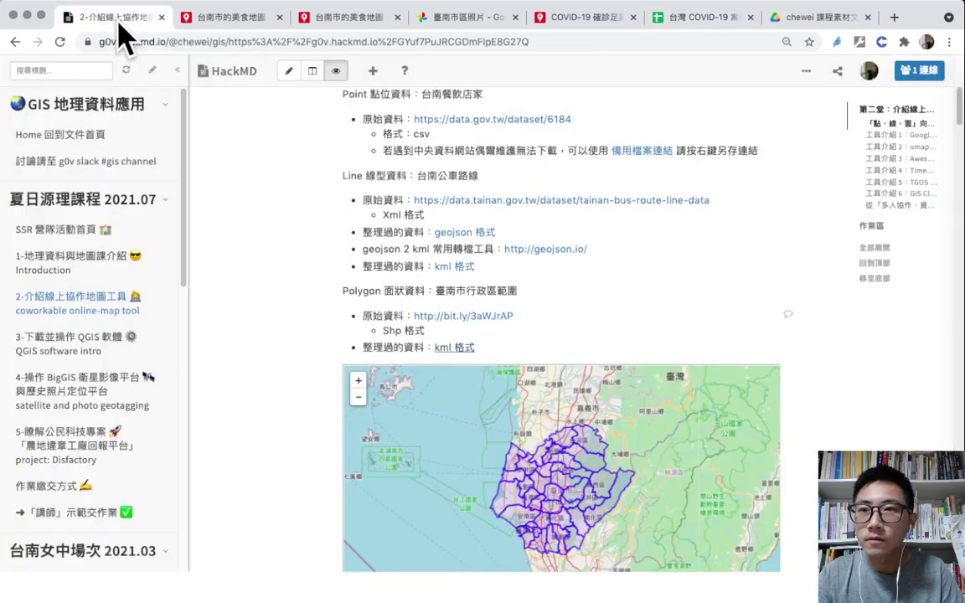
{"action": "scroll", "coordinate": [224, 256], "scroll_direction": "down", "scroll_amount": 1}
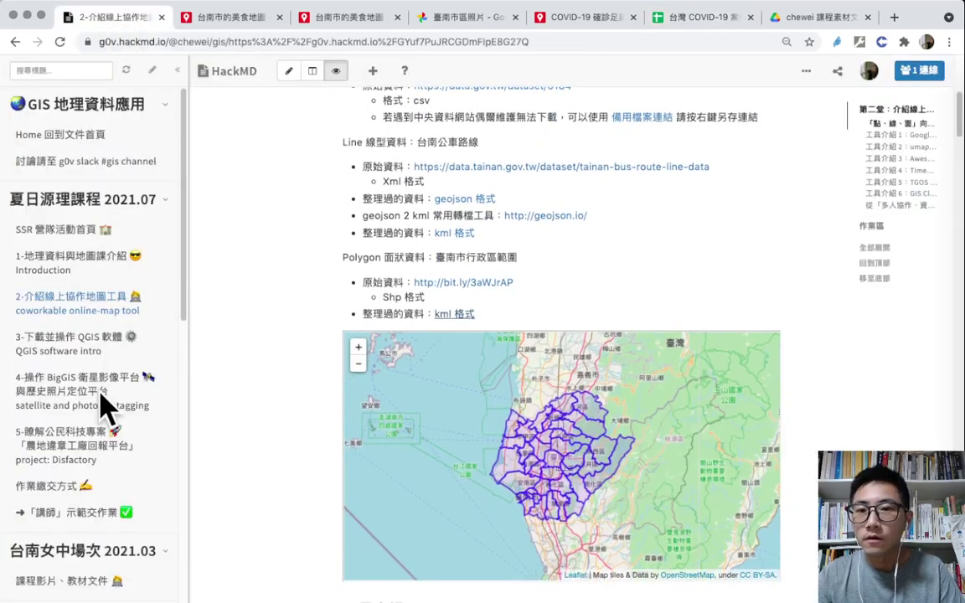
{"action": "scroll", "coordinate": [100, 415], "scroll_direction": "down", "scroll_amount": 5}
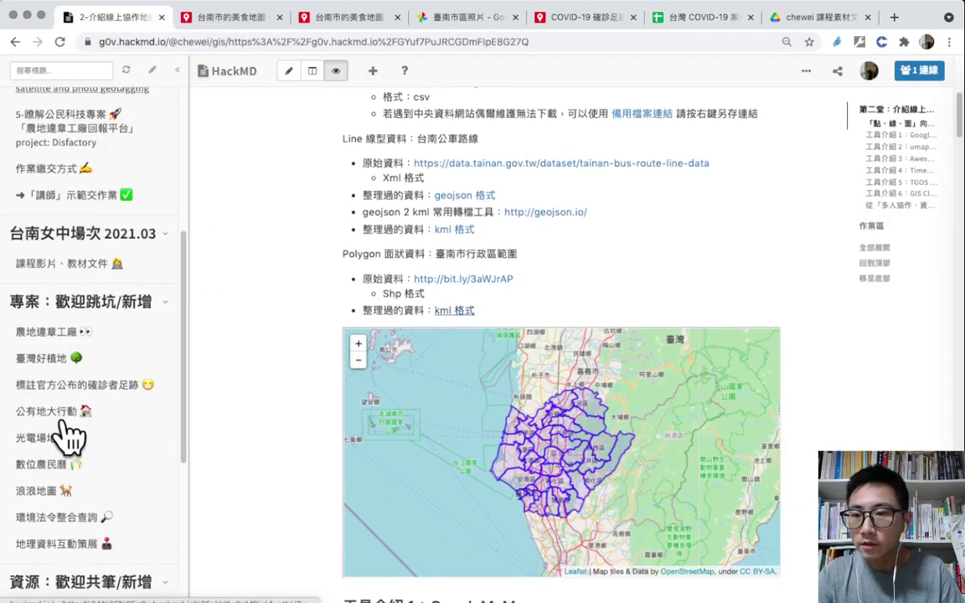
{"action": "left_click", "coordinate": [59, 386]}
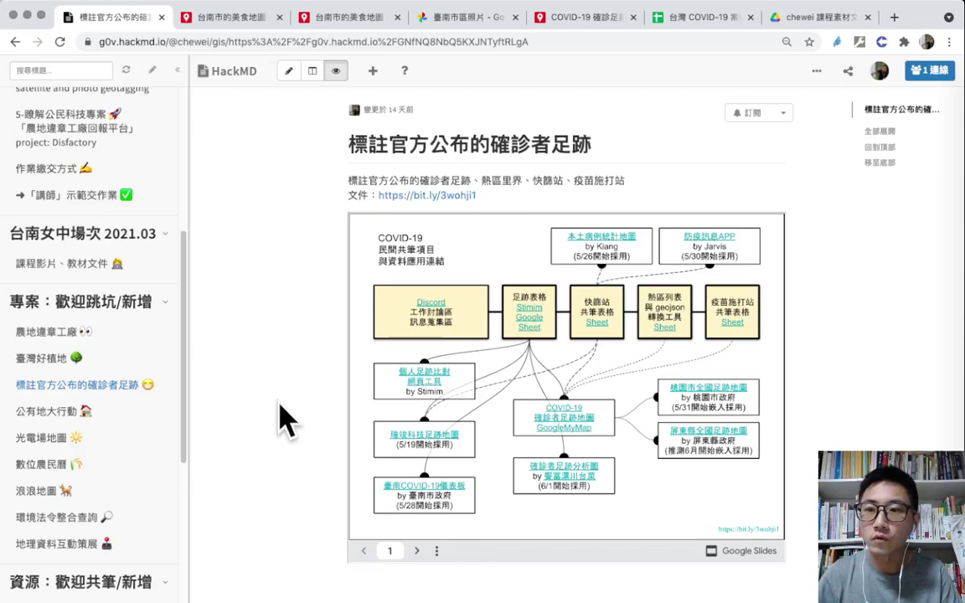
Examine the enlarged COVID-19 民間共筆項目與資料應用連結 diagram, following how the shared sheets feed the footprint maps
{"action": "scroll", "coordinate": [285, 422], "scroll_direction": "down", "scroll_amount": 2}
{"action": "scroll", "coordinate": [284, 419], "scroll_direction": "up", "scroll_amount": 5}
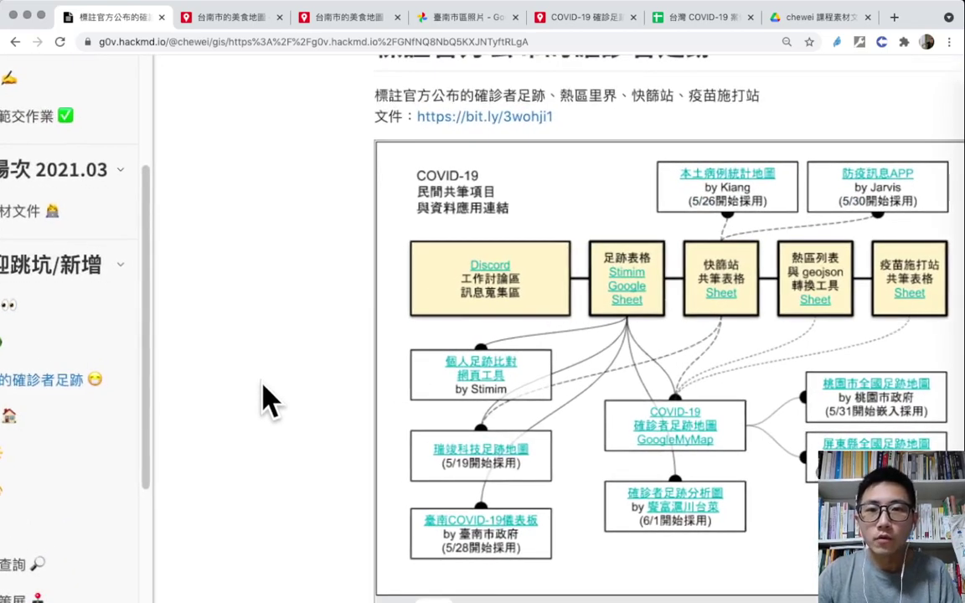
{"action": "scroll", "coordinate": [251, 393], "scroll_direction": "right", "scroll_amount": 3}
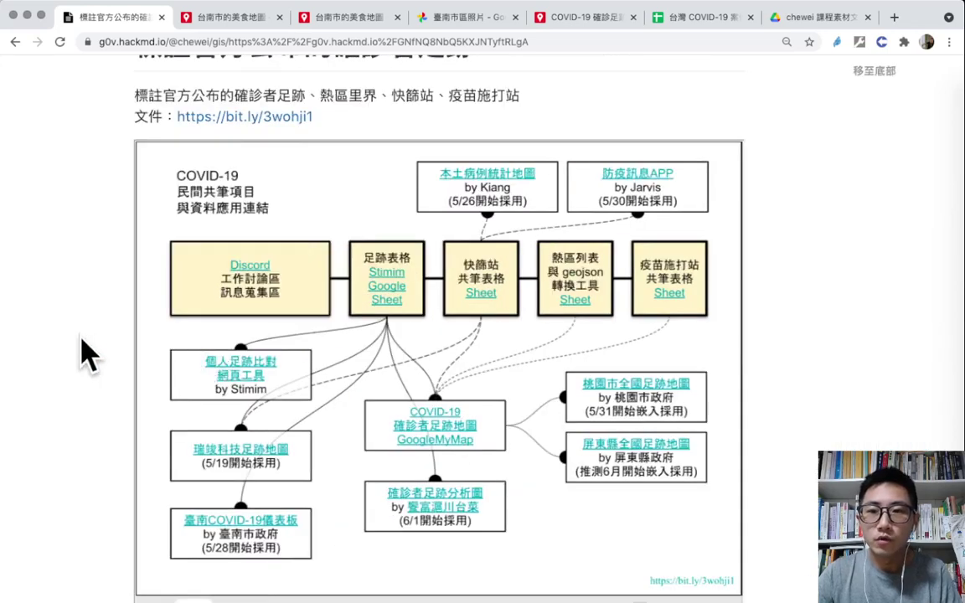
{"action": "scroll", "coordinate": [88, 355], "scroll_direction": "down", "scroll_amount": 2}
{"action": "scroll", "coordinate": [88, 356], "scroll_direction": "up", "scroll_amount": 1}
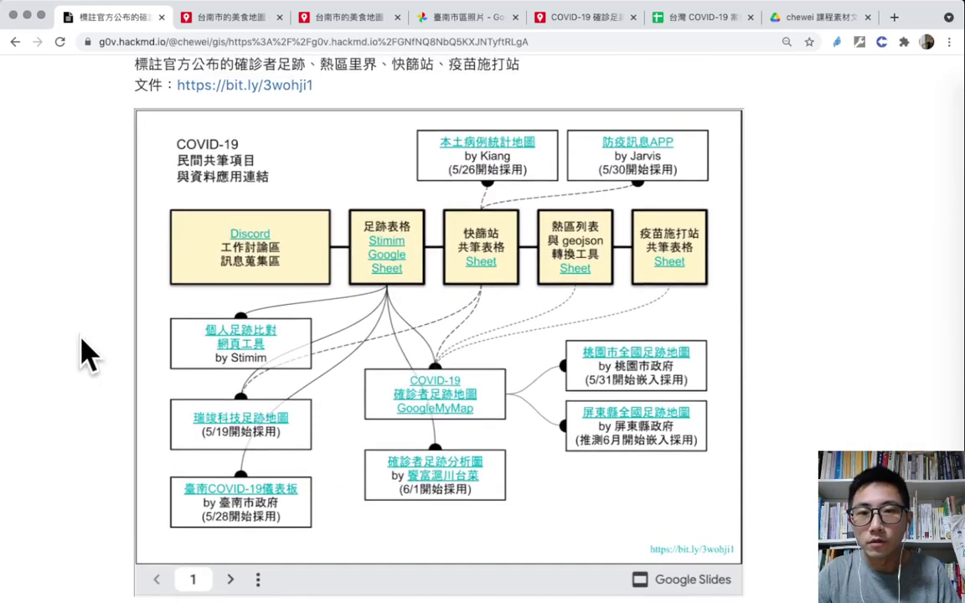